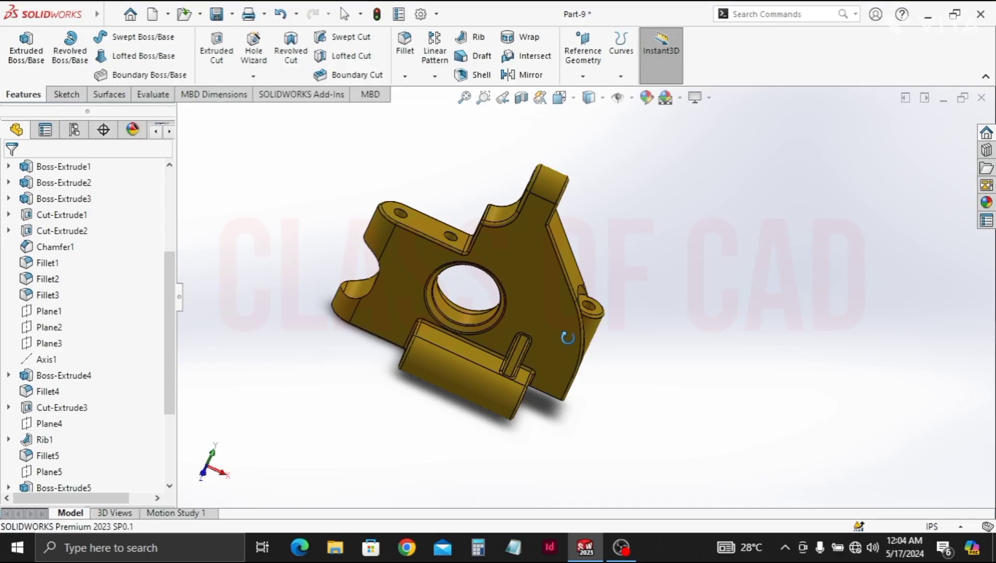
Orbit the finished Part-9 bracket to inspect it from several angles
mouse_move(568, 338)
middle_down()
mouse_move(438, 340)
mouse_move(378, 361)
mouse_move(584, 351)
mouse_move(635, 367)
mouse_move(526, 407)
mouse_move(533, 382)
mouse_move(509, 378)
mouse_move(572, 328)
middle_up()
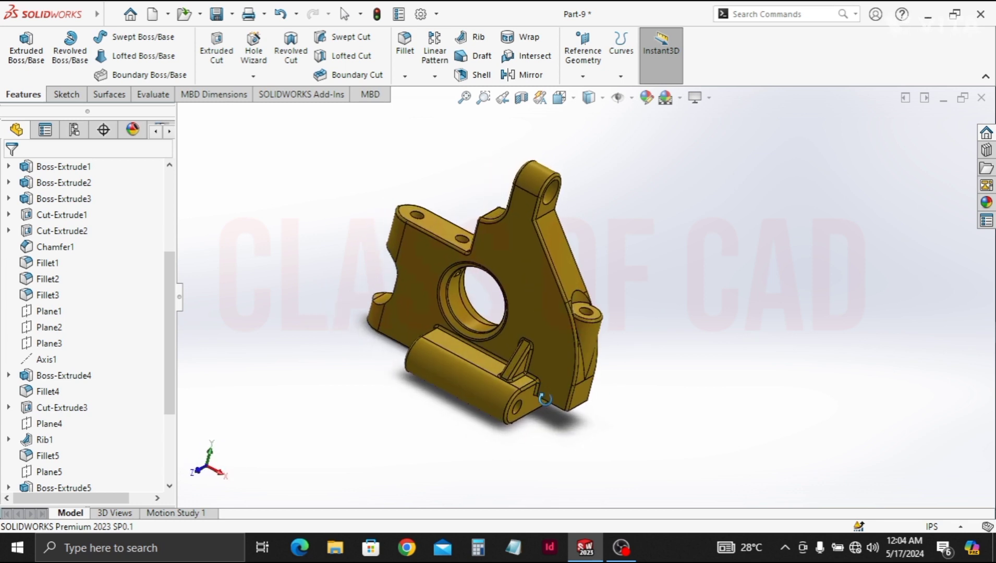
mouse_move(535, 300)
middle_down()
mouse_move(511, 320)
mouse_move(544, 332)
mouse_move(536, 327)
mouse_move(541, 340)
mouse_move(533, 285)
mouse_move(578, 251)
middle_up()
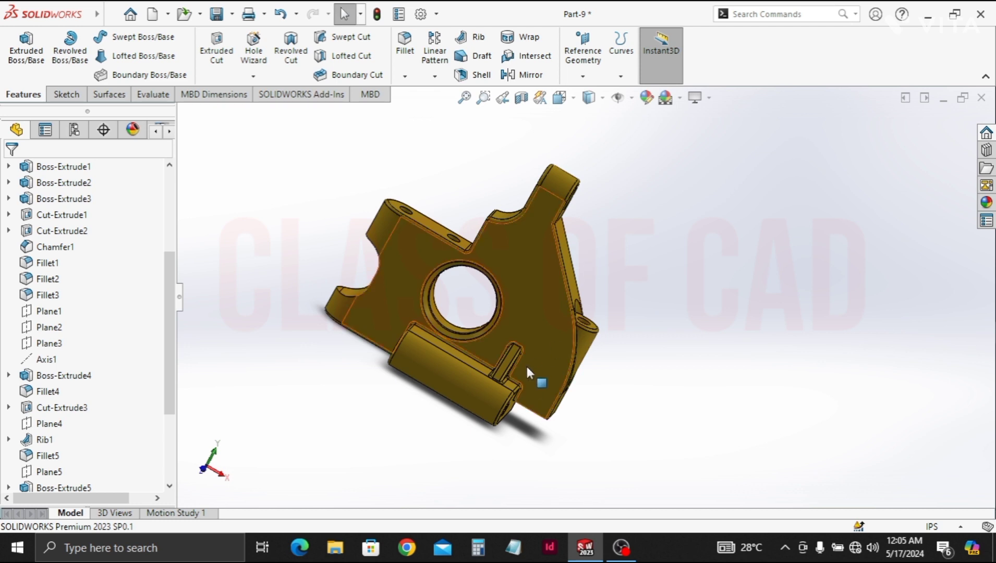
middle_drag(529, 374, 216, 325)
mouse_move(170, 329)
mouse_down()
mouse_move(188, 250)
mouse_move(155, 433)
mouse_up()
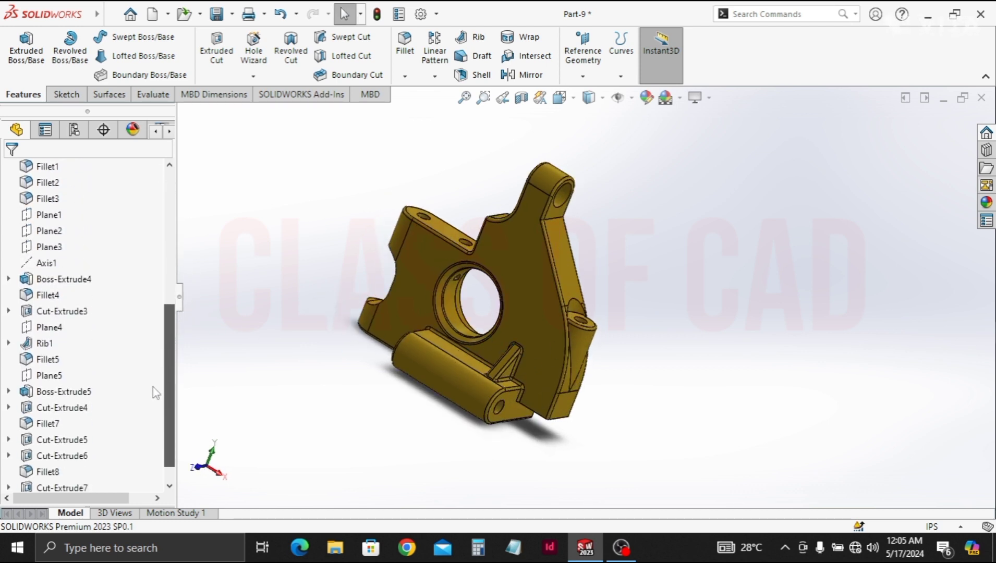
mouse_move(349, 403)
middle_down()
mouse_move(400, 372)
mouse_move(403, 356)
mouse_move(369, 379)
middle_up()
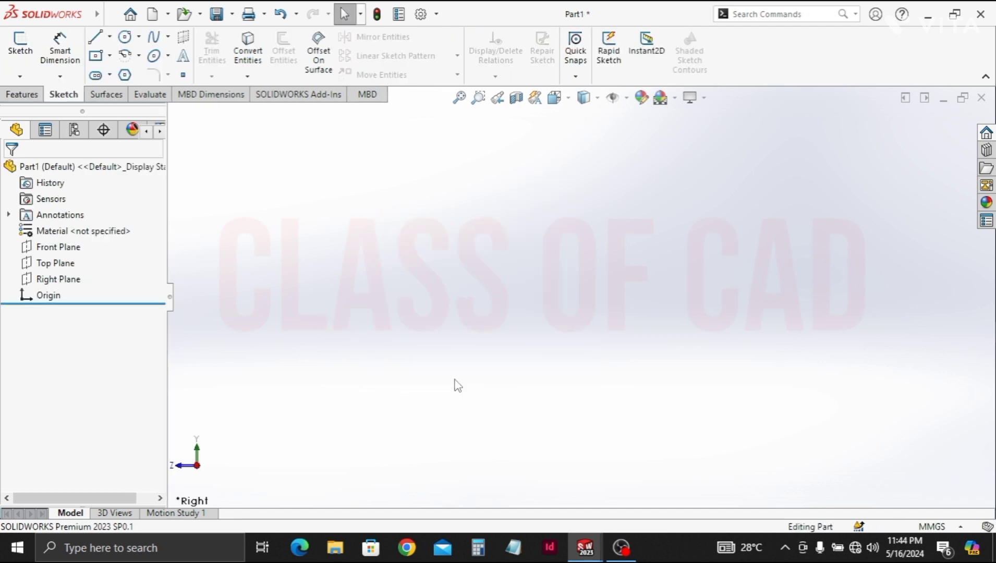
Sketch a center rectangle on the Front Plane with its centre at the origin
click(76, 248)
click(86, 227)
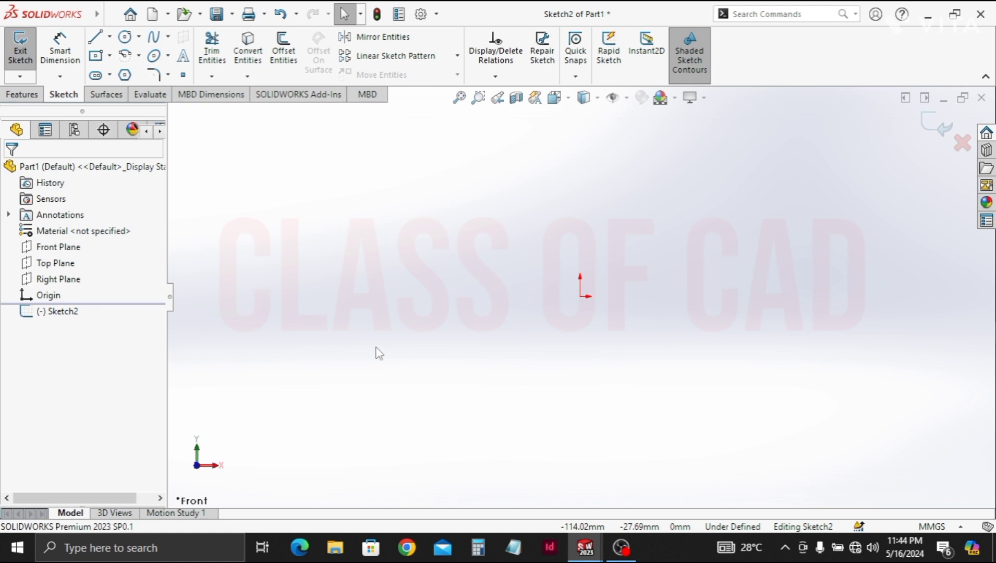
click(96, 56)
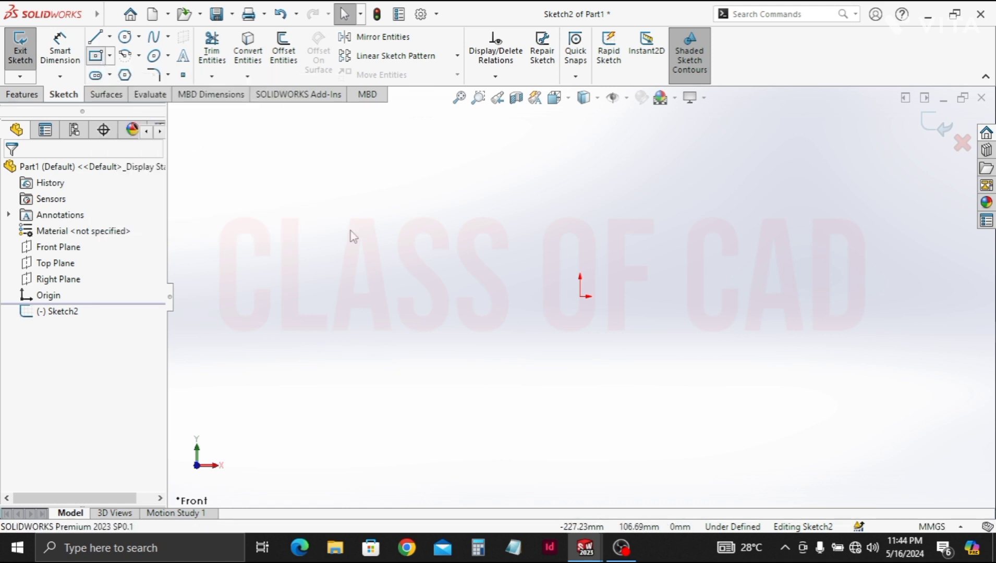
click(580, 296)
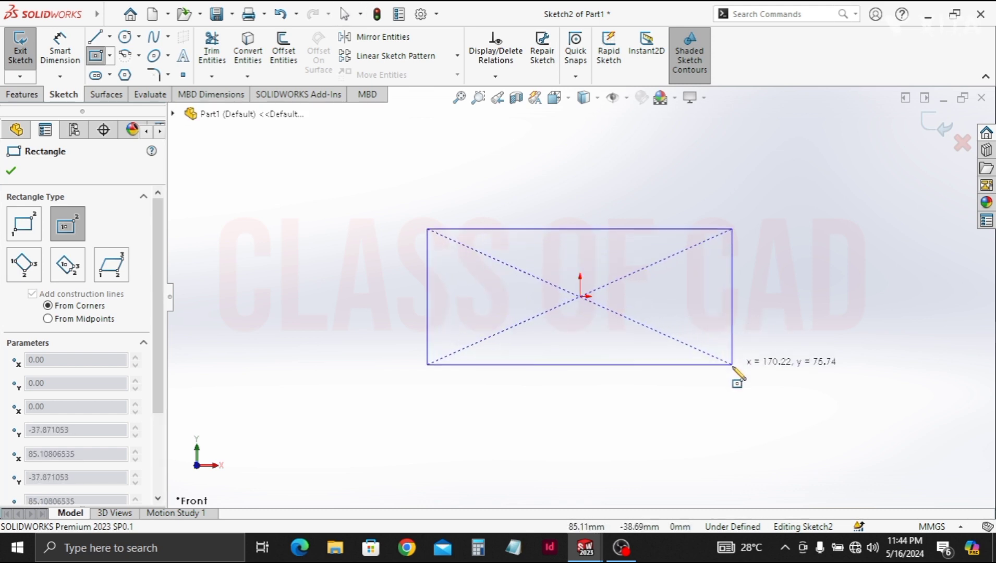
click(732, 365)
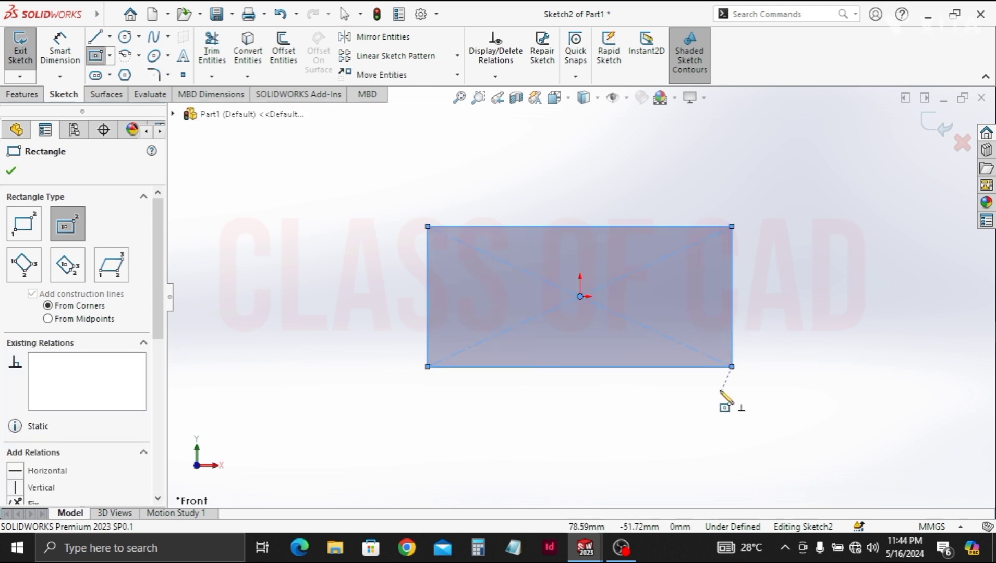
key(Escape)
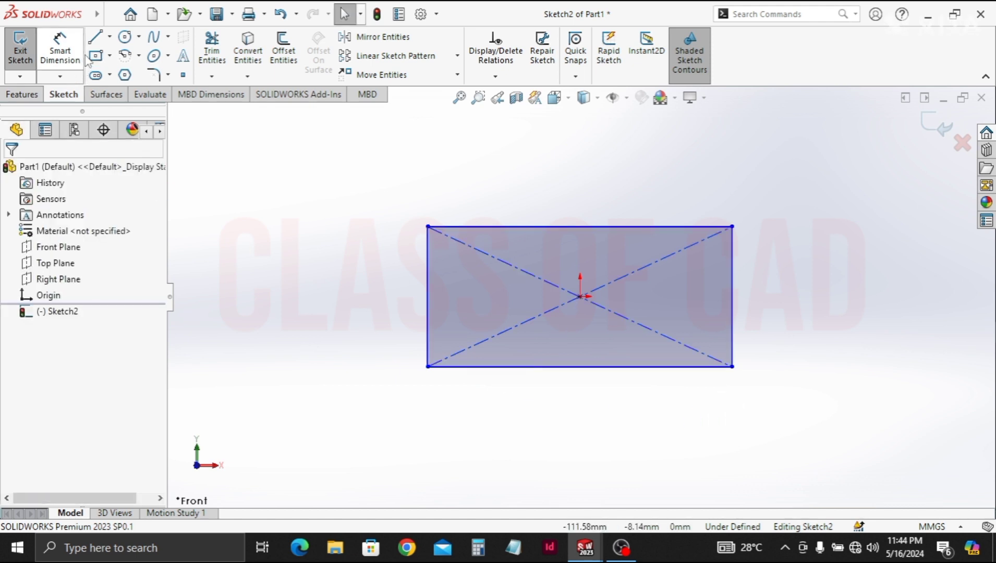
Draw a three-line rectangular notch on the rectangle's left edge
click(95, 38)
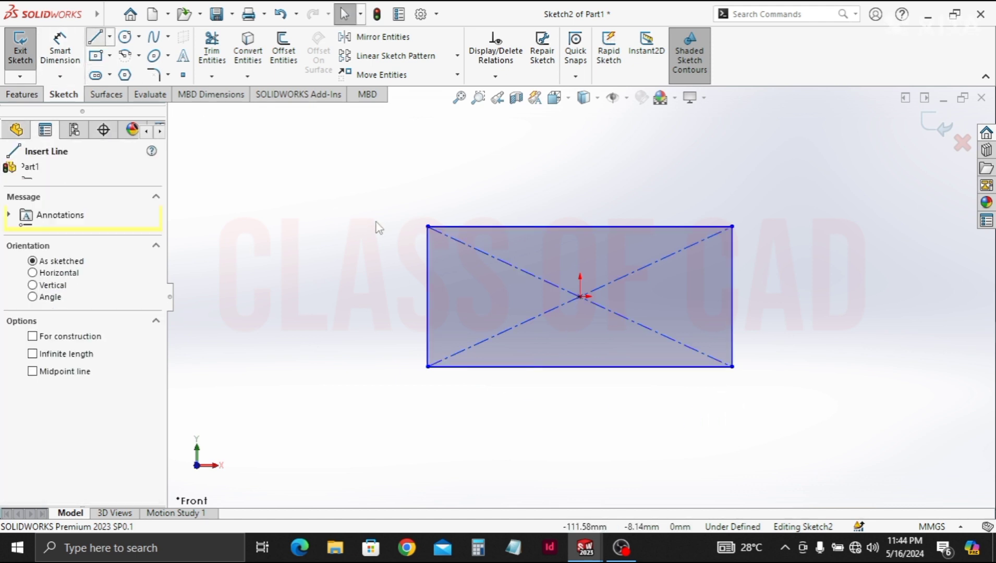
click(428, 261)
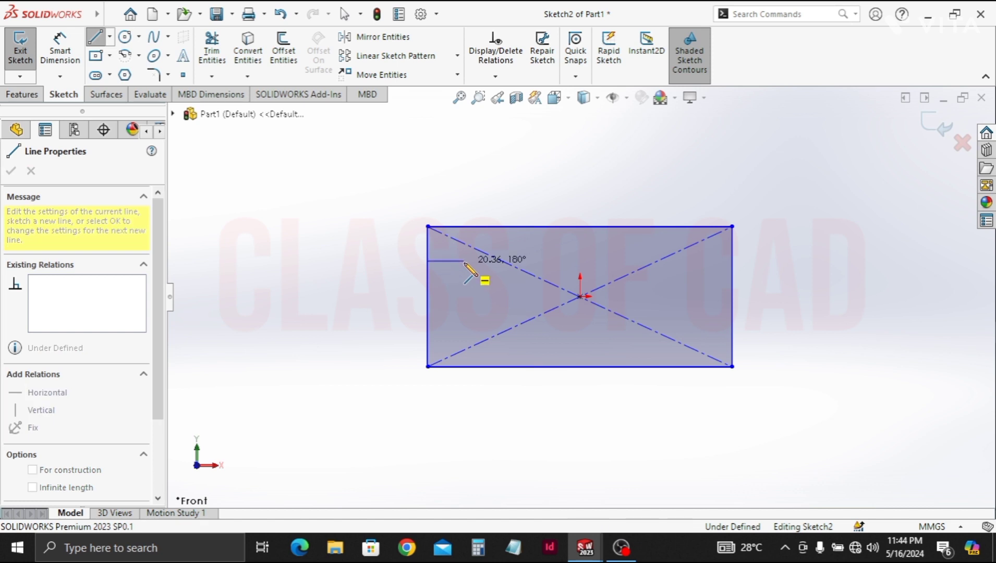
click(464, 261)
click(464, 318)
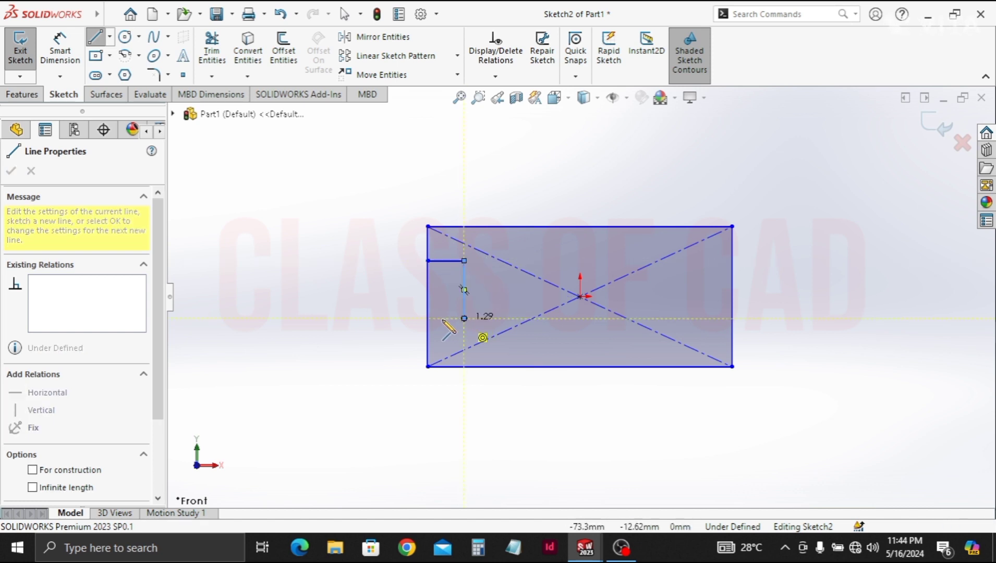
click(427, 318)
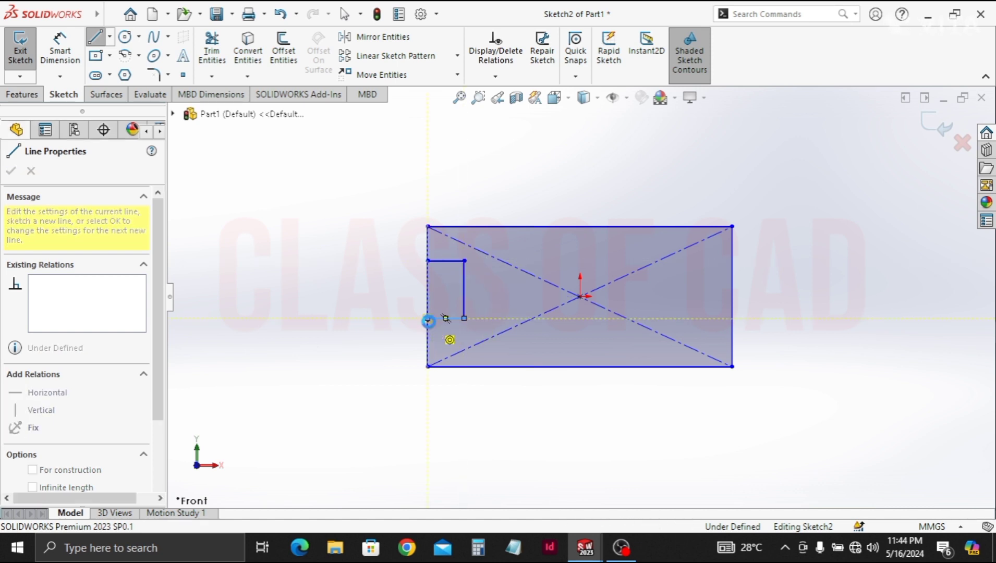
key(Escape)
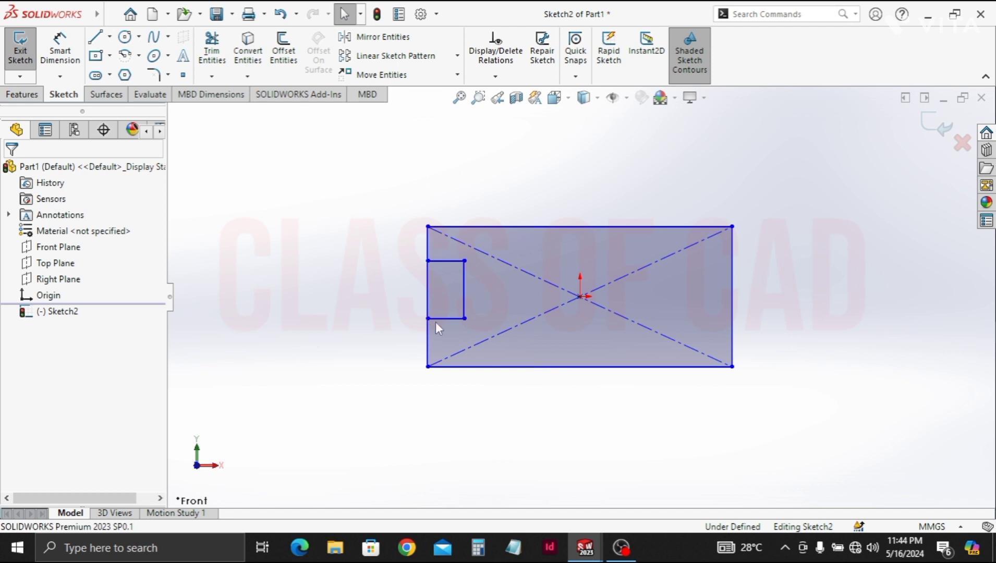
Make the midpoint of the notch's vertical side horizontal with the origin
click(466, 290)
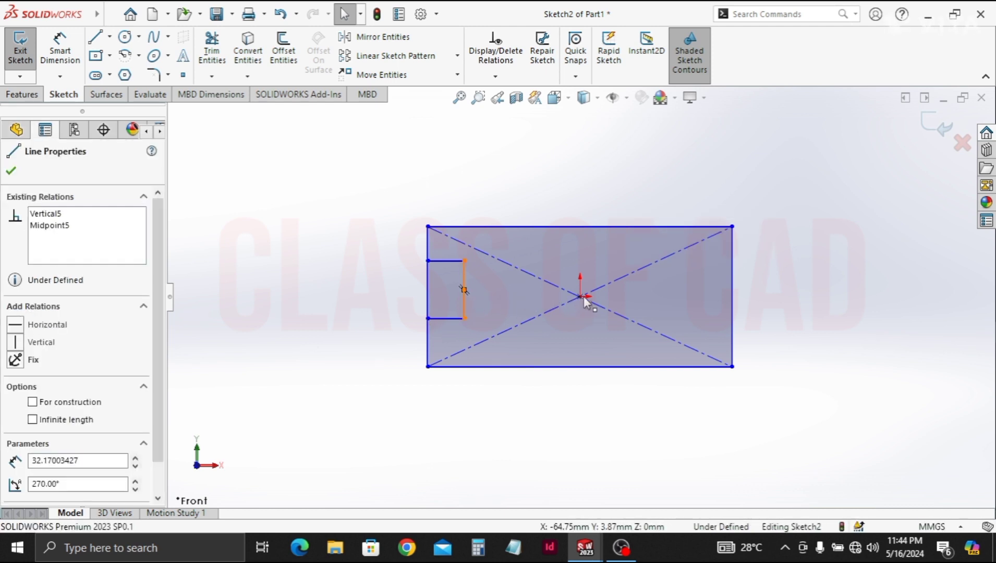
click(580, 296)
ctrl+click(464, 289)
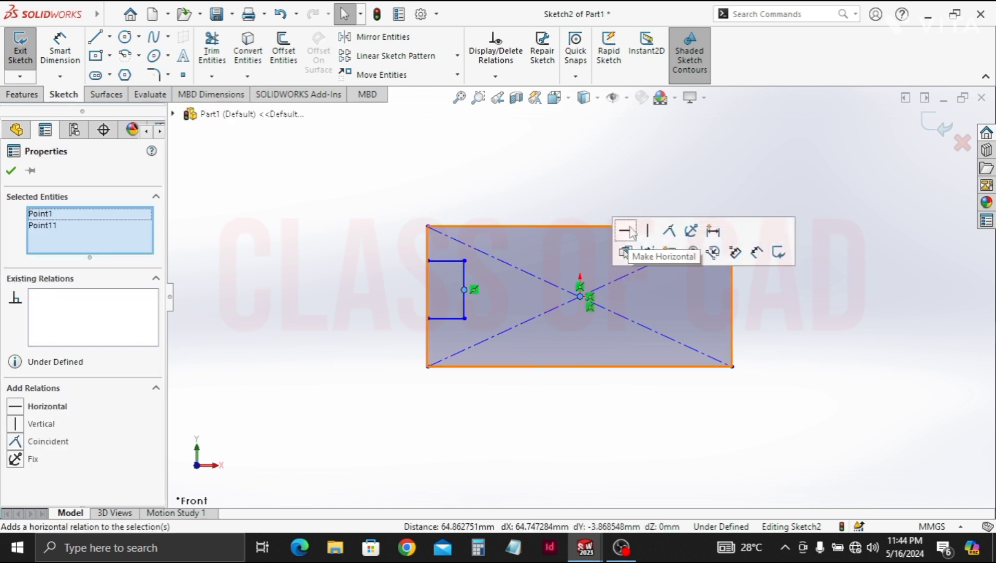
click(625, 230)
click(556, 188)
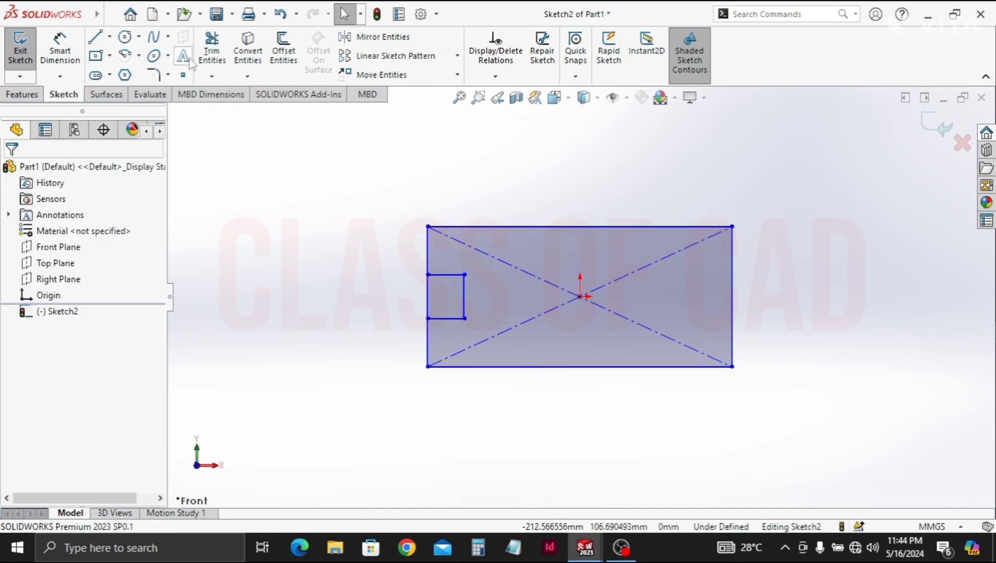
Trim the left edge inside the notch and drag its bottom side lower
click(212, 51)
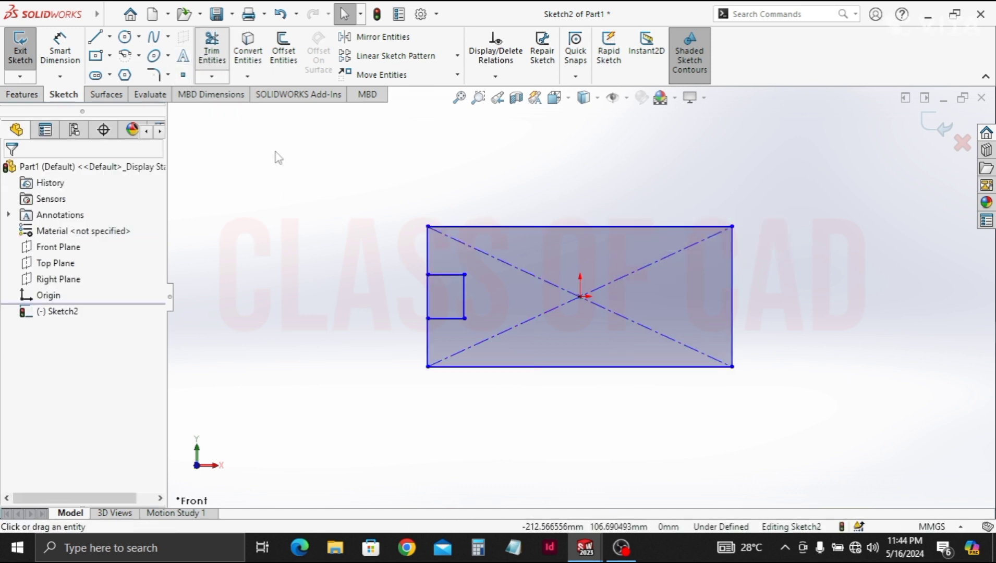
click(428, 296)
key(Escape)
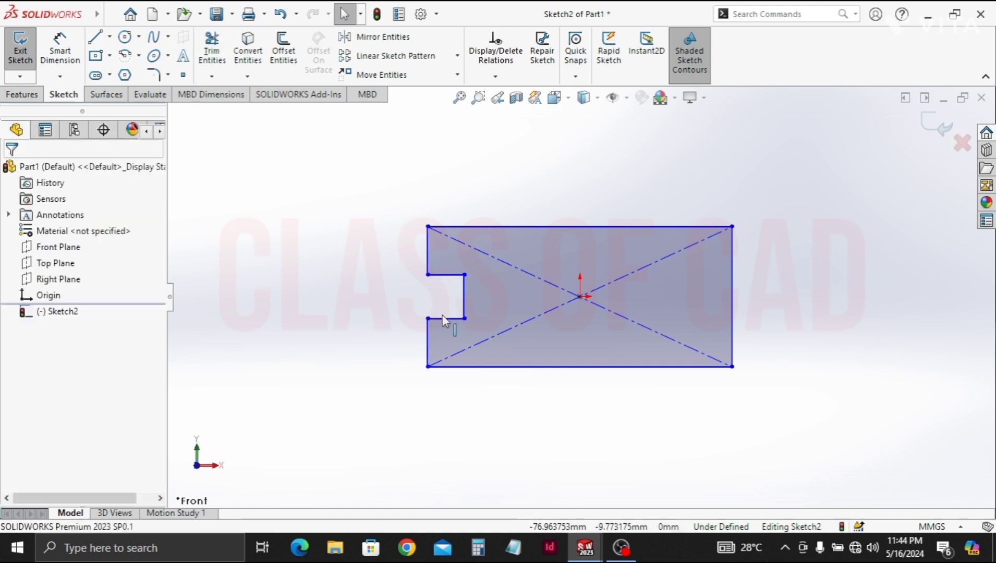
drag(442, 338, 446, 330)
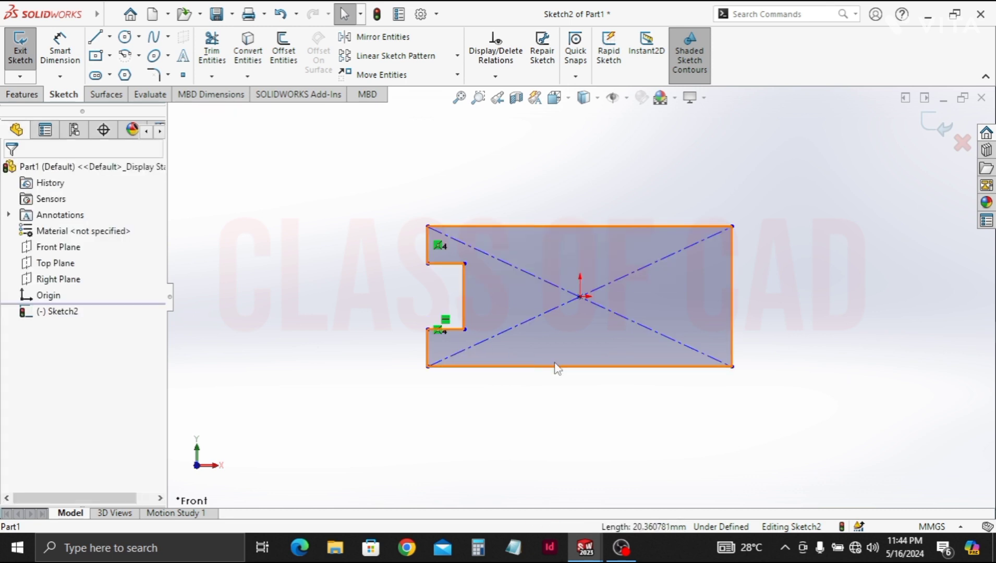
drag(611, 370, 523, 399)
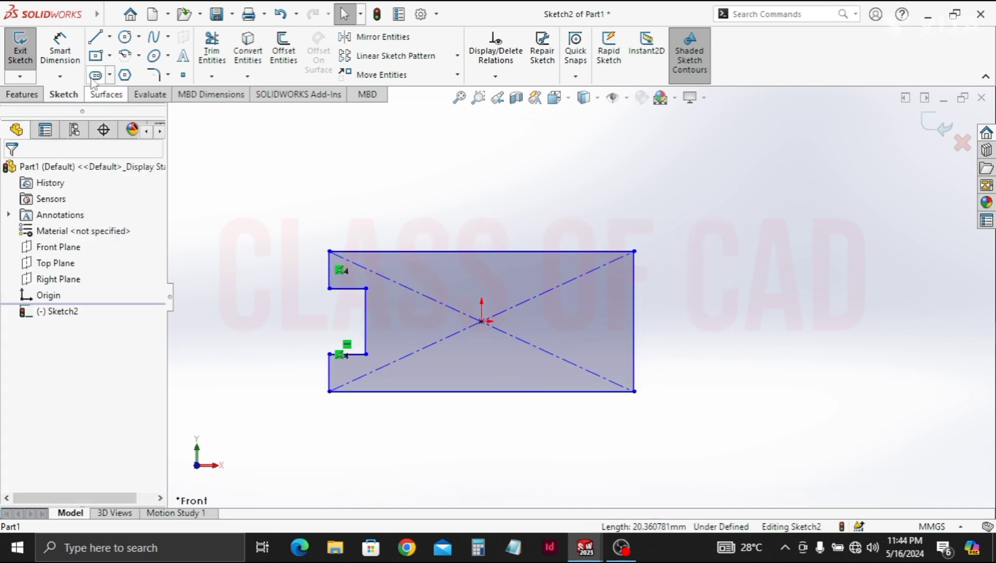
Draw a vertical and a horizontal line outlining a step at the bottom-right corner
click(94, 37)
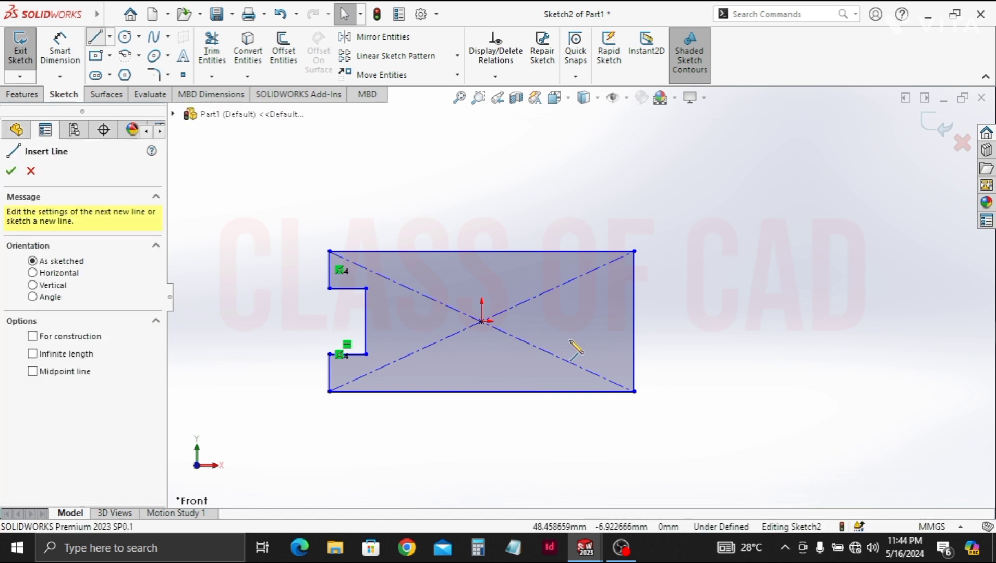
click(592, 391)
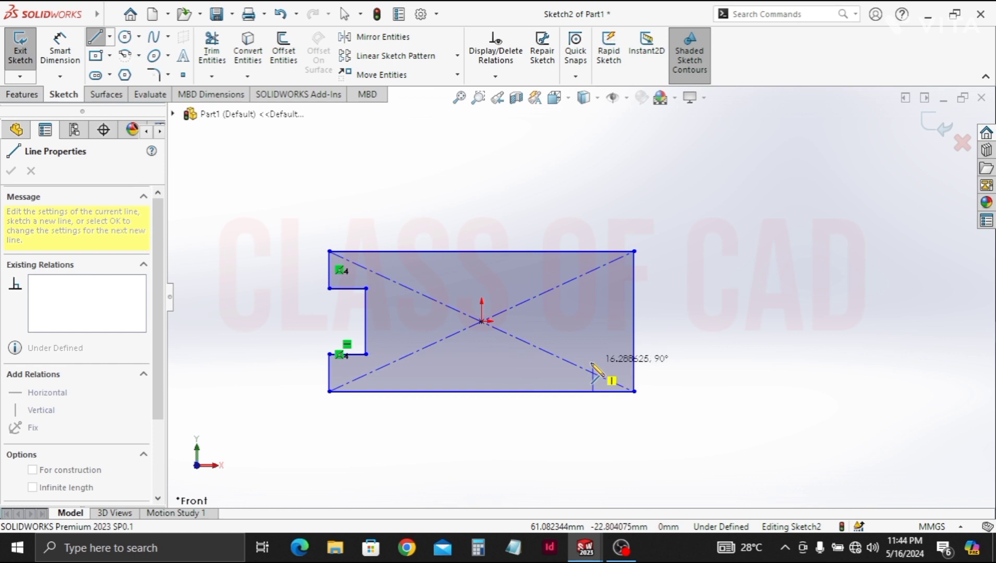
click(593, 363)
click(634, 362)
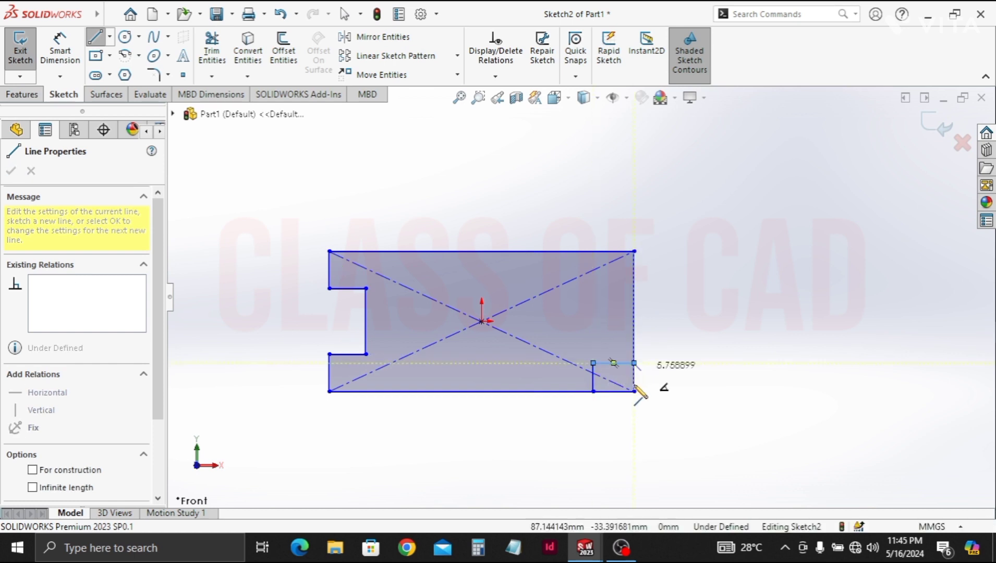
key(Escape)
key(Escape)
Trim the bottom and right edge segments to cut out the corner step
key(t)
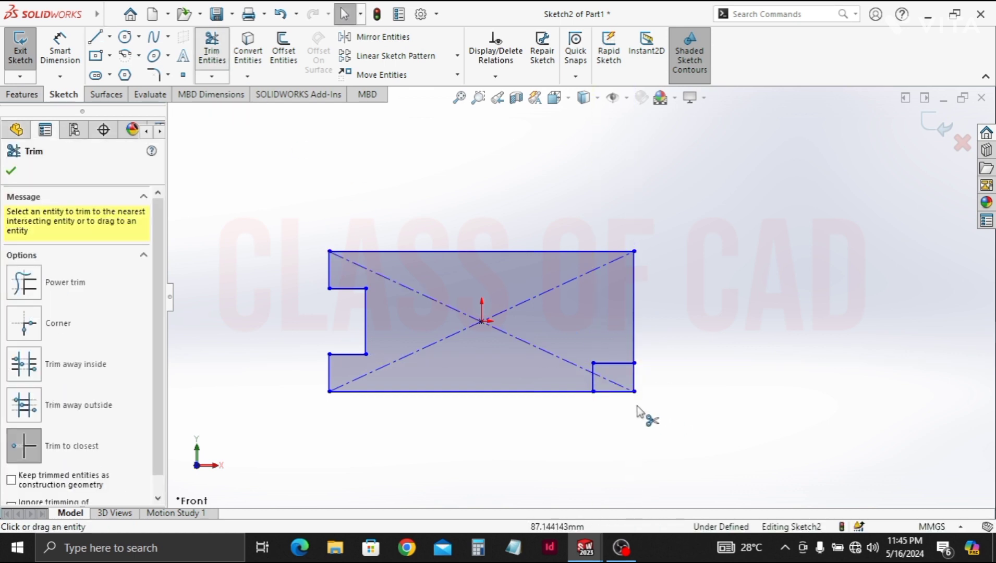
click(628, 392)
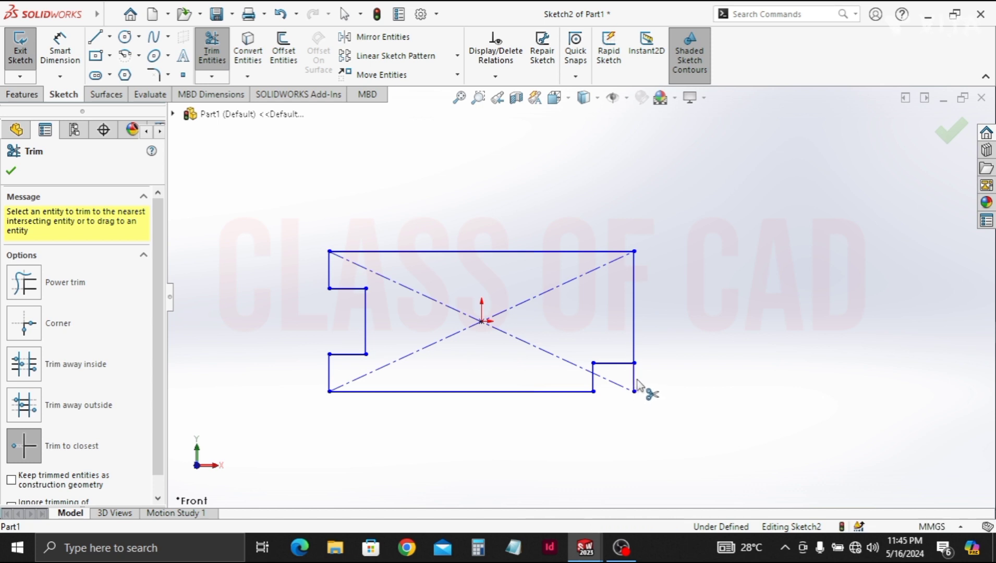
click(635, 383)
key(Escape)
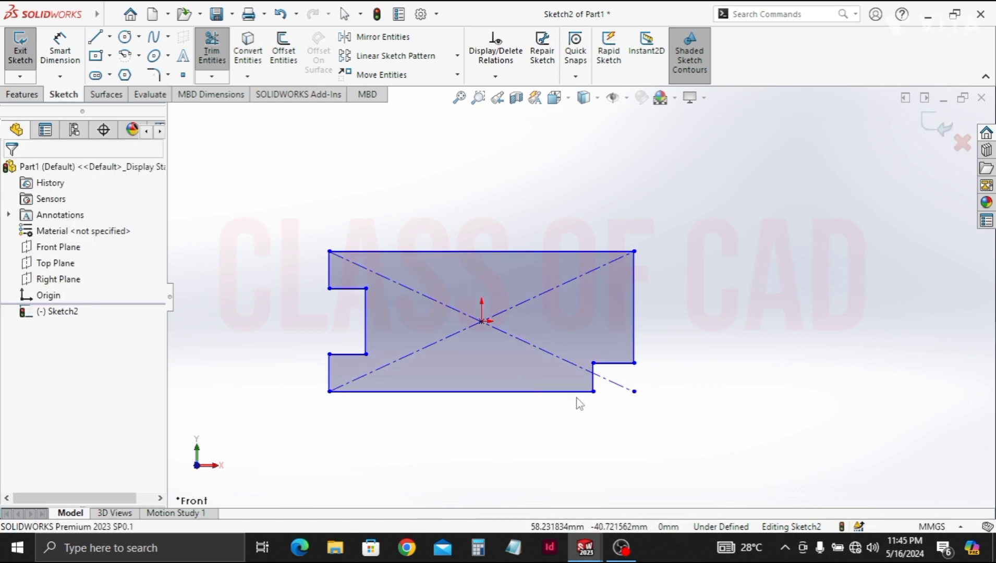
ctrl+middle_drag(546, 395, 605, 435)
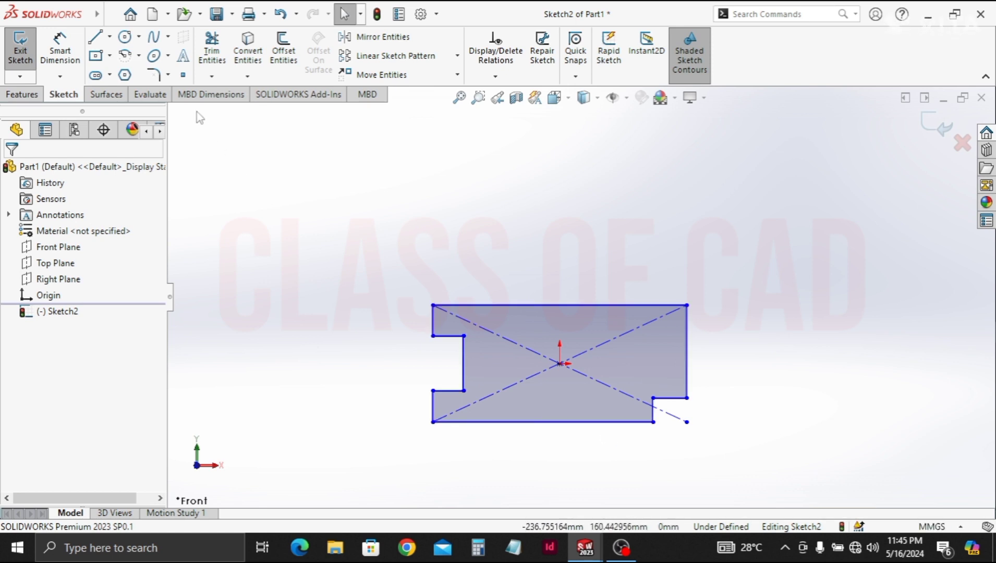
Draw the raised tab with a curved left side, flat top and vertical right side
key(l)
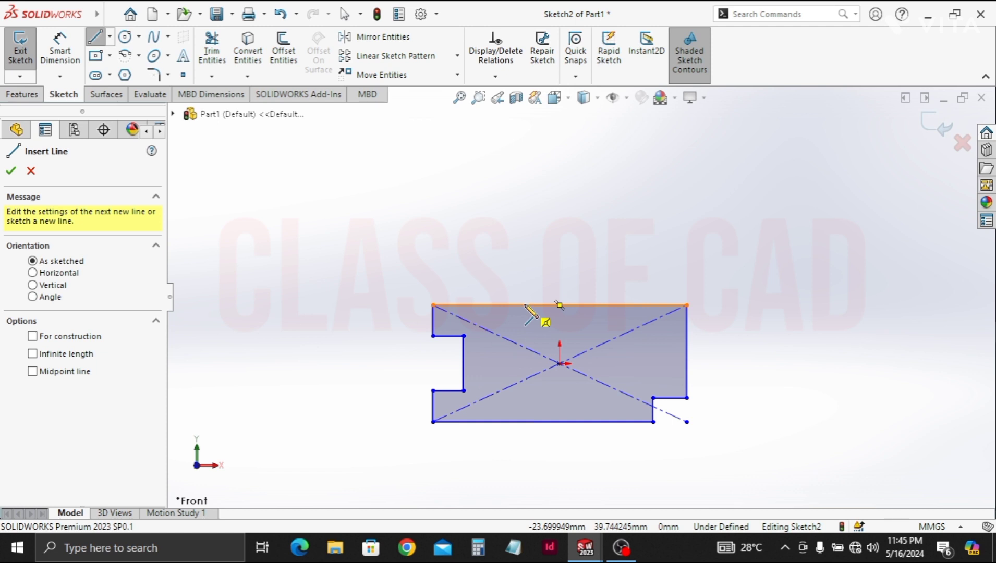
click(524, 306)
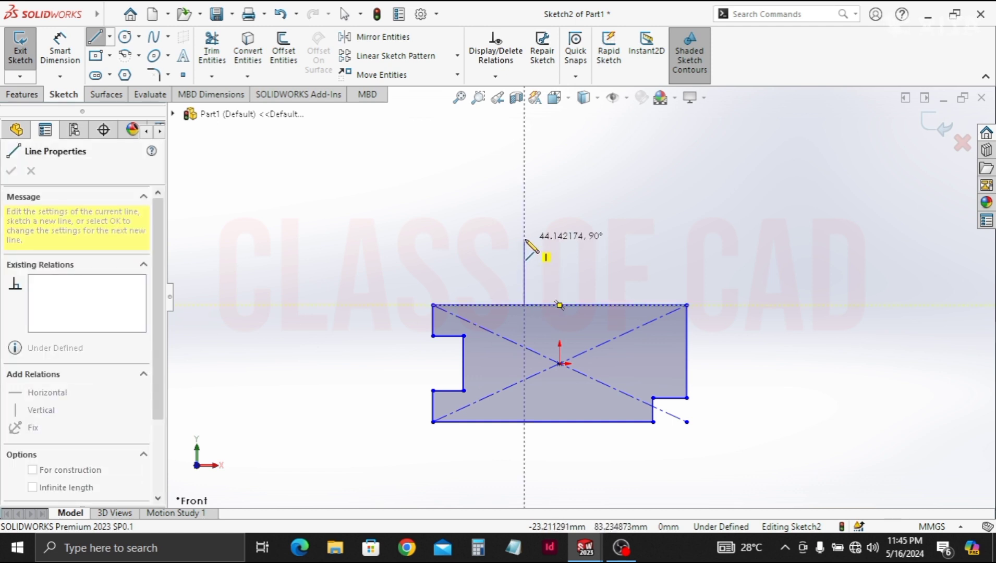
click(525, 239)
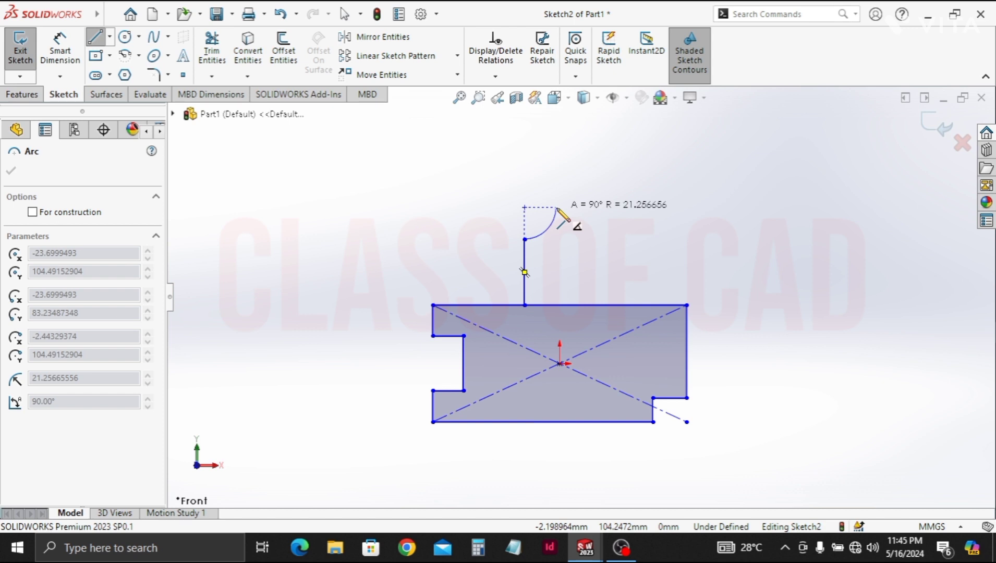
click(556, 208)
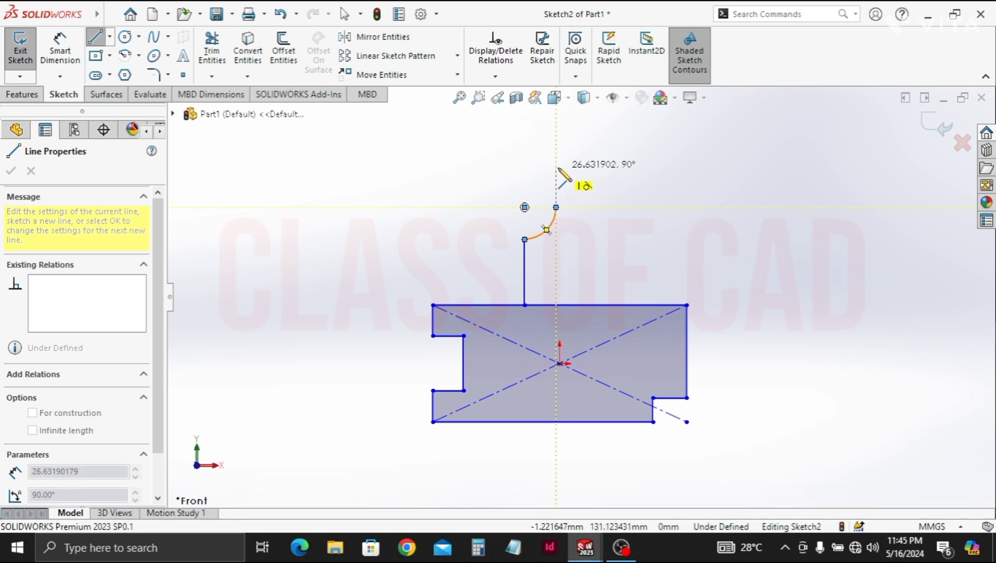
click(557, 167)
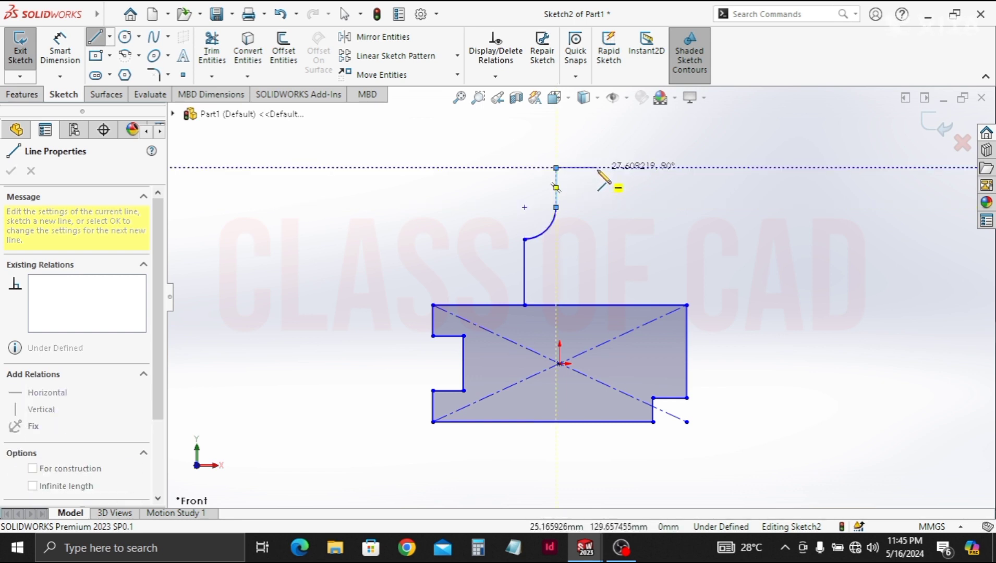
click(597, 168)
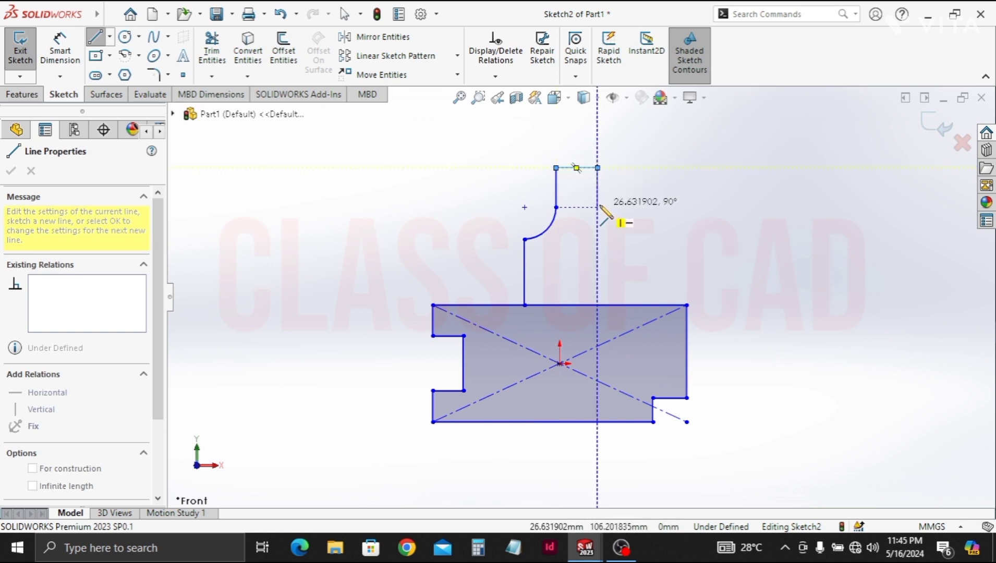
click(597, 208)
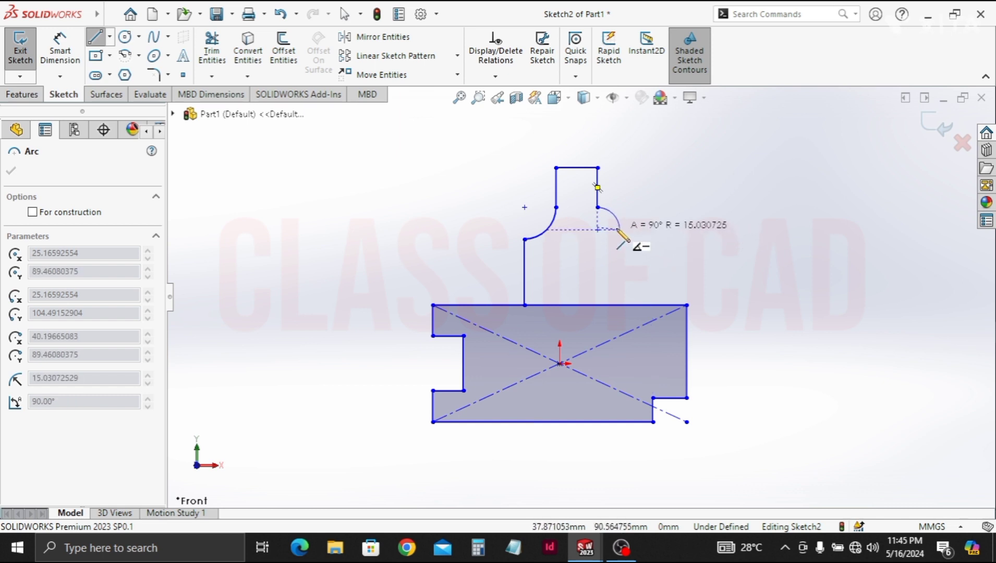
key(Escape)
key(Escape)
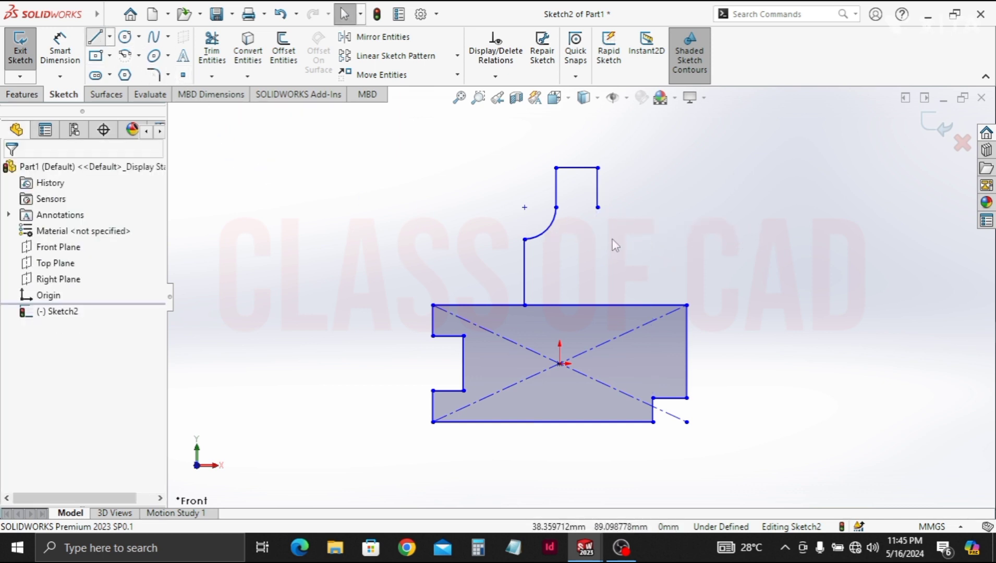
Draw a diagonal line slanting down-right from the tab's lower right corner
key(l)
click(598, 208)
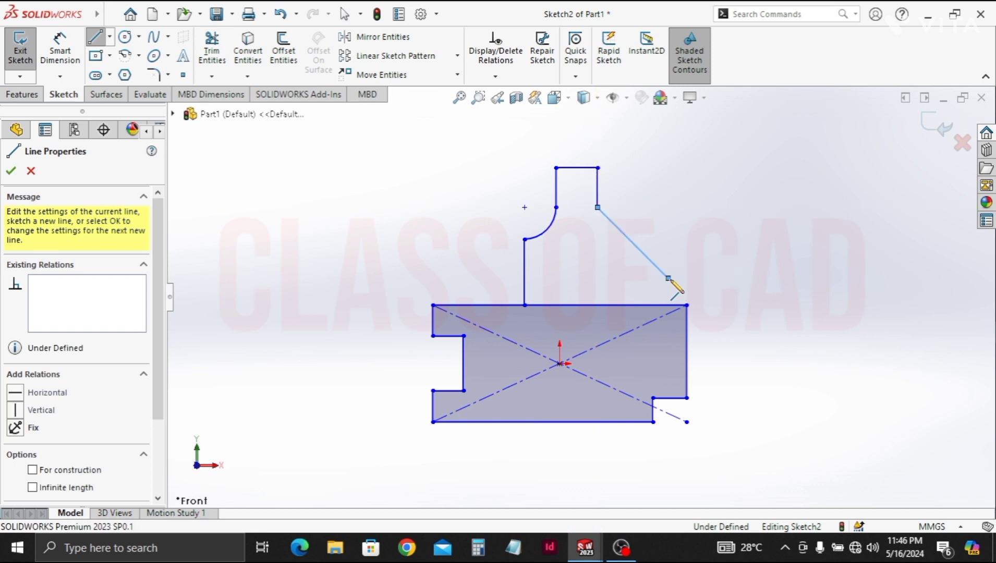
click(668, 278)
key(Escape)
key(Escape)
key(Escape)
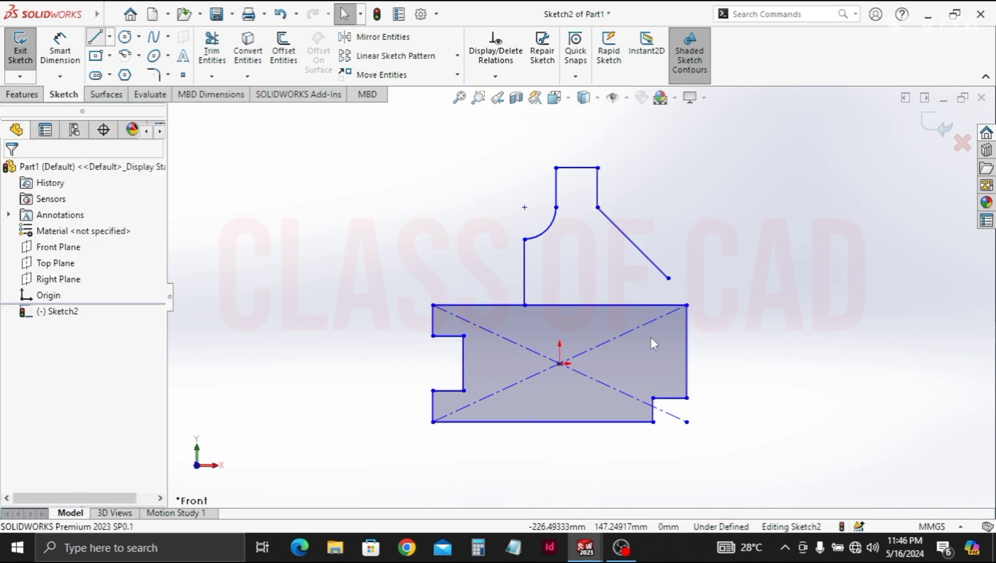
Add a short helper line on the right edge and trim the edge above it
key(l)
click(704, 386)
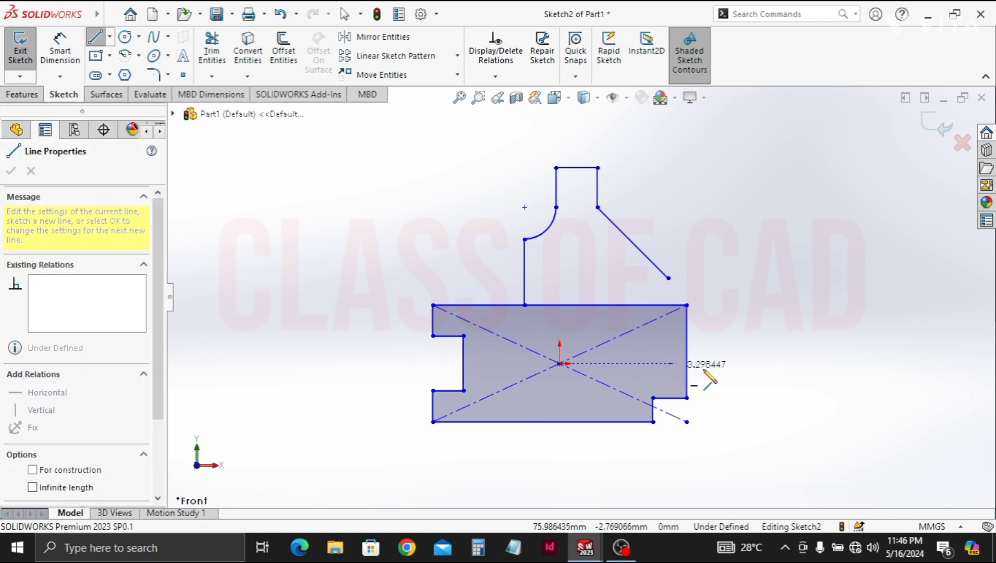
click(707, 363)
key(Escape)
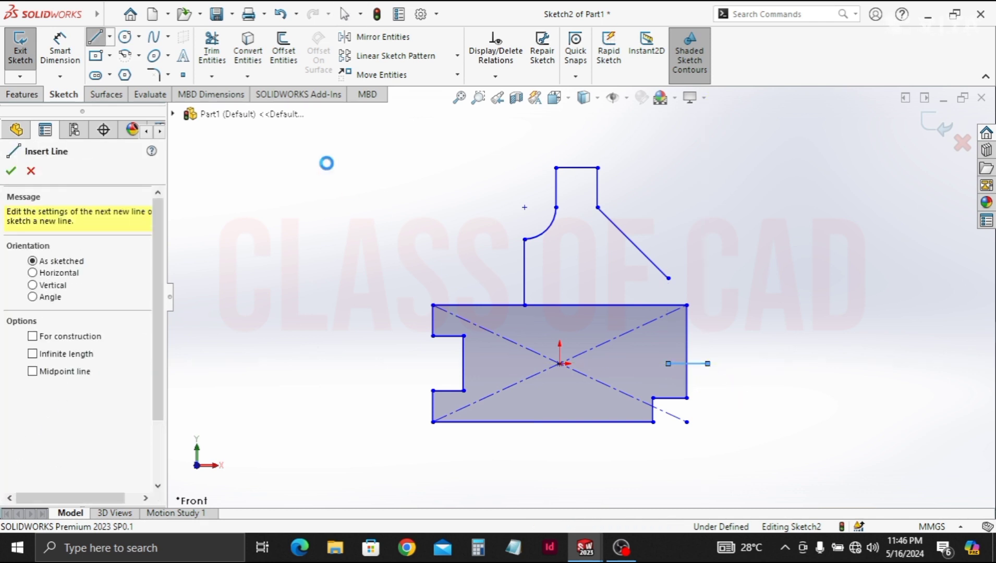
key(Escape)
key(t)
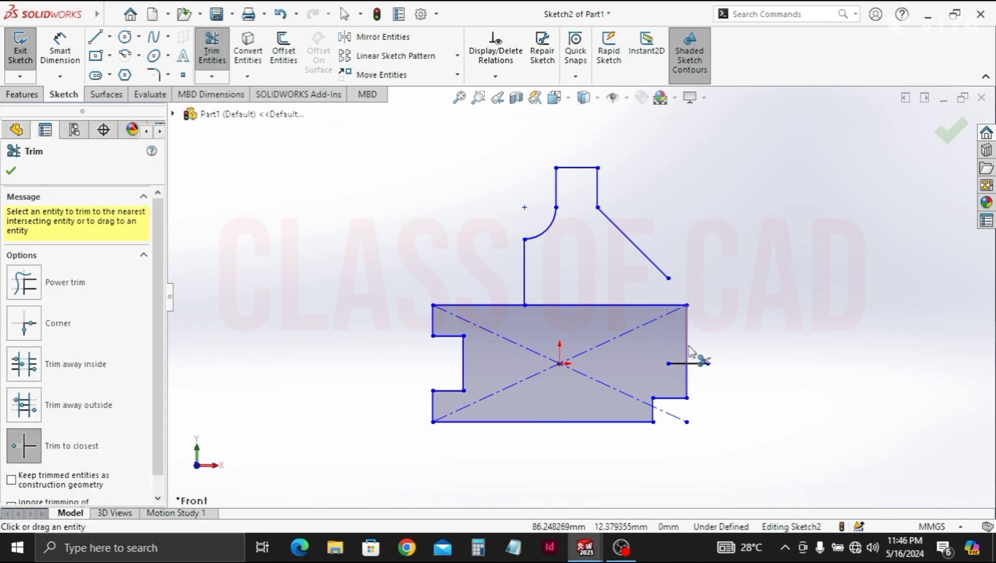
click(689, 347)
key(Escape)
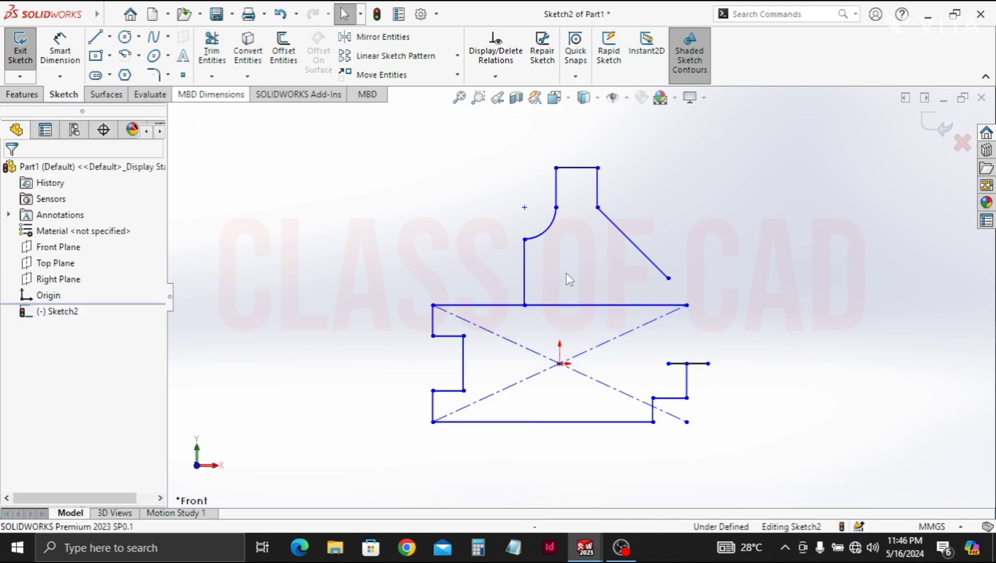
Delete the helper line and draw a 3-point arc from the diagonal's end to the right edge
click(680, 365)
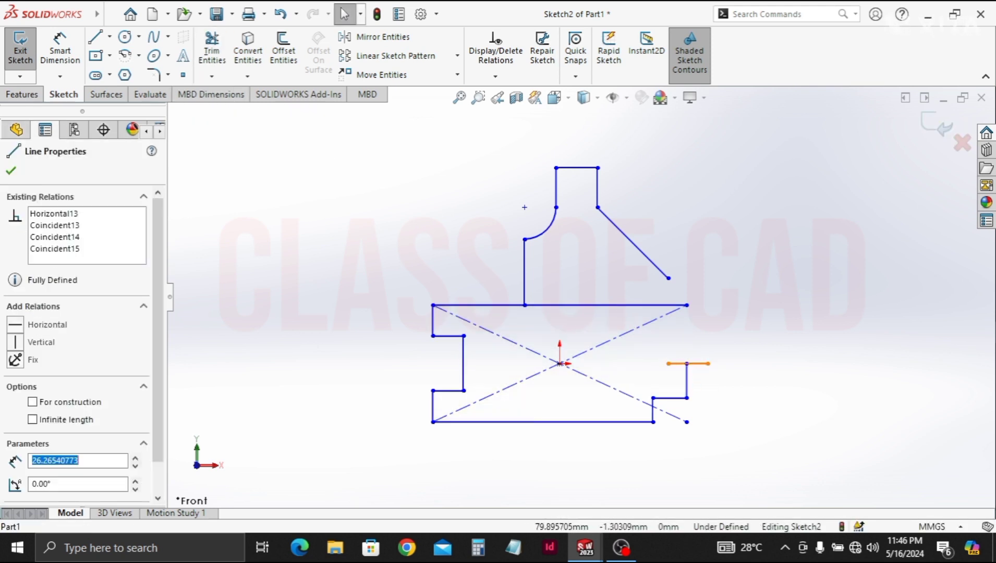
key(Delete)
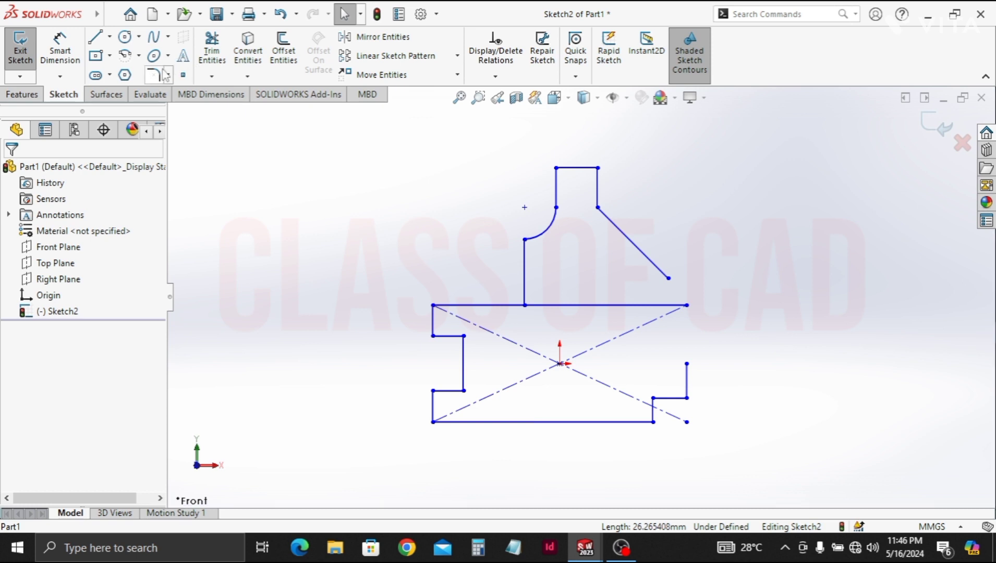
click(139, 56)
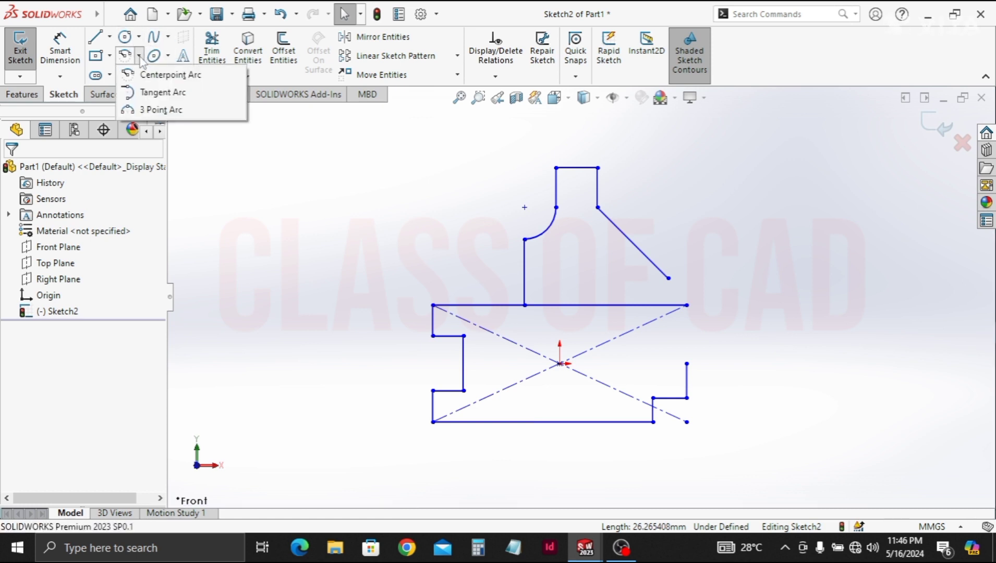
click(156, 108)
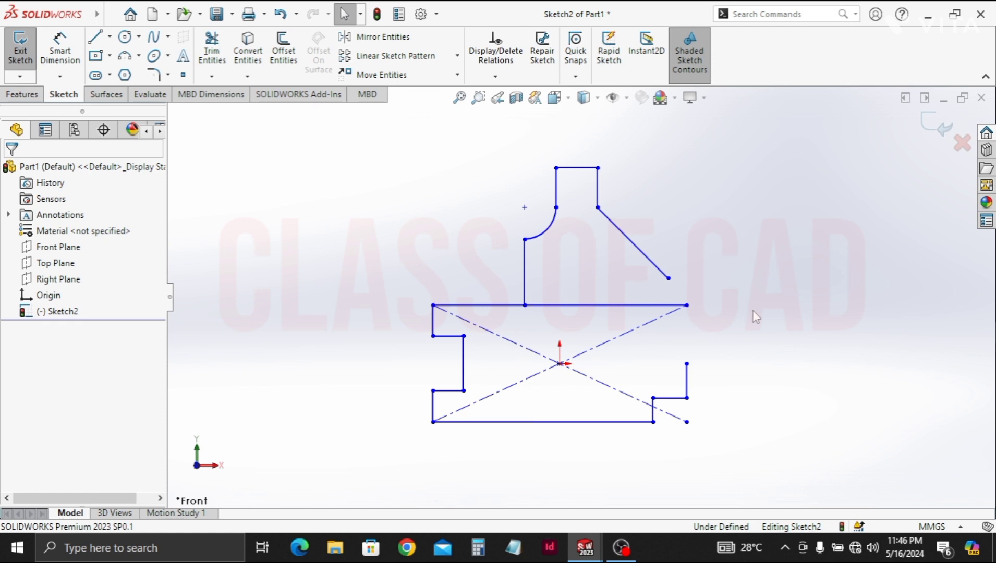
click(668, 278)
click(686, 363)
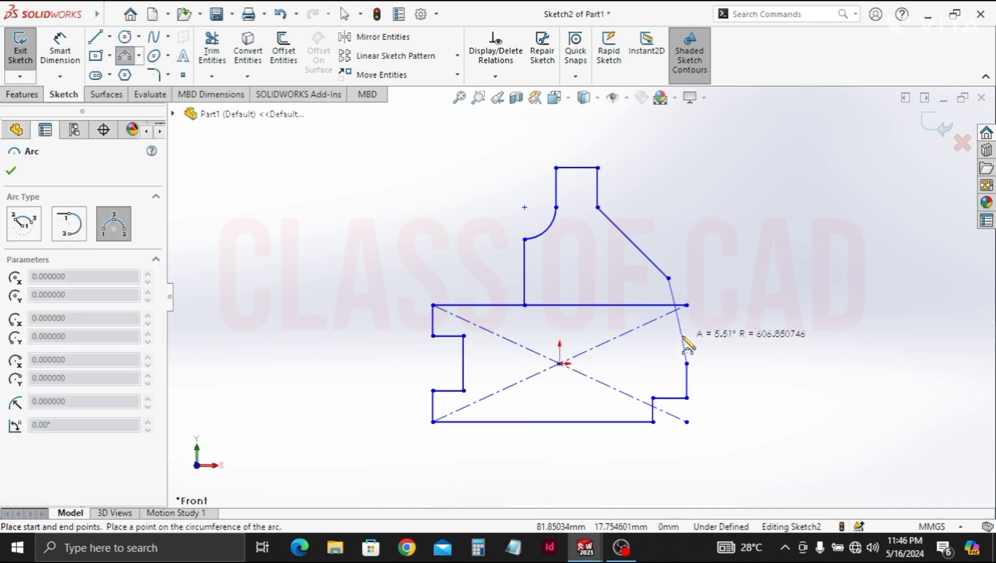
click(690, 332)
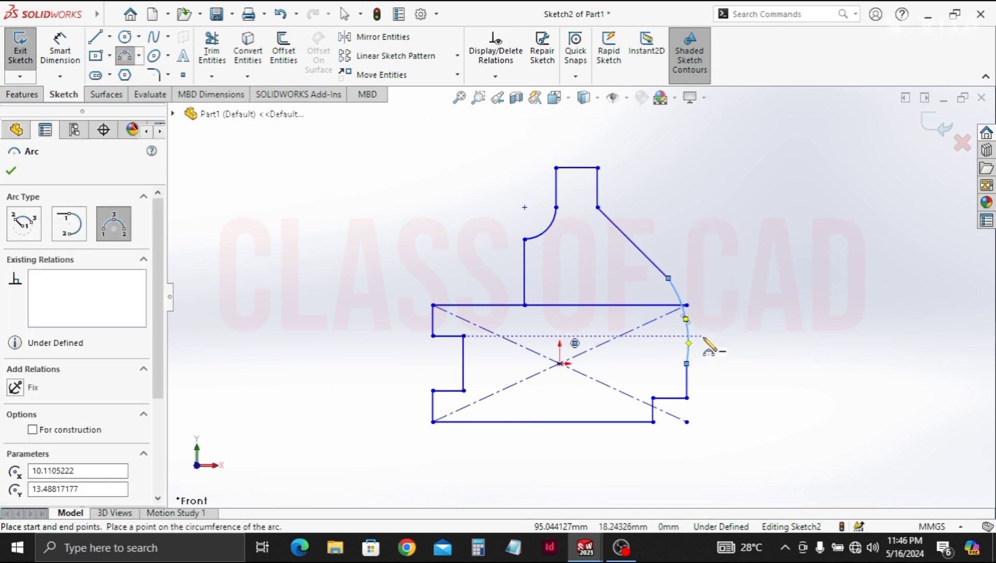
key(Escape)
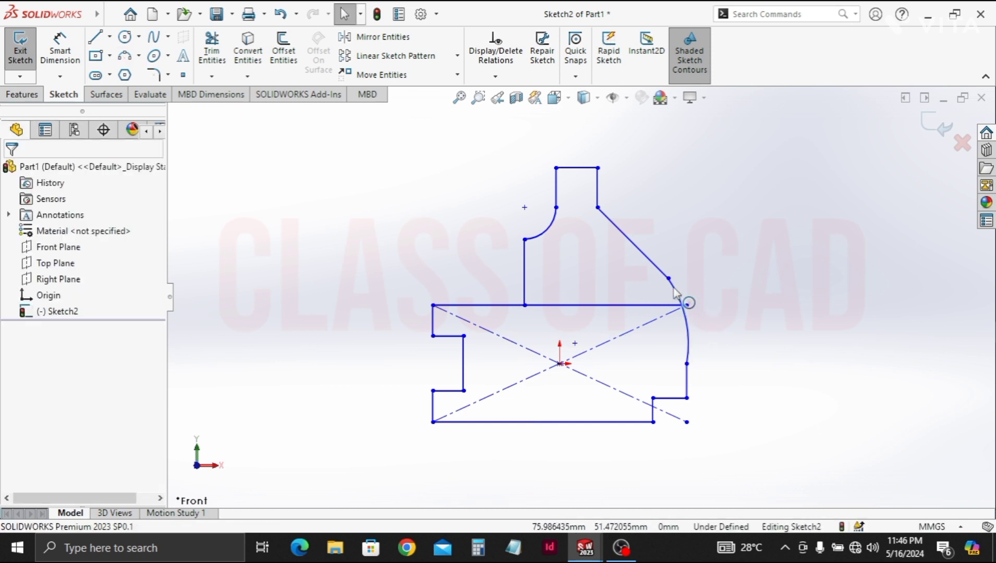
Make the arc tangent to both the diagonal line and the right edge
click(677, 292)
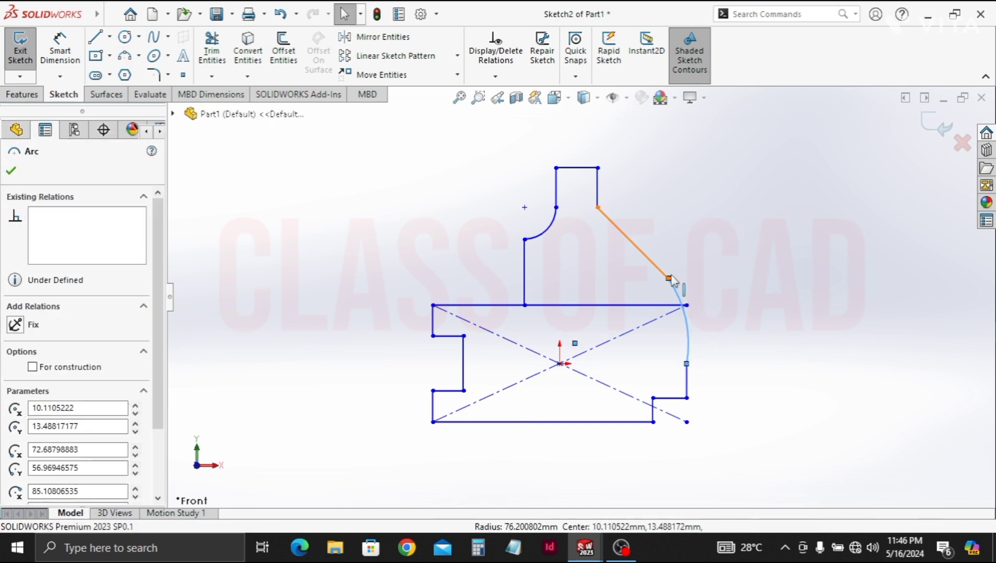
ctrl+click(670, 279)
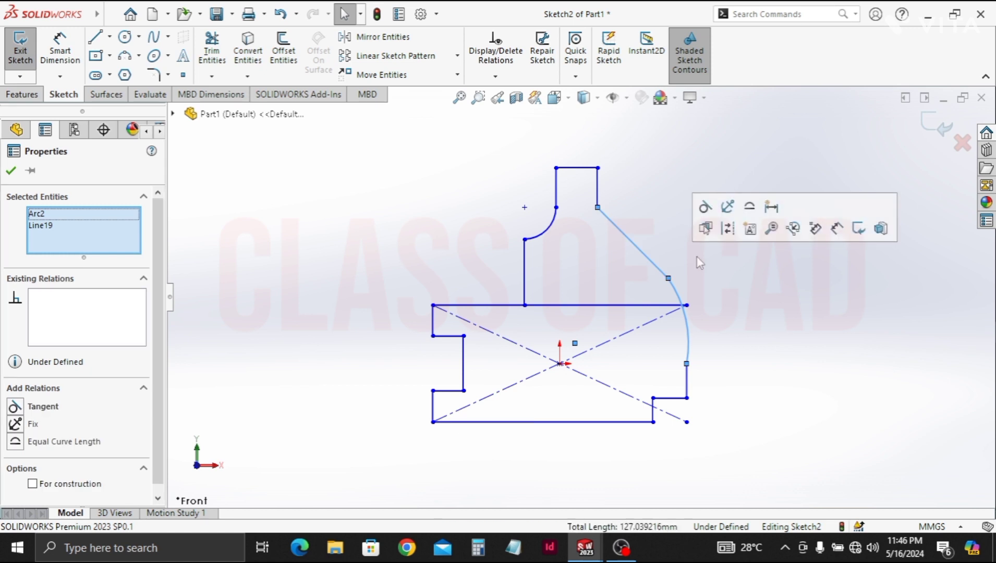
click(705, 207)
click(752, 323)
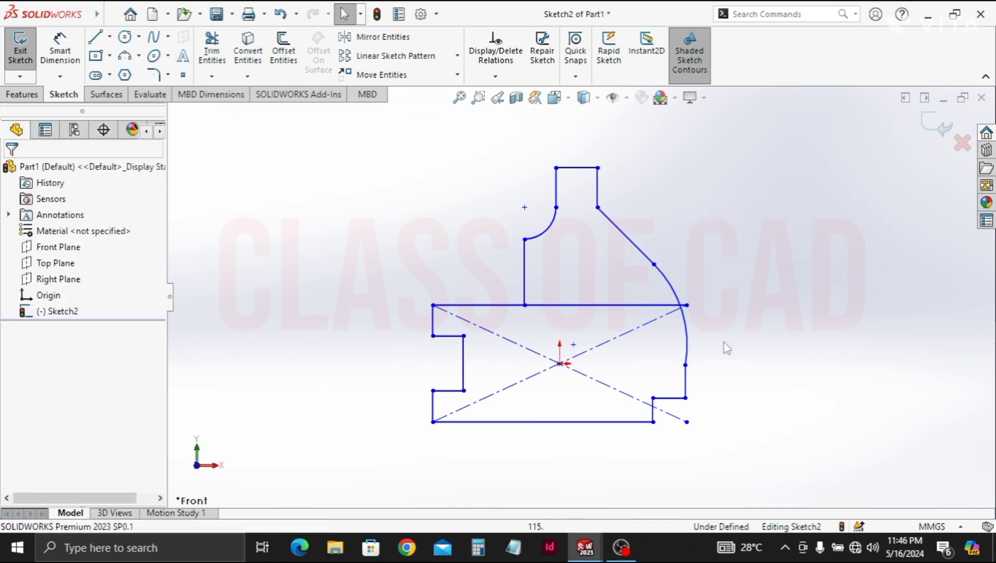
click(689, 379)
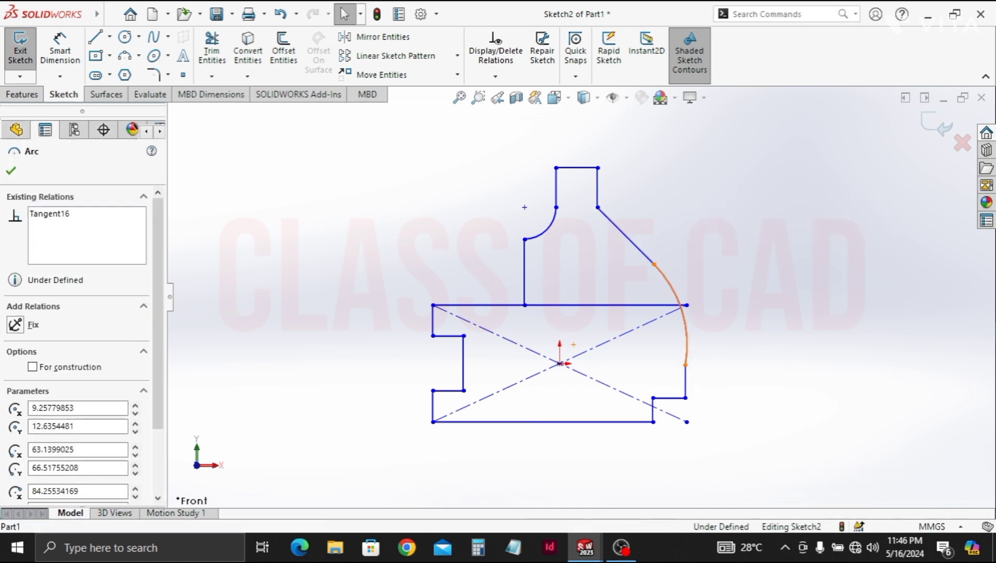
click(685, 380)
ctrl+click(688, 339)
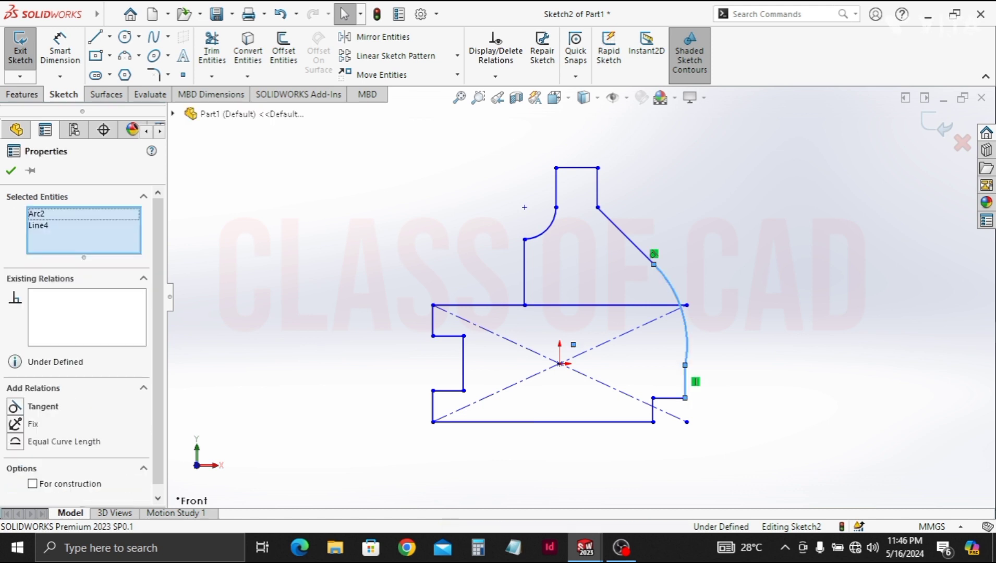
click(730, 313)
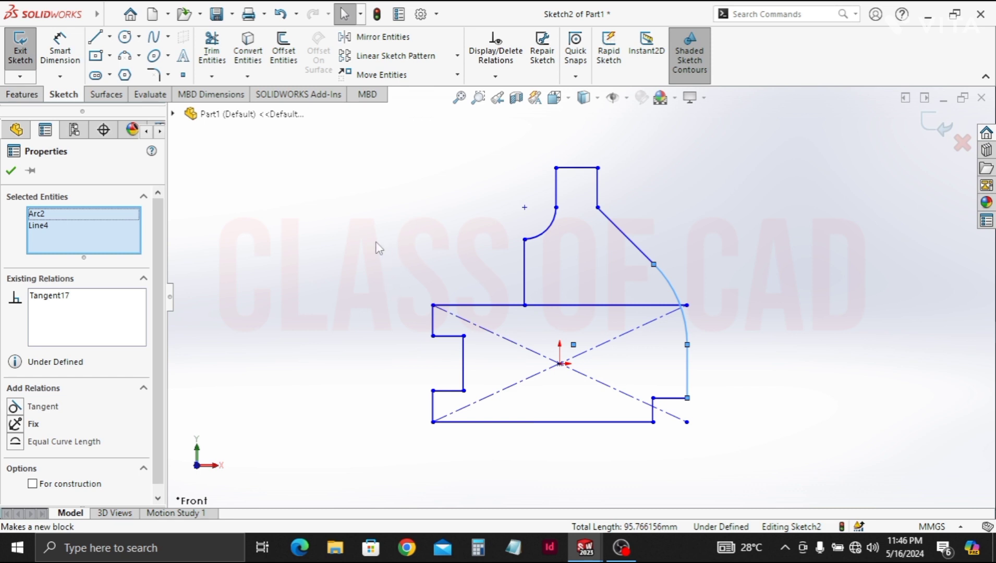
Trim the base's top edge under the tab to close the bracket profile
click(212, 52)
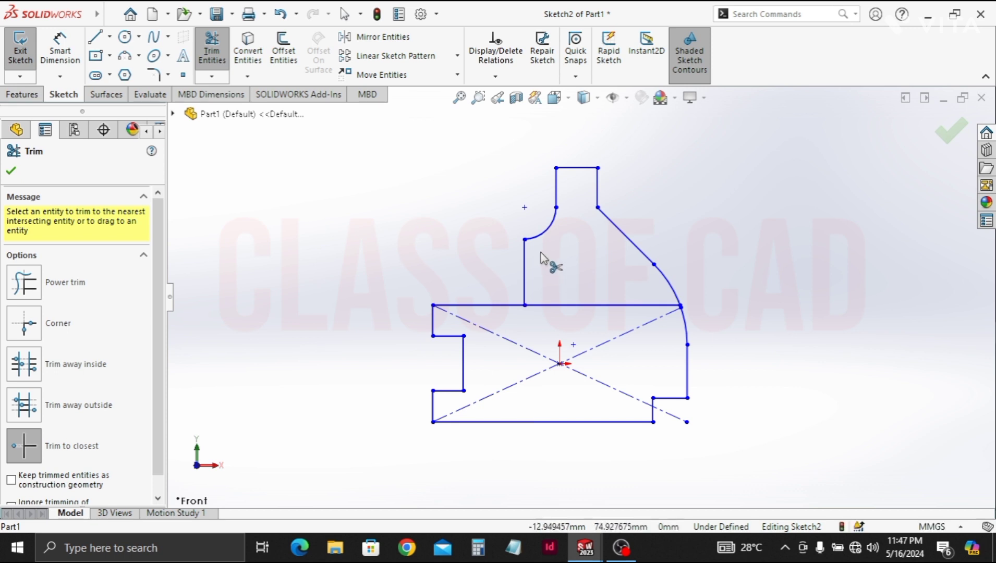
click(565, 306)
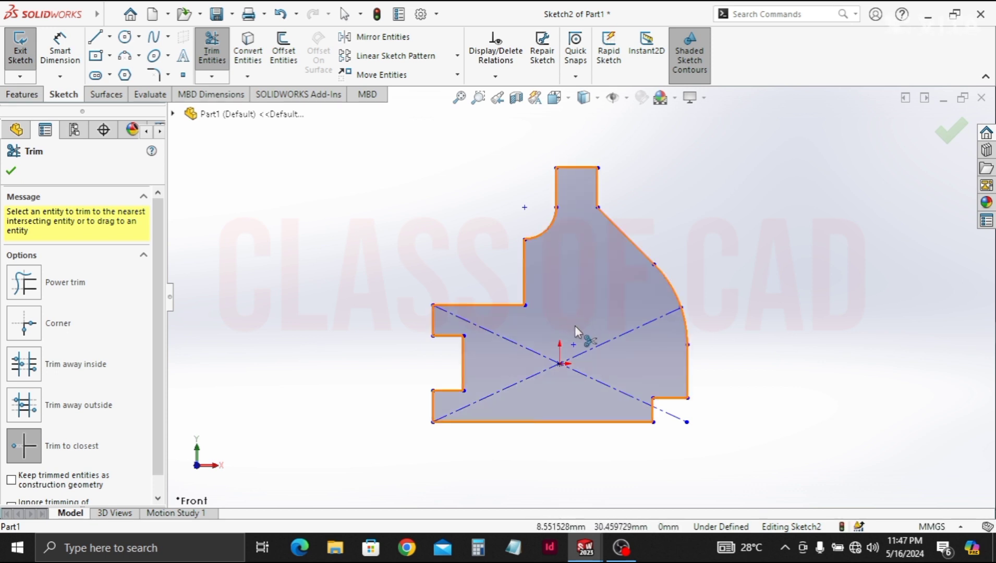
key(Escape)
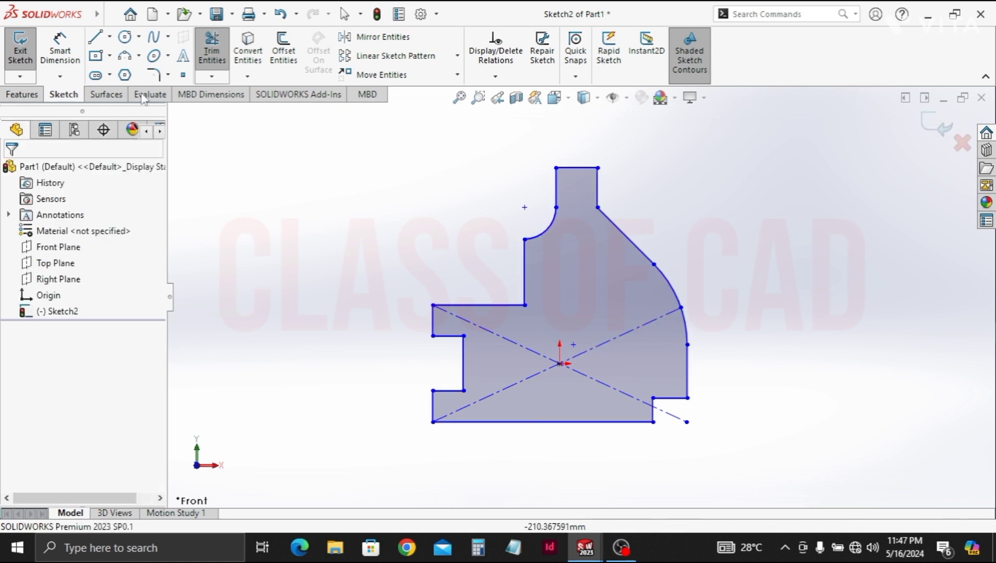
click(60, 50)
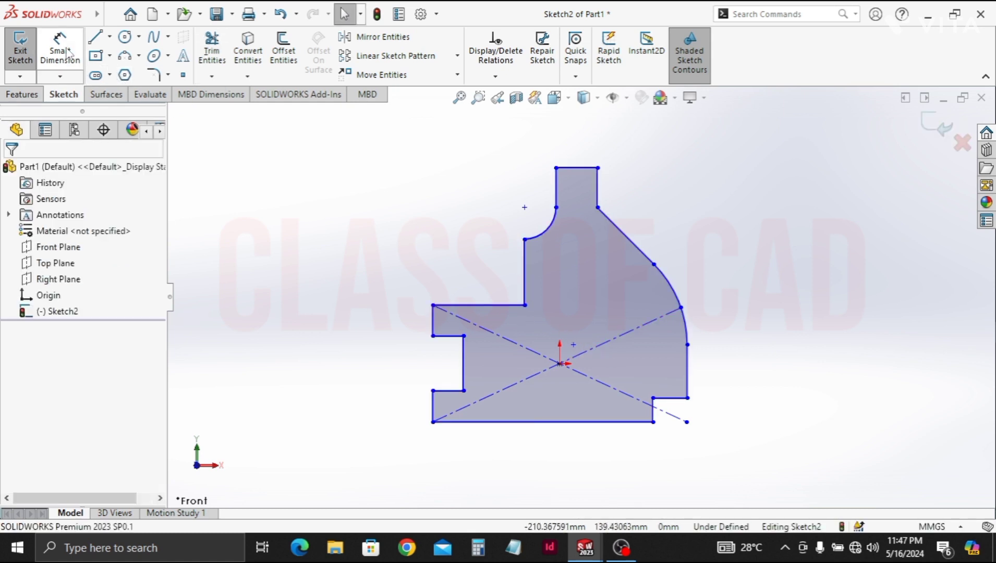
Dimension the width from the base's left edge to the fillet-side edge as .80
click(433, 313)
click(525, 287)
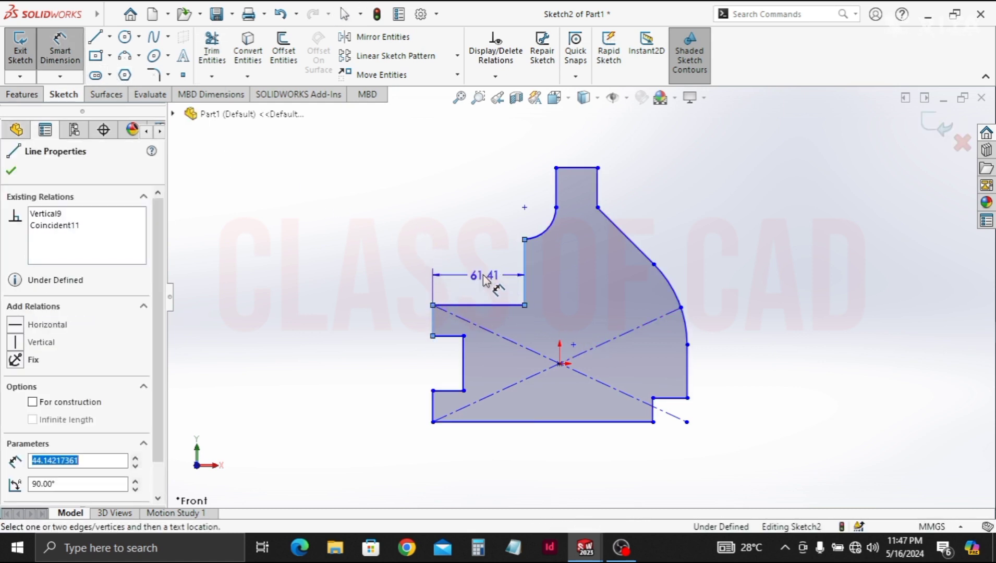
click(485, 280)
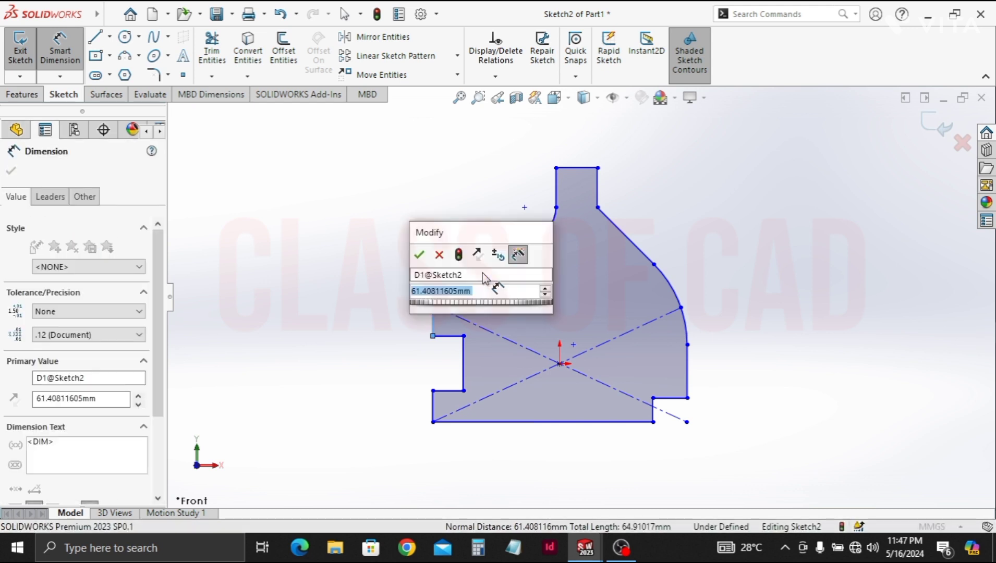
text(.8)
key(Return)
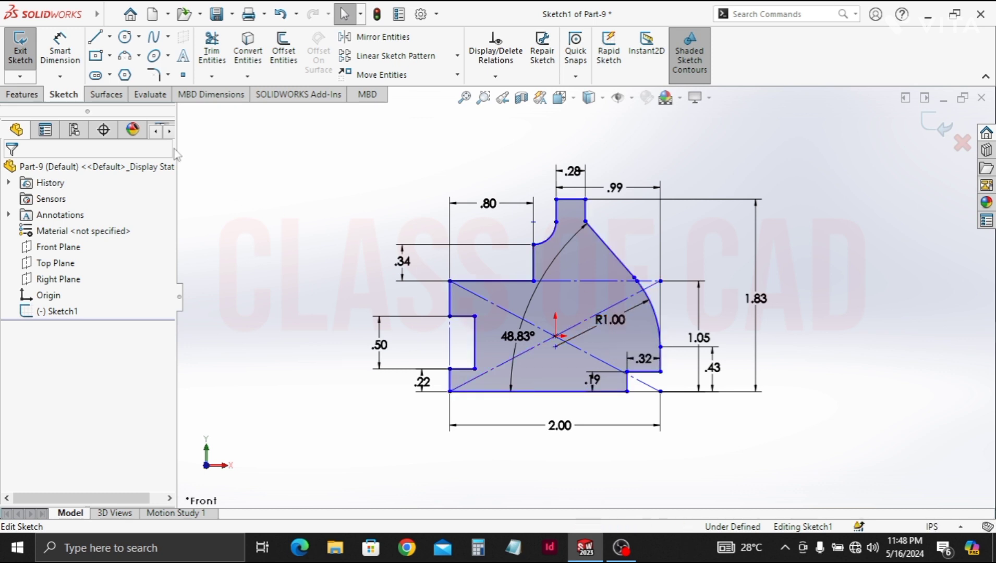
click(37, 96)
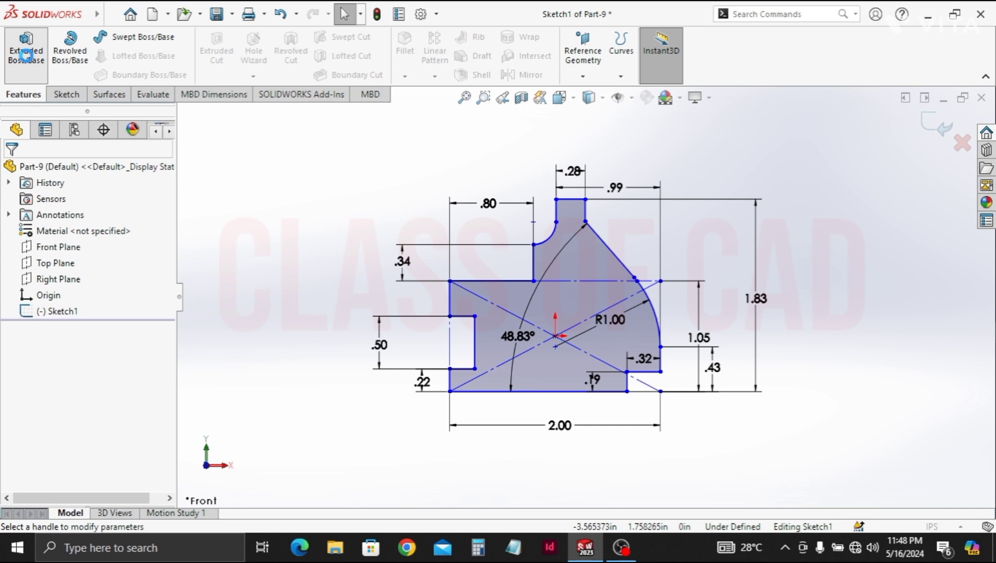
Extrude the profile 0.32 in with a Mid Plane end condition as Boss-Extrude1
click(26, 54)
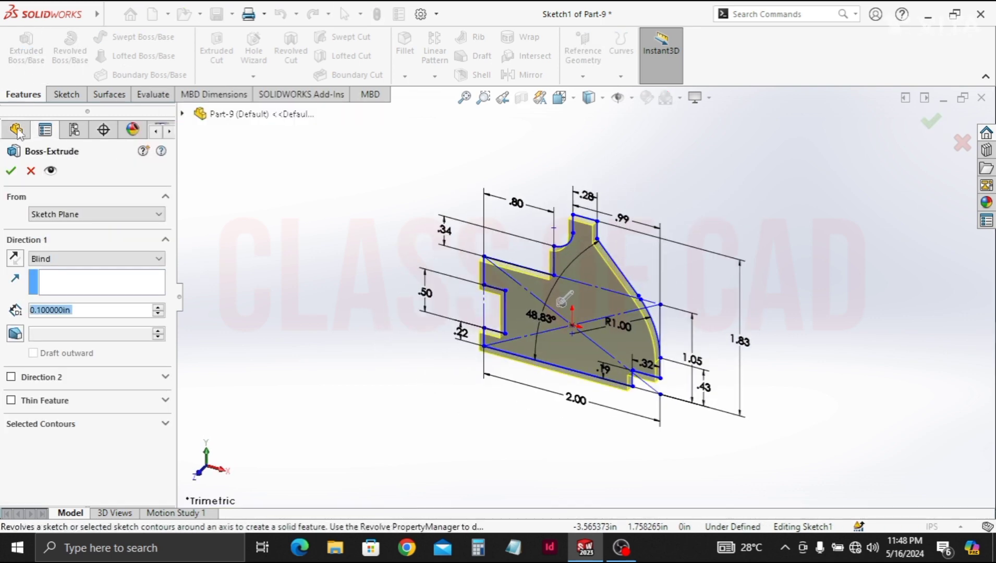
click(80, 309)
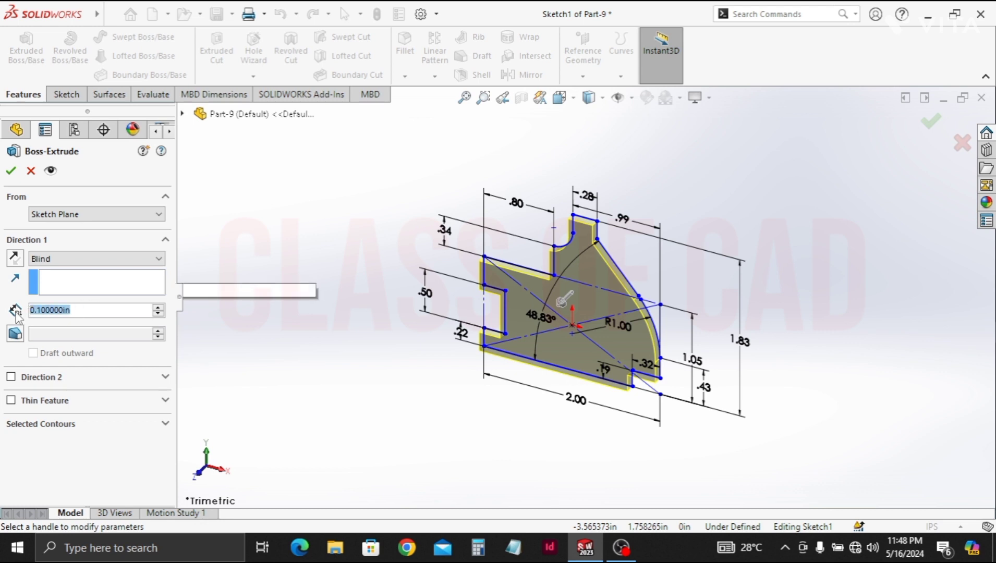
text(.32)
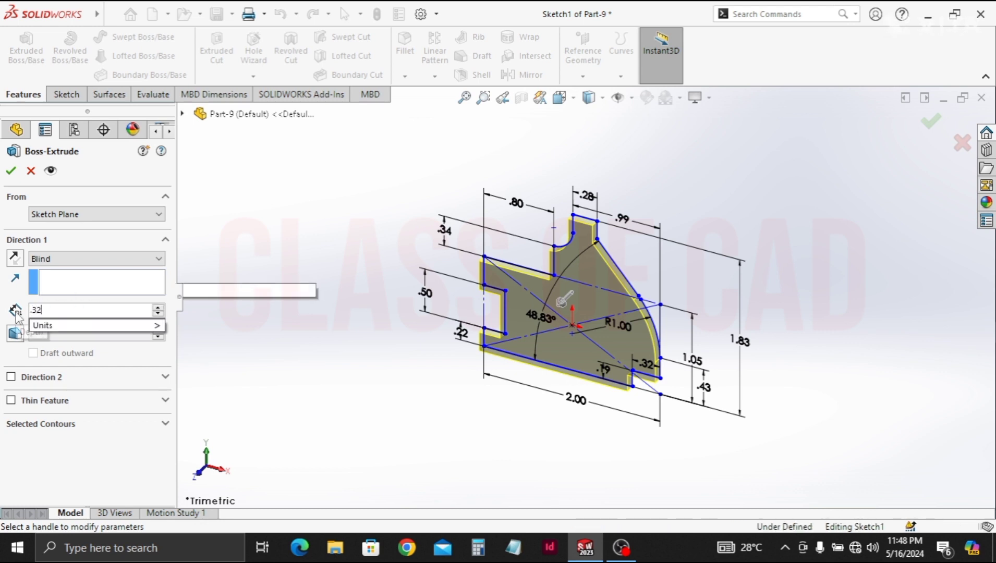
key(Return)
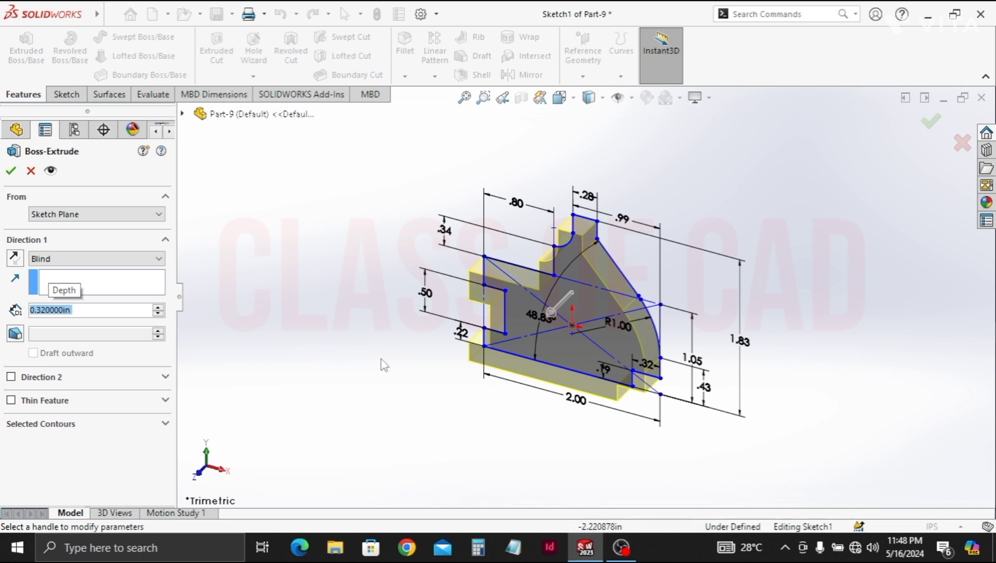
middle_drag(381, 364, 356, 374)
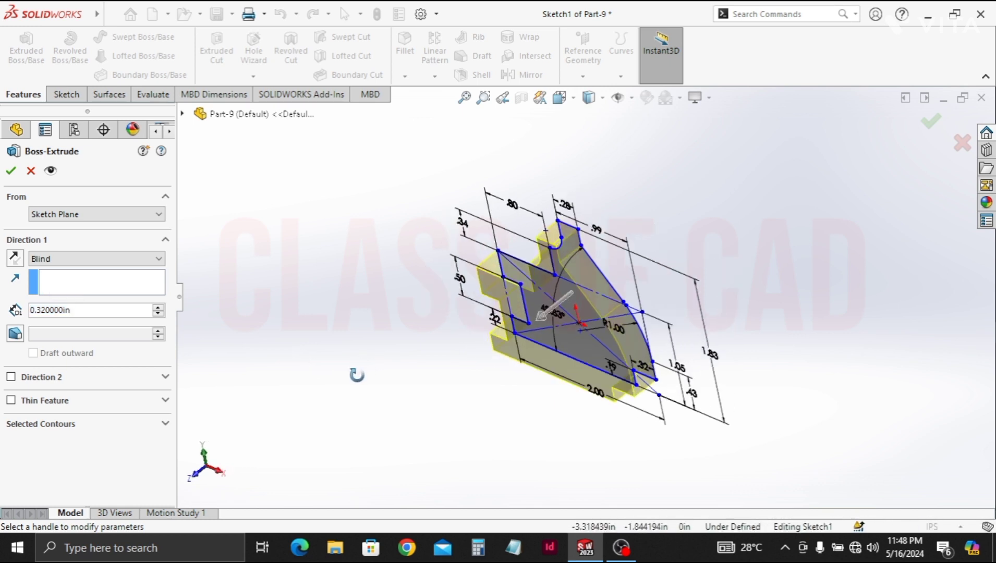
click(52, 260)
click(50, 323)
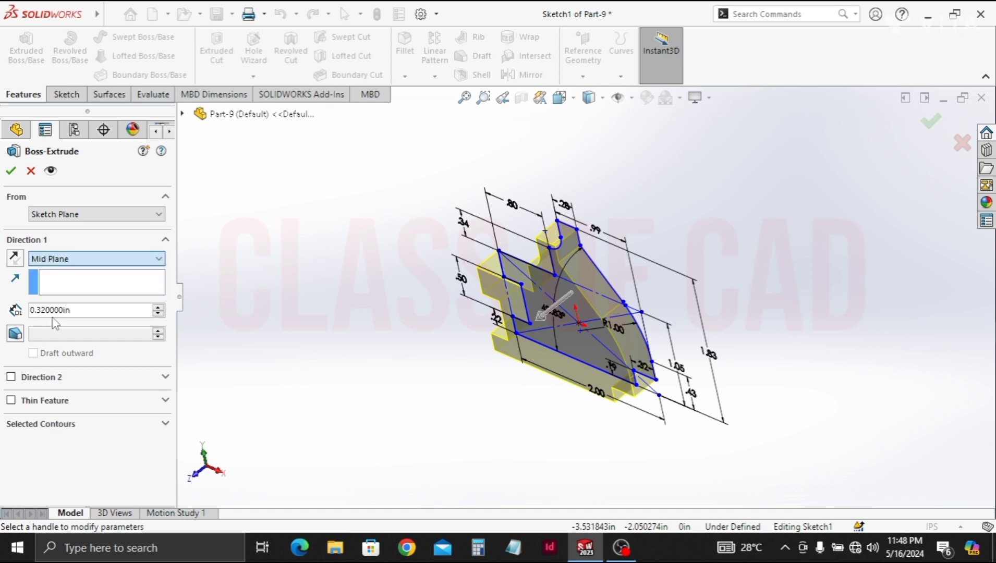
click(12, 170)
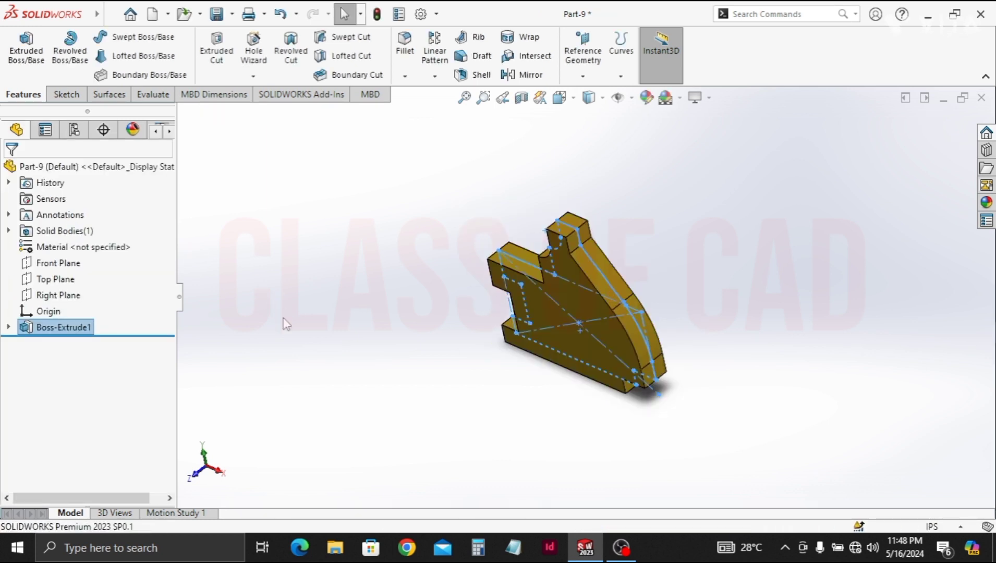
click(365, 360)
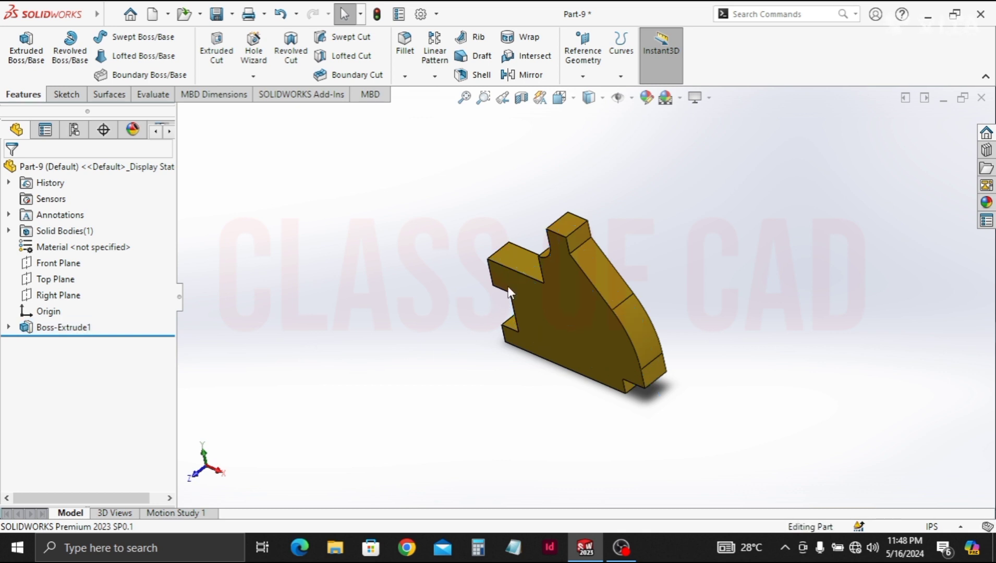
Sketch a circle on the top face, centred on the top edge midpoint
click(577, 240)
click(641, 199)
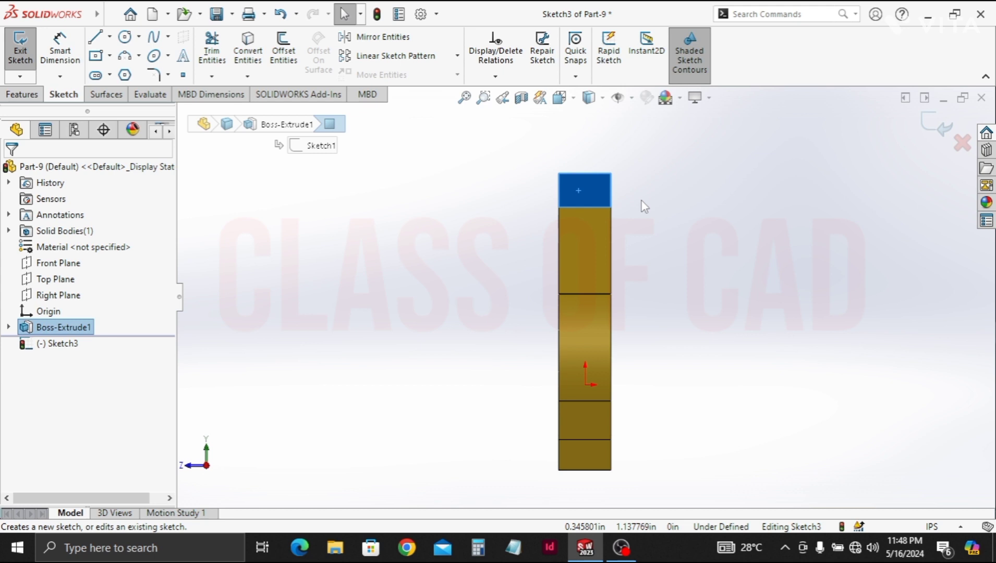
scroll(626, 166, down, 3)
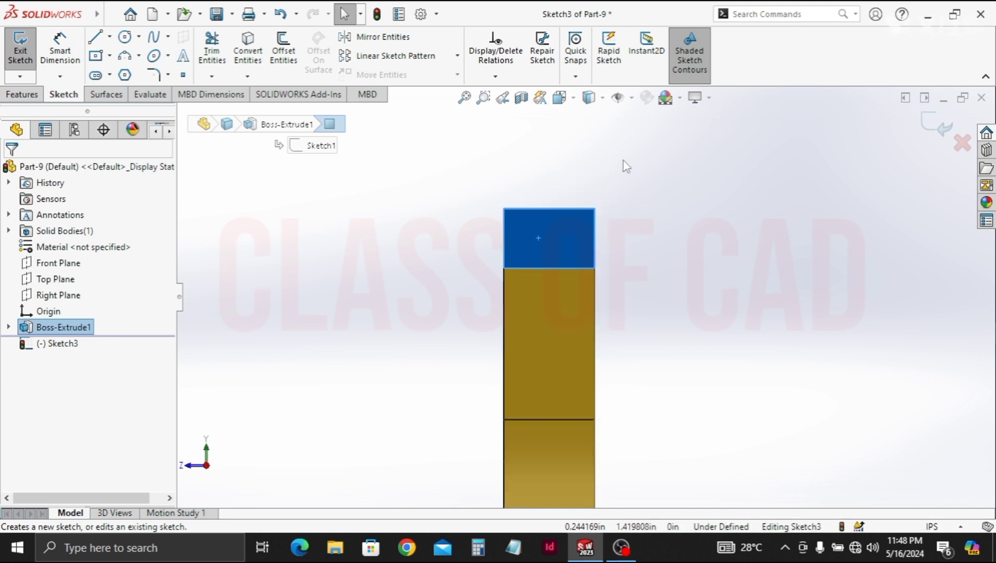
click(126, 37)
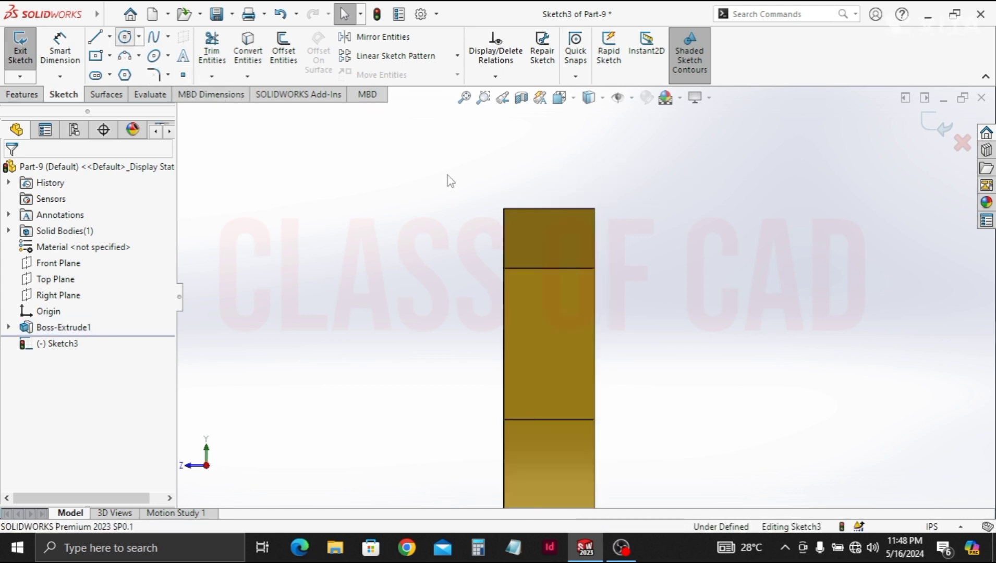
click(549, 208)
click(504, 209)
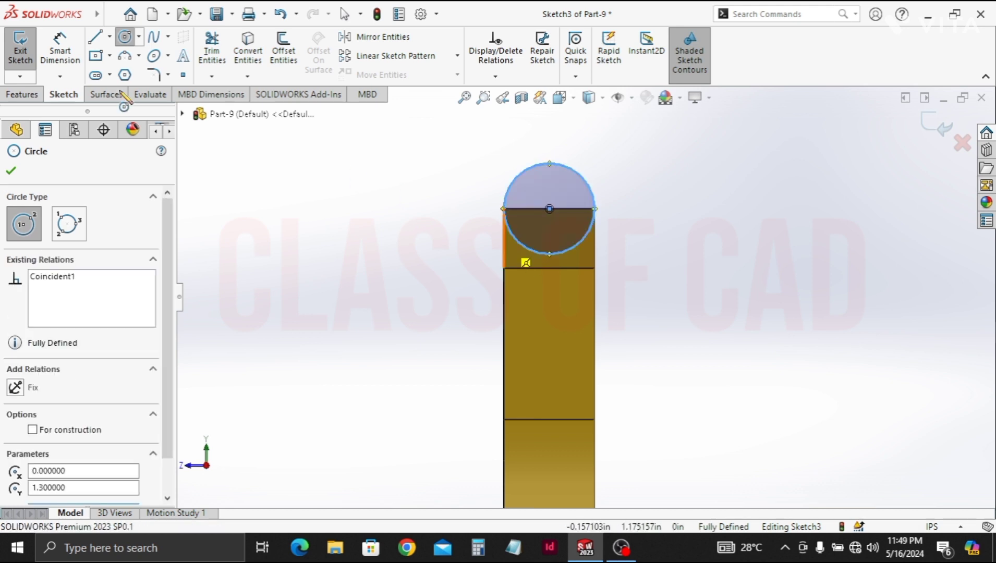
key(Escape)
Extrude the circle as Boss-Extrude2, Up To Surface, ending at the bracket's far face
click(22, 94)
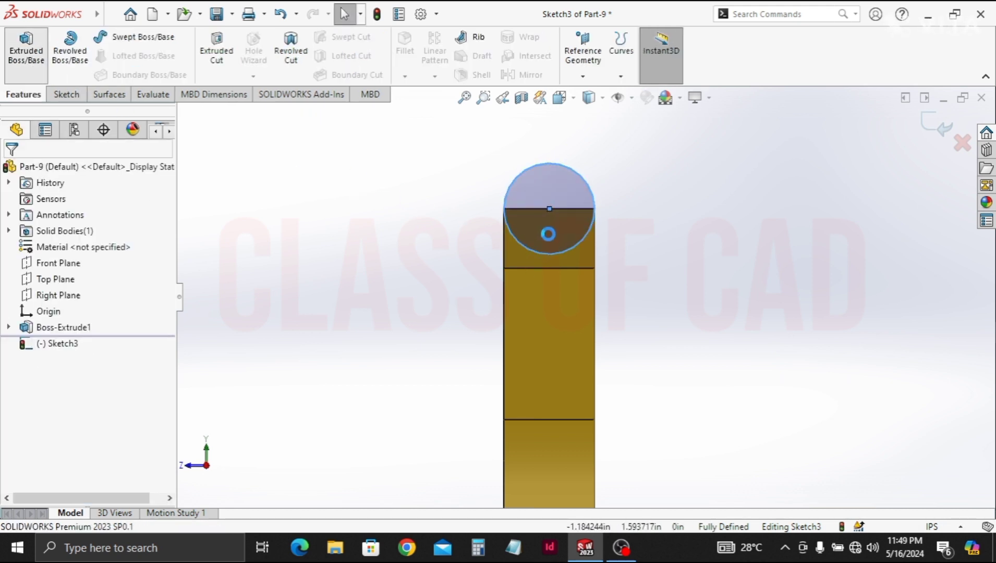
key(ctrl+7)
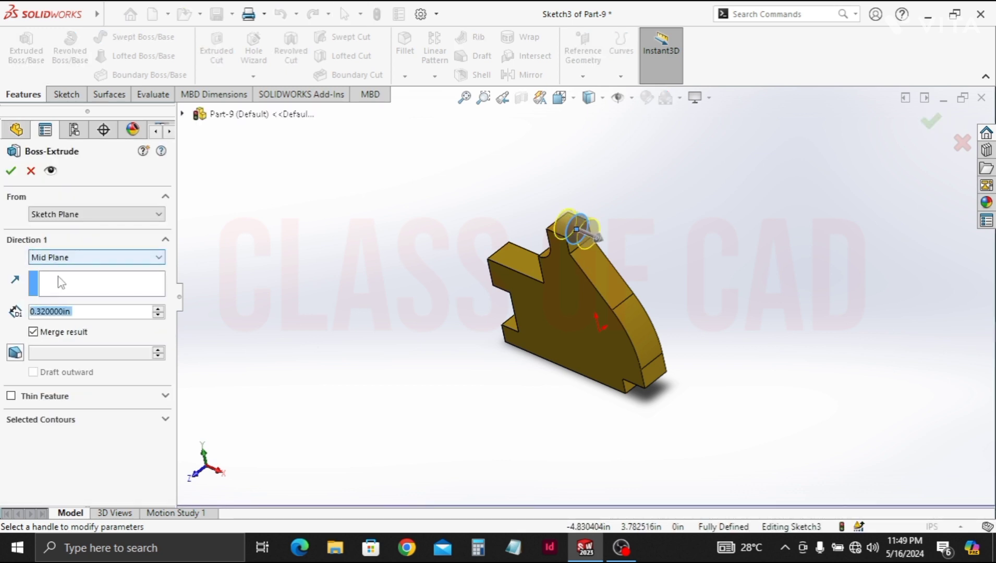
click(59, 257)
click(57, 298)
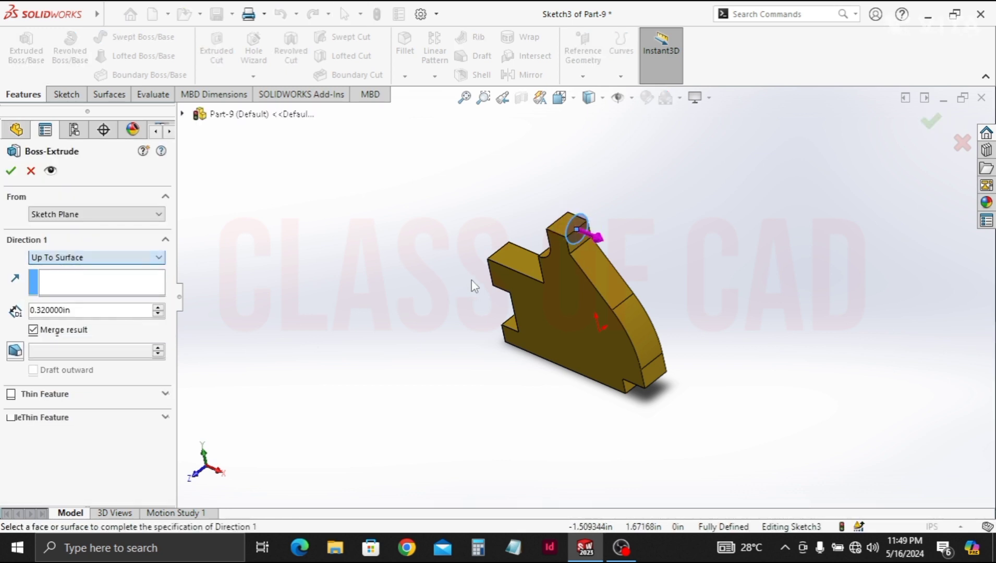
middle_drag(527, 294, 574, 300)
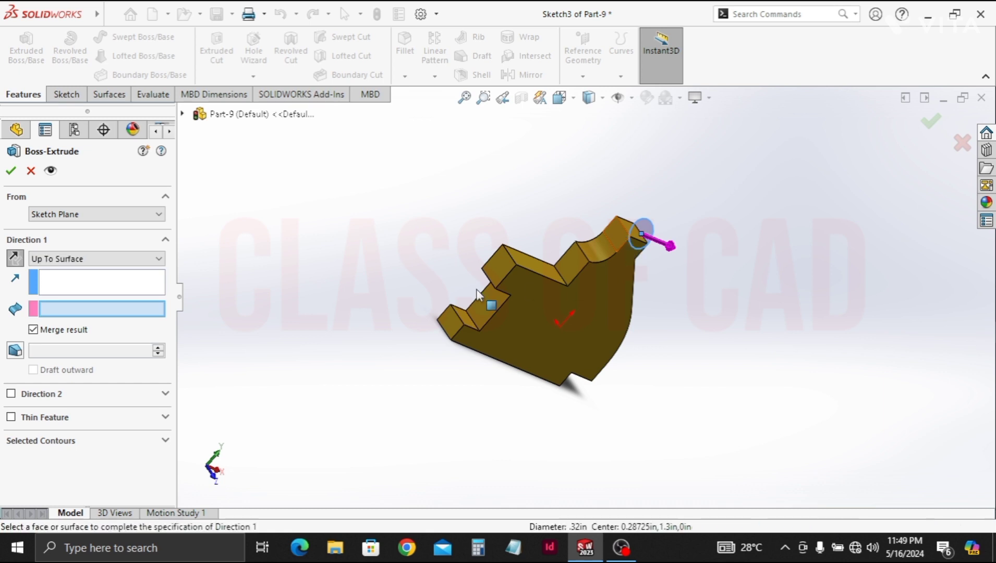
click(623, 235)
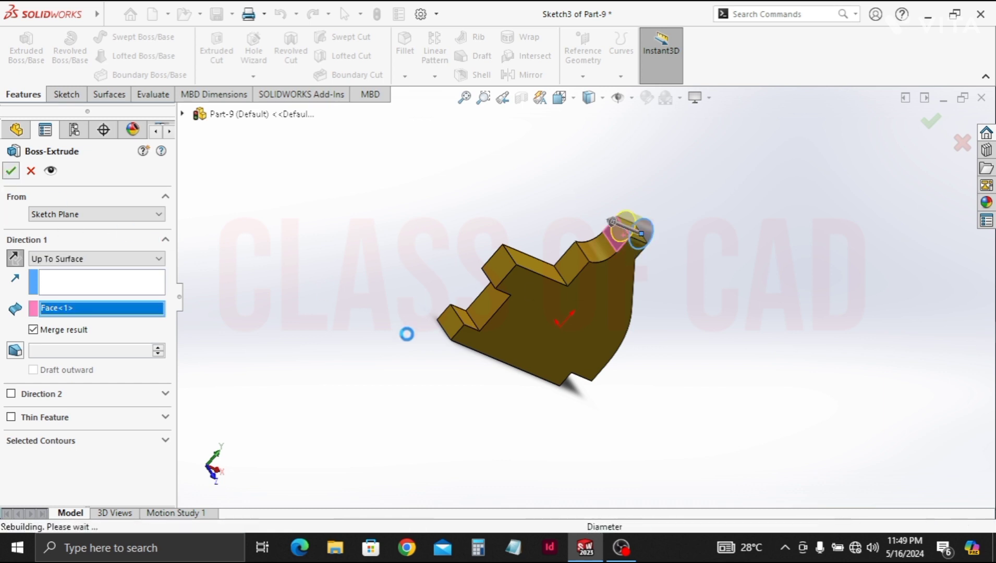
key(Return)
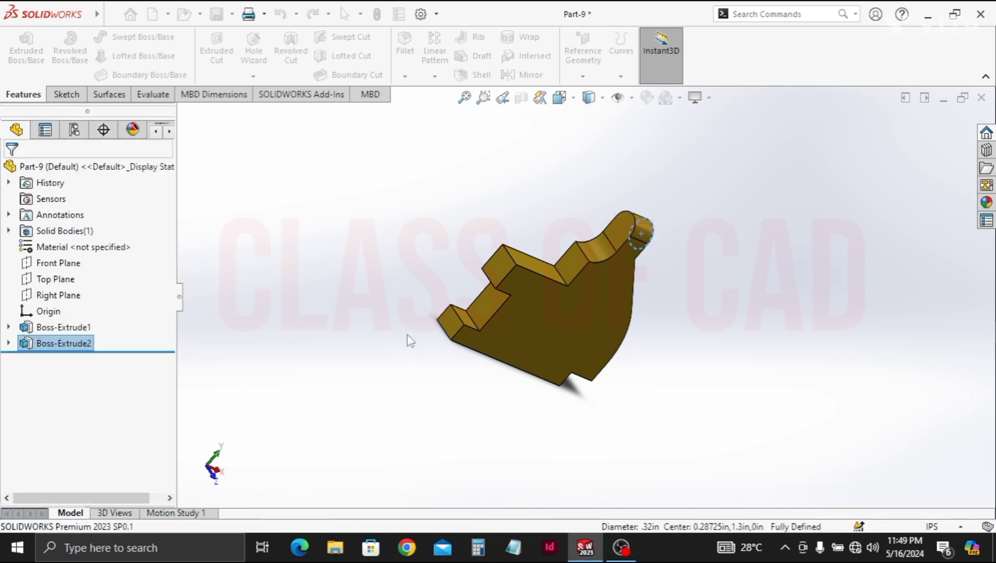
mouse_move(410, 341)
middle_down()
mouse_move(574, 352)
mouse_move(606, 334)
middle_up()
Sketch a circle on the large side face and dimension its diameter to .75
click(641, 321)
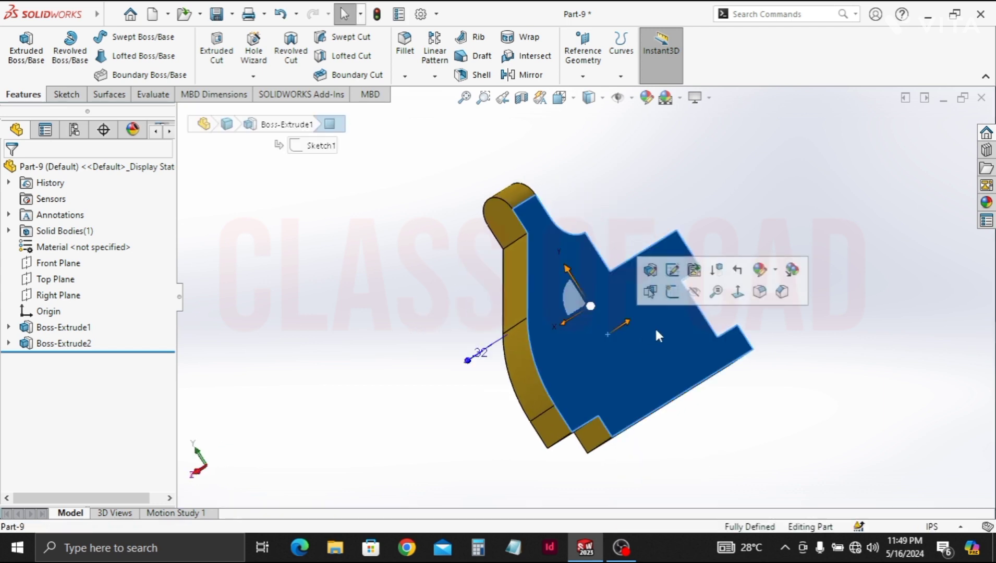
click(669, 291)
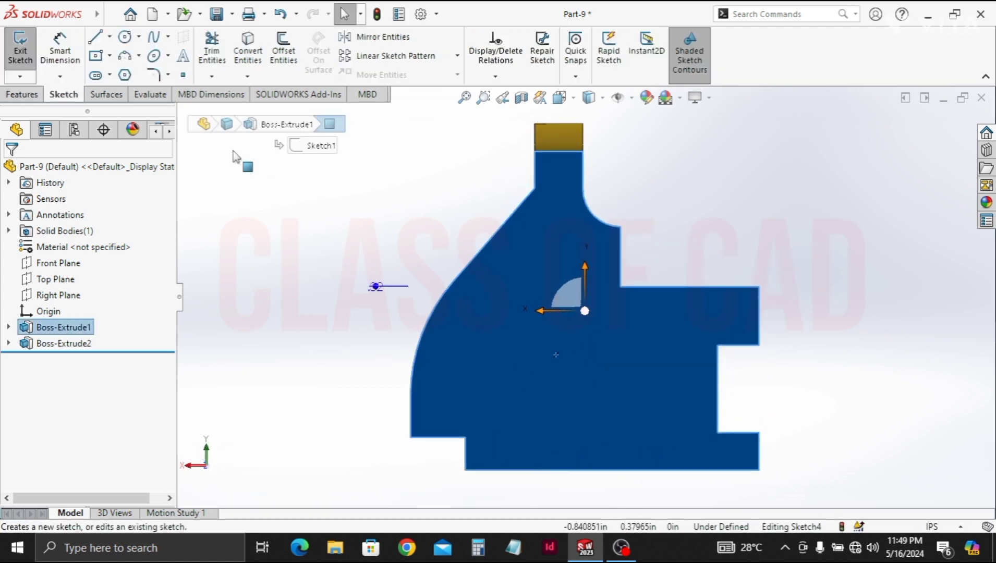
key(c)
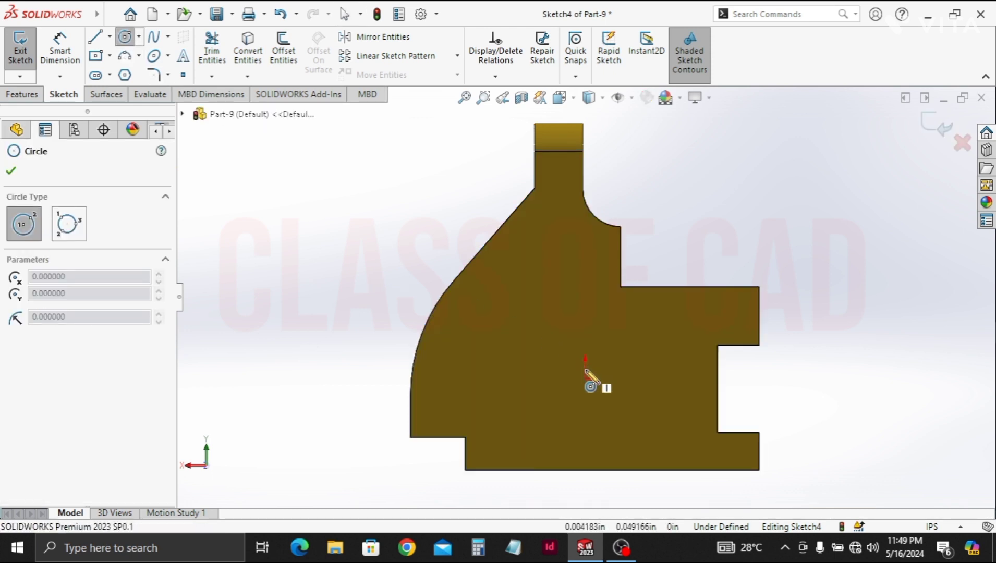
click(593, 362)
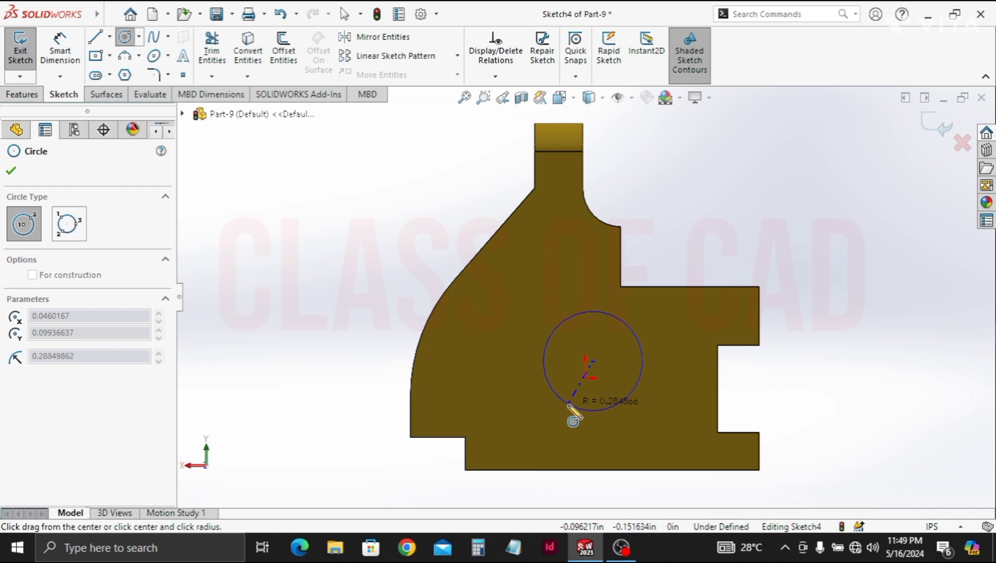
click(570, 405)
key(d)
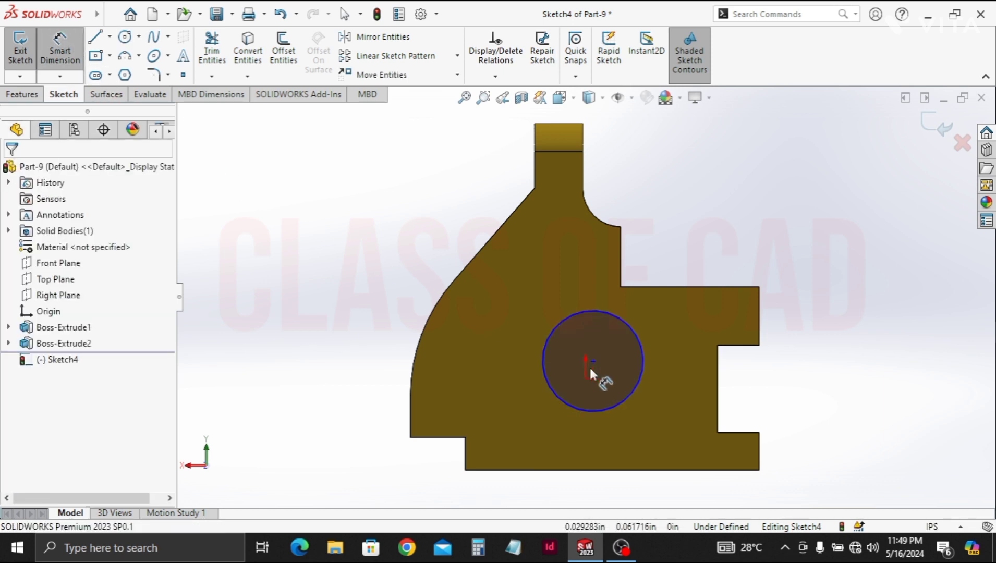
click(544, 348)
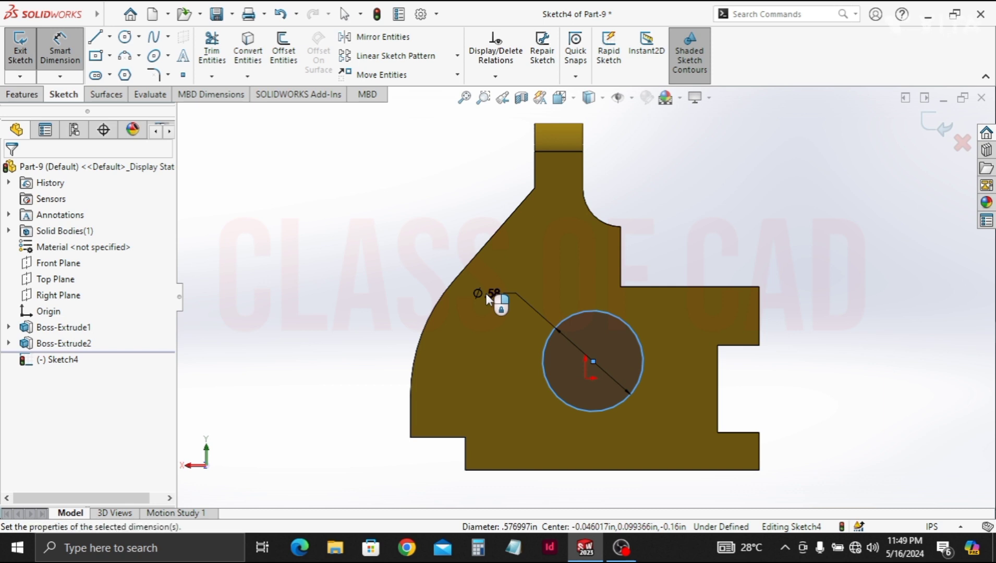
click(485, 293)
key(Escape)
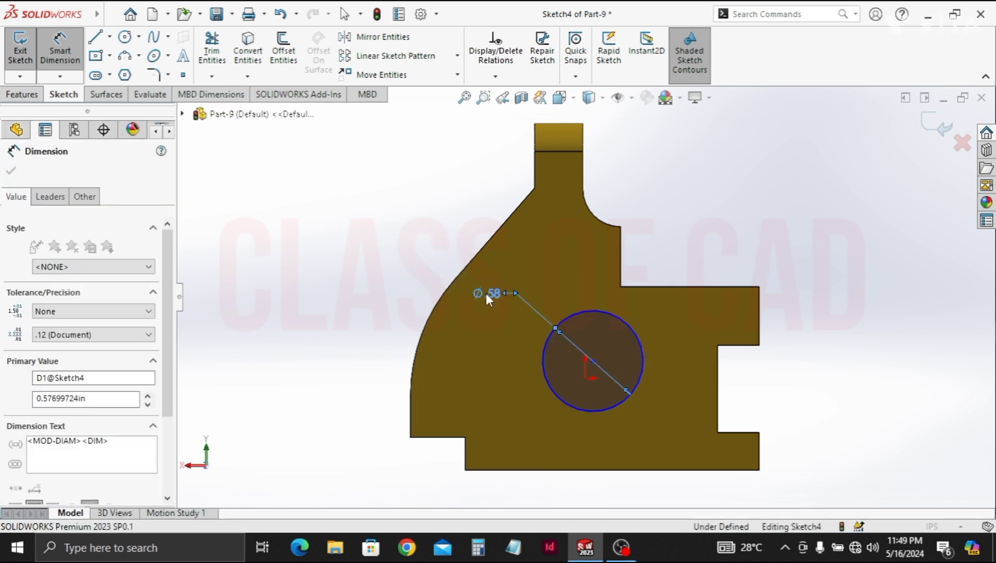
text(.75)
key(Return)
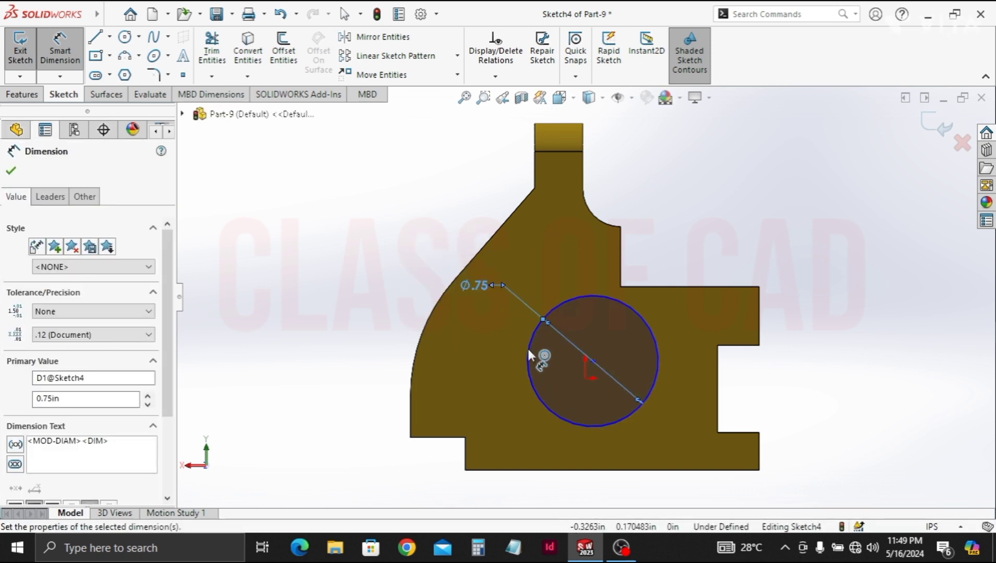
Locate the circle .68 above the bottom edge and 1.06 from the left edge
click(528, 357)
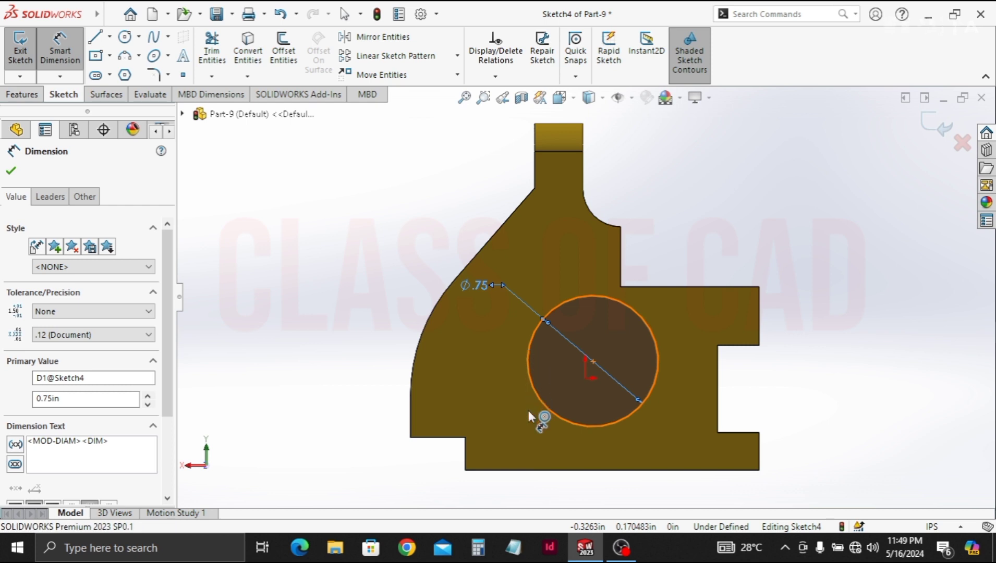
click(446, 430)
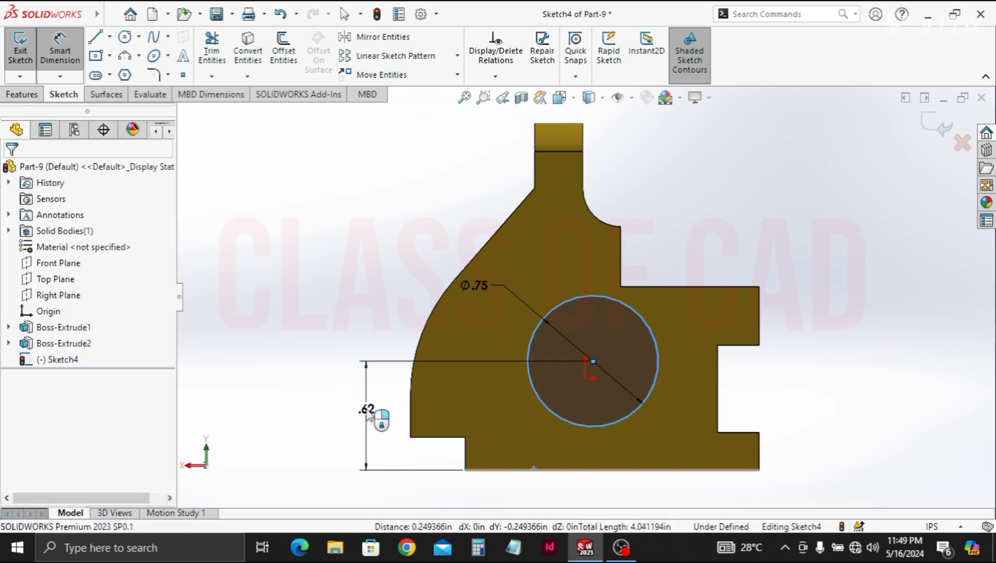
click(368, 412)
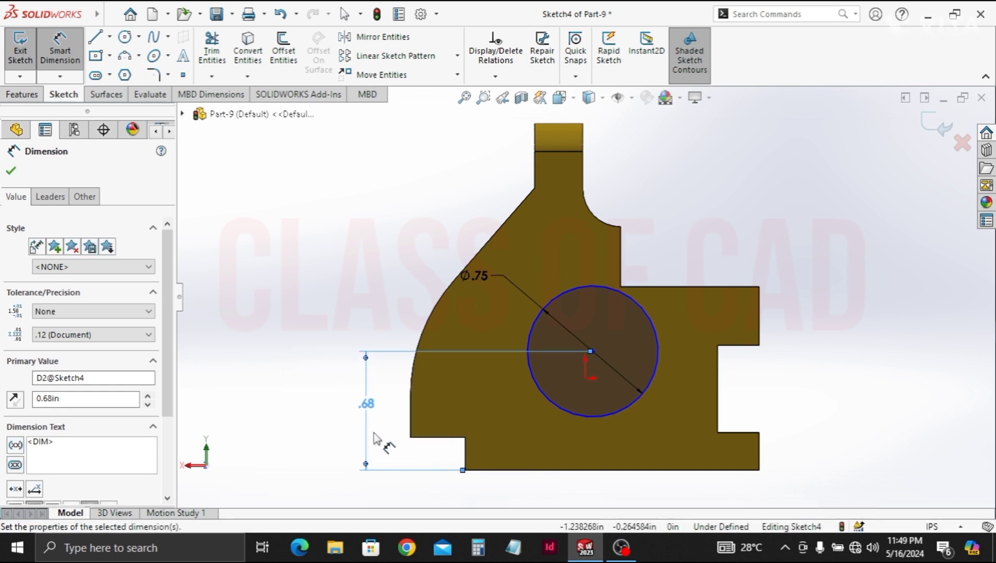
click(549, 401)
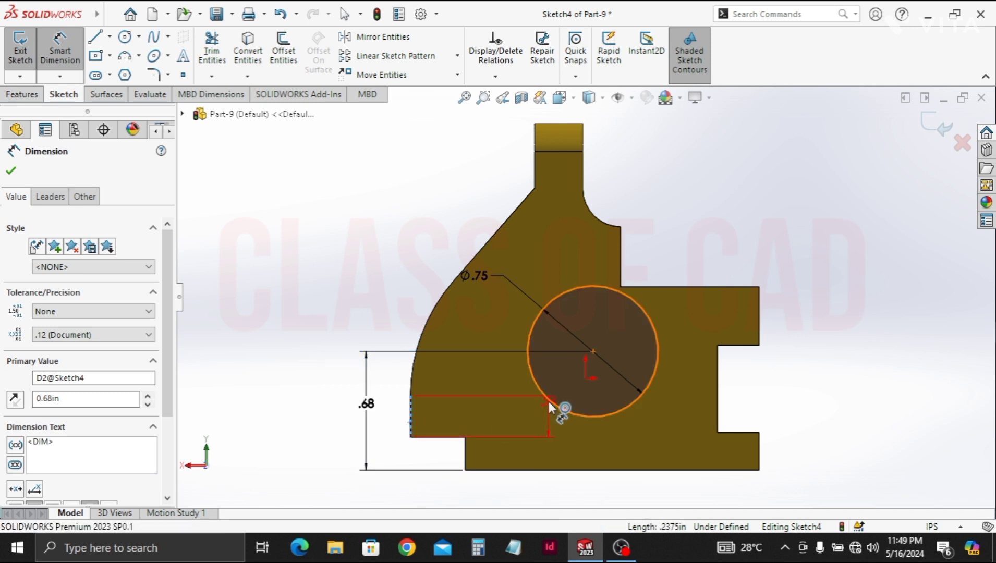
click(500, 490)
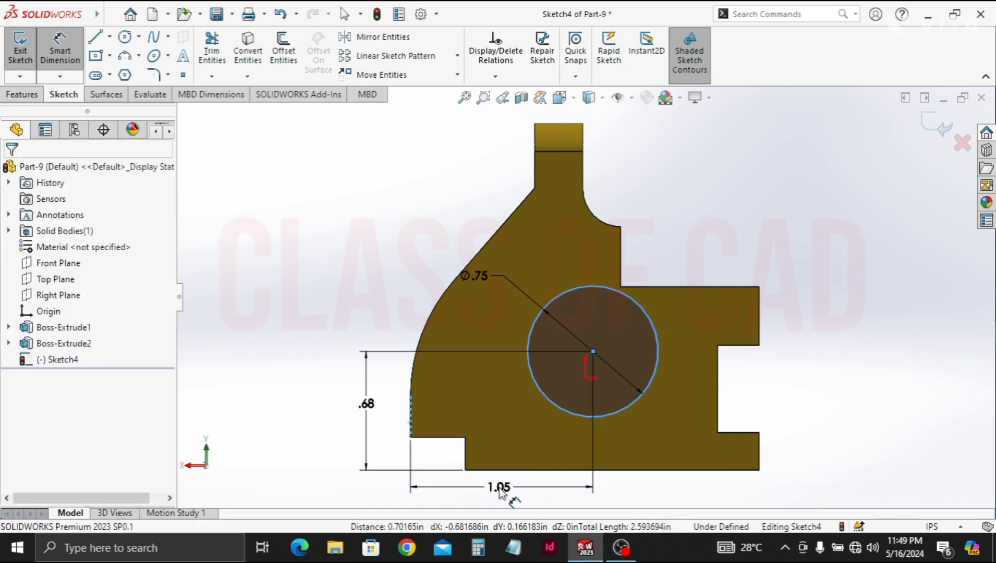
text(1)
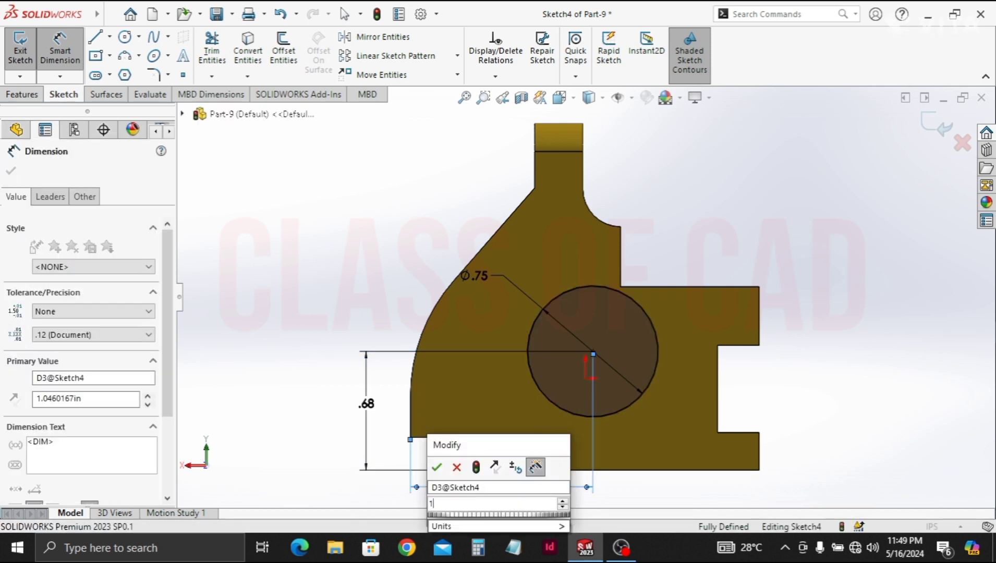
text(.06)
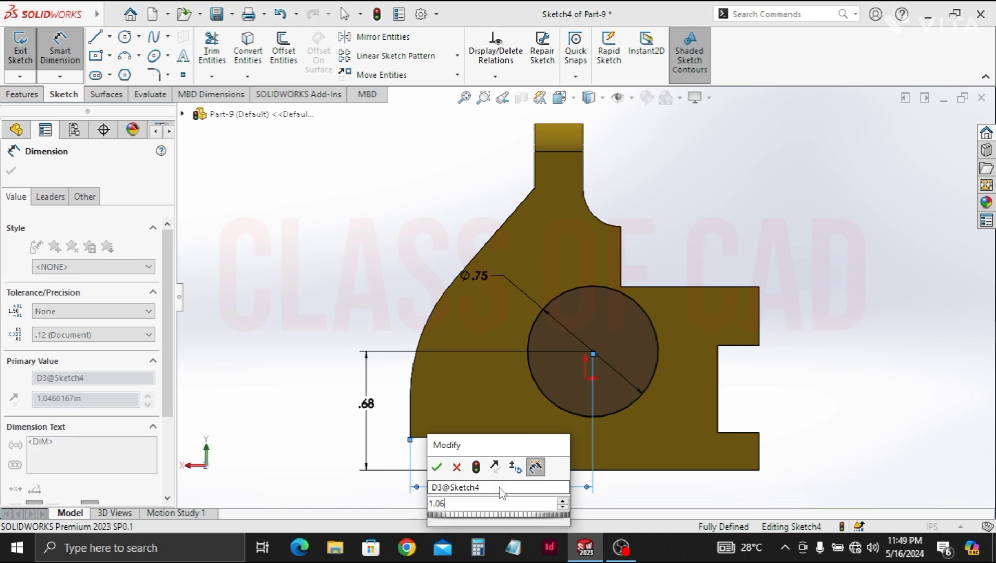
key(Return)
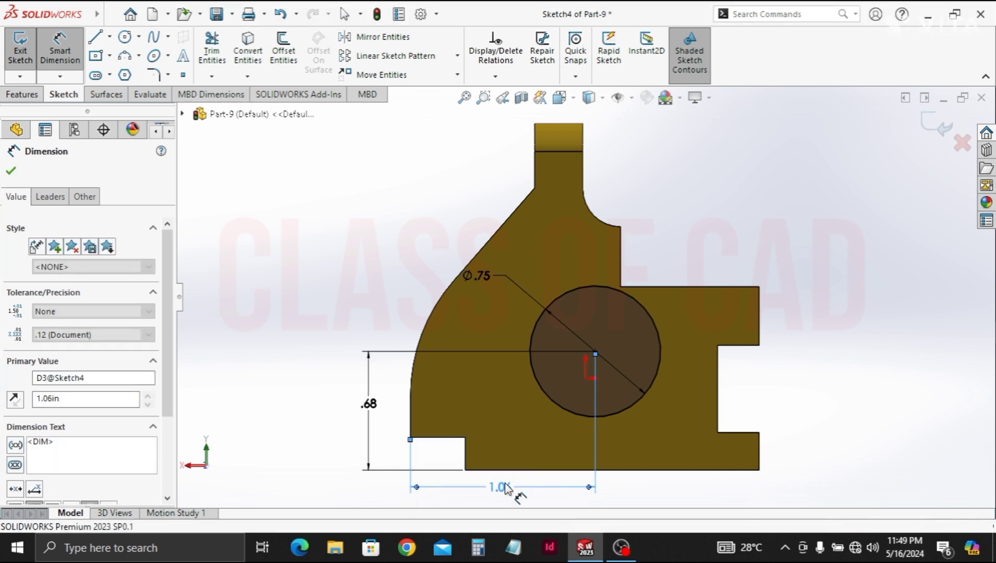
key(Escape)
click(22, 93)
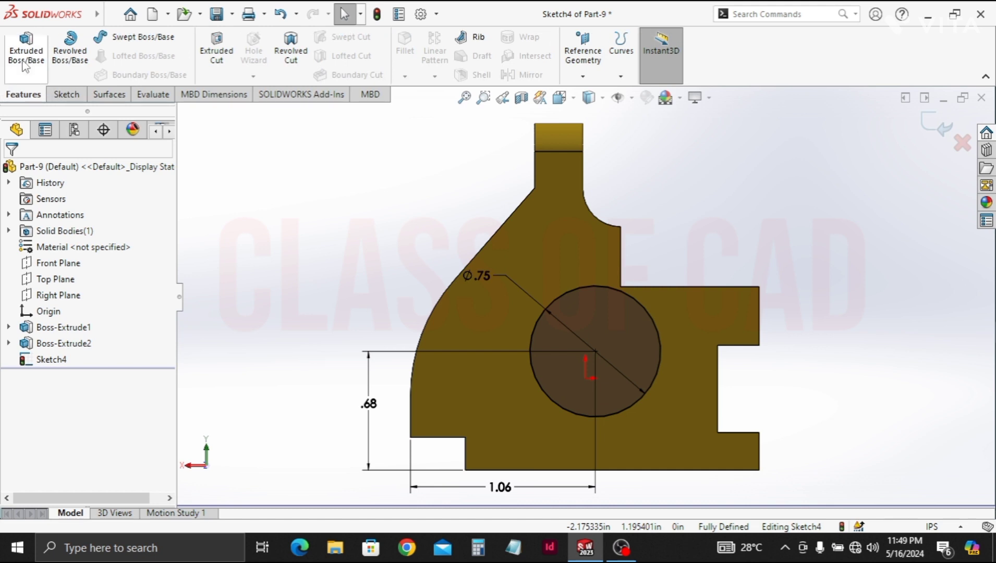
Extrude the Ø.75 circle Blind 0.04 in into a thin round boss
click(22, 59)
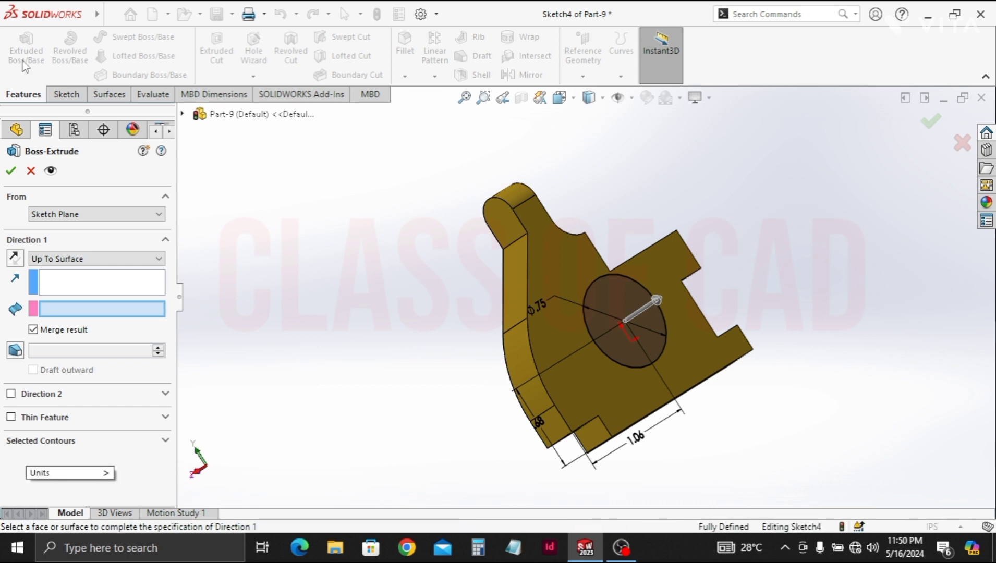
click(61, 259)
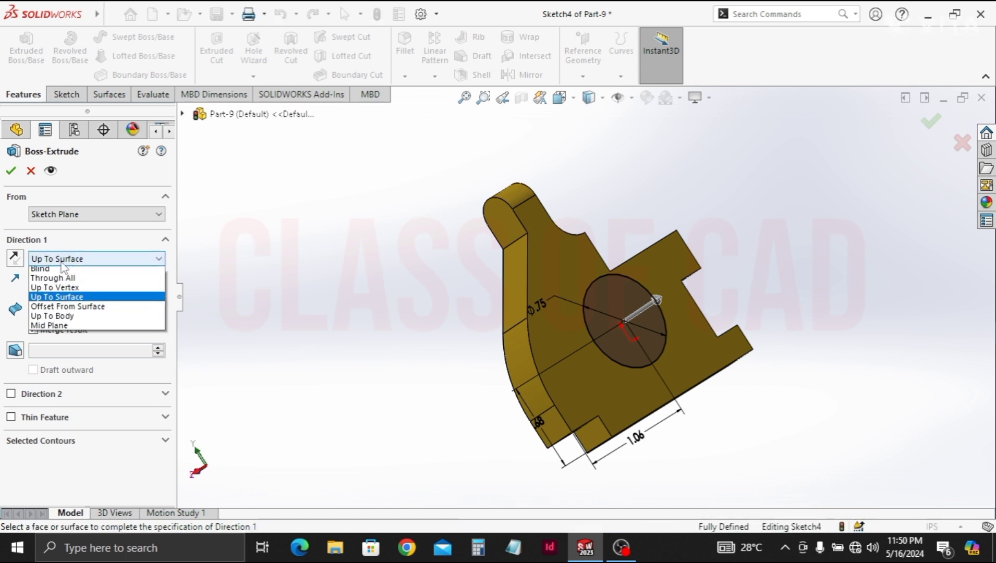
click(61, 269)
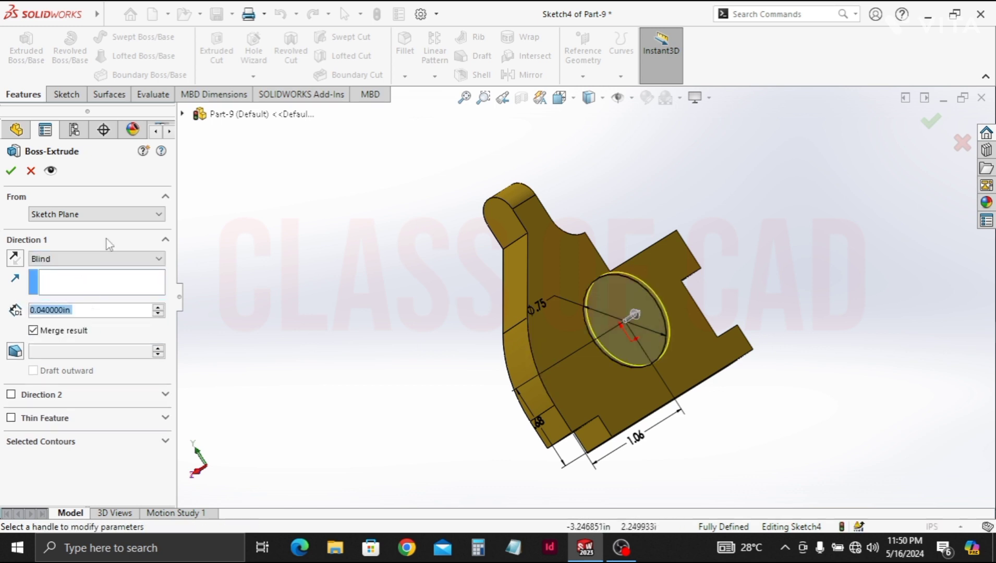
click(17, 179)
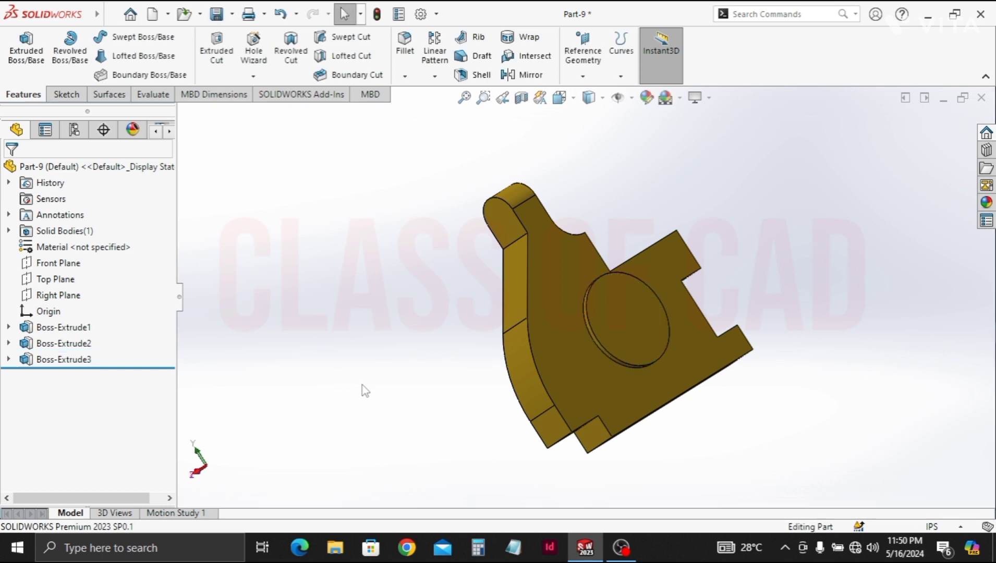
Sketch a Ø.63 circle on the boss's front face, concentric with the boss
click(605, 316)
click(668, 279)
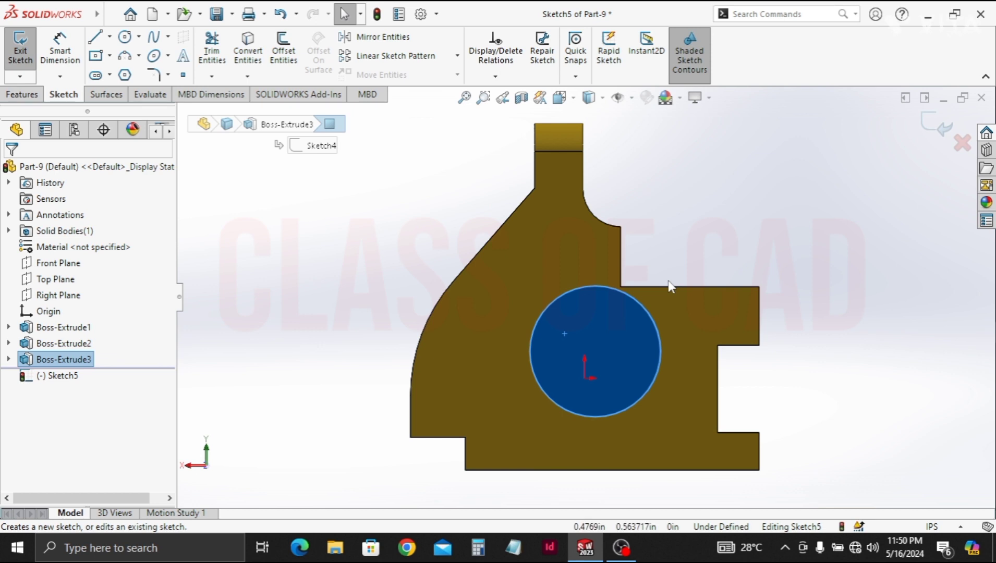
click(125, 37)
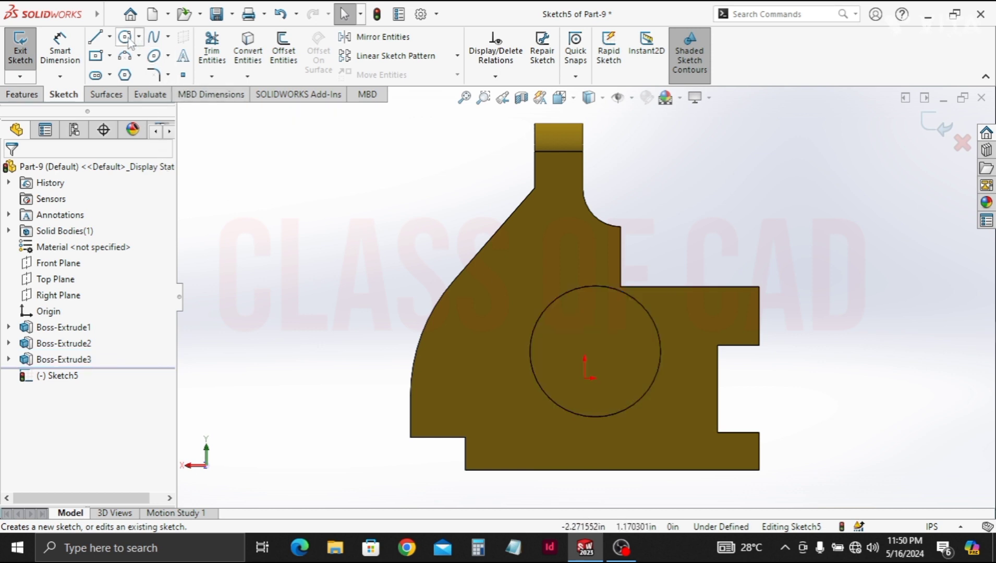
click(596, 351)
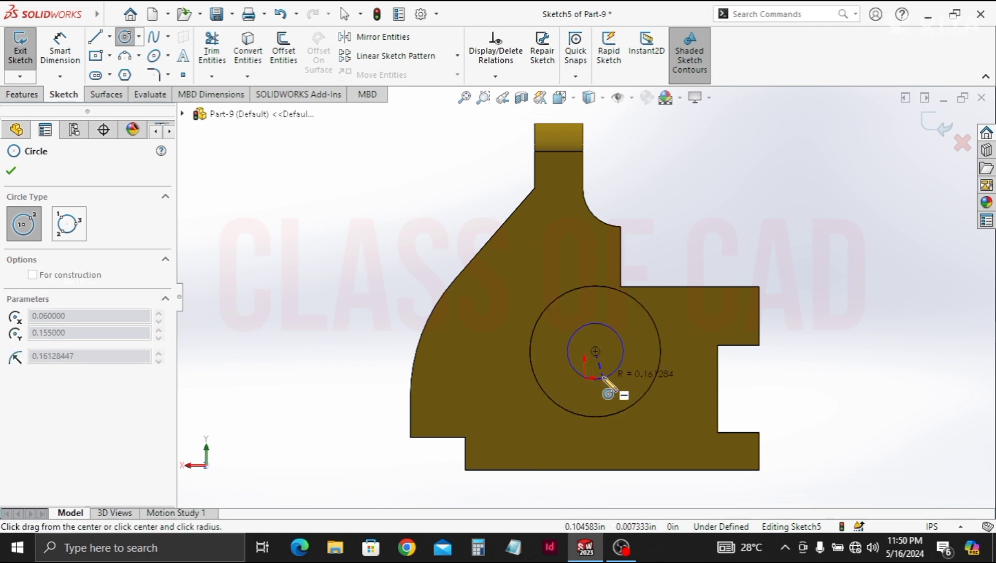
click(607, 377)
click(66, 57)
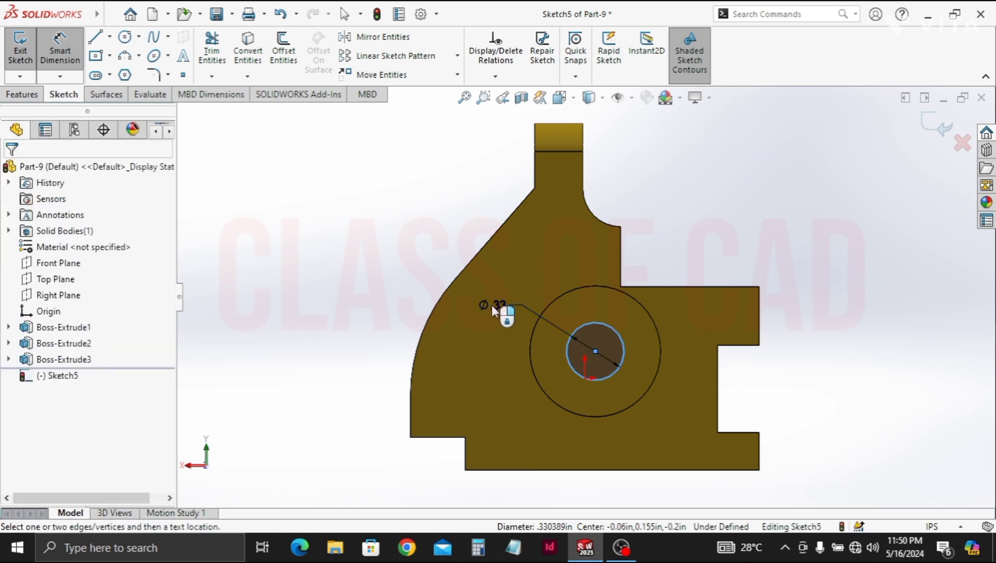
click(492, 305)
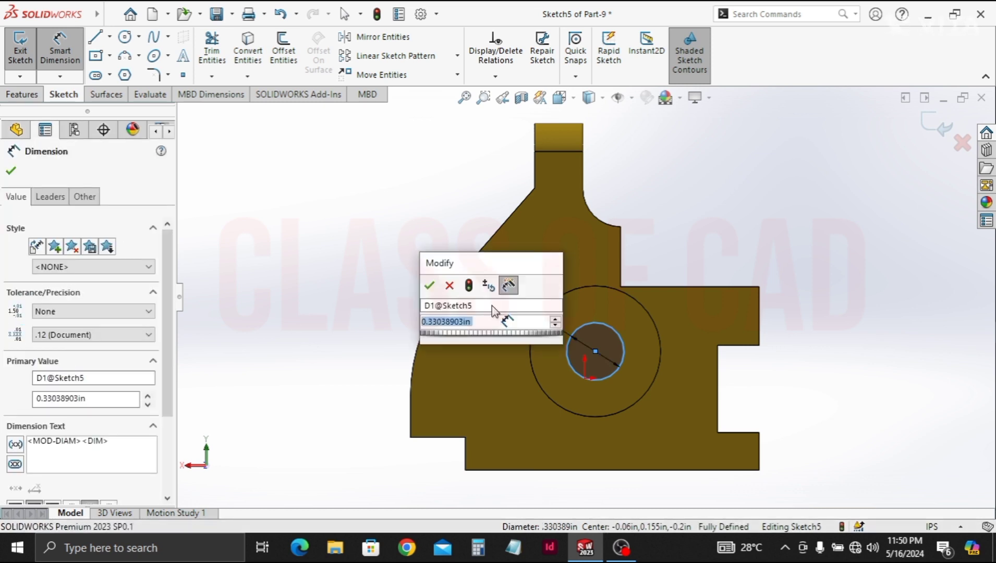
text(.63)
key(Return)
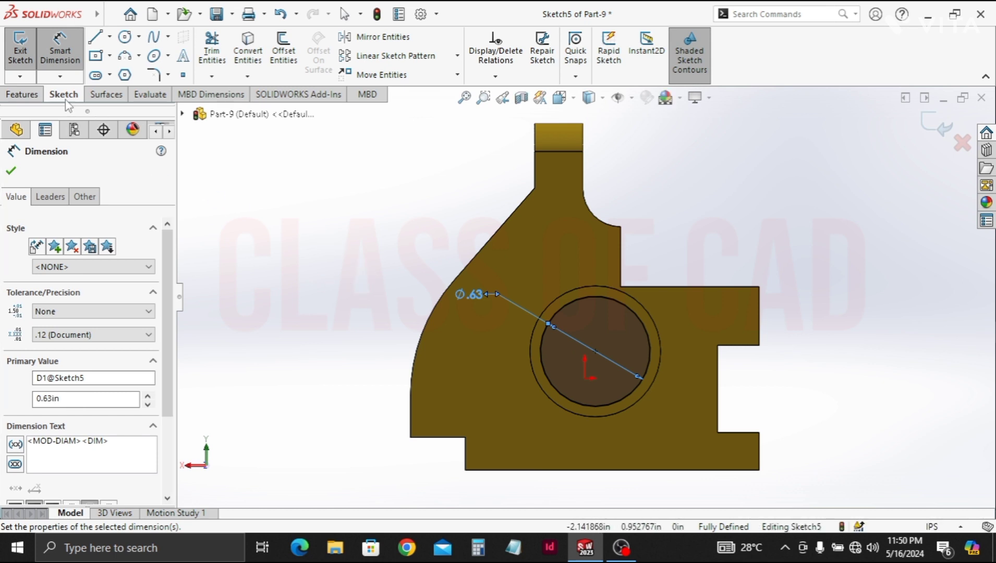
click(23, 97)
click(229, 76)
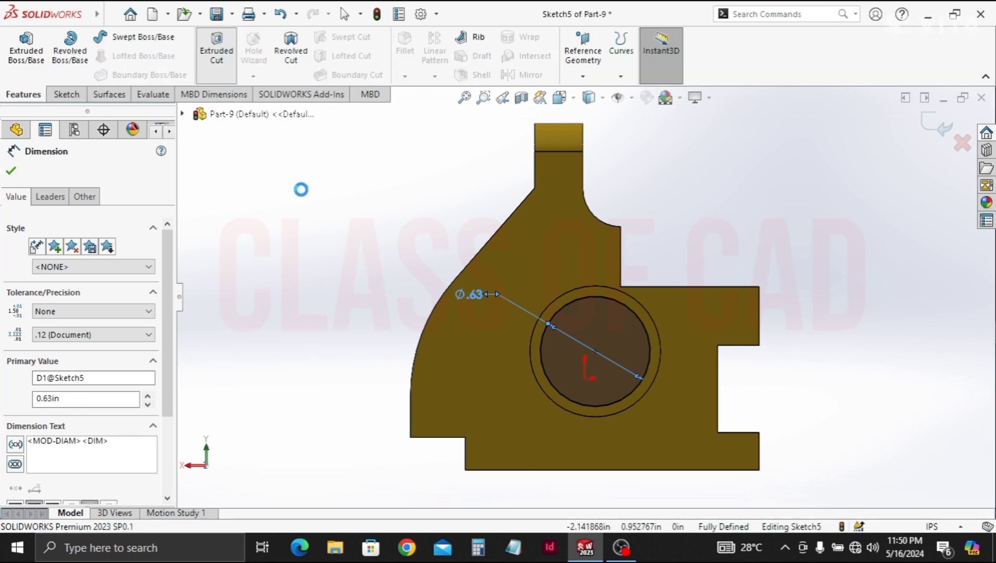
Cut the Ø.63 circle Blind 0.13 in deep into the boss
middle_drag(433, 304, 594, 347)
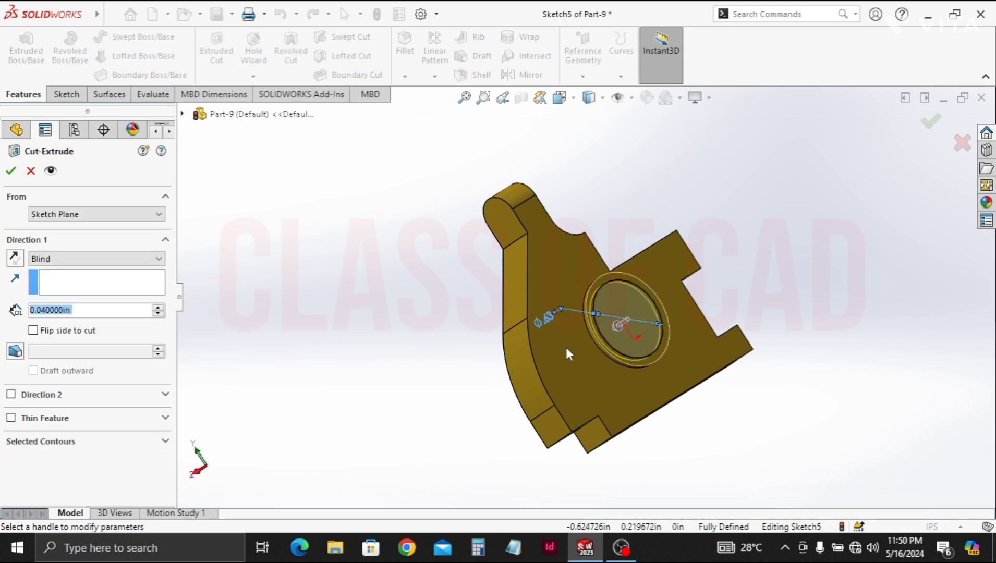
text(.13)
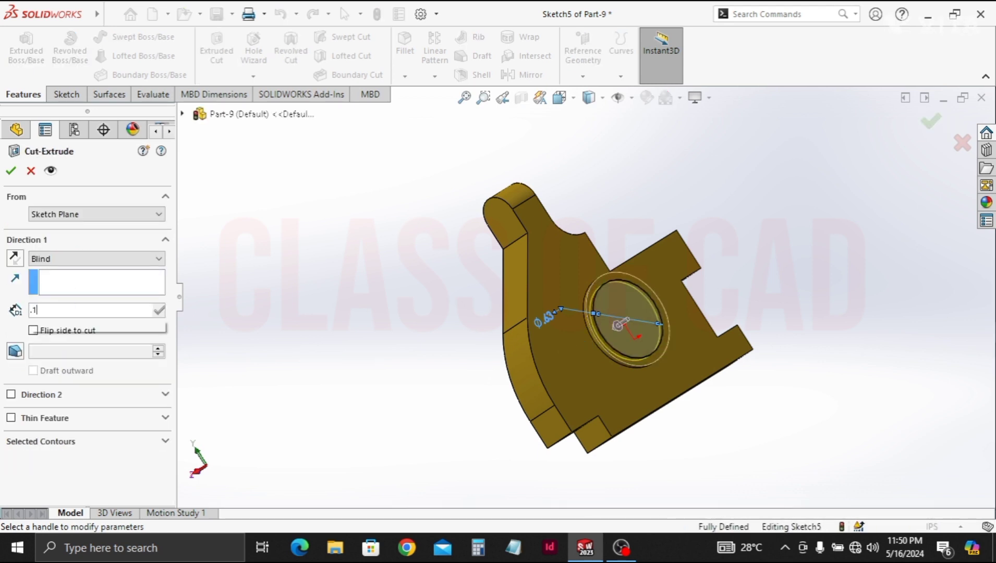
key(Return)
click(11, 170)
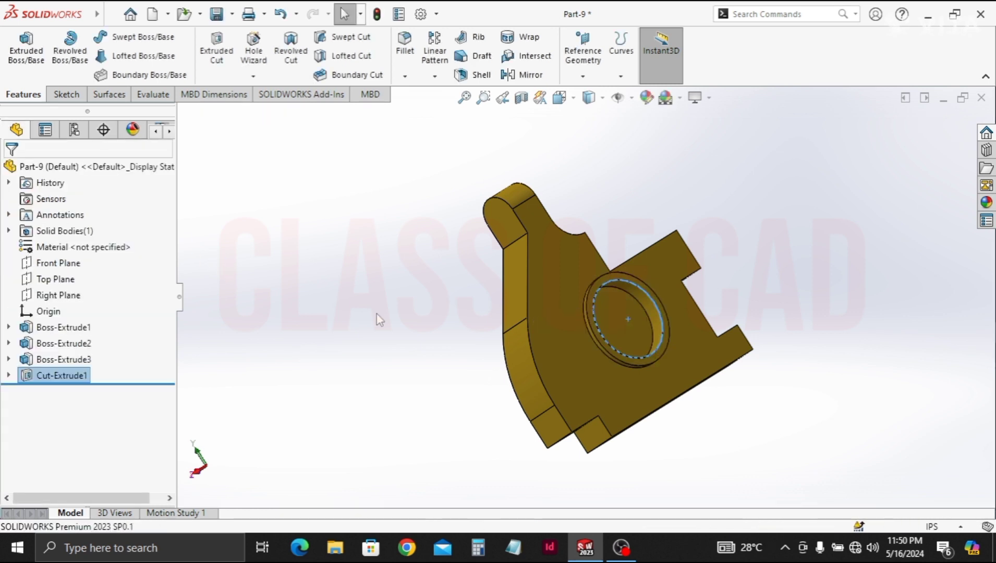
Sketch a Ø.55 circle on the recess floor, concentric with the recess
click(617, 308)
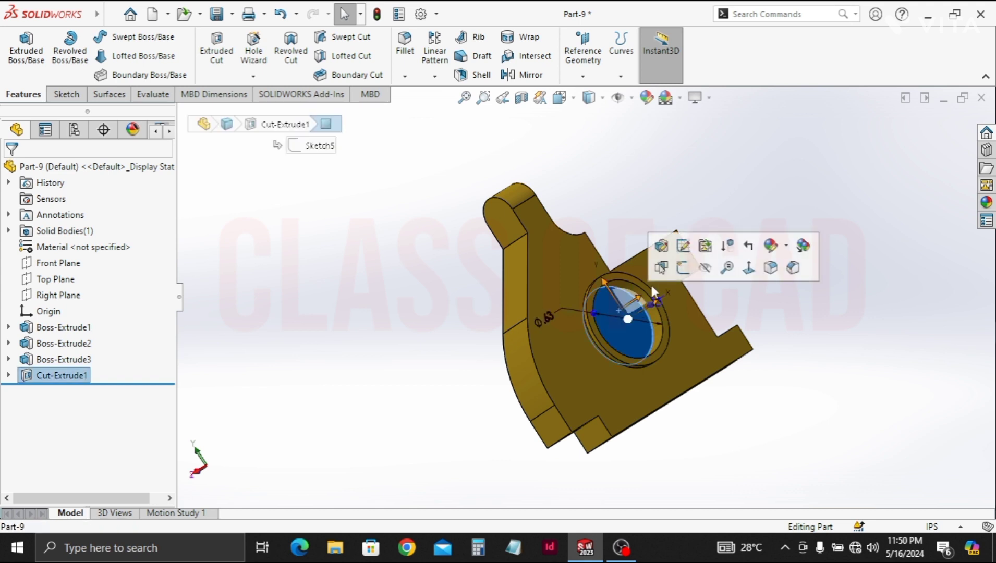
click(679, 269)
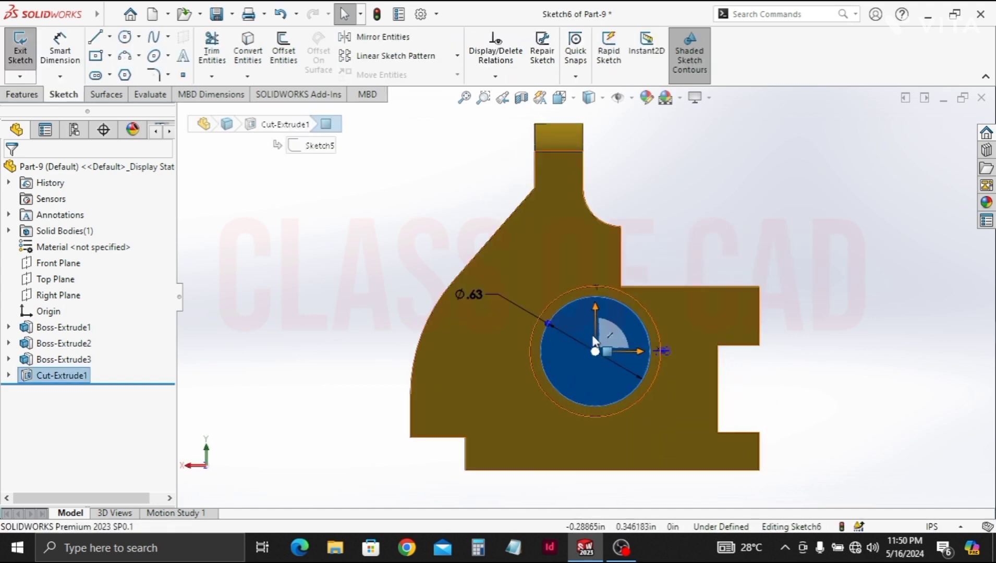
click(542, 348)
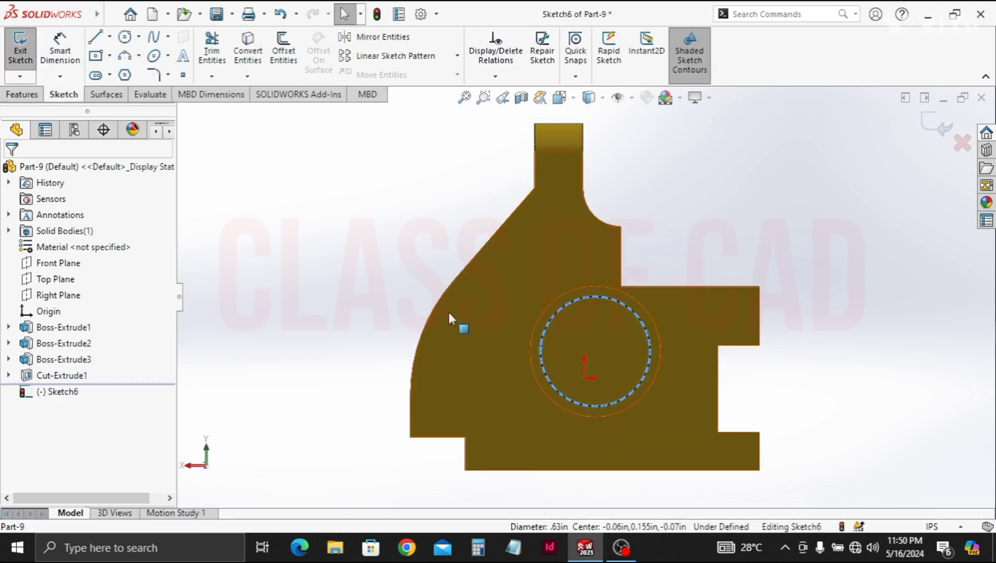
click(125, 38)
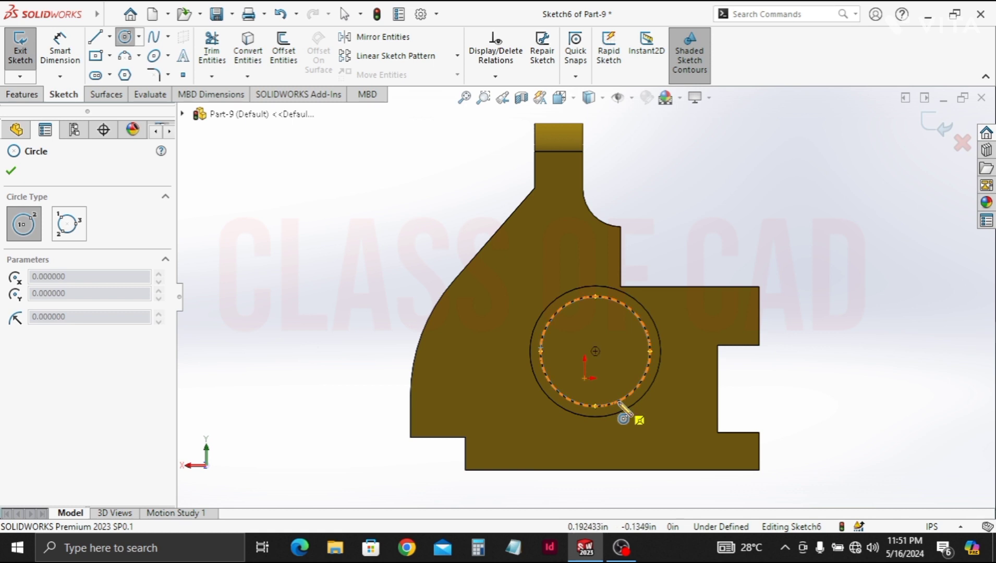
click(595, 351)
click(610, 376)
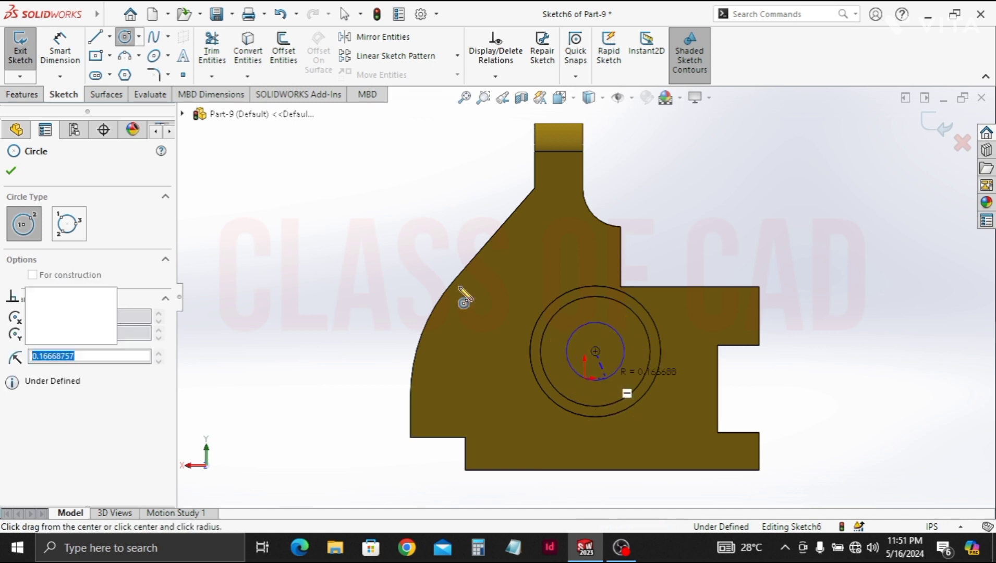
click(75, 55)
click(566, 338)
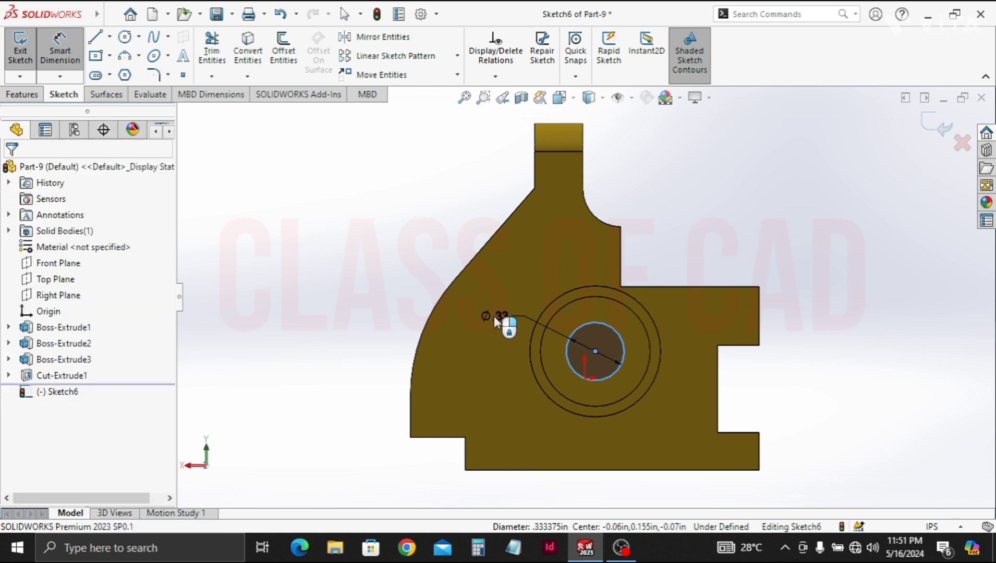
click(494, 316)
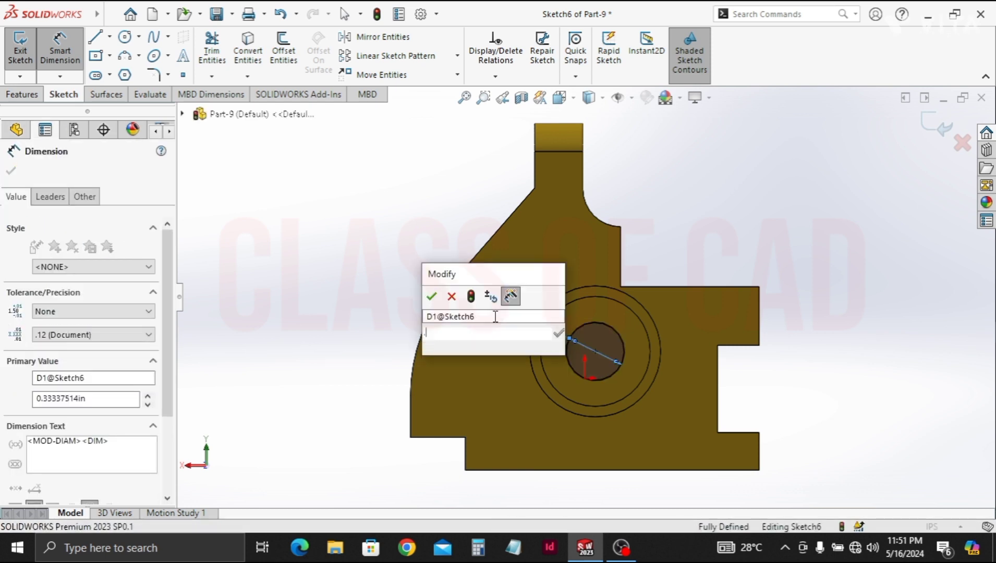
text(.55)
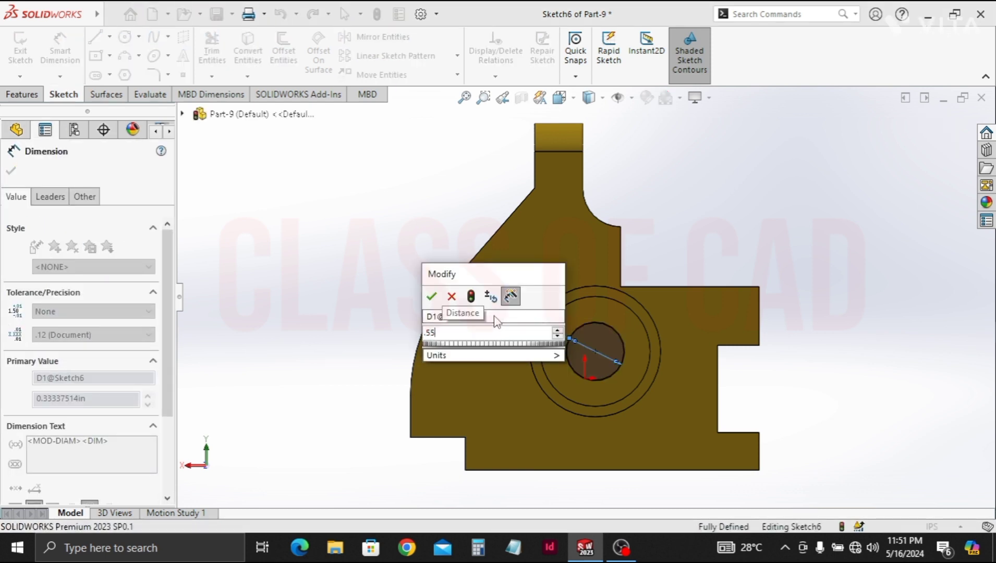
click(451, 297)
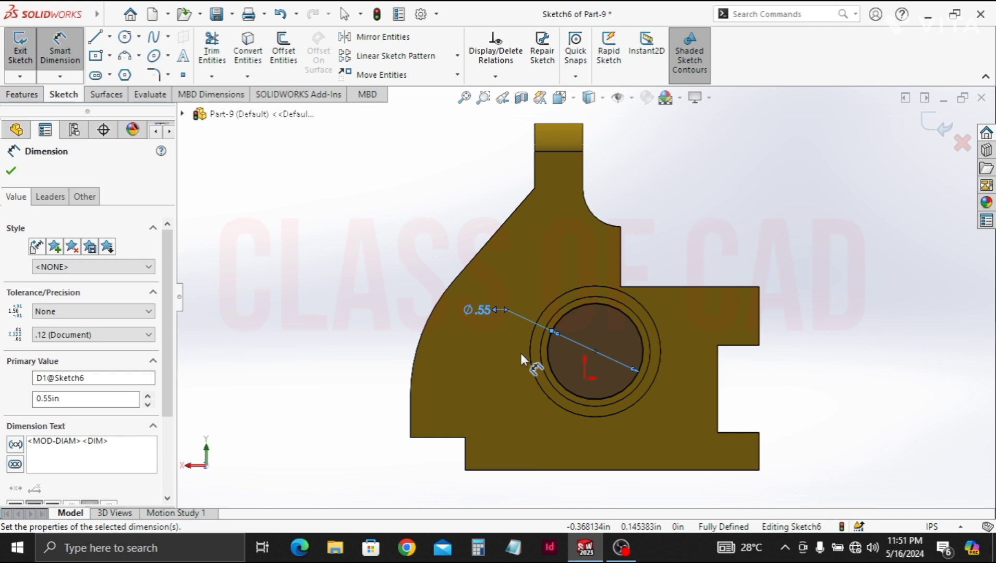
click(22, 95)
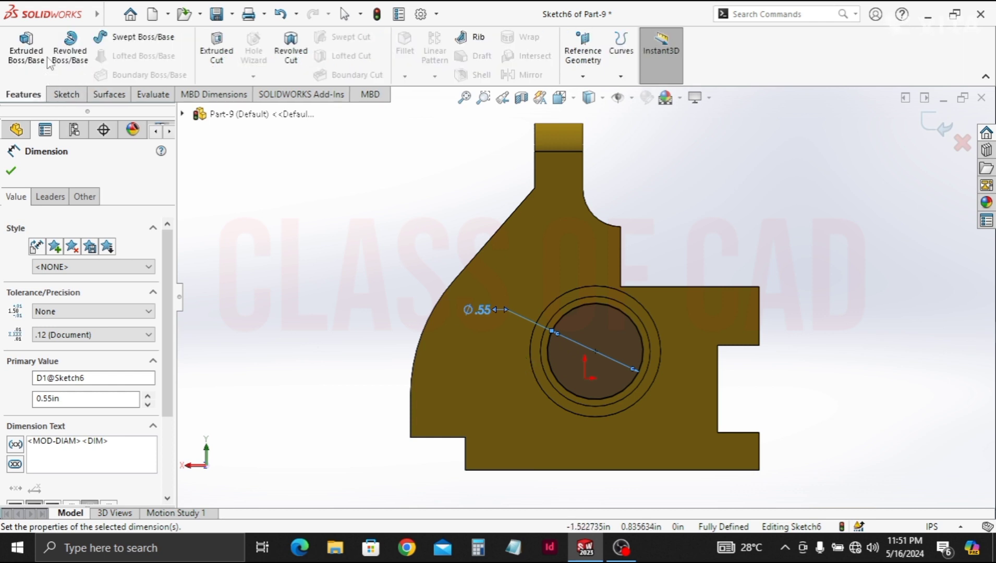
Cut the Ø.55 circle Through All to form the pin hole
click(218, 47)
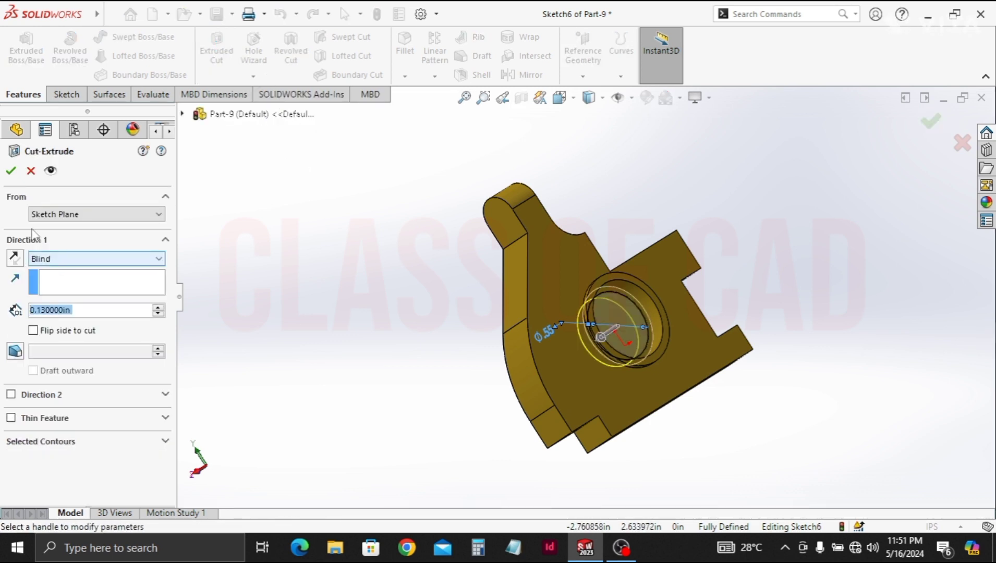
click(94, 259)
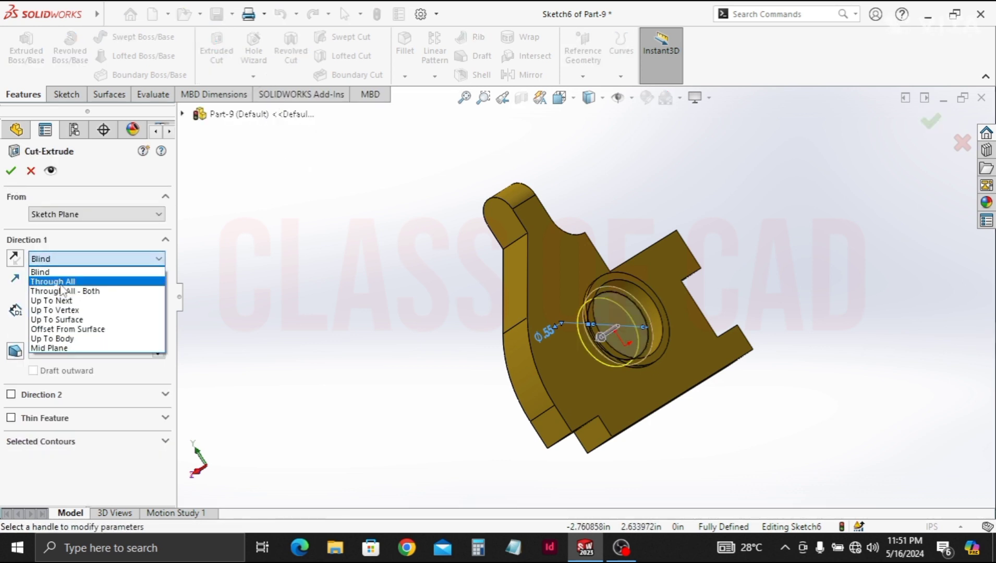
click(52, 280)
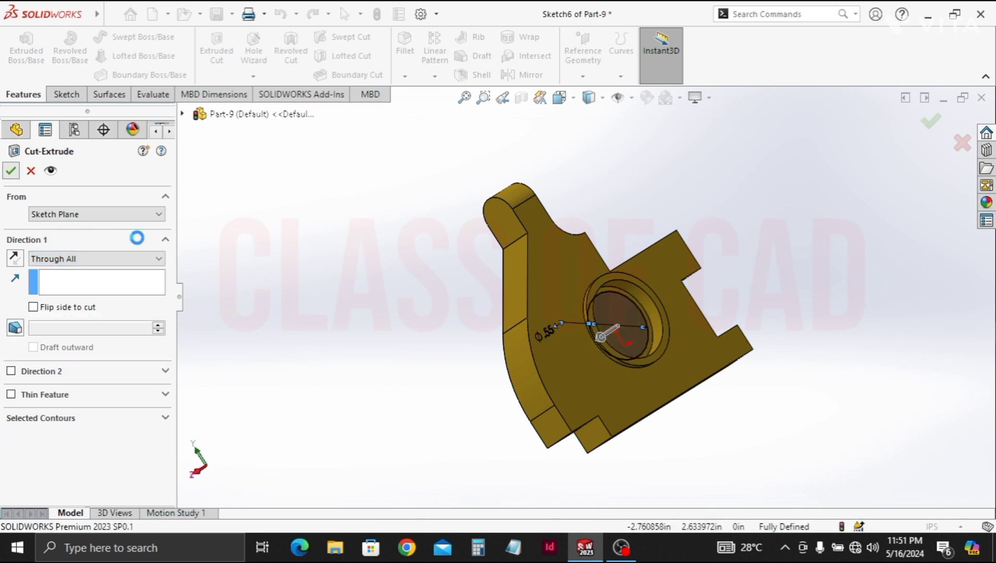
key(Return)
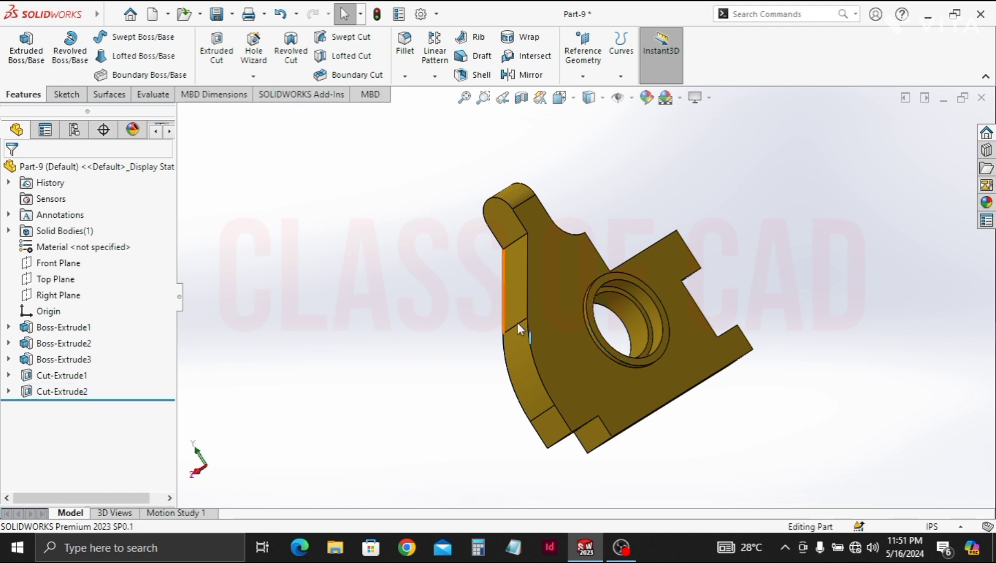
Orbit the bracket so the side with the through hole faces the viewer
mouse_move(518, 329)
middle_down()
mouse_move(548, 323)
mouse_move(533, 353)
middle_up()
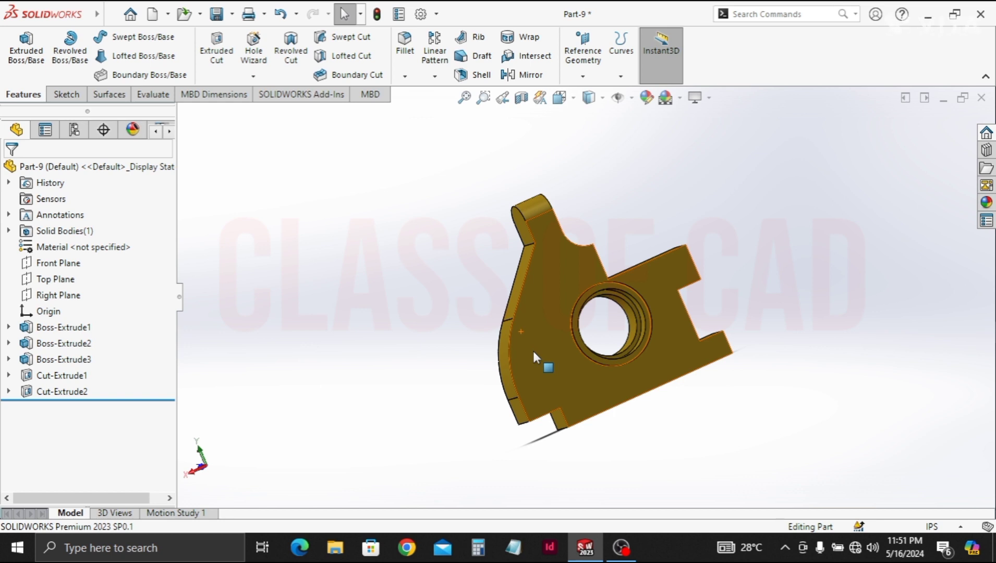
mouse_move(545, 372)
middle_down()
mouse_move(635, 390)
mouse_move(612, 324)
mouse_move(594, 310)
middle_up()
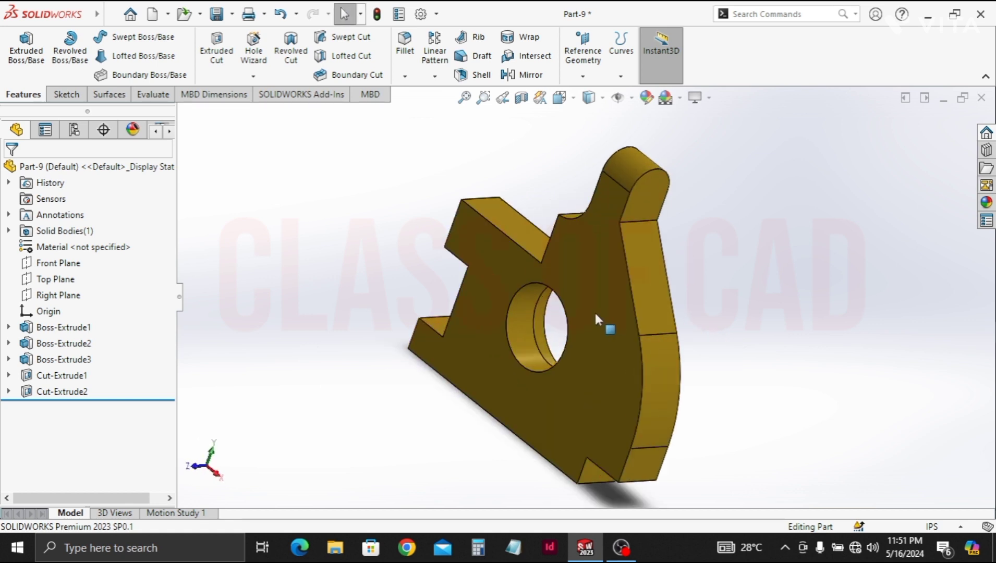
Chamfer the through hole's front edge 0.05 in at 45°
click(405, 76)
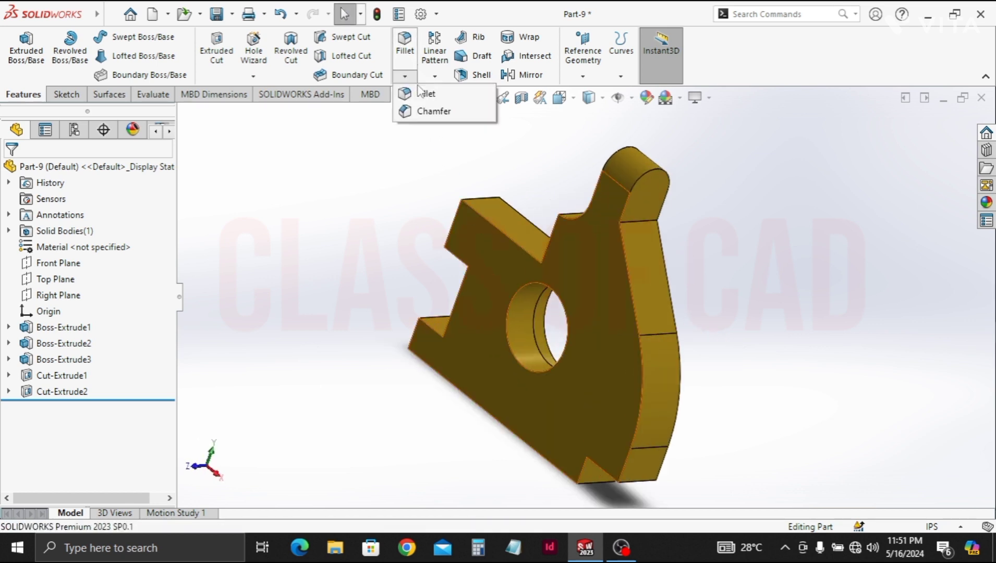
click(429, 111)
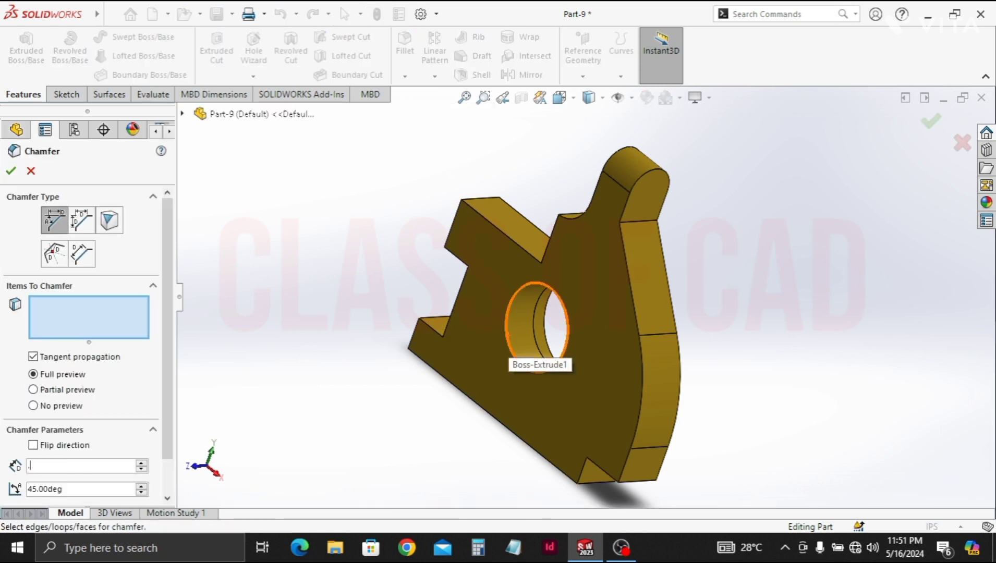
text(0.05)
key(Return)
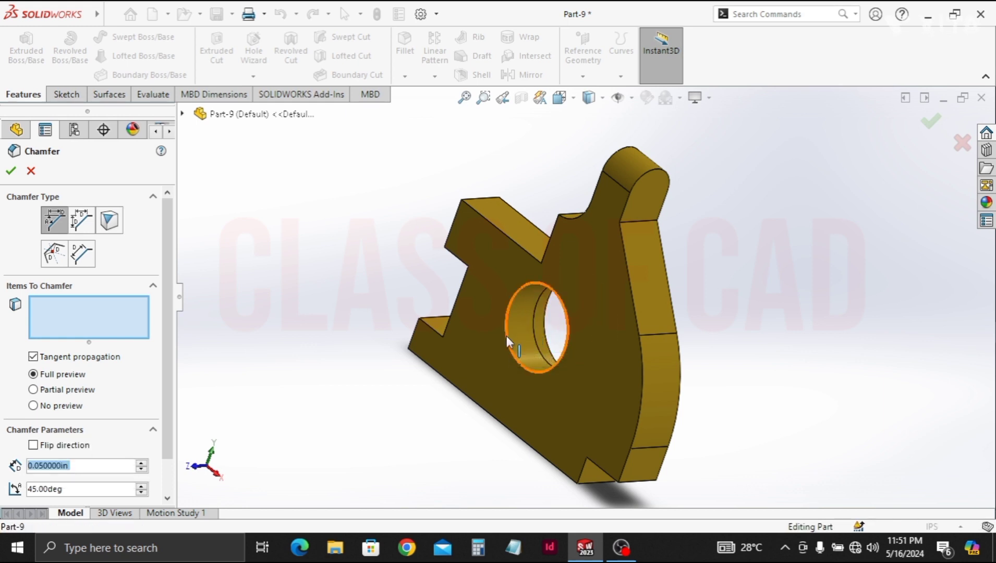
click(506, 335)
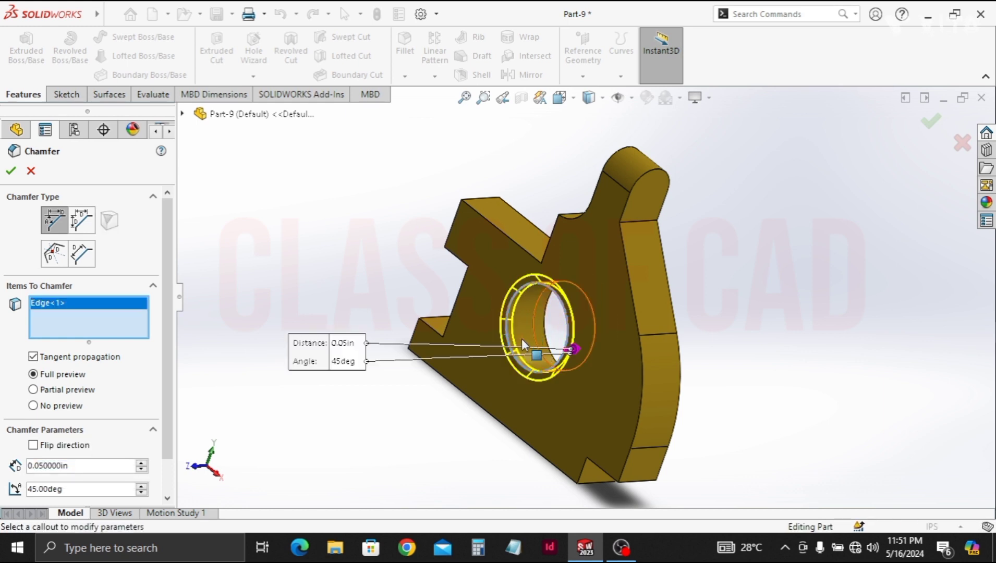
click(11, 172)
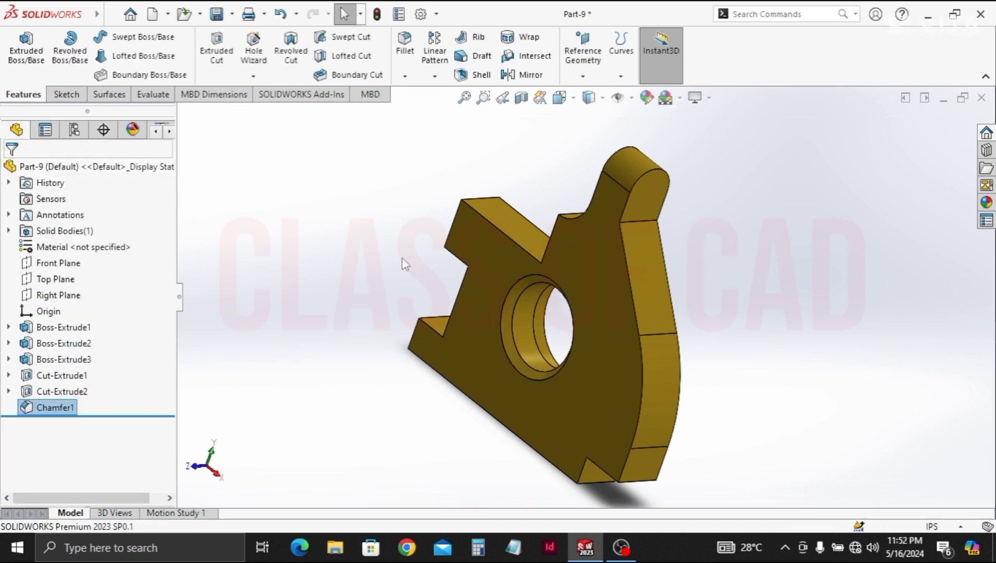
middle_drag(534, 322, 582, 405)
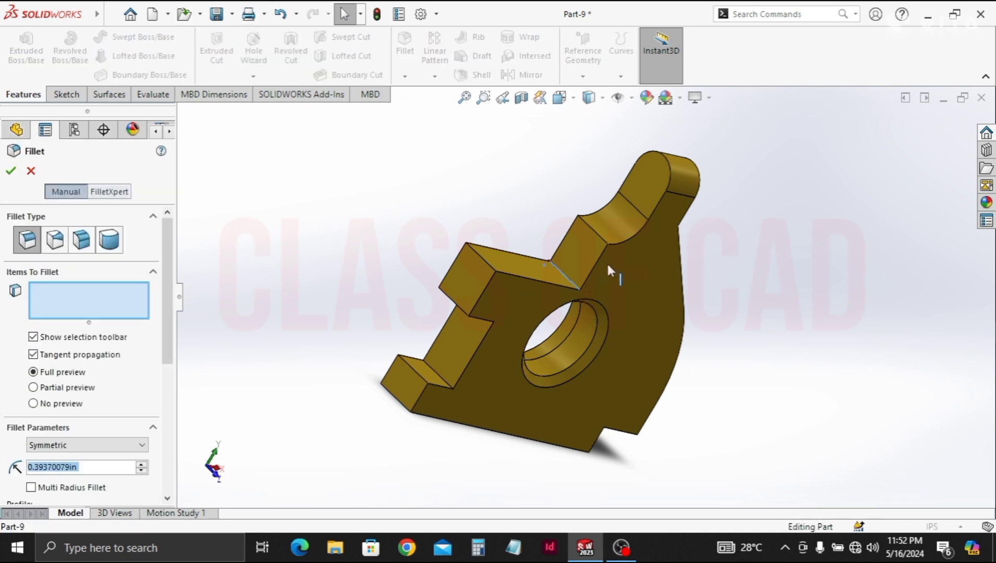
Fillet the step edge below the boss and the boss's curved edge at 0.03 in radius
click(613, 249)
click(107, 467)
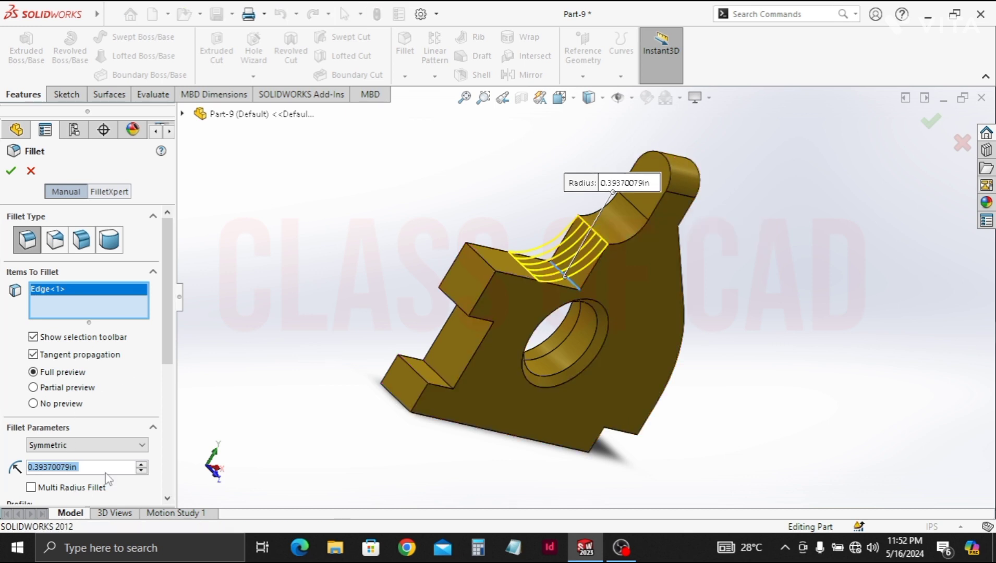
text(.03)
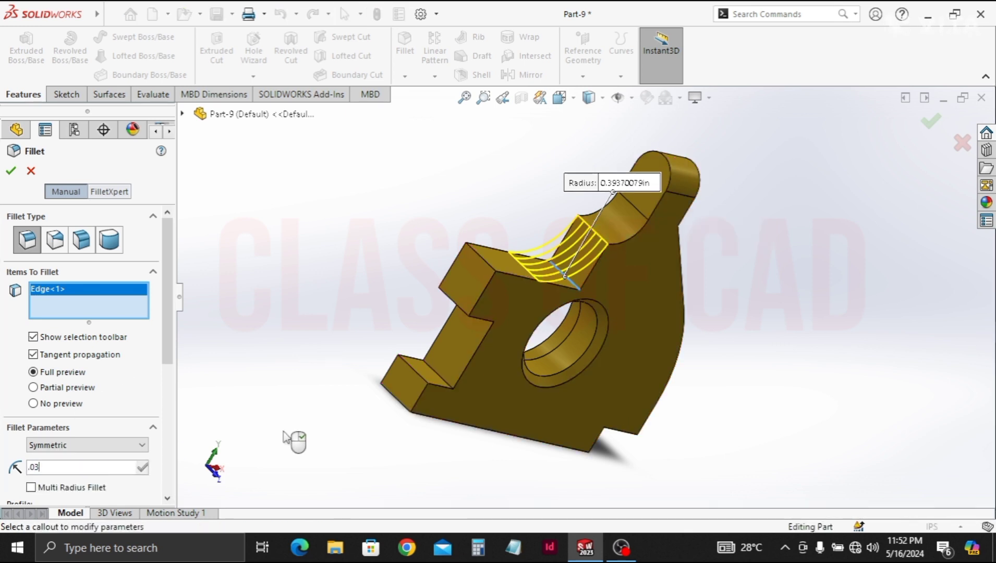
key(Return)
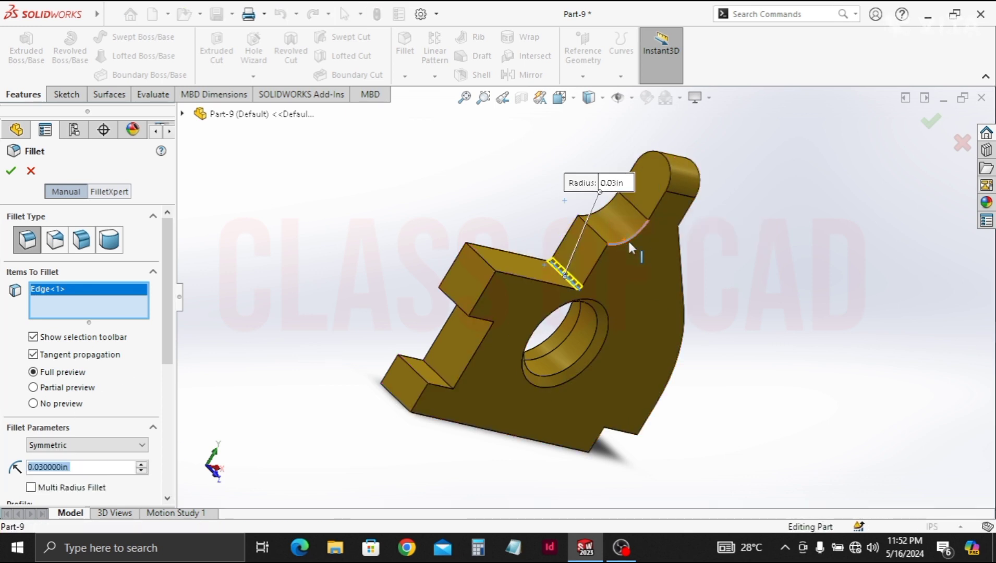
click(627, 239)
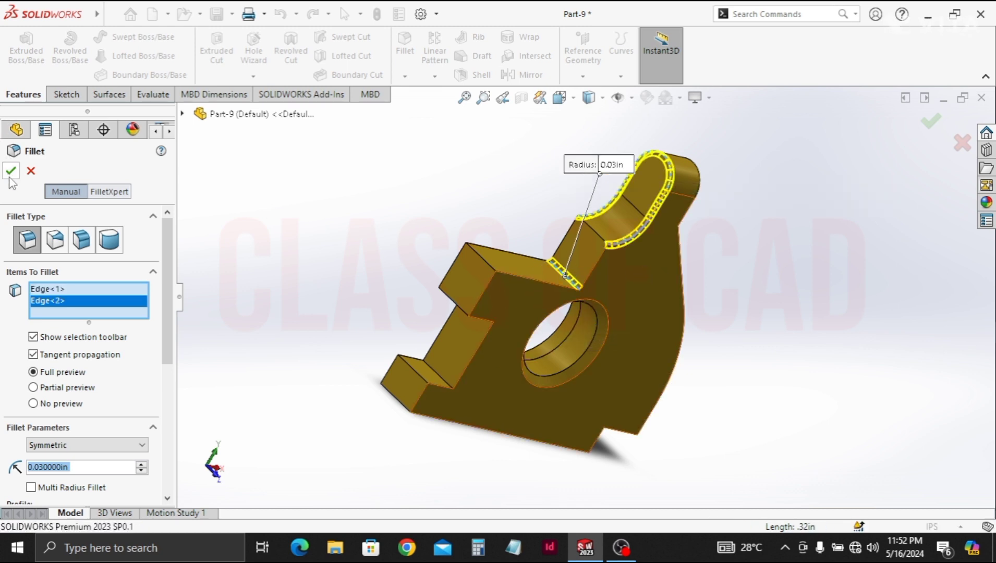
key(Return)
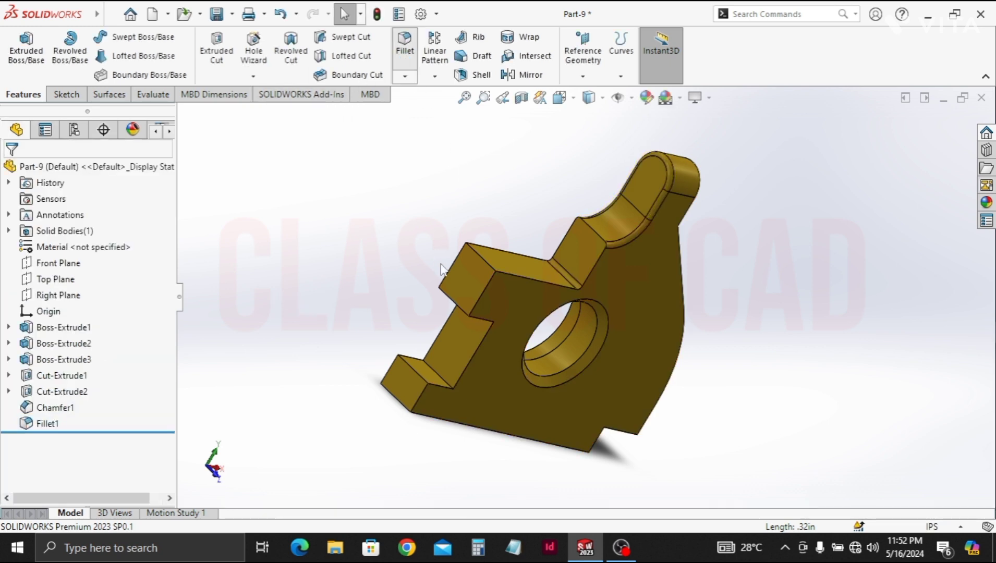
Round the four notch and left-tab edges with a 0.19 in fillet, then view isometric
click(480, 298)
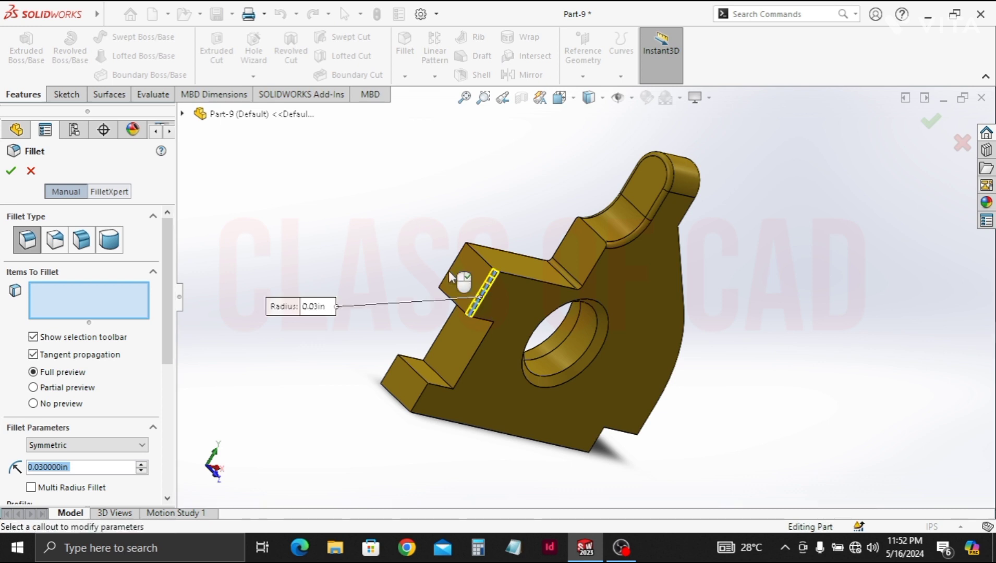
click(448, 276)
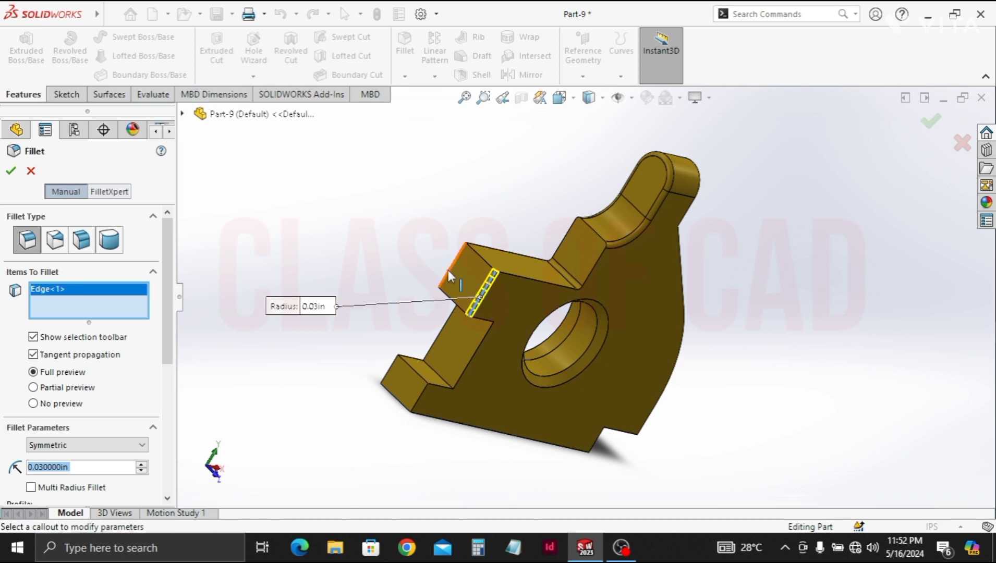
click(390, 368)
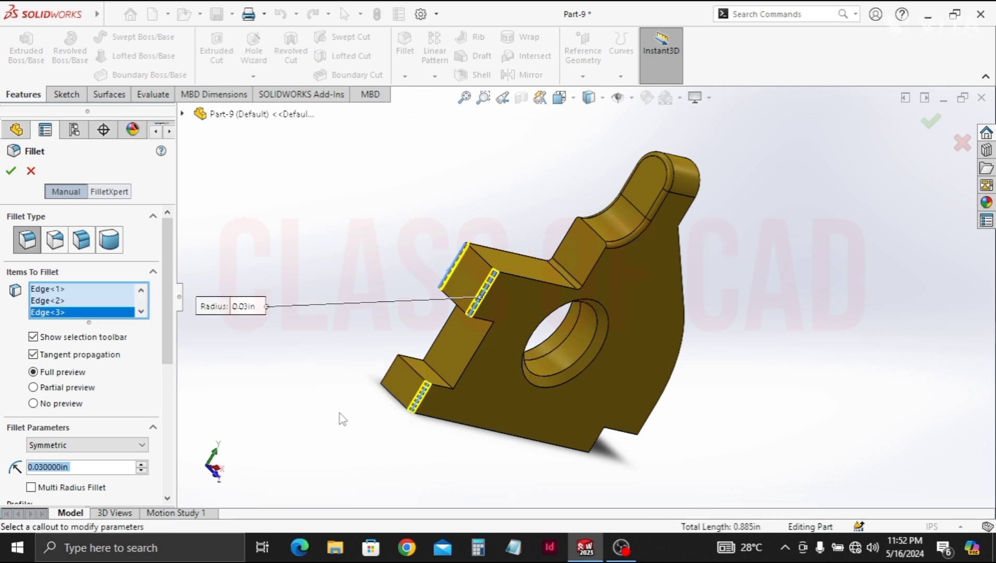
click(391, 370)
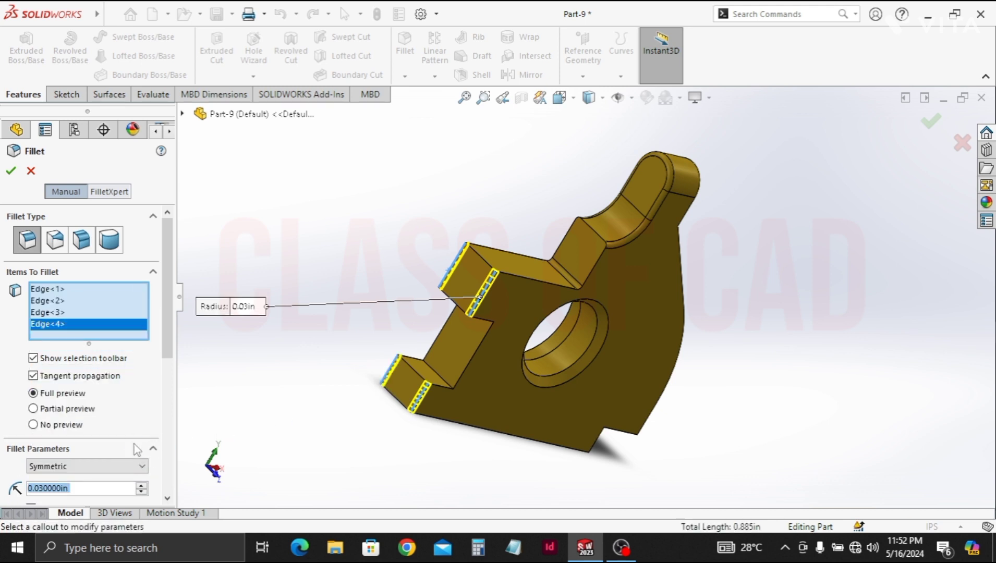
text(.19)
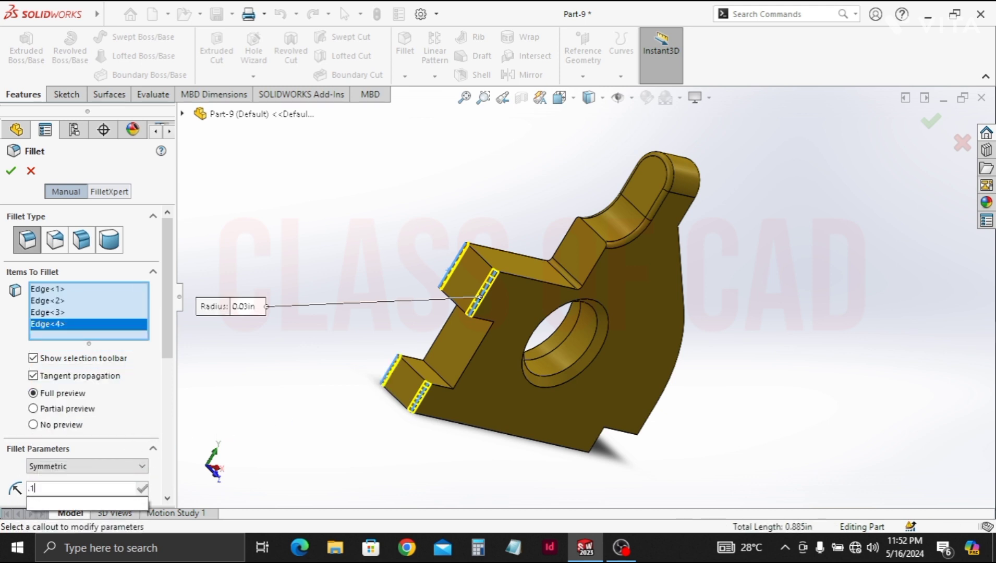
key(Return)
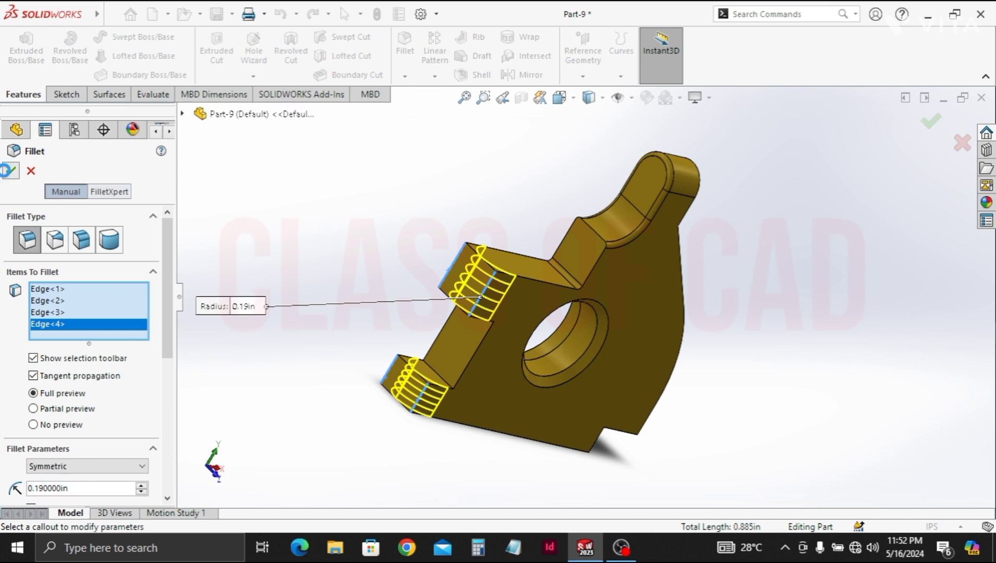
key(Return)
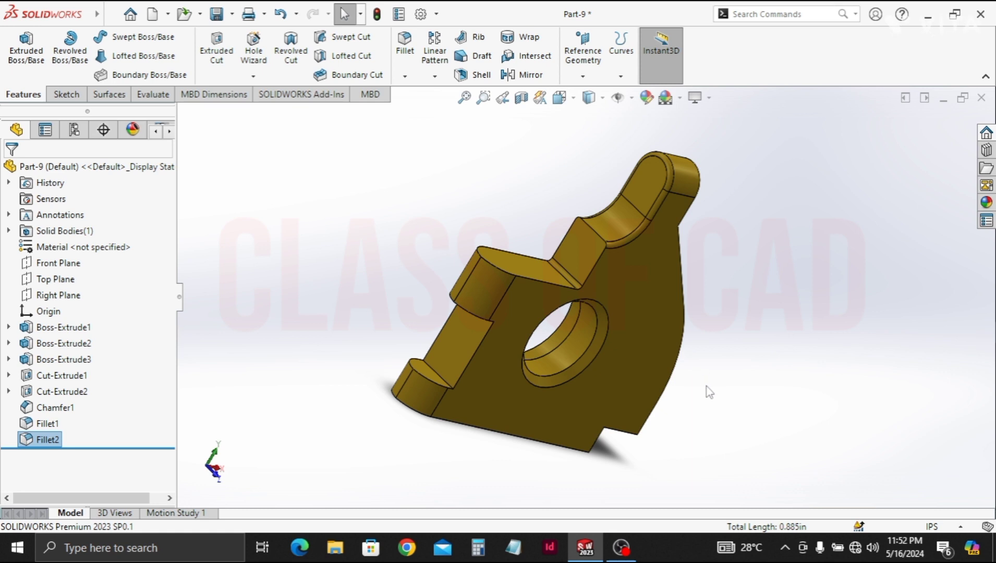
key(ctrl+7)
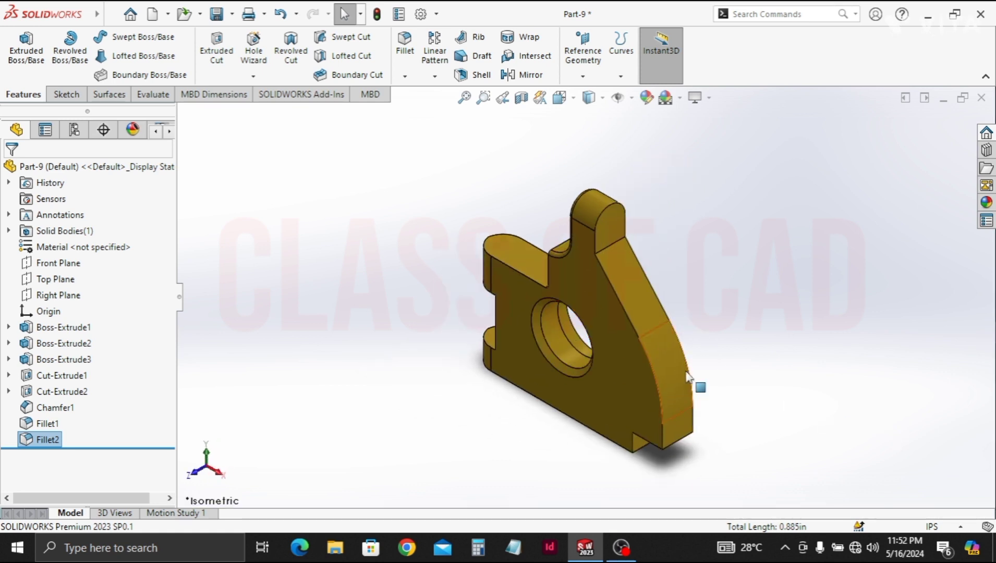
Fillet the hole rim, L-shaped chain, curved left edge and two top boss edges at 0.02 in
mouse_move(686, 376)
middle_down()
mouse_move(509, 247)
mouse_move(505, 383)
mouse_move(472, 452)
middle_up()
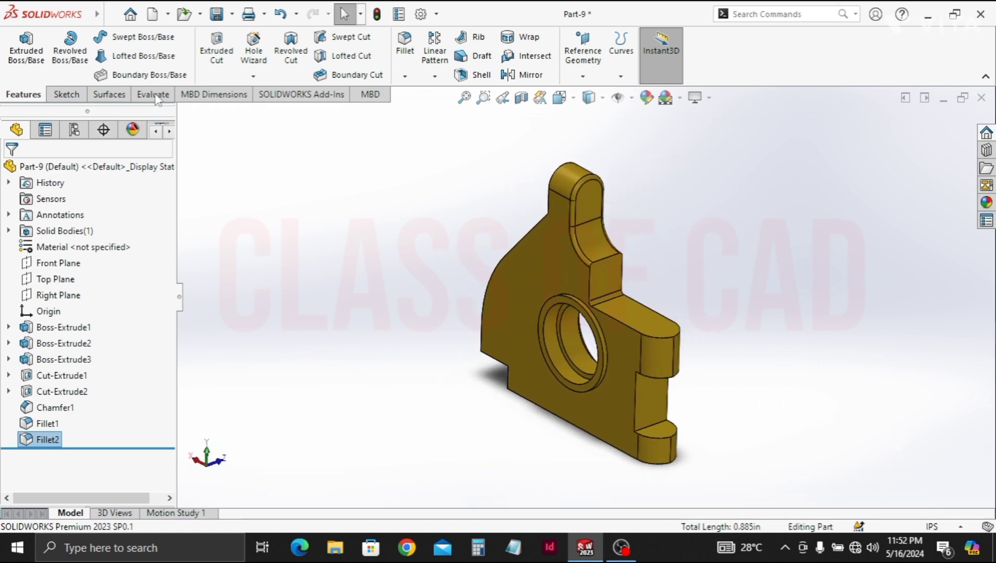
key(Escape)
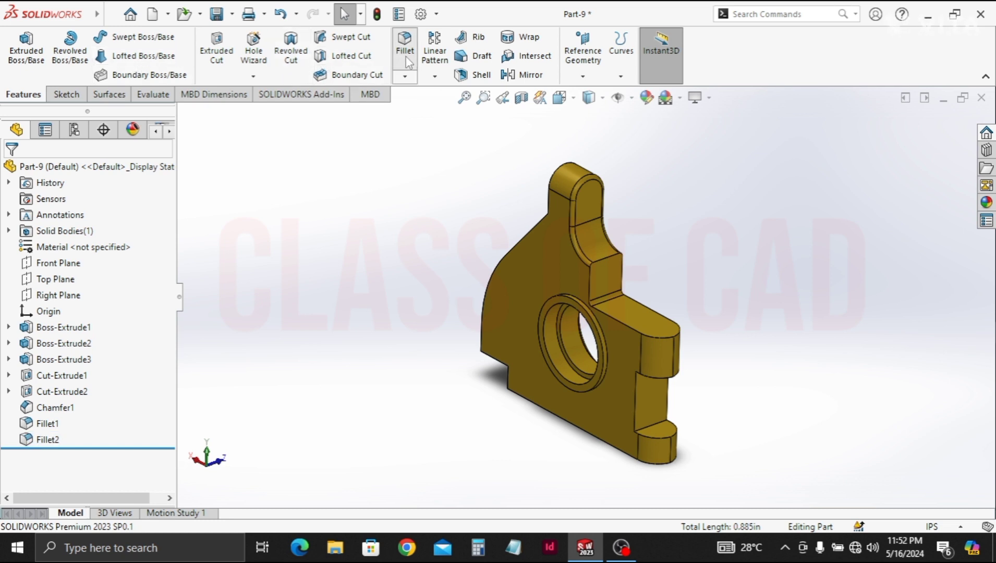
click(410, 60)
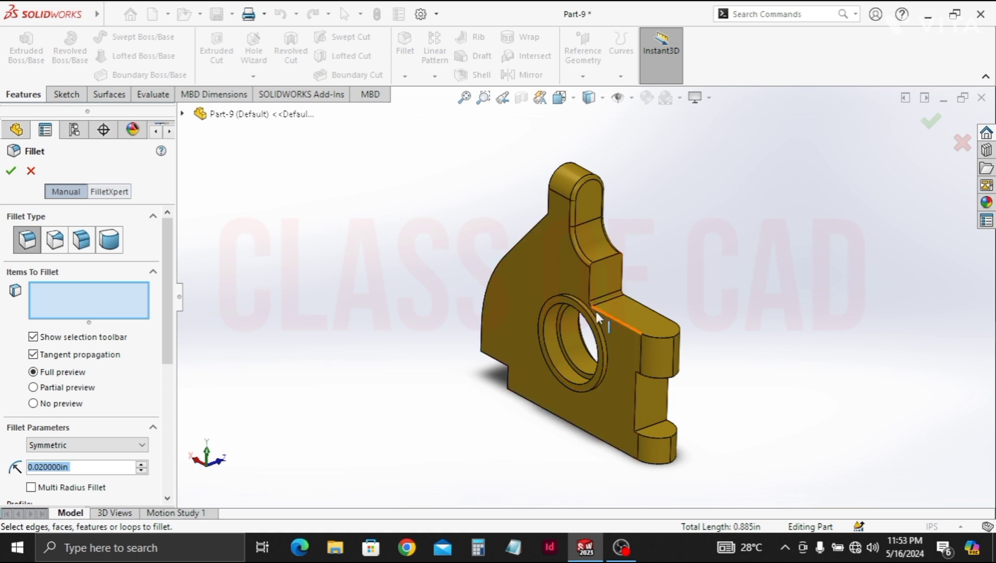
click(595, 324)
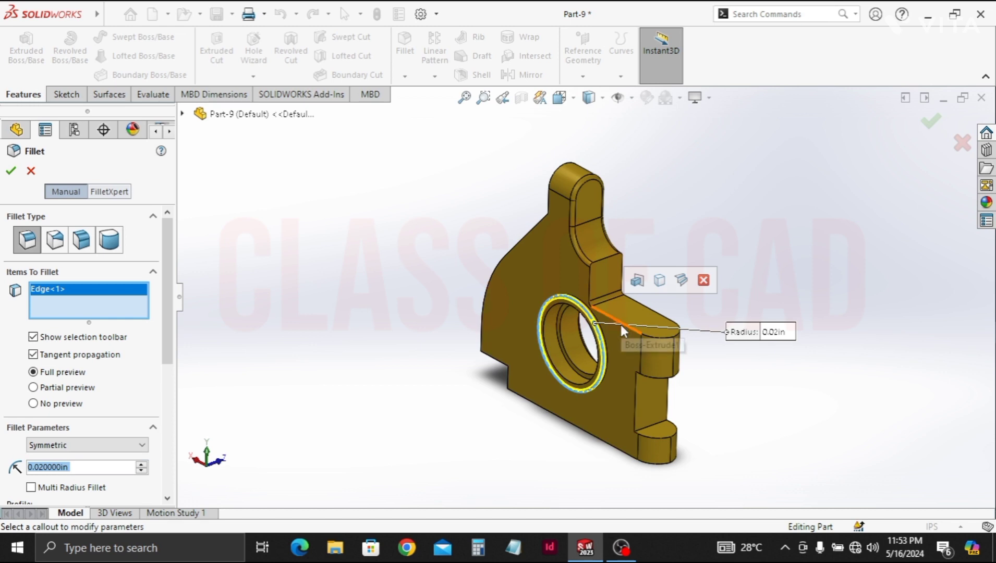
click(648, 336)
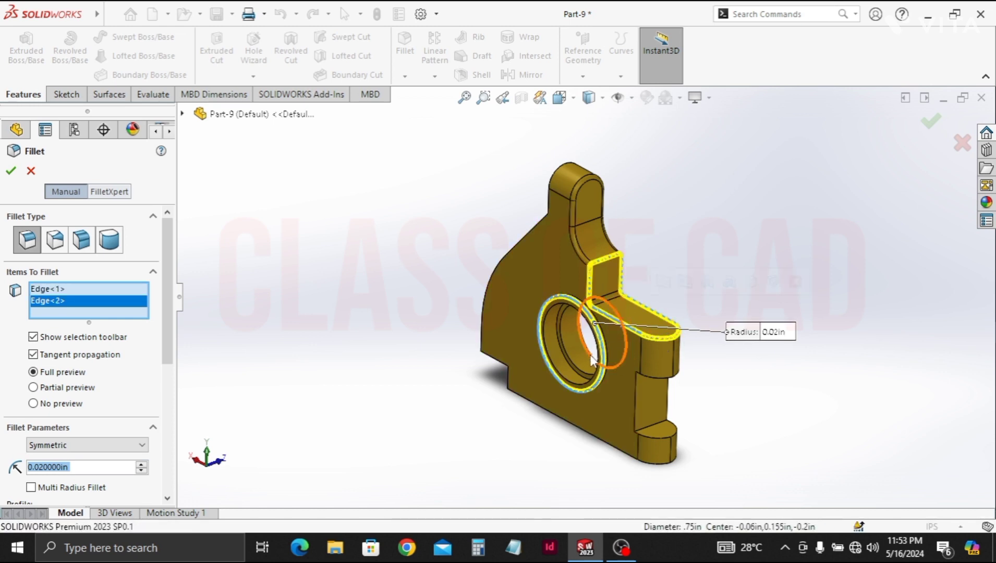
click(483, 309)
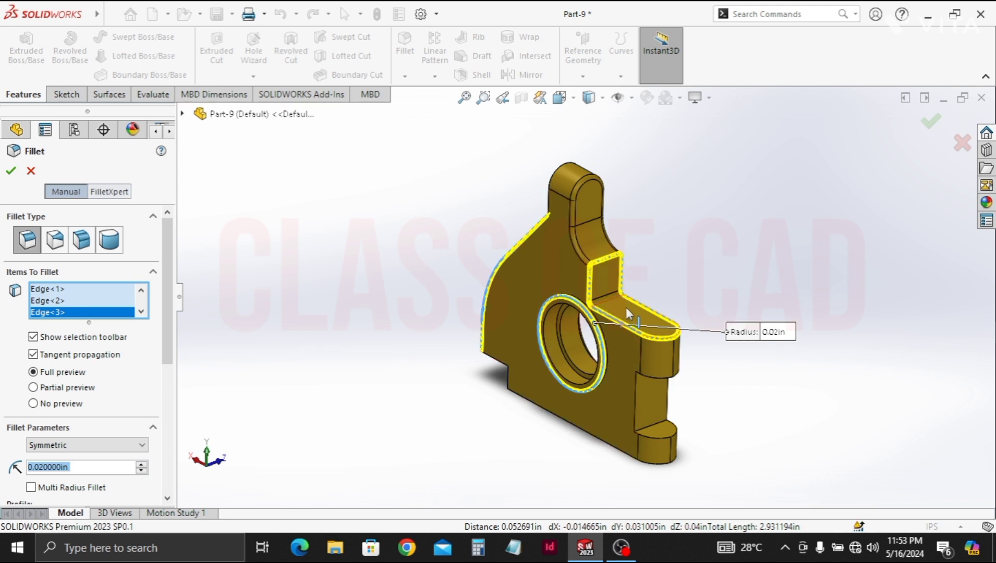
middle_drag(661, 303, 639, 211)
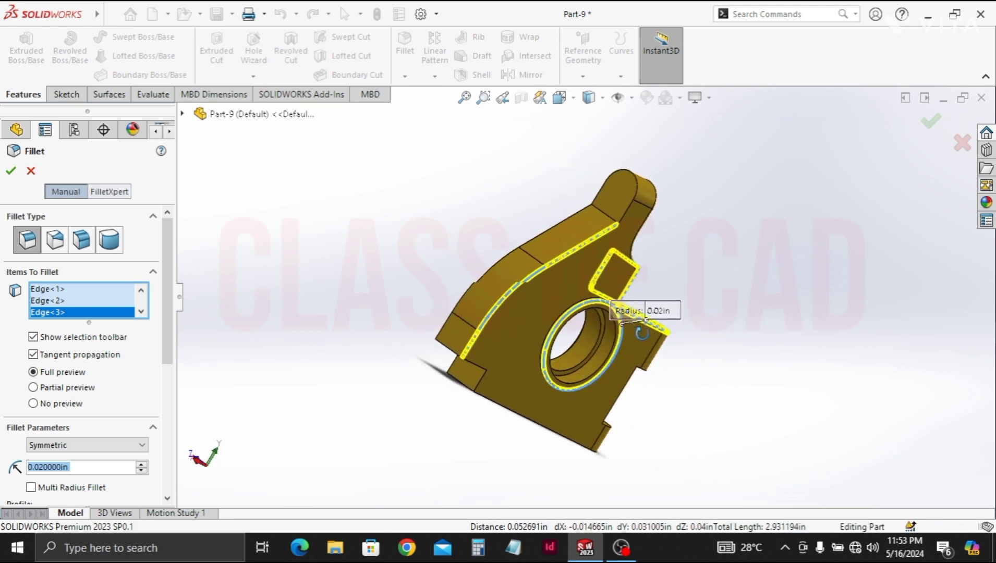
click(642, 212)
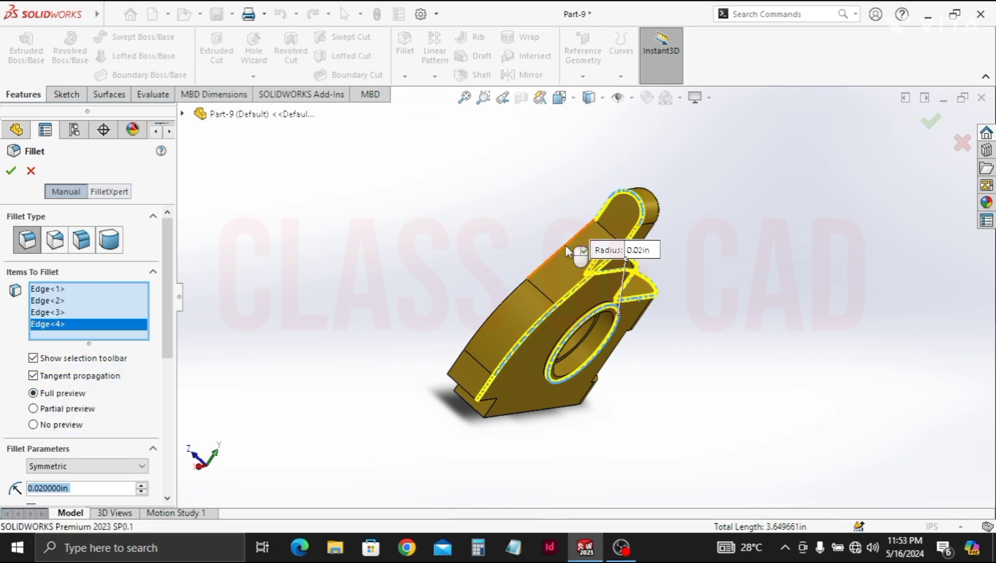
click(576, 247)
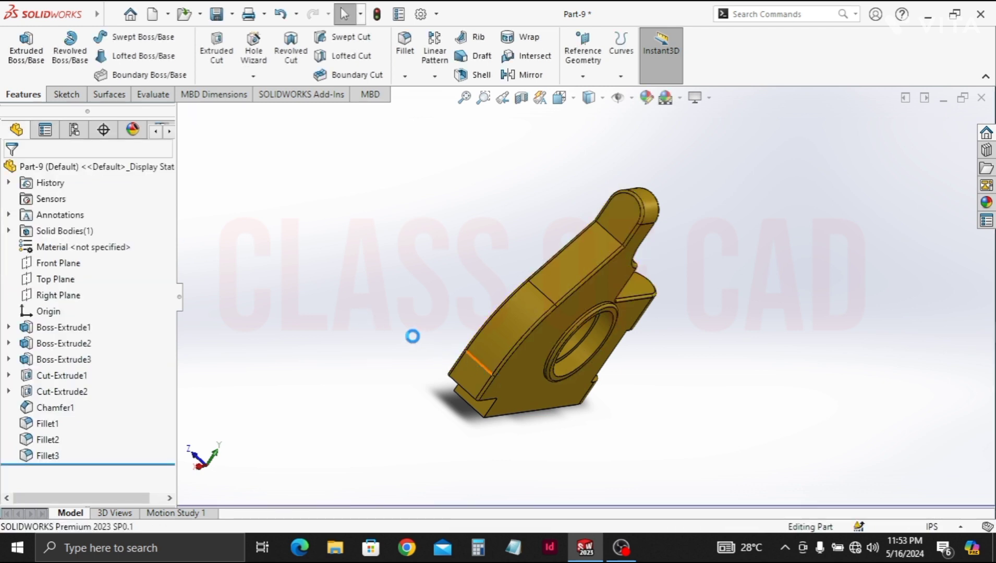
middle_drag(412, 333, 388, 333)
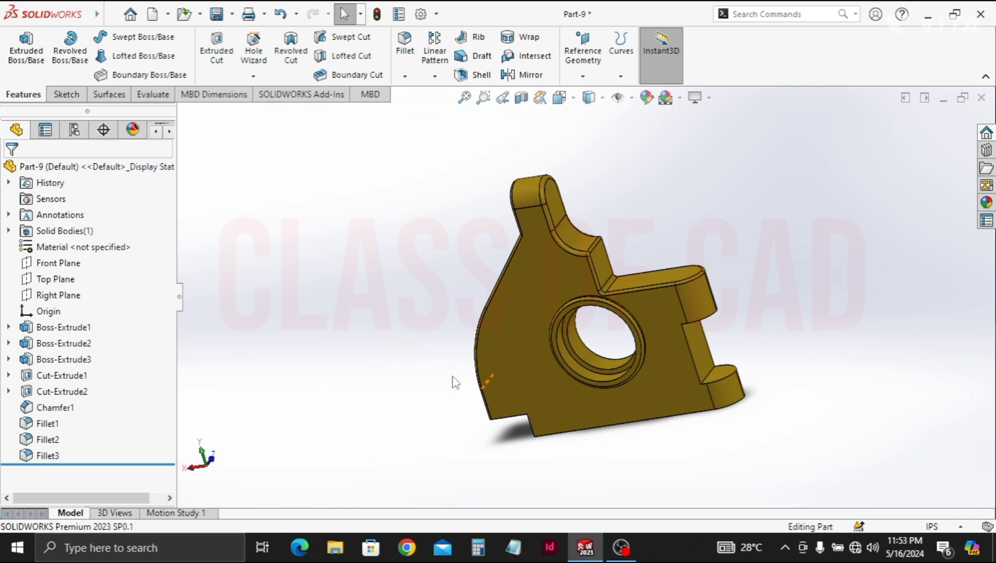
Create Plane1 offset 1 in from the small end face, flipped to lie over the part
key(ctrl+7)
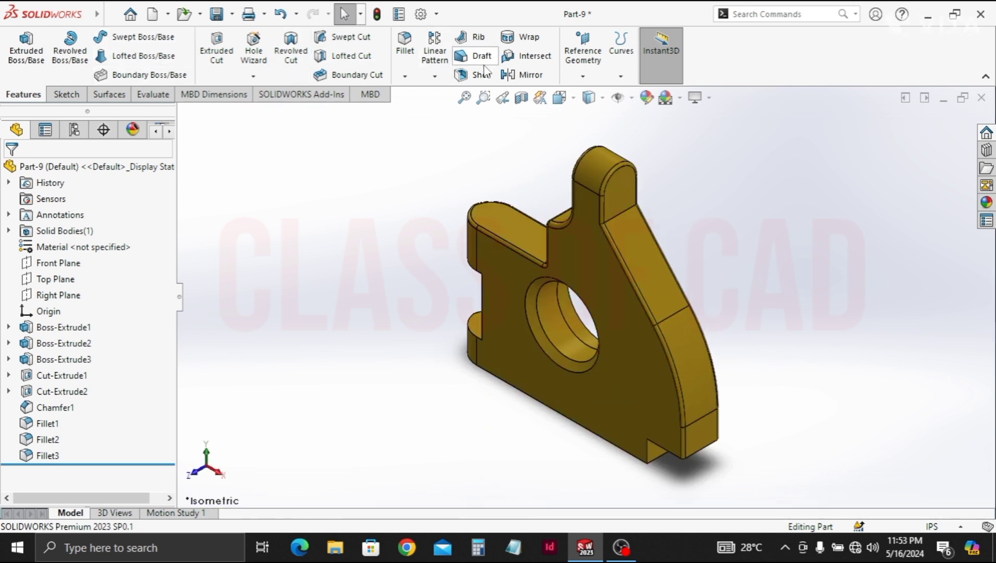
click(582, 55)
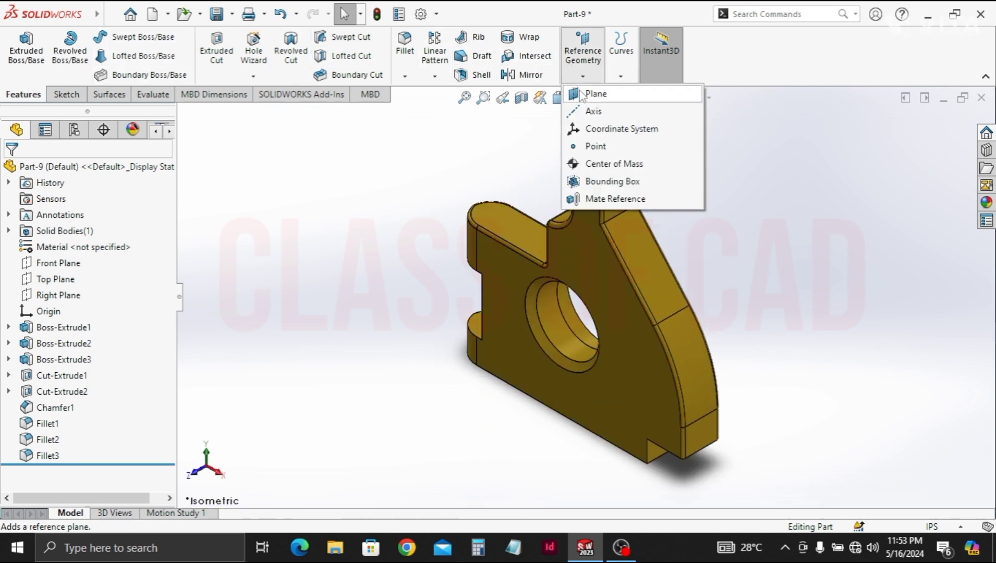
click(657, 453)
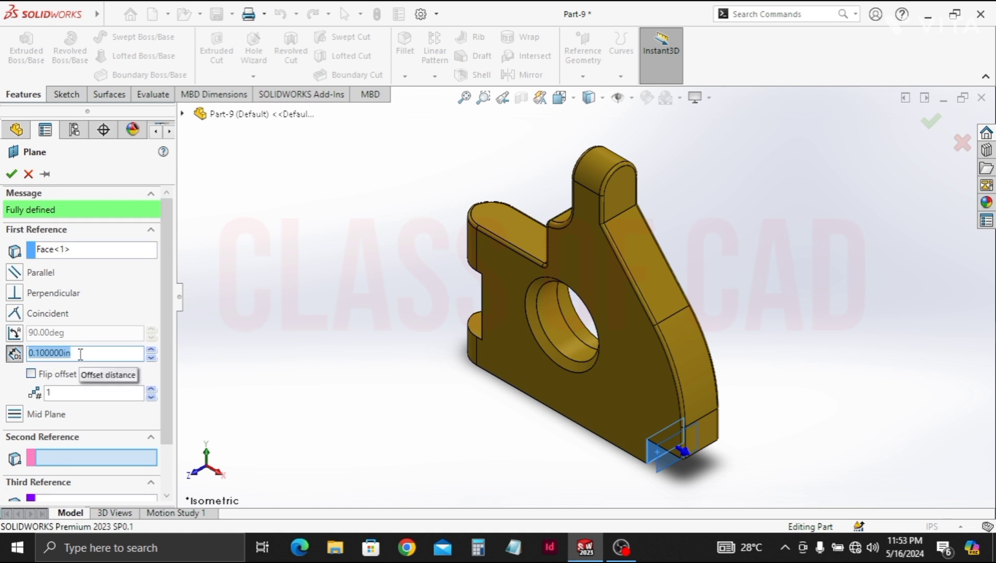
text(1)
key(Return)
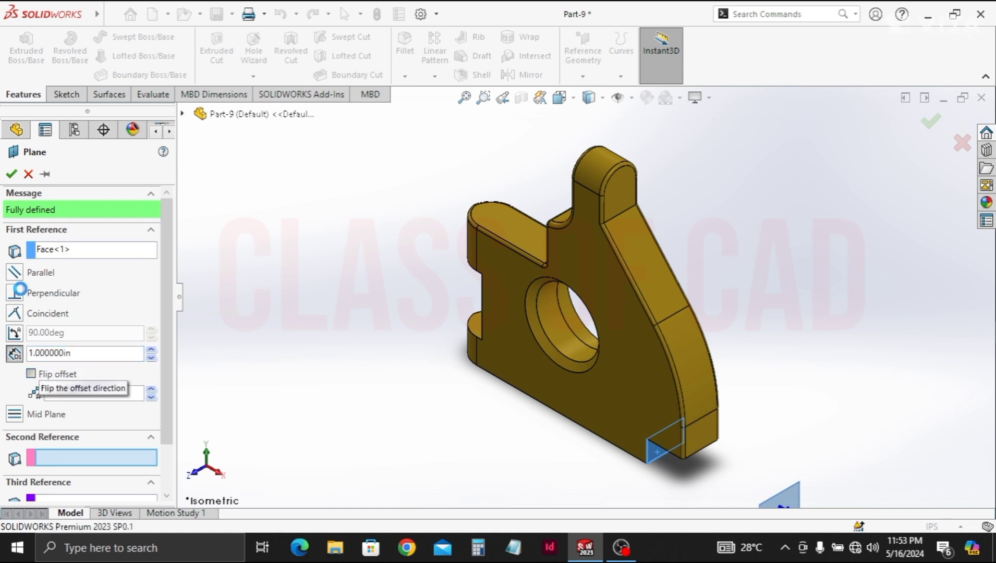
click(30, 374)
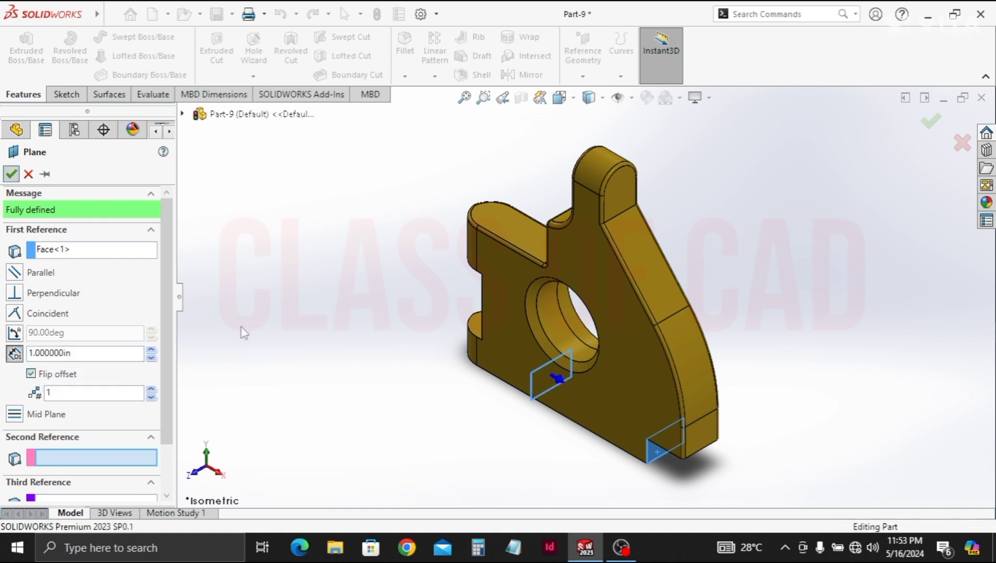
right_click(374, 412)
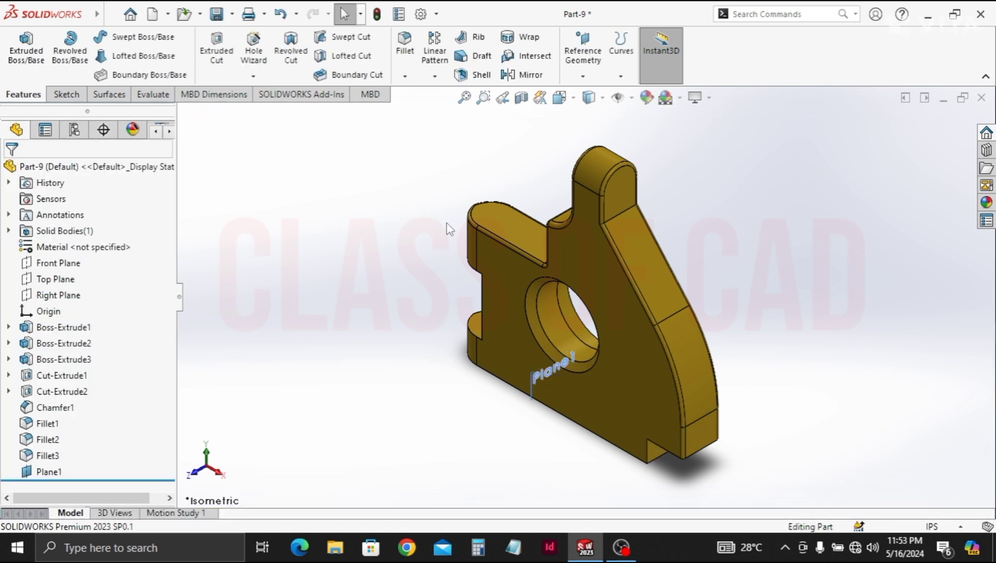
Create Plane2 offset 0.16 in from the bracket's bottom face, flipped toward the part
click(582, 53)
click(589, 94)
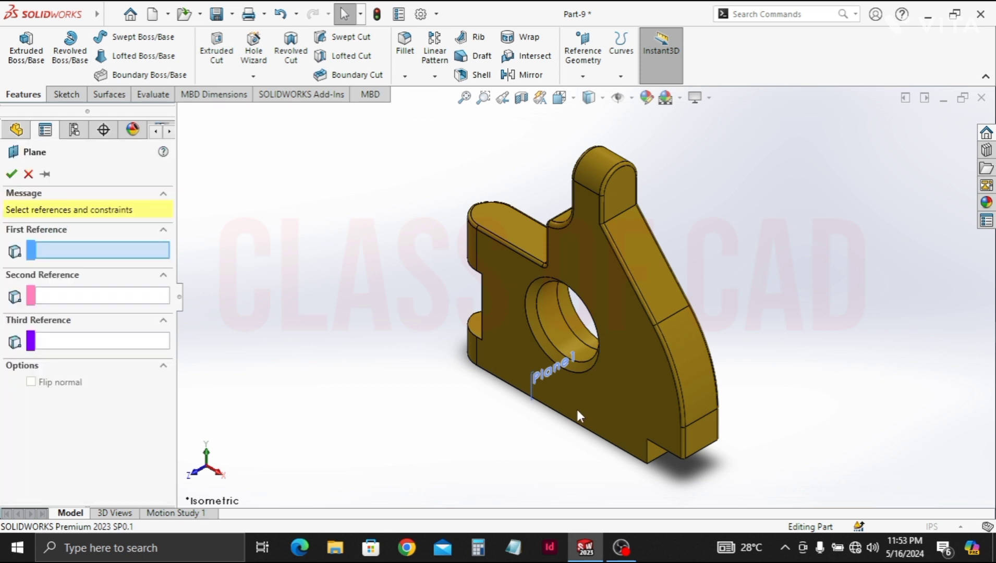
middle_drag(585, 418, 606, 428)
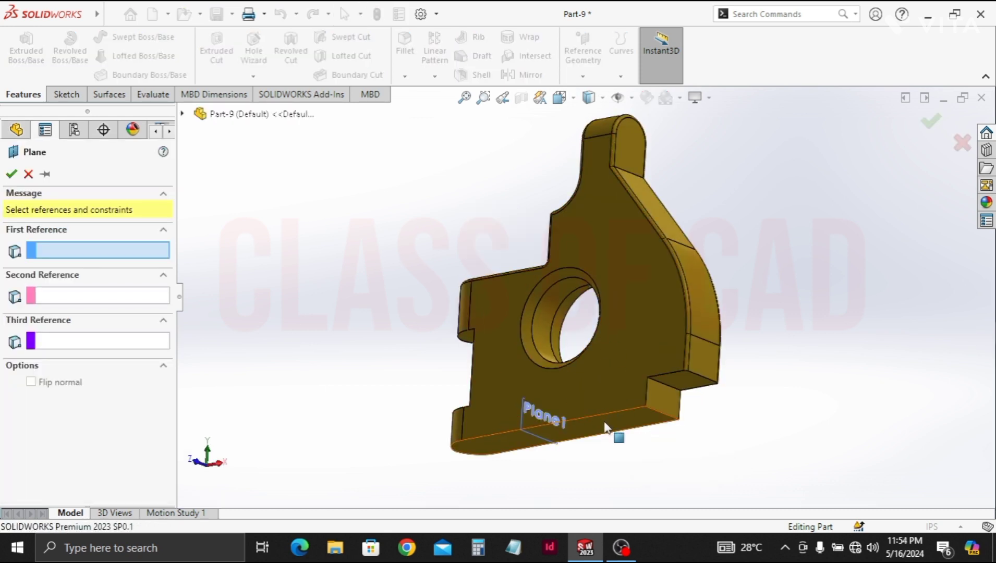
click(606, 427)
middle_drag(595, 369, 579, 365)
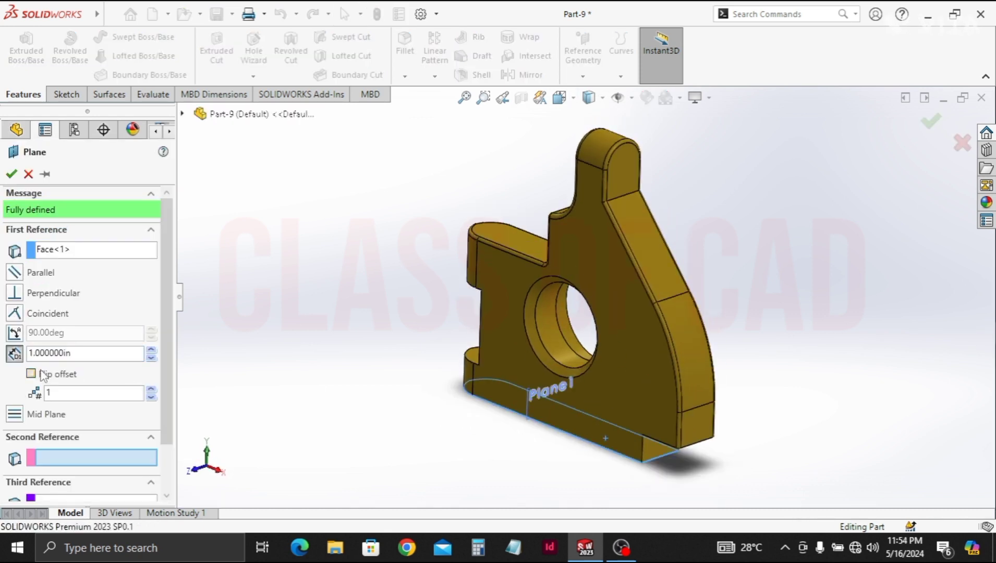
click(57, 354)
text(0.160000)
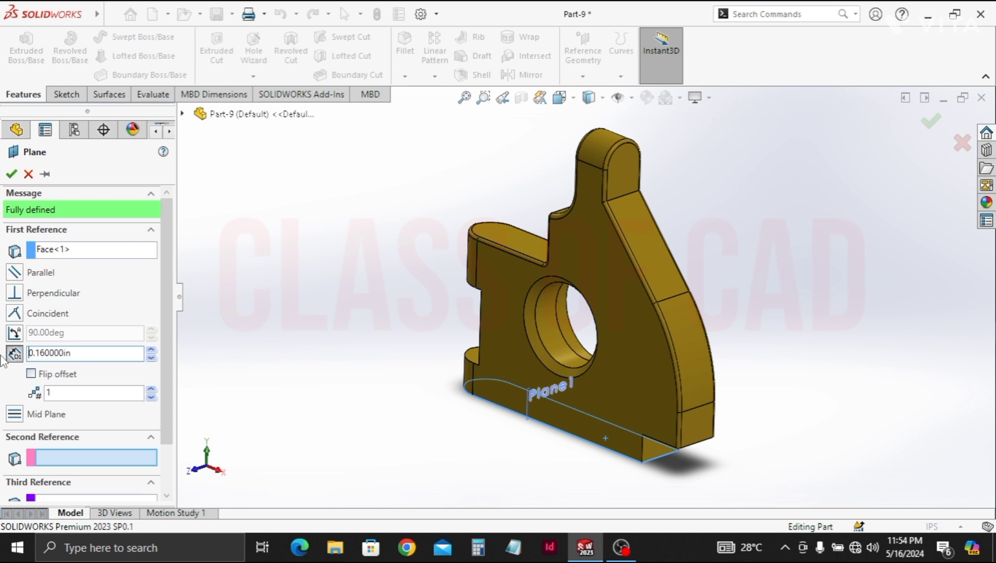
click(32, 374)
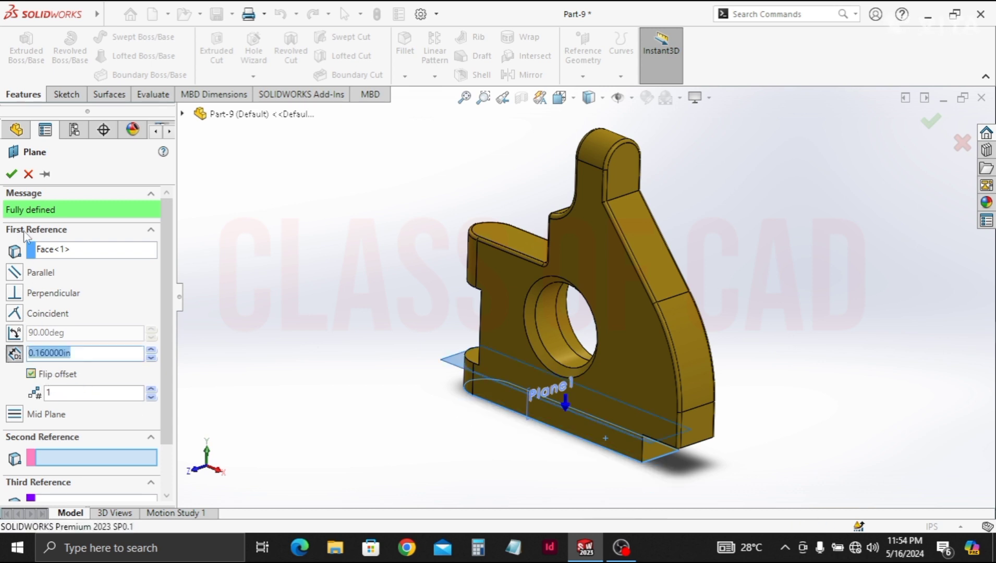
right_click(284, 397)
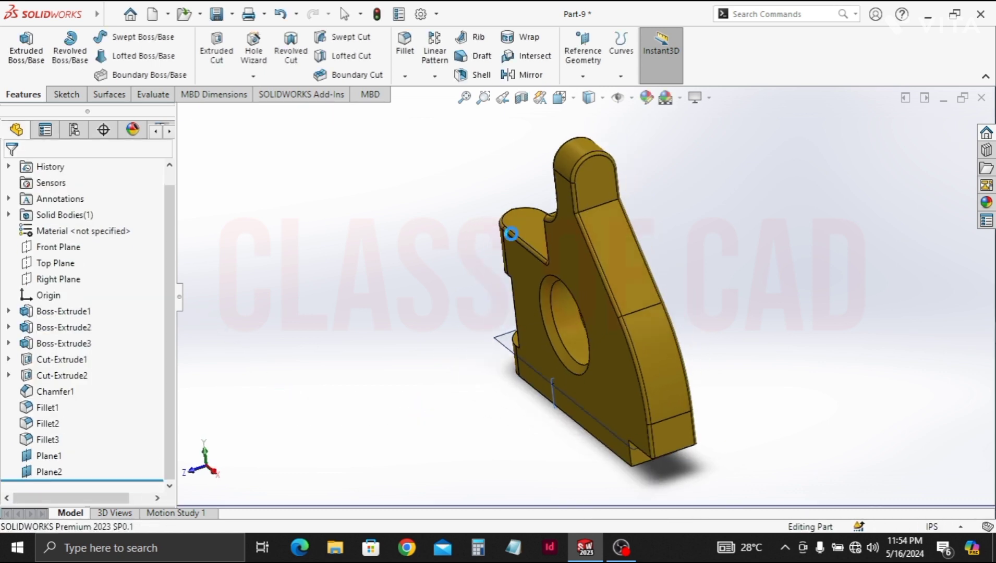
Create Plane3 offset 0.25 in from the bracket's front face
click(582, 75)
click(587, 94)
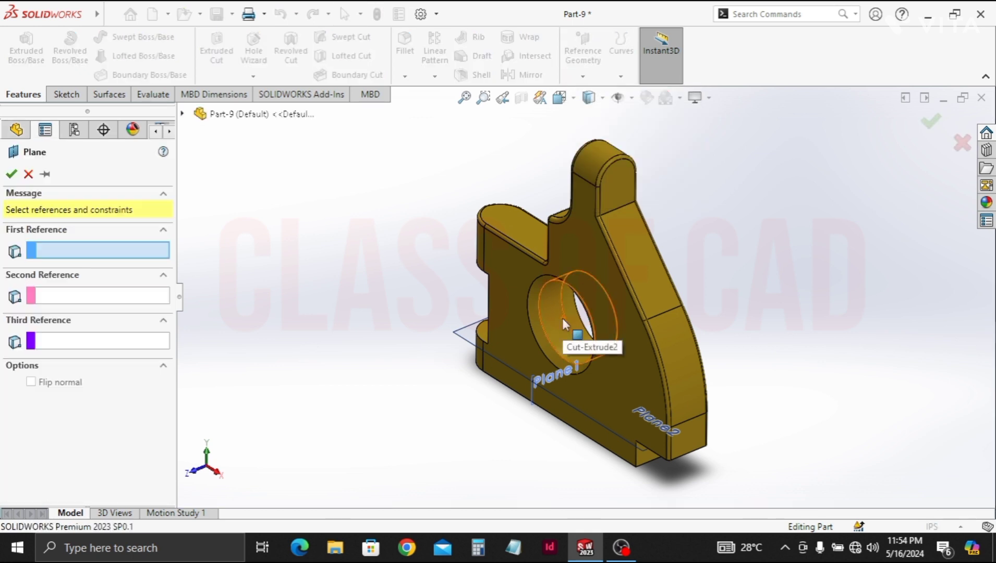
click(623, 320)
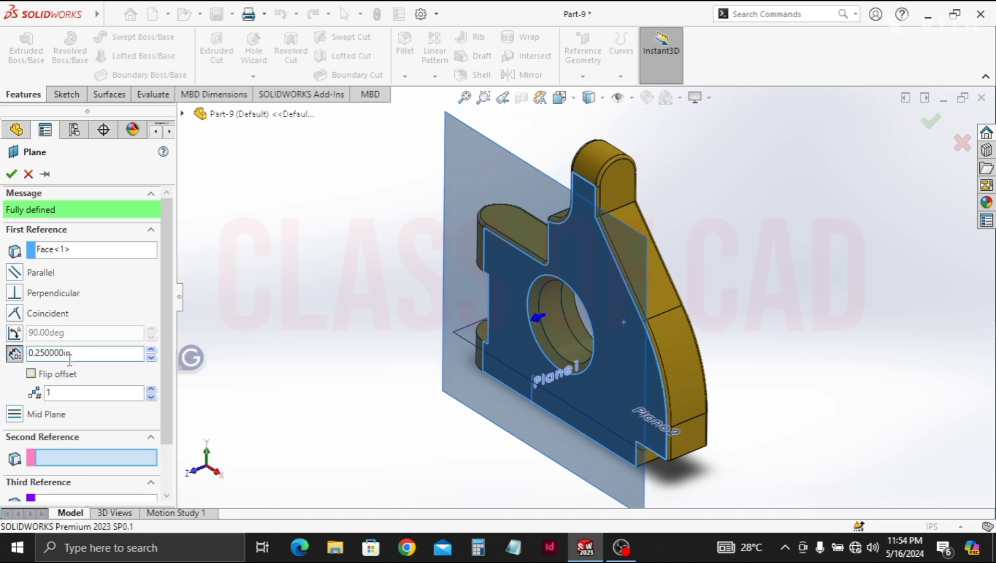
click(12, 175)
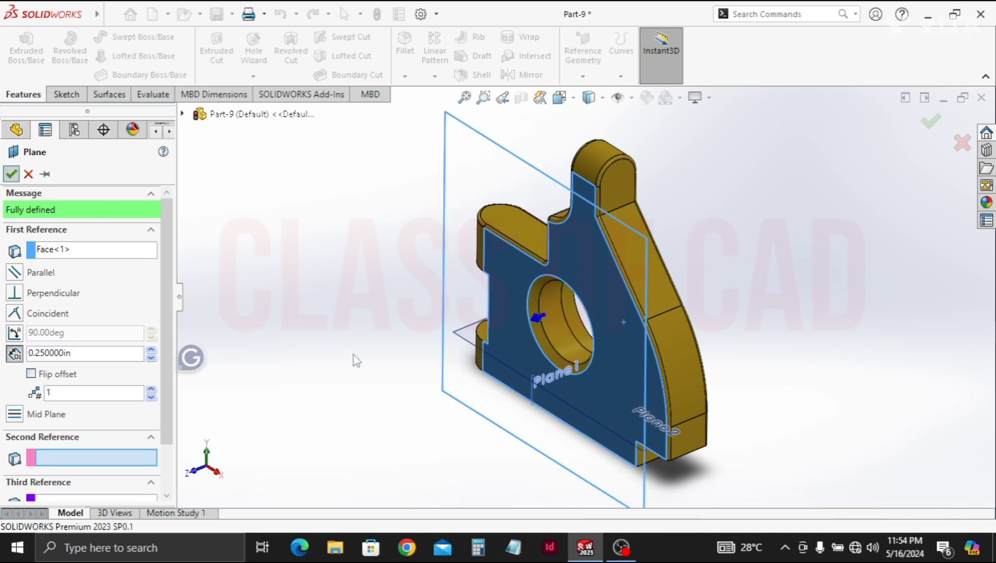
click(402, 421)
middle_drag(389, 407, 431, 403)
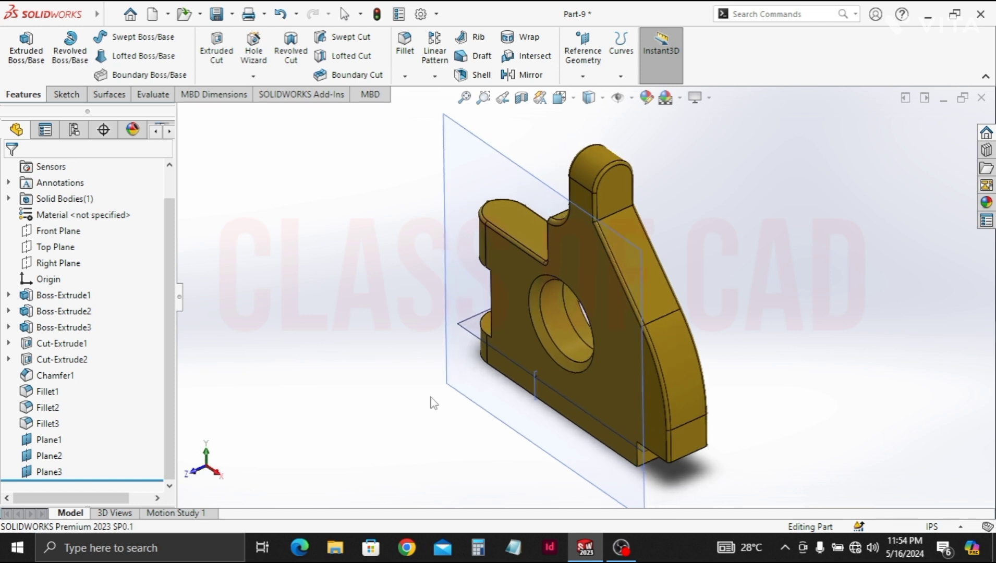
click(582, 76)
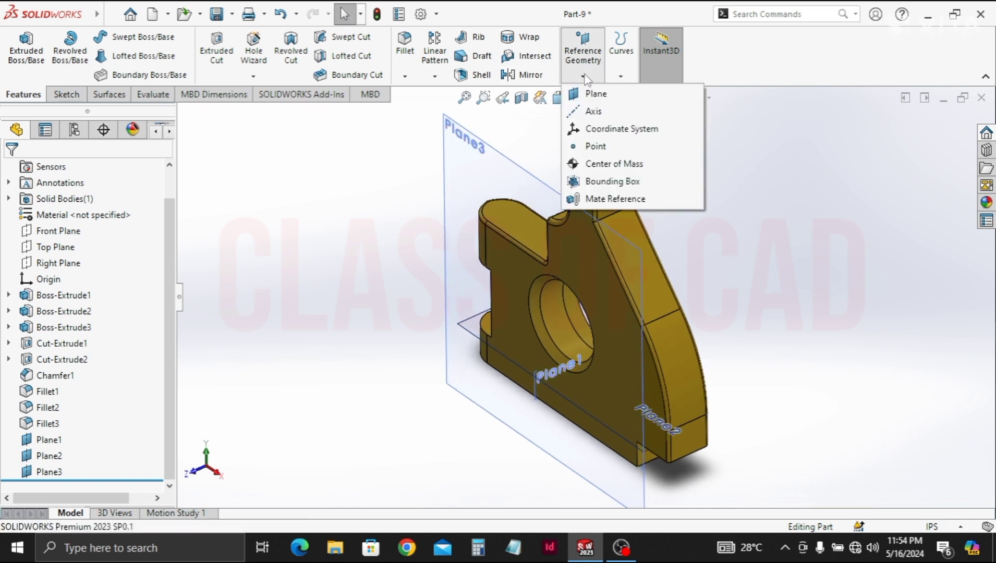
Create Axis1 along the intersection of Plane2 and Plane3
click(593, 111)
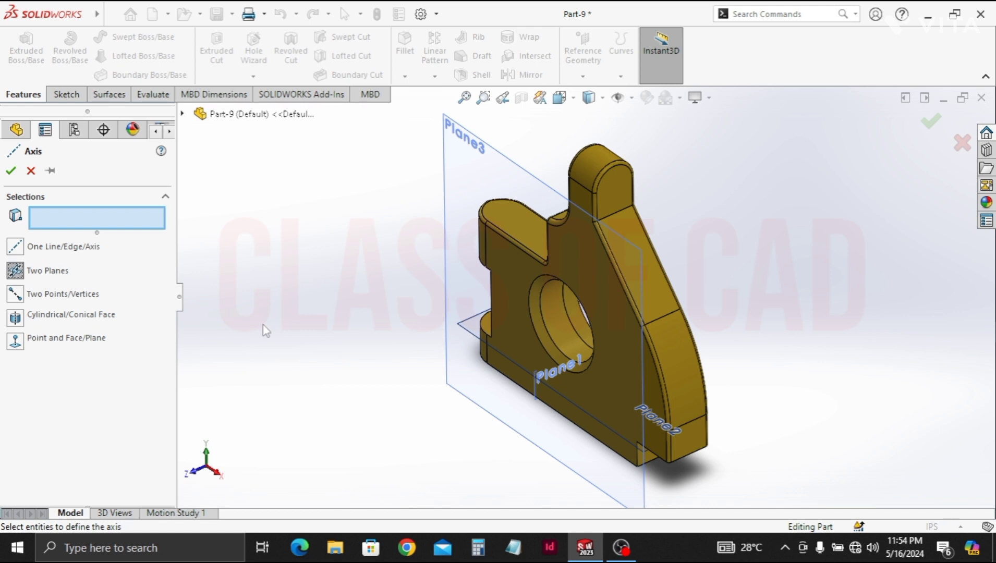
click(659, 440)
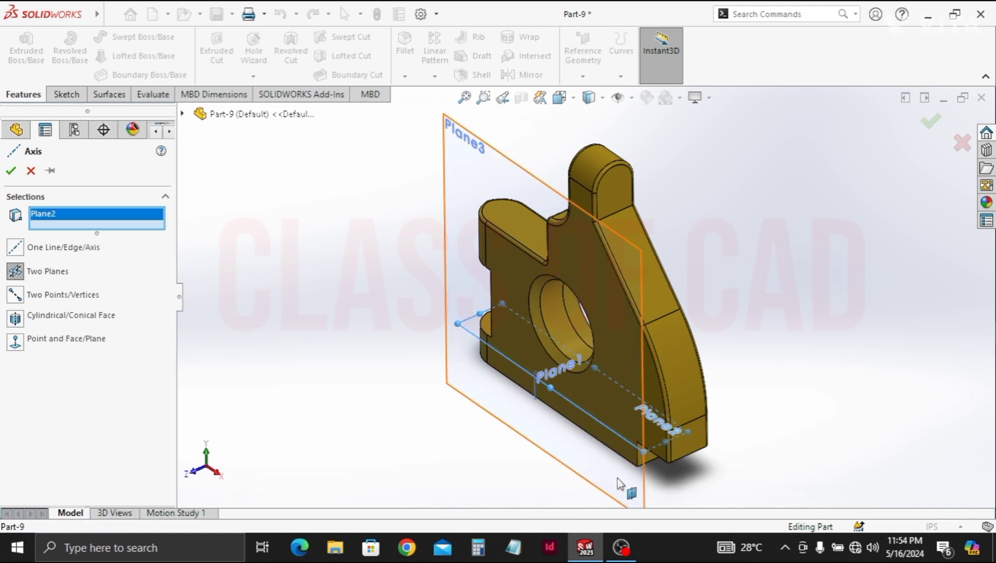
click(647, 497)
mouse_move(551, 438)
middle_down()
mouse_move(516, 373)
mouse_move(498, 373)
mouse_move(529, 441)
middle_up()
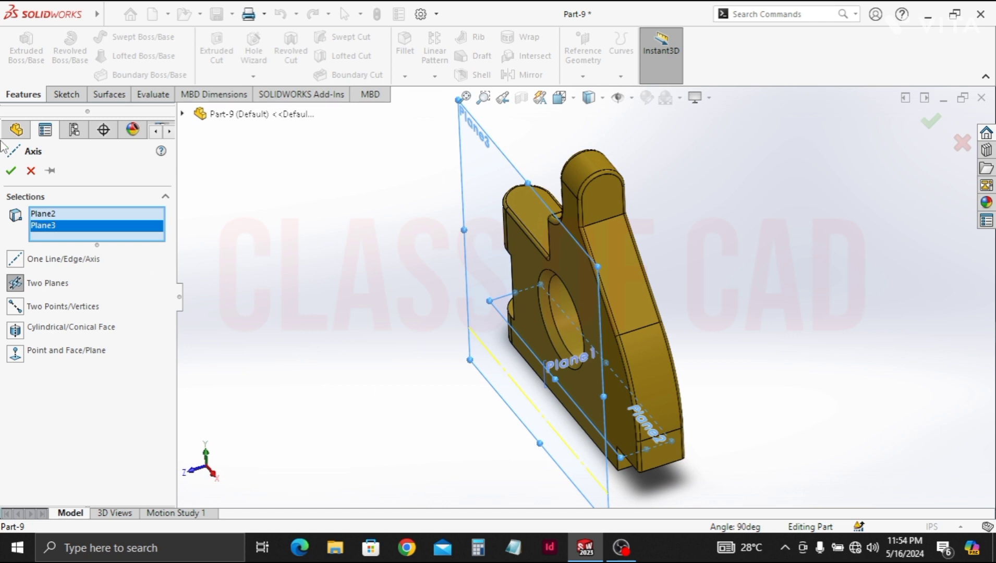
click(11, 175)
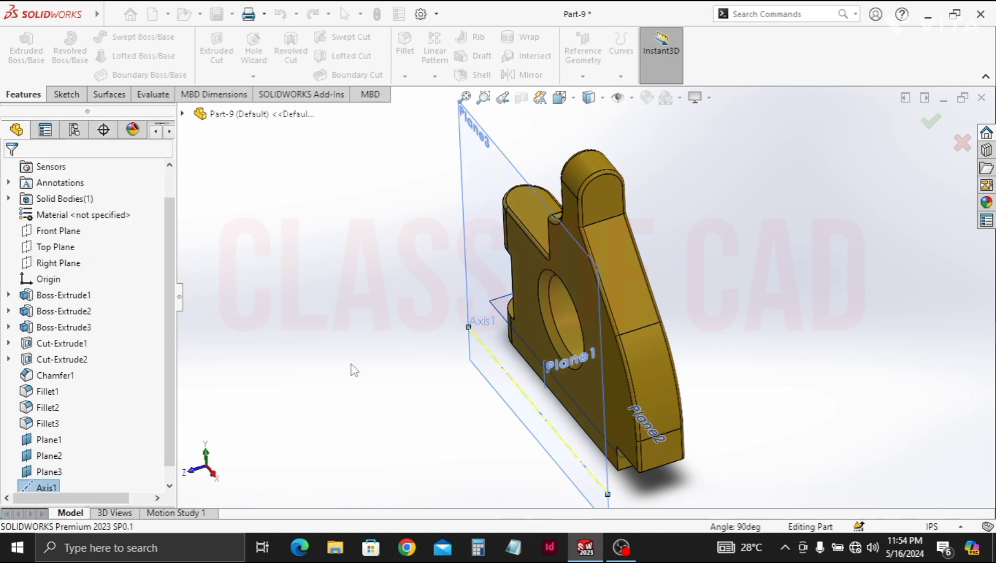
click(430, 374)
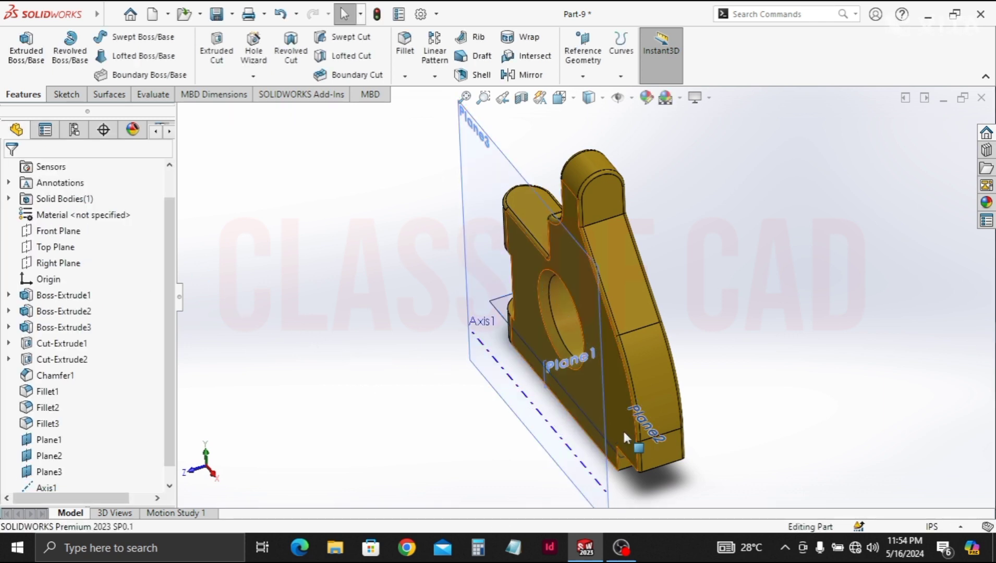
middle_drag(623, 429, 615, 413)
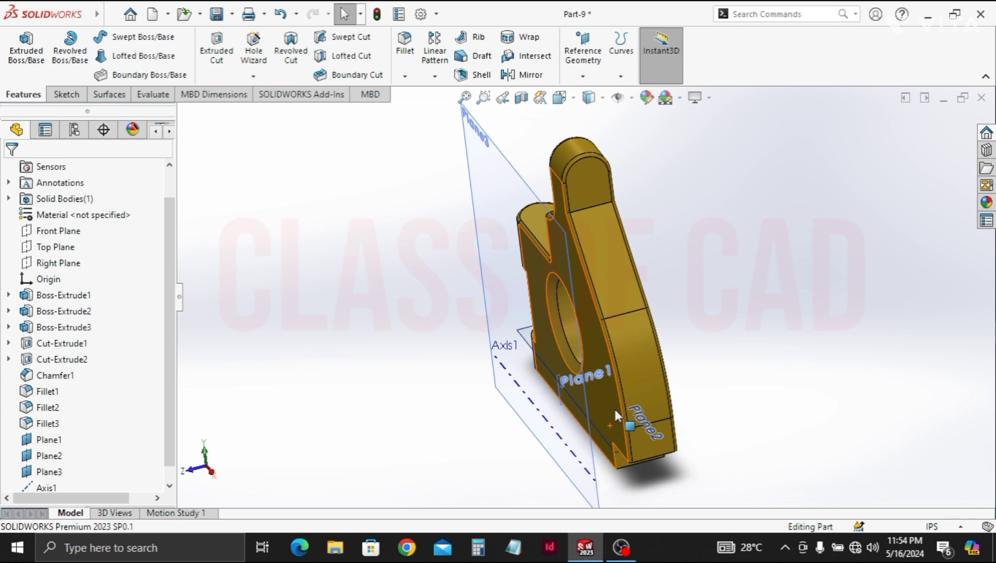
mouse_move(615, 414)
middle_down()
mouse_move(817, 452)
mouse_move(763, 436)
middle_up()
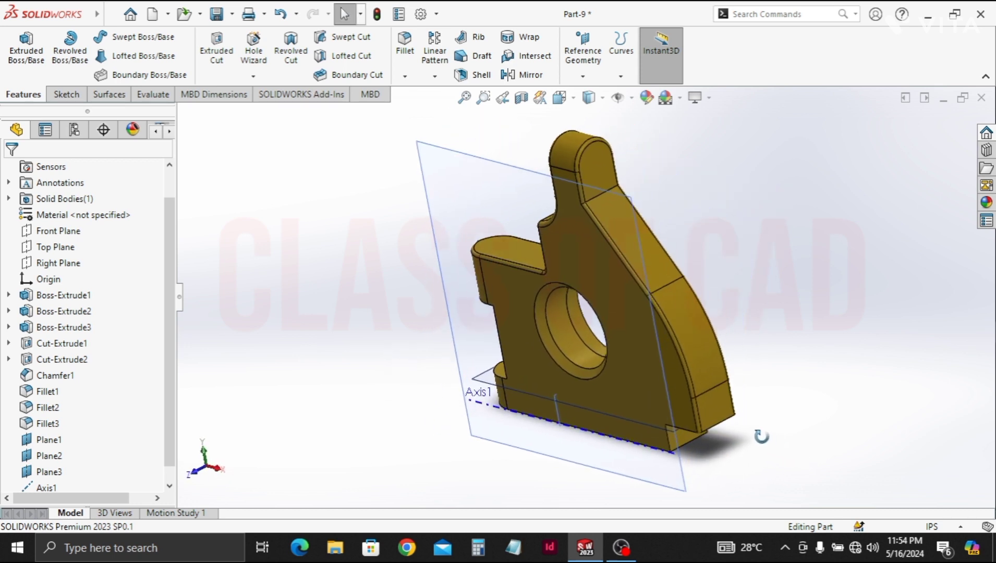
Start a sketch on the bracket's end face and draw a circle centred on Axis1
click(681, 438)
click(751, 391)
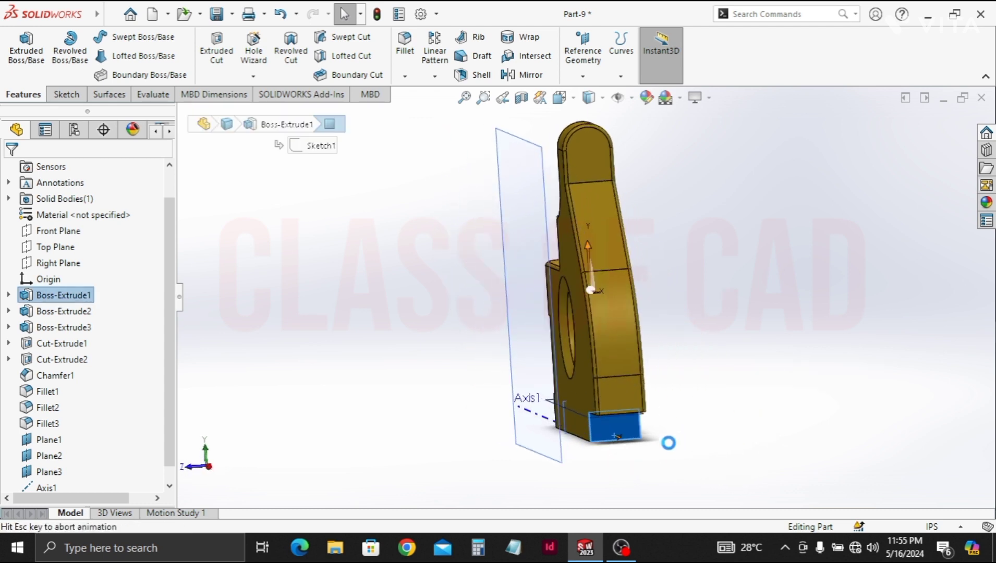
scroll(545, 433, down, 4)
scroll(544, 432, down, 1)
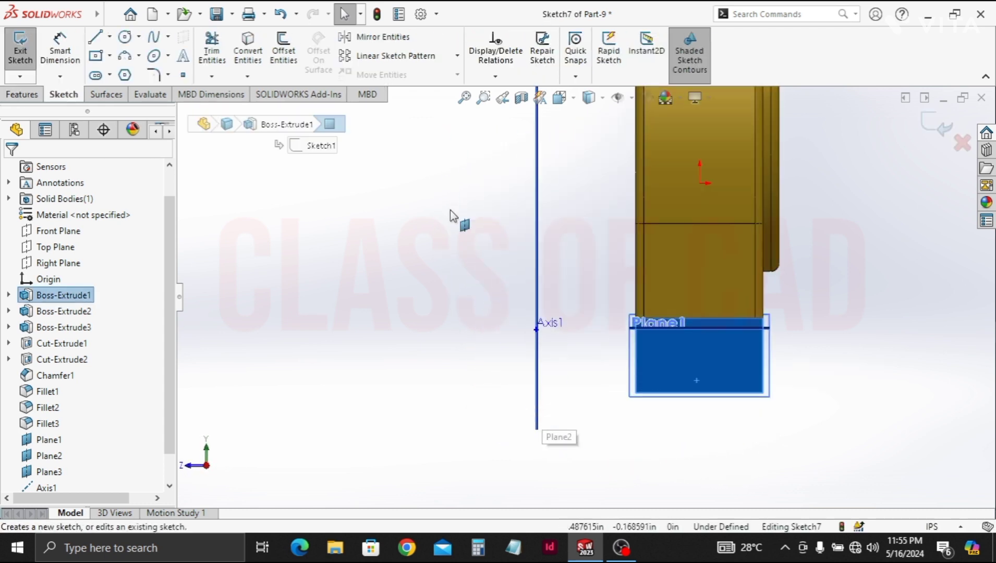
click(125, 37)
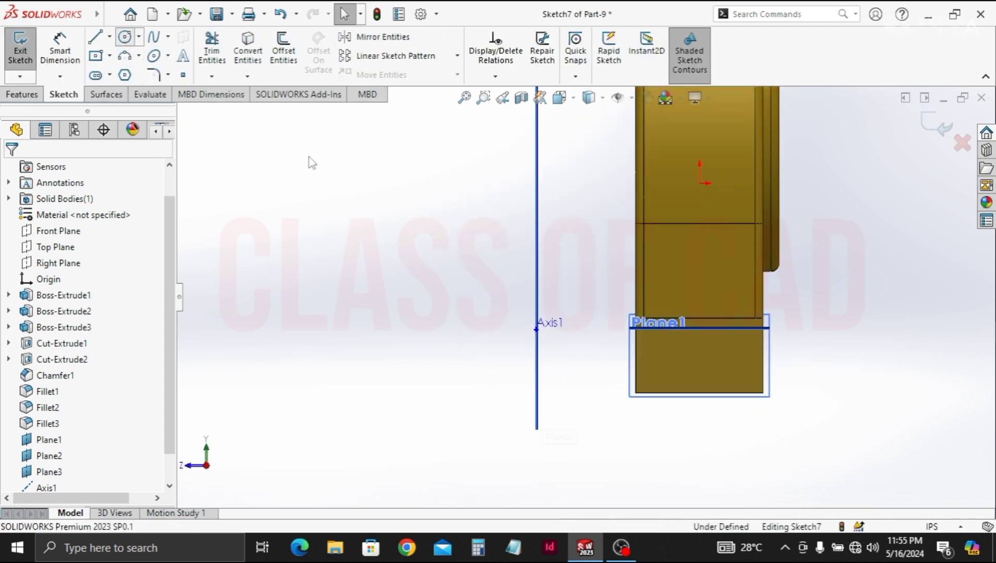
click(536, 330)
key(Escape)
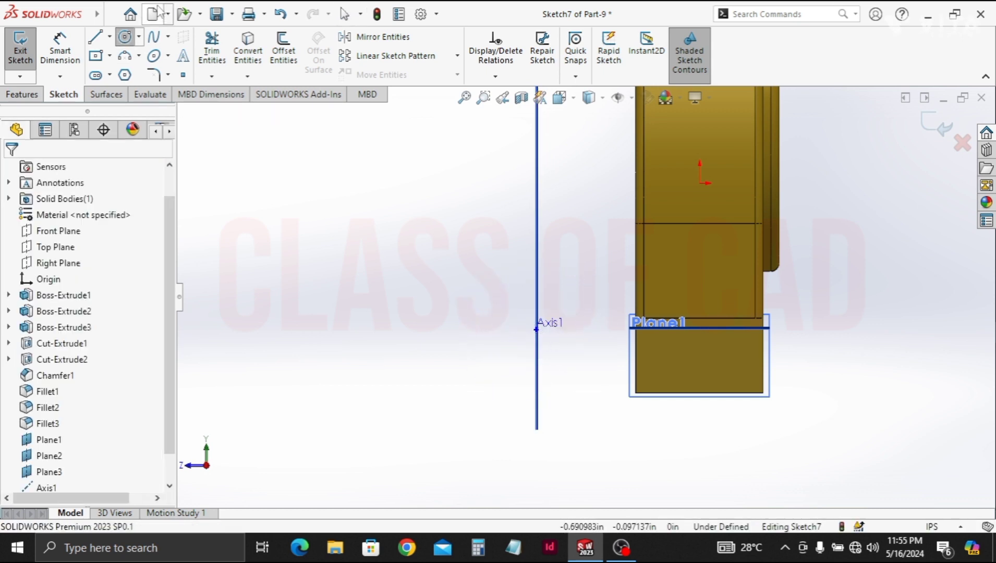
click(126, 38)
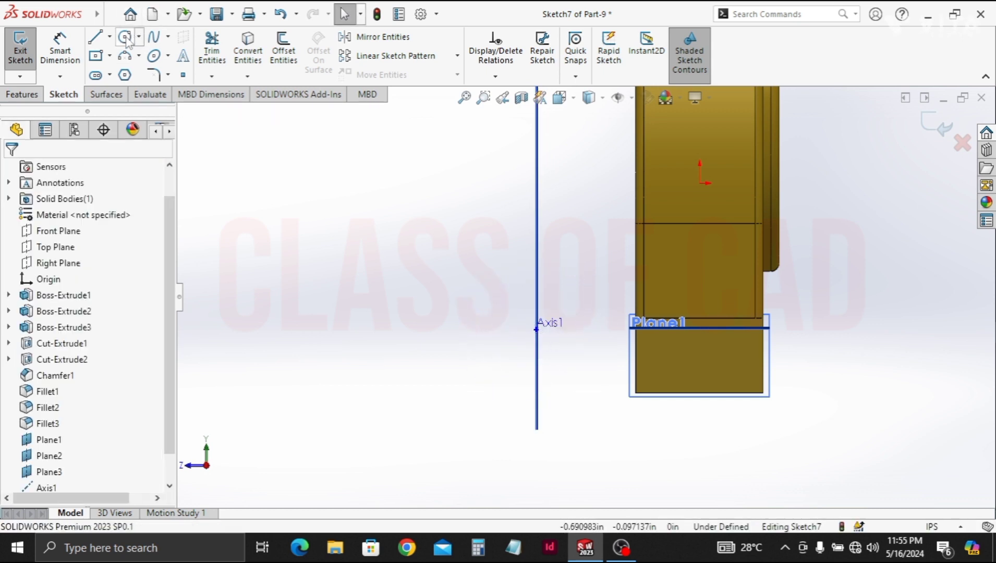
click(536, 330)
click(477, 363)
Dimension the circle's diameter to 0.32 in
click(76, 46)
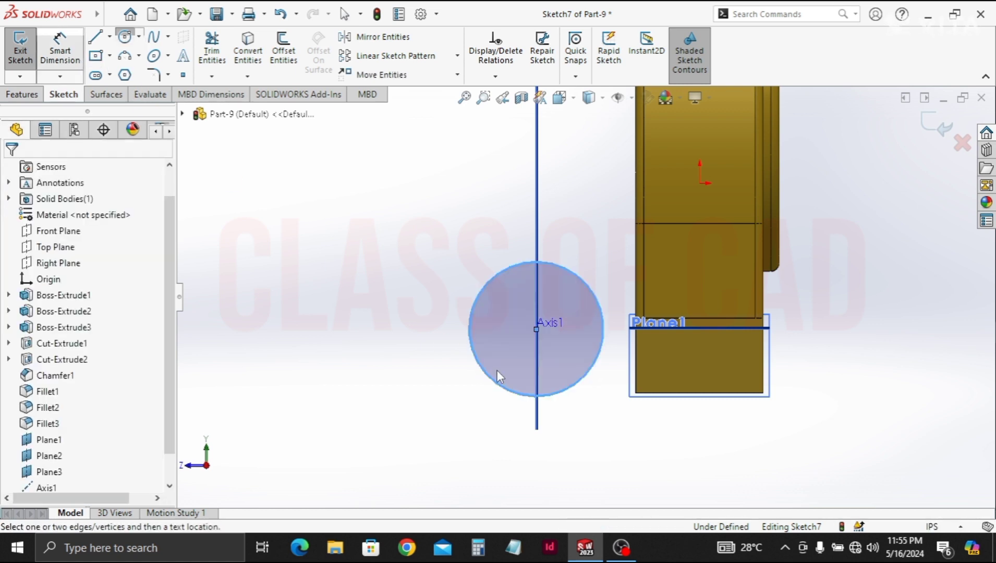
click(478, 363)
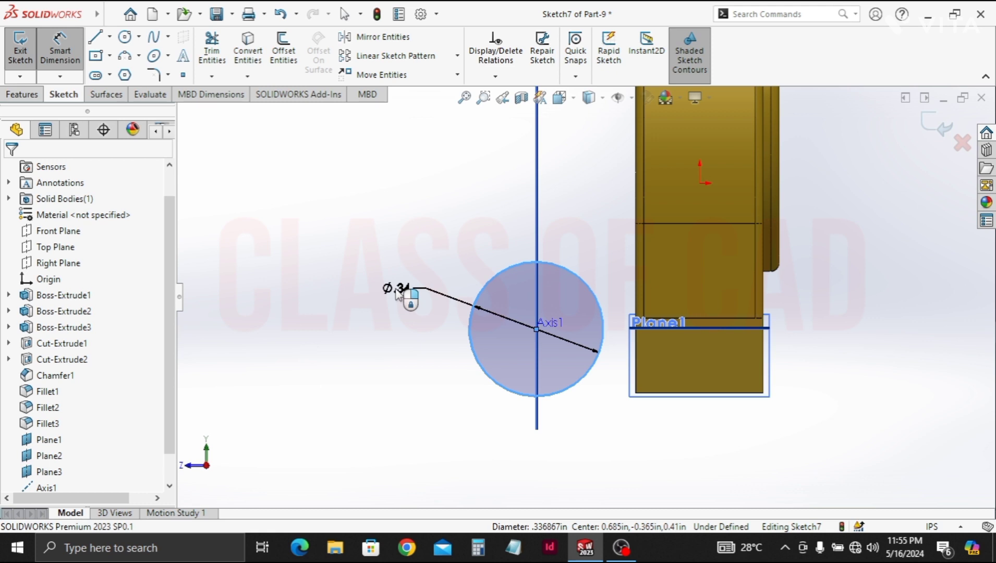
click(399, 294)
text(.3)
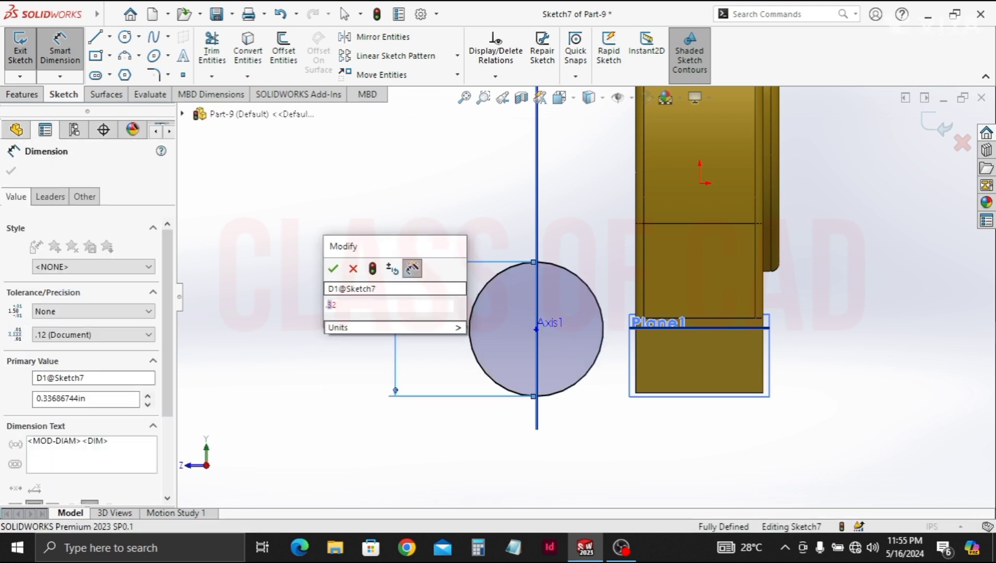
text(2)
key(Escape)
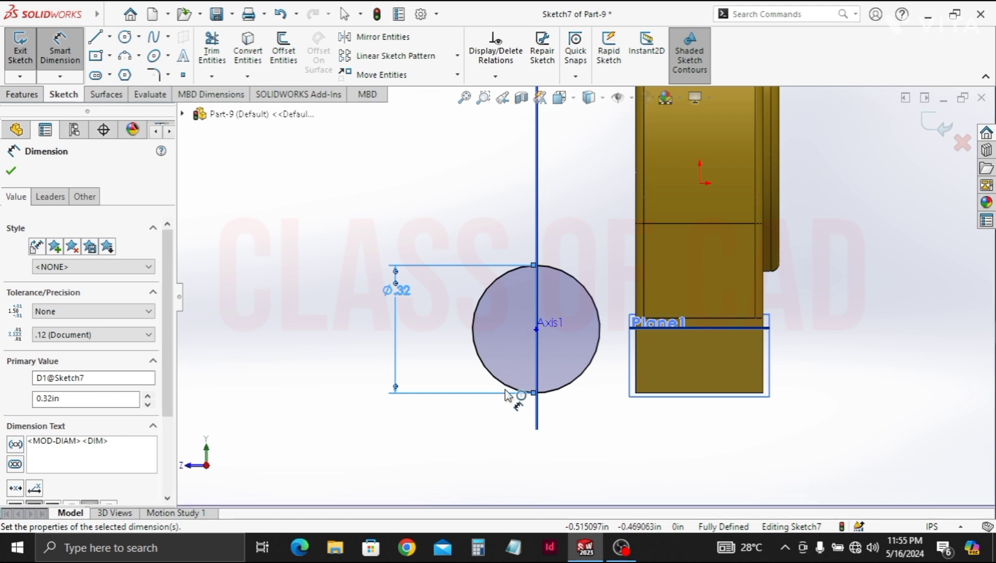
key(Escape)
key(Escape)
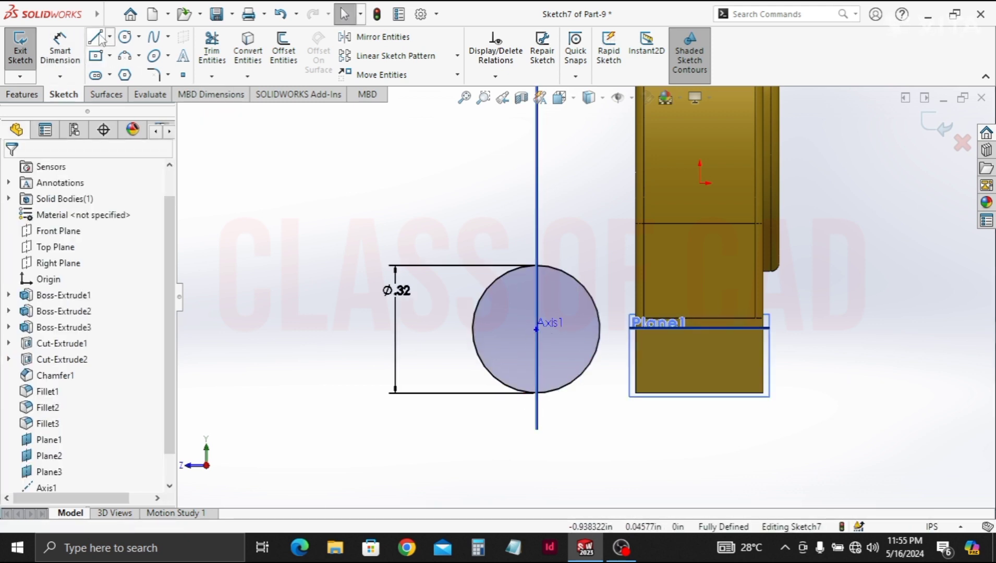
Draw three lines from the circle's top across to the part, down, and back to its bottom
key(l)
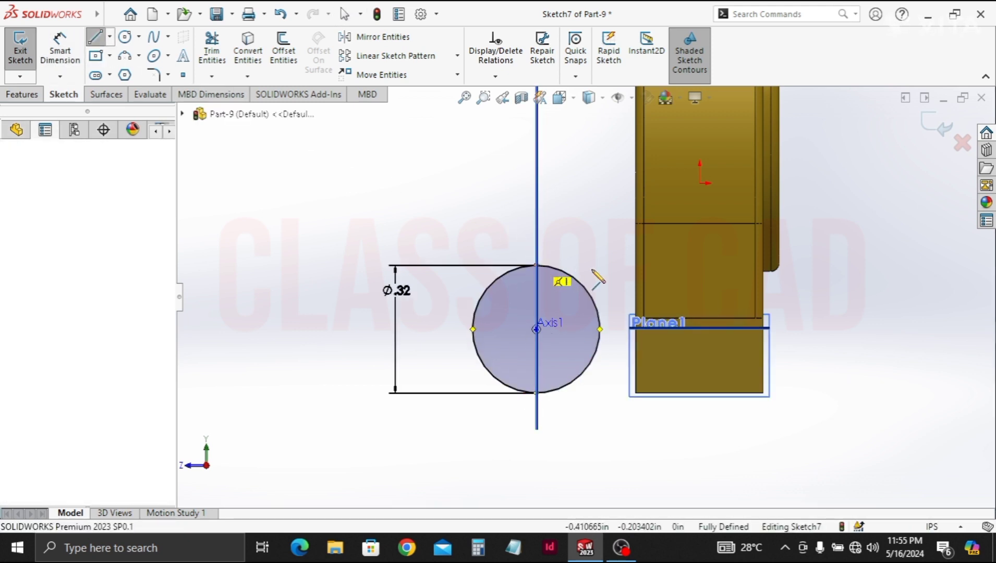
click(654, 265)
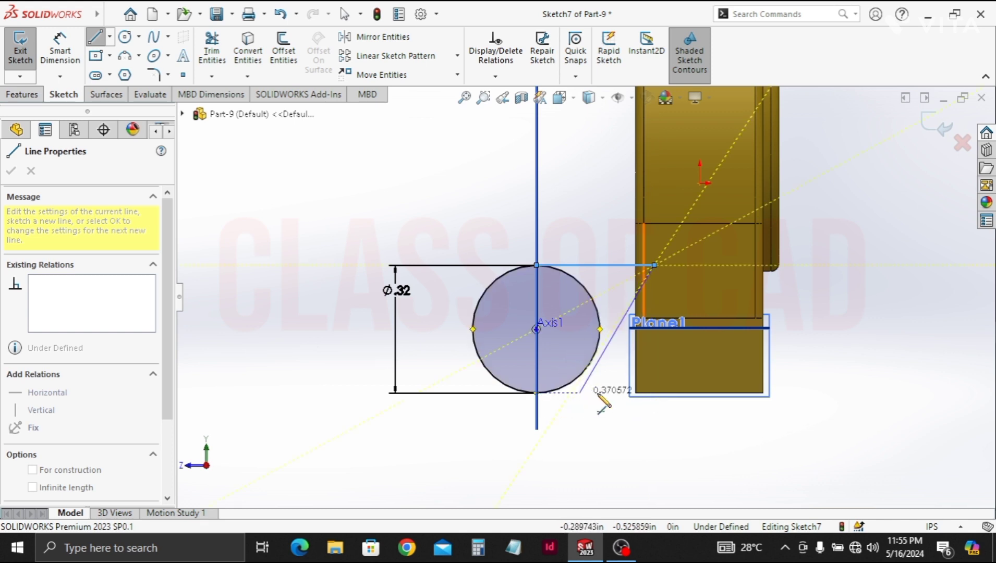
click(655, 393)
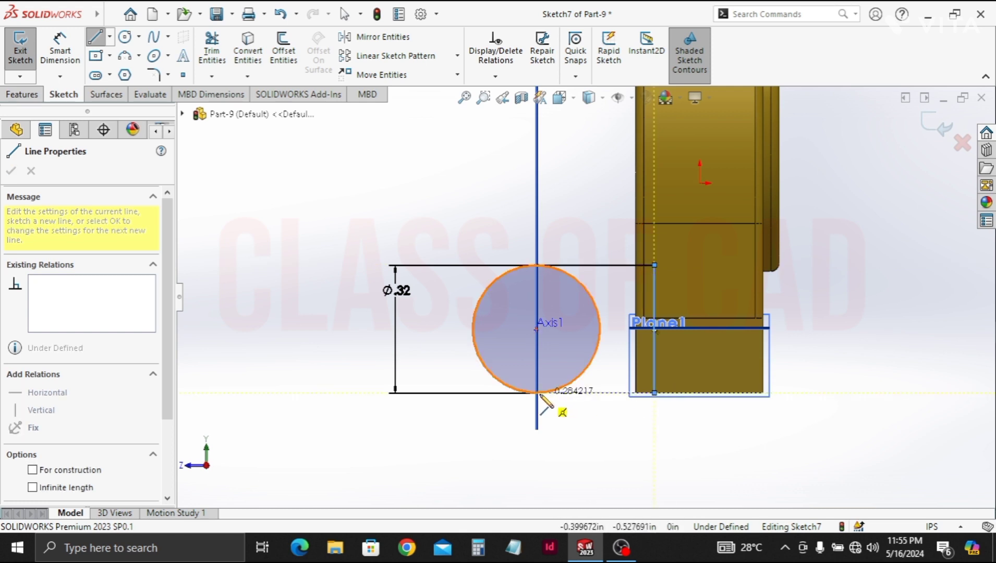
click(538, 393)
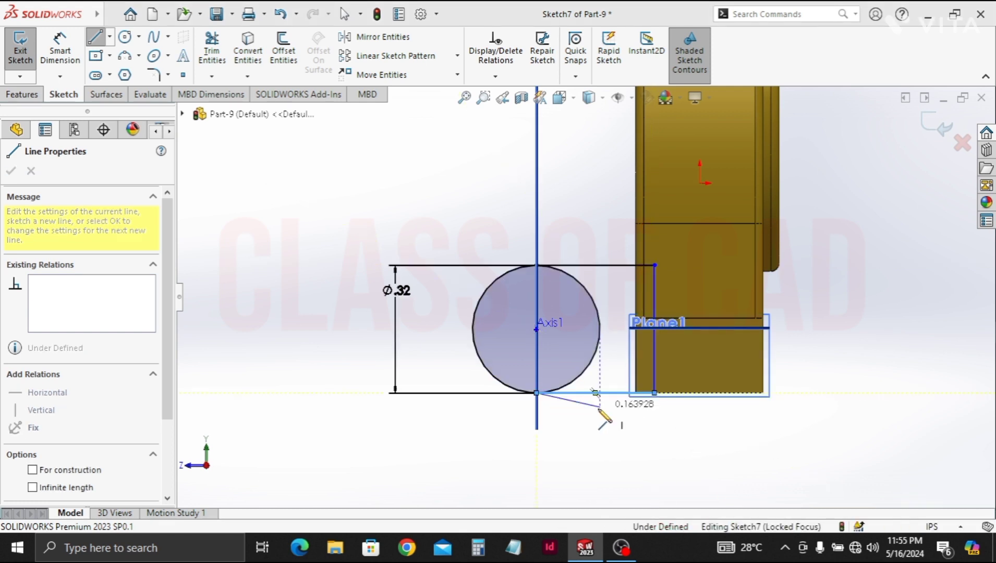
key(Escape)
key(Escape)
scroll(582, 411, down, 4)
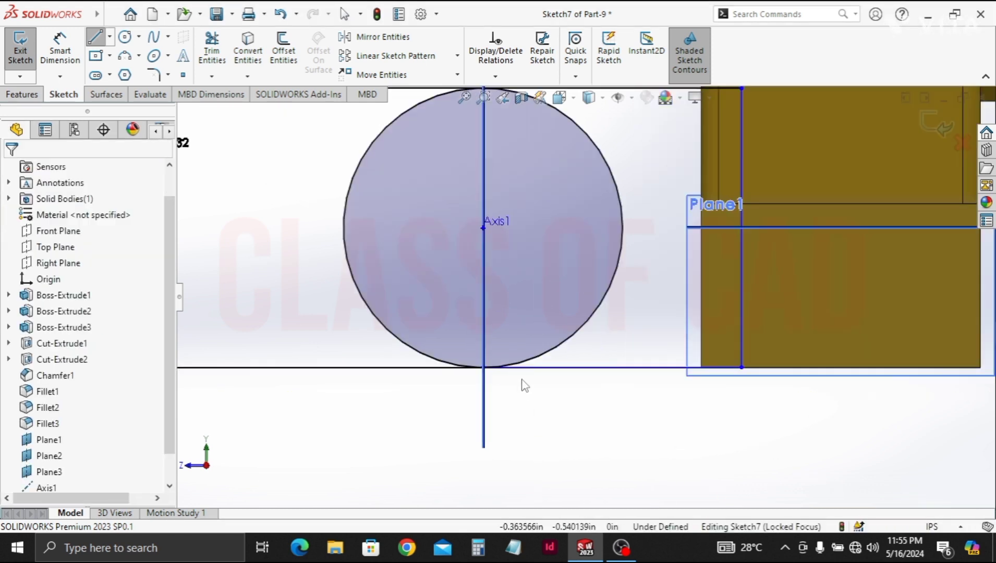
middle_drag(482, 368, 502, 379)
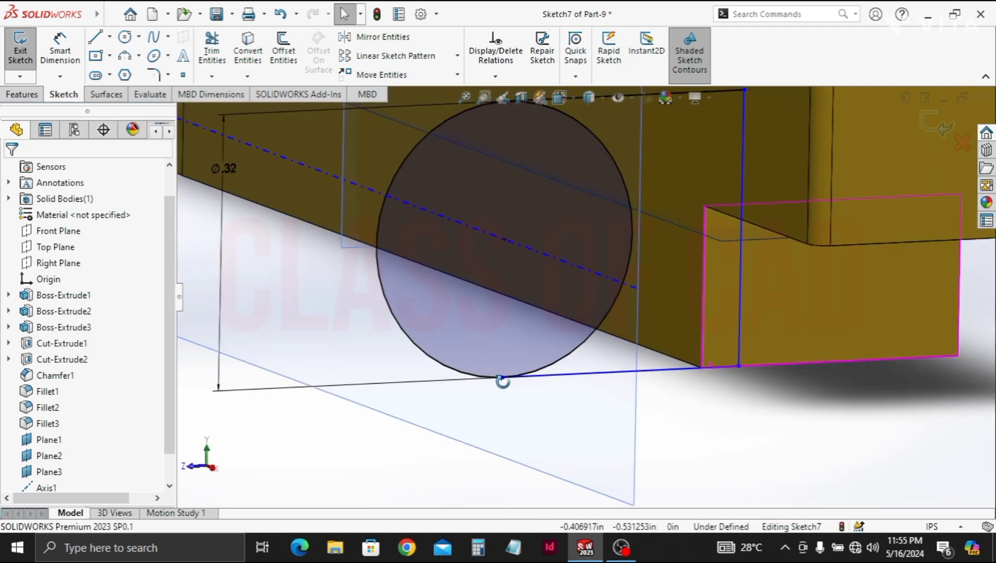
Trim away the circle's right arc to leave a closed D-shaped profile
click(223, 61)
click(599, 336)
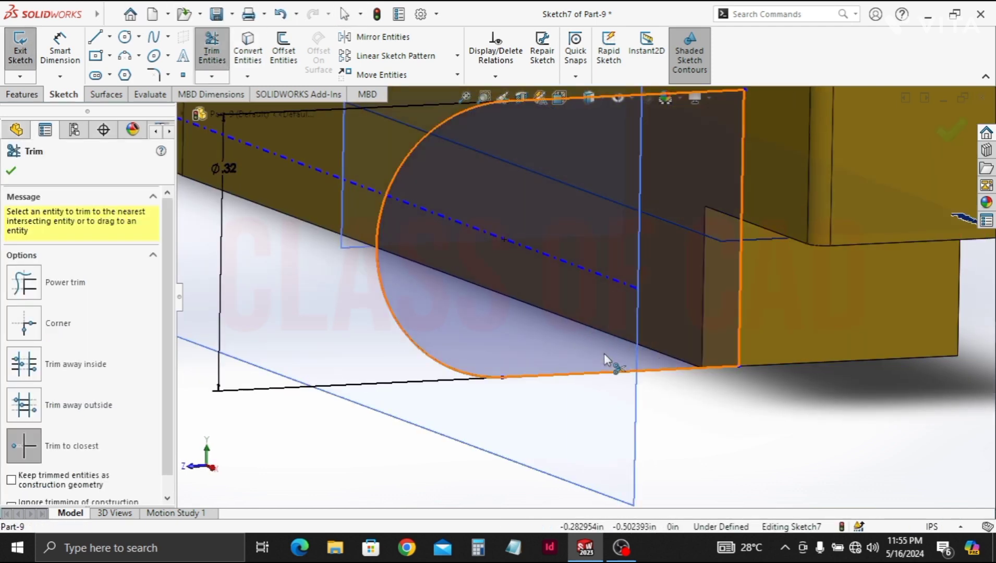
mouse_move(603, 353)
middle_down()
mouse_move(641, 391)
mouse_move(507, 288)
middle_up()
click(32, 97)
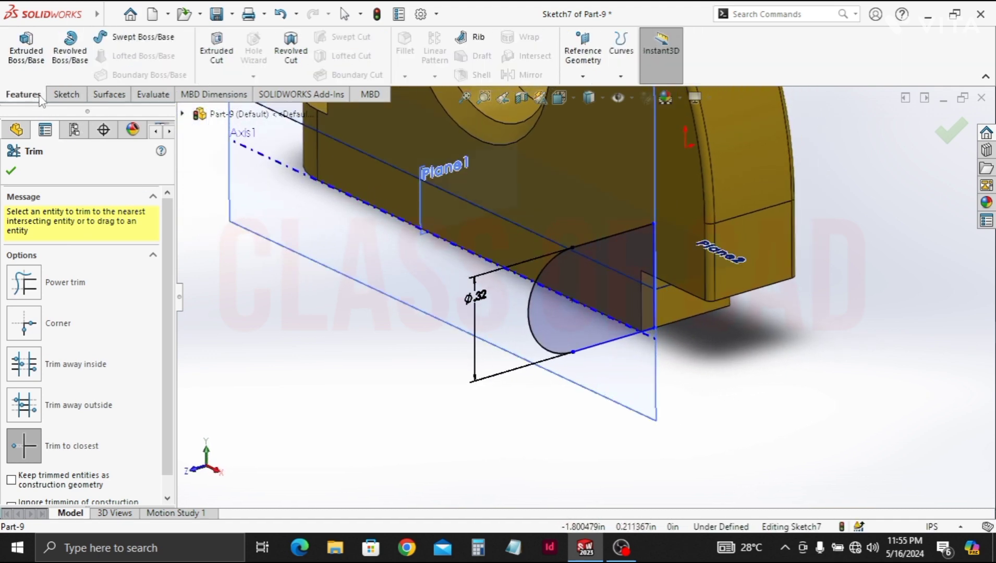
Extrude the D-shaped profile as a boss Up To Surface Plane1
click(18, 54)
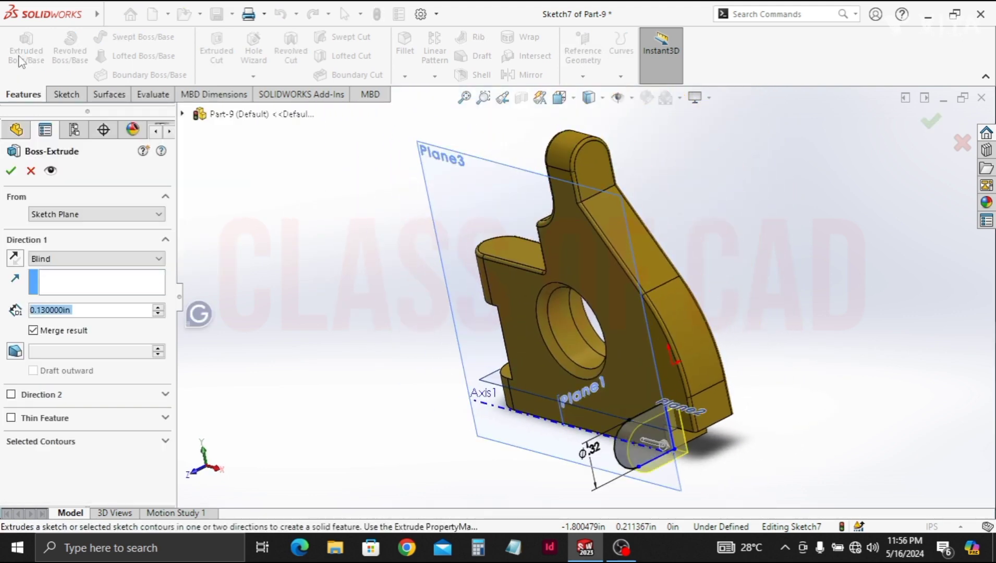
click(61, 266)
click(68, 295)
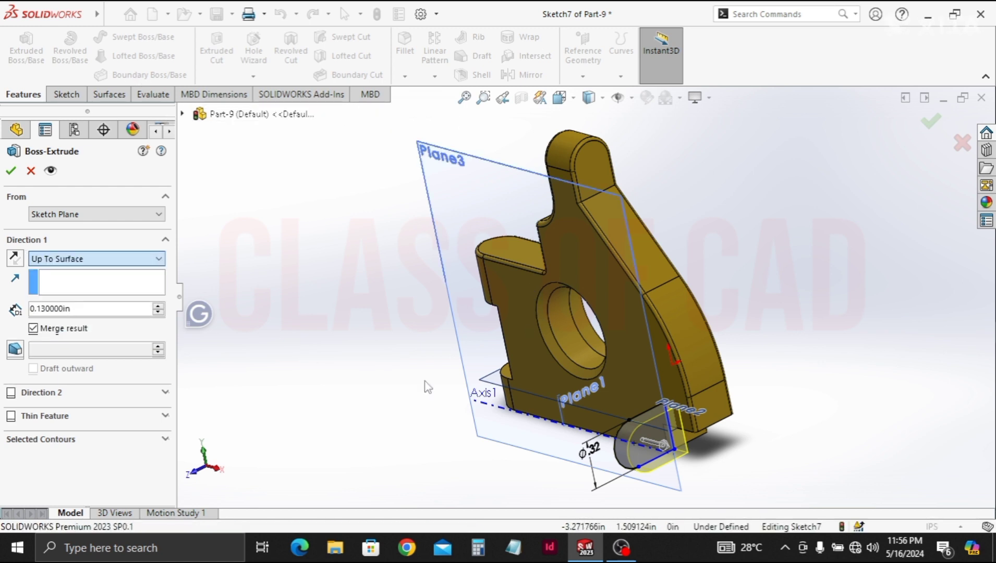
click(575, 402)
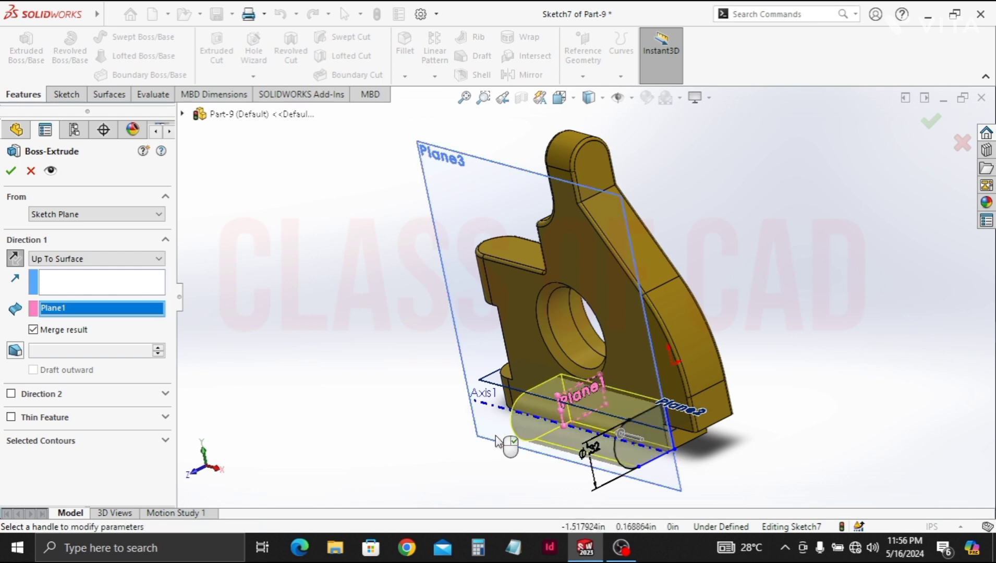
mouse_move(498, 442)
middle_down()
mouse_move(600, 456)
mouse_move(533, 467)
middle_up()
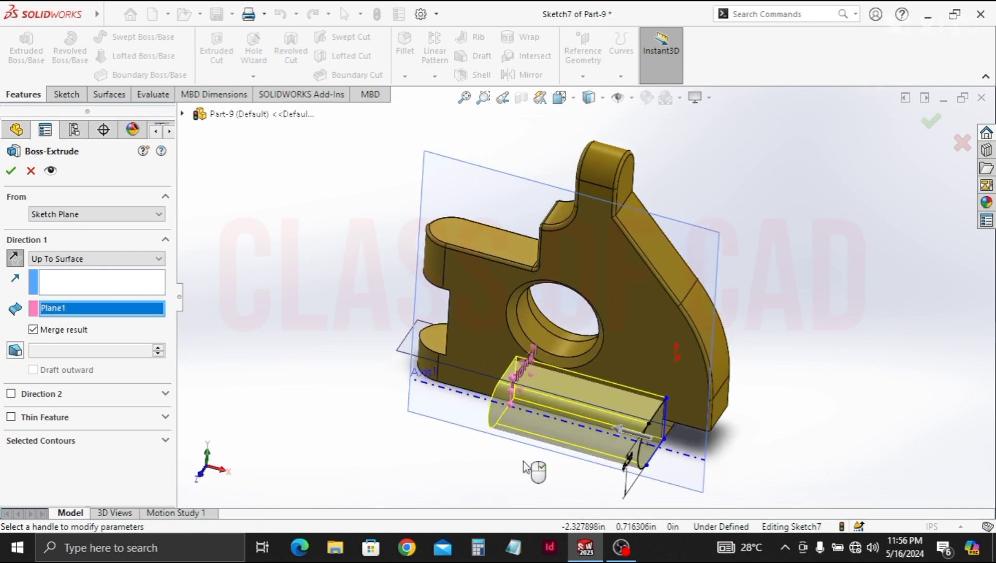
click(11, 172)
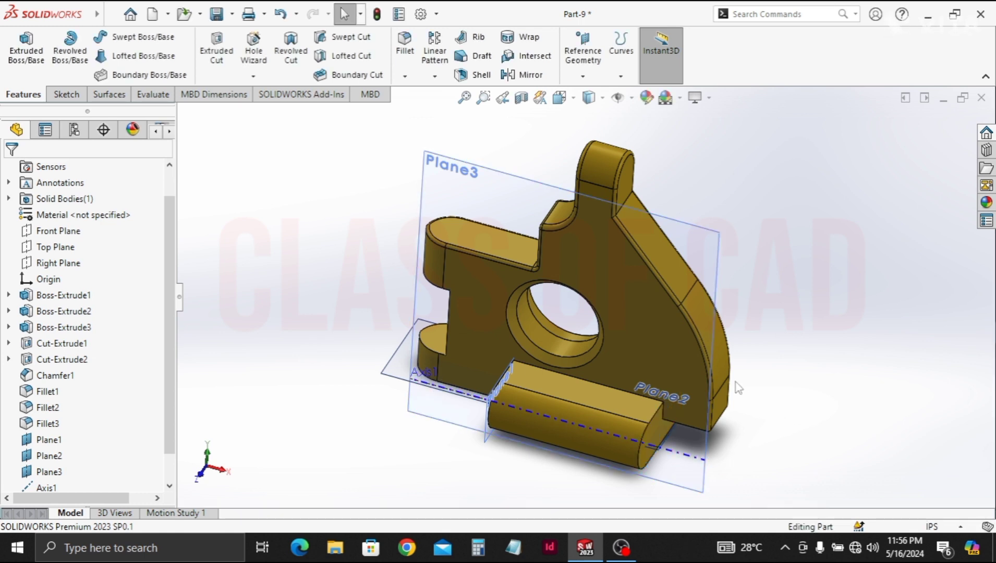
Hide Plane1, Plane2, Plane3 and Axis1 so only the solid bracket shows
scroll(44, 404, down, 1)
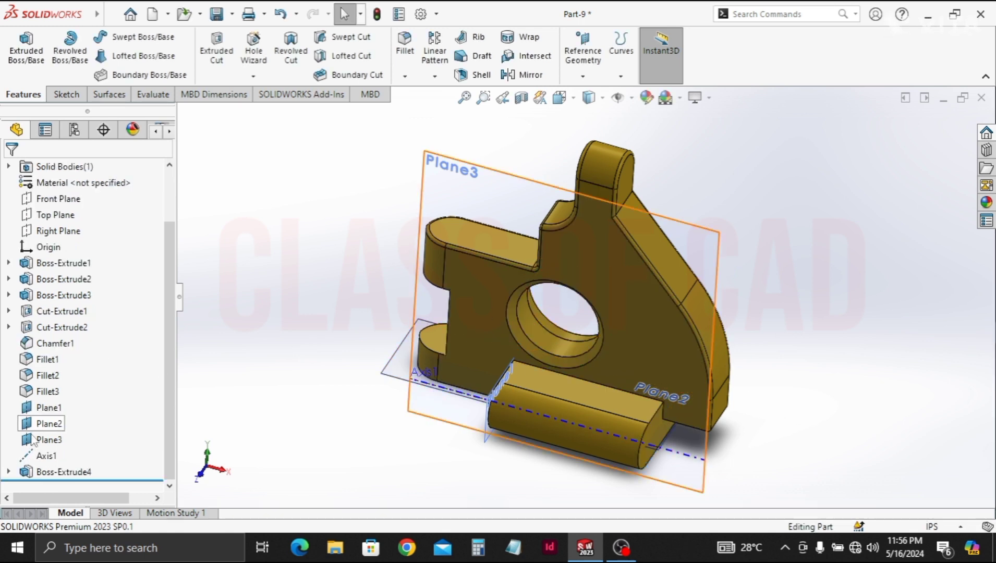
click(46, 408)
shift+click(48, 440)
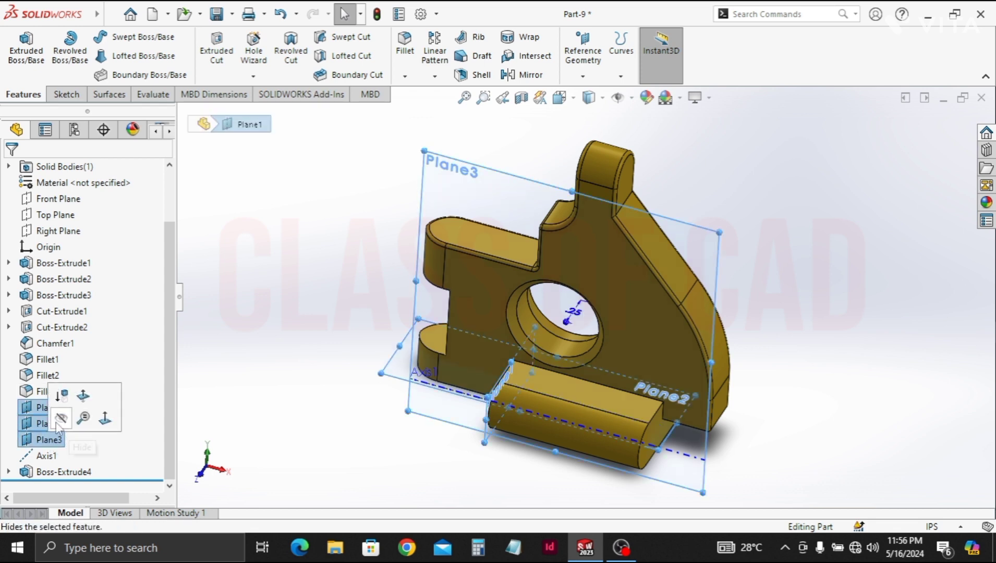
click(59, 421)
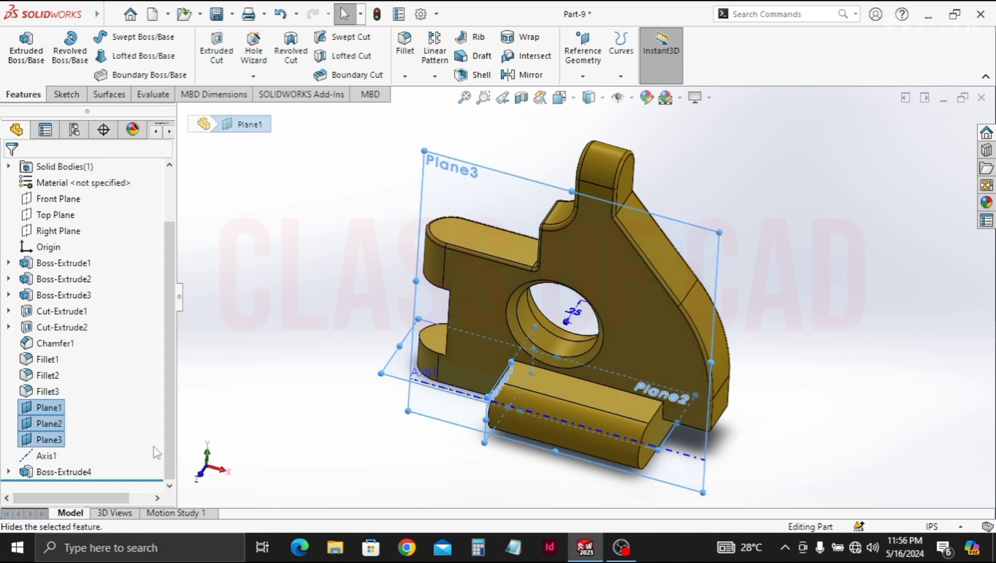
click(455, 397)
click(525, 352)
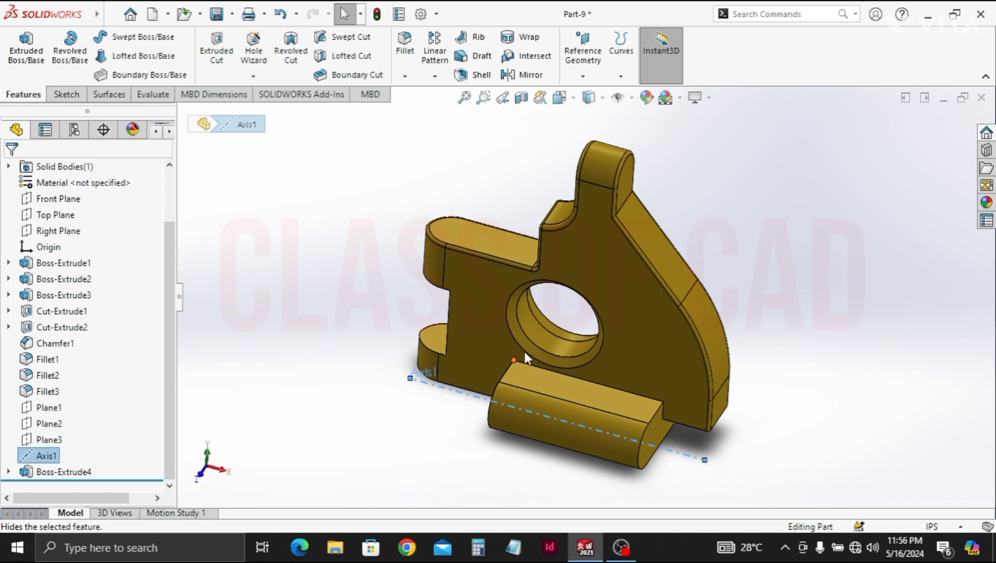
middle_drag(588, 434, 574, 405)
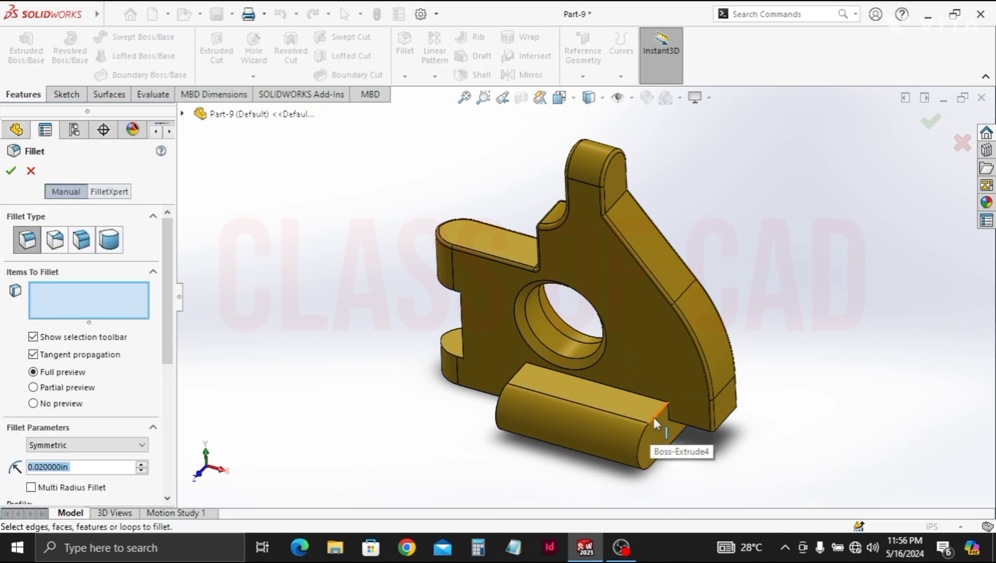
Fillet the bar's end, top and side edges plus two hole rim edges at 0.02 in
click(655, 436)
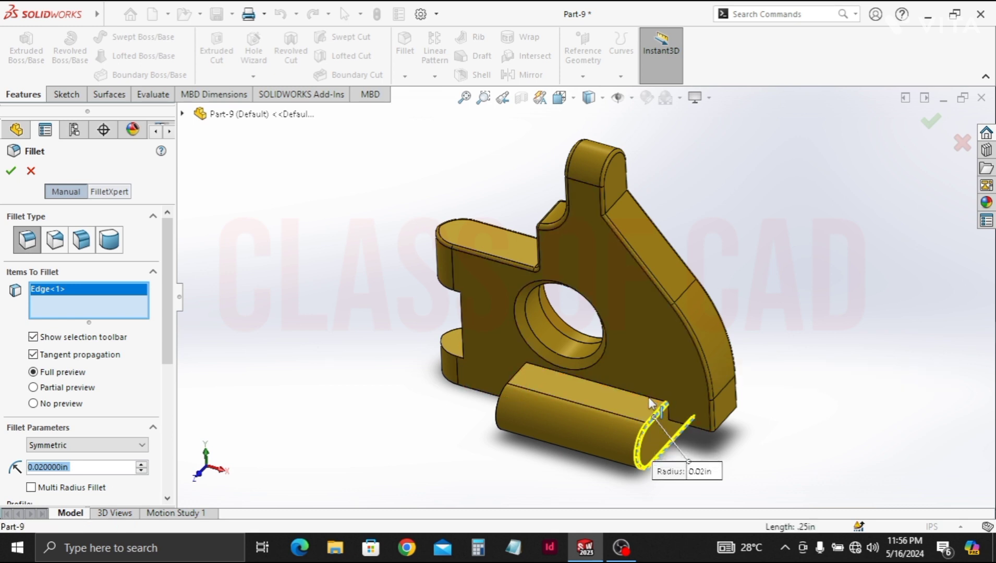
click(503, 381)
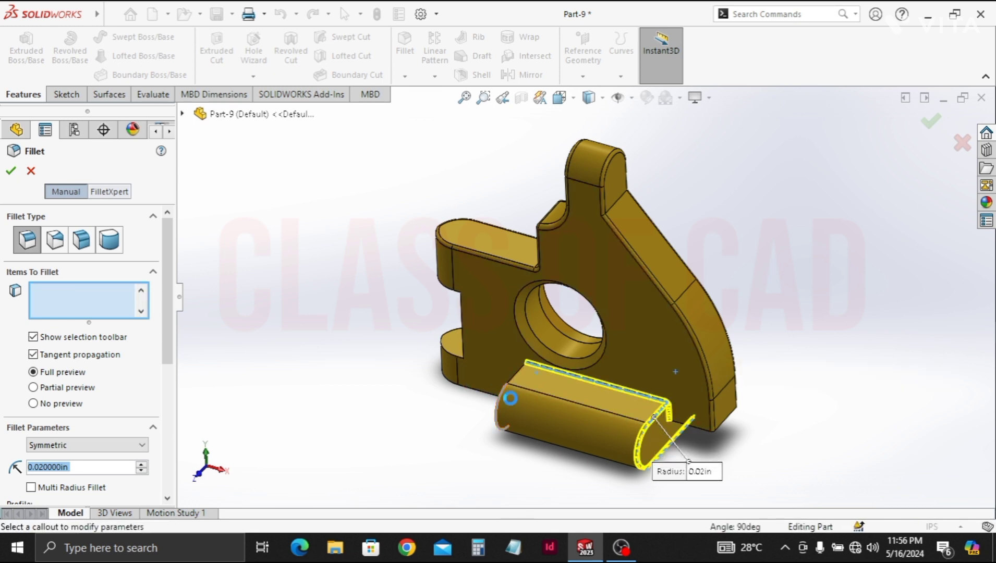
click(510, 398)
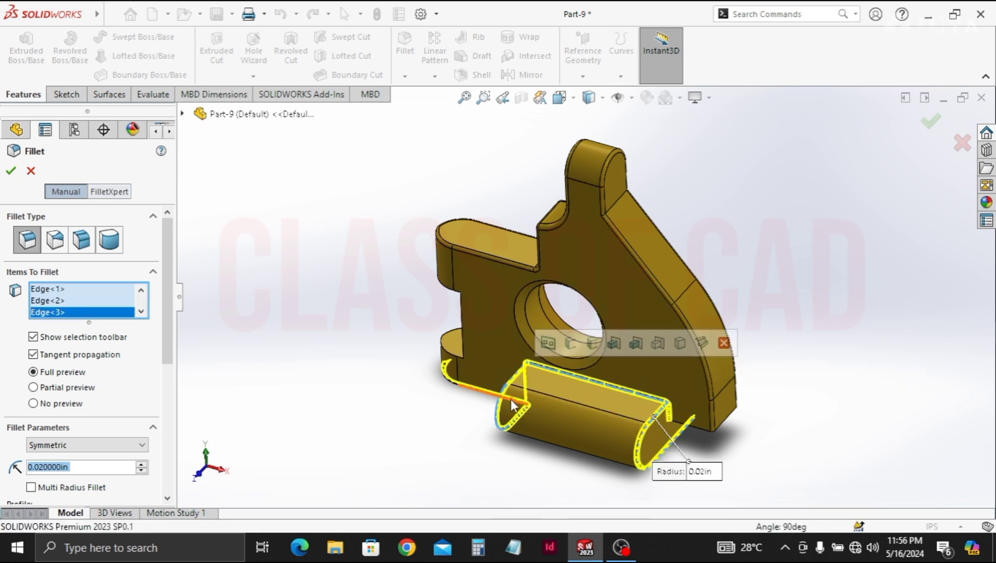
click(529, 347)
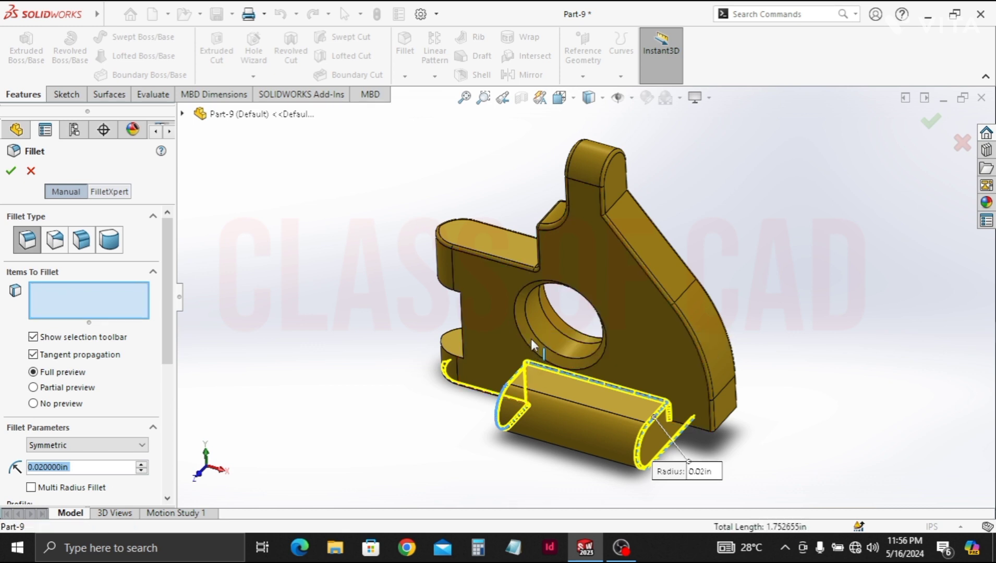
click(528, 368)
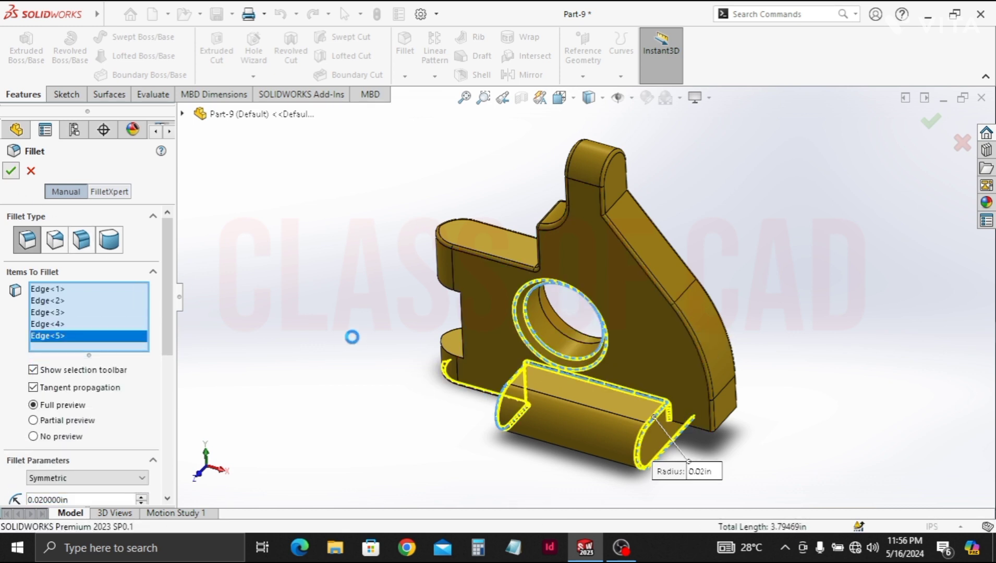
key(Return)
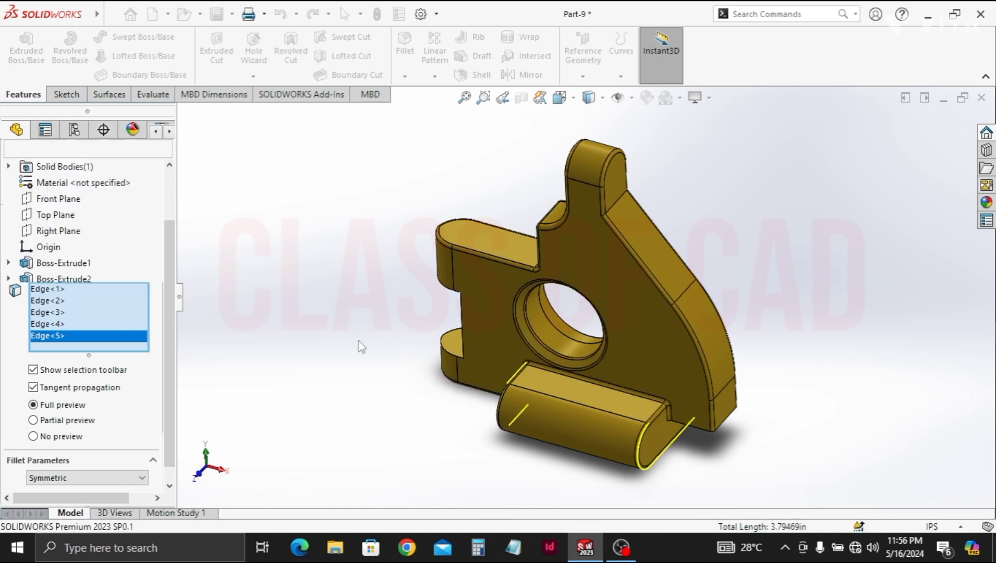
middle_drag(649, 314, 631, 346)
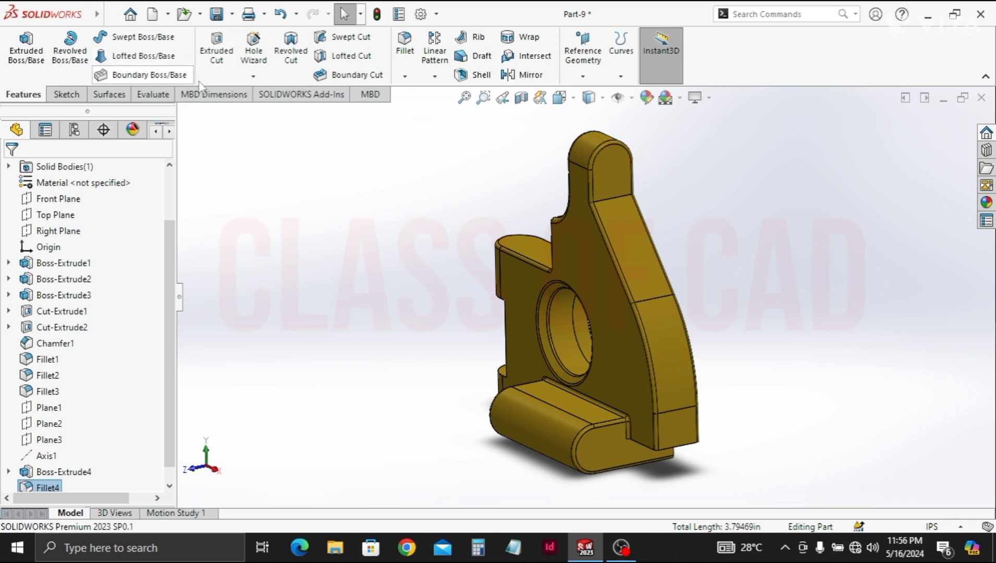
In the Hole Wizard, keep the Ø1.0 hole size and set the end condition to Through All
click(253, 61)
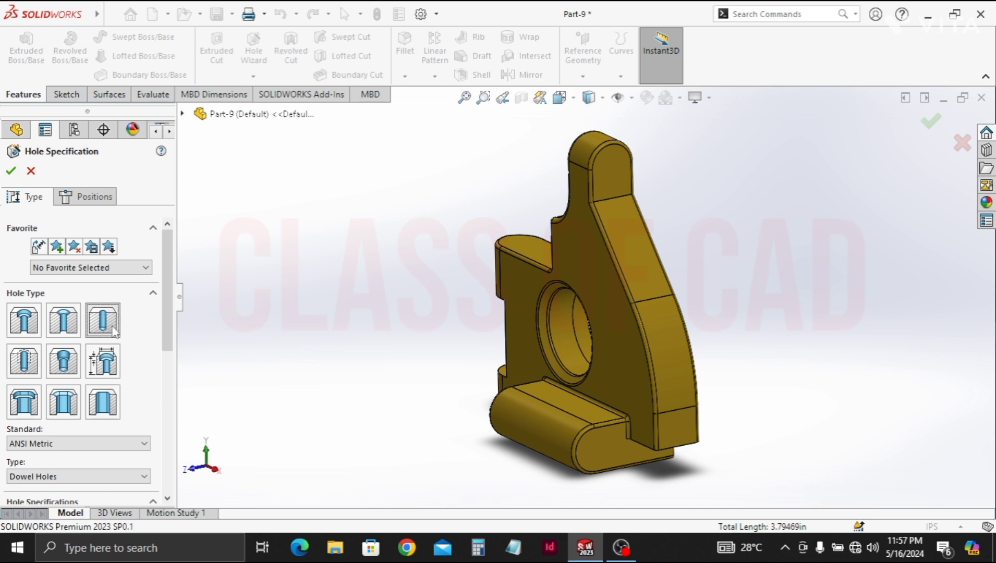
drag(166, 329, 167, 392)
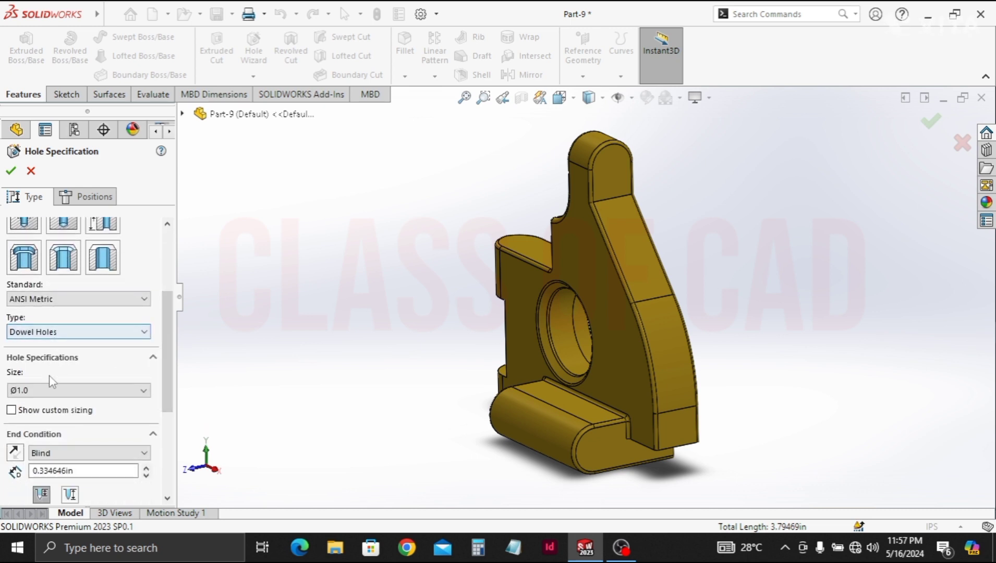
click(46, 390)
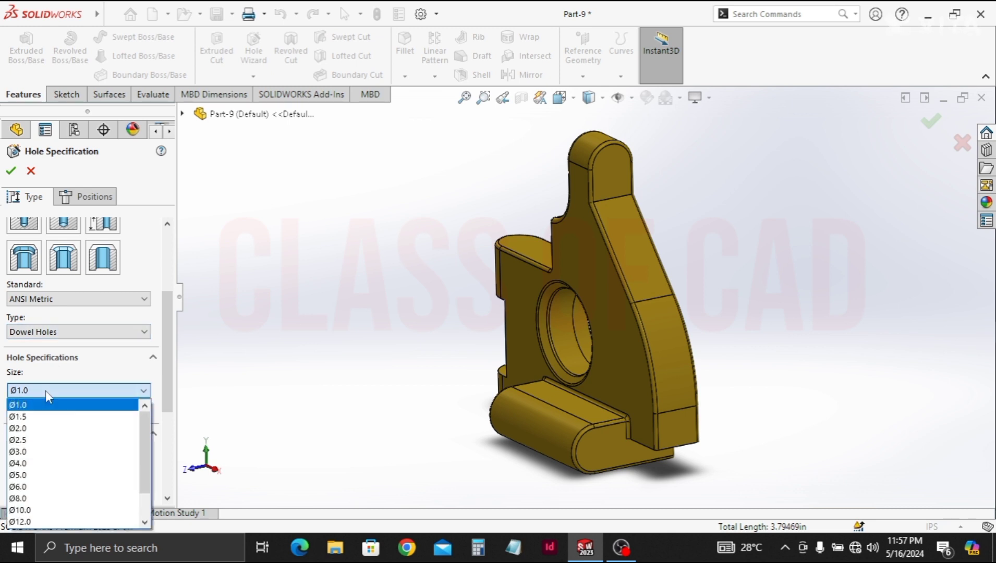
scroll(48, 428, down, 1)
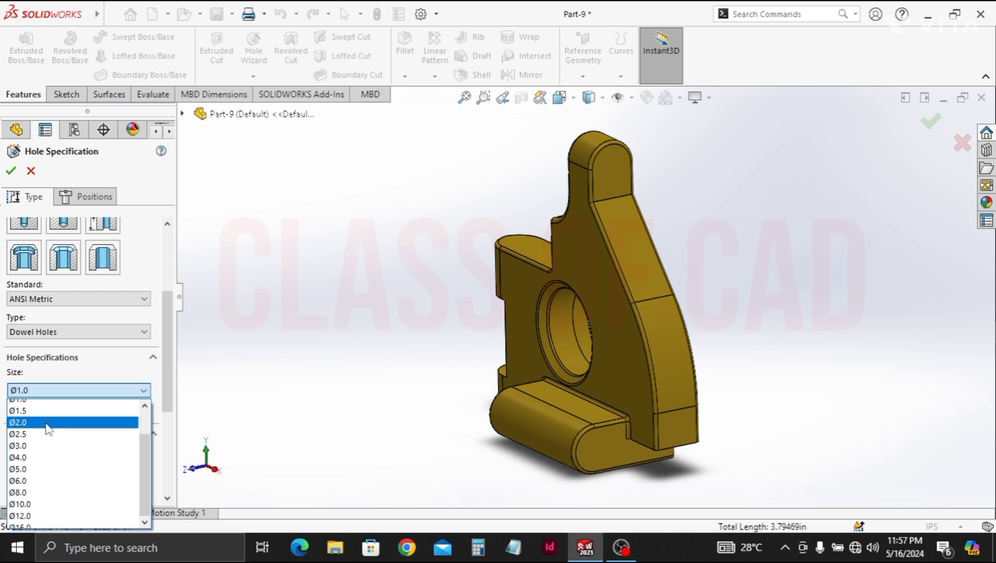
click(112, 392)
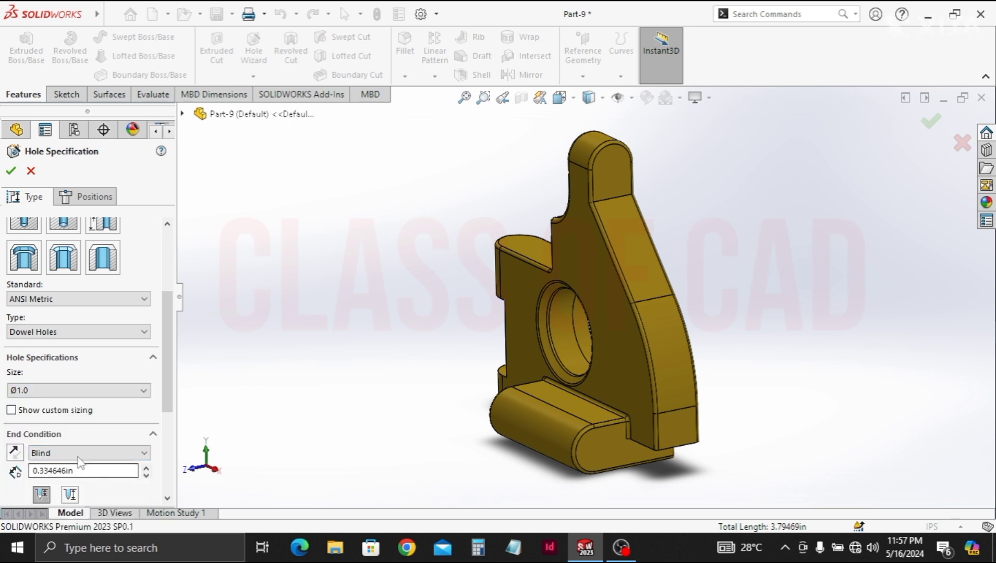
scroll(82, 471, down, 3)
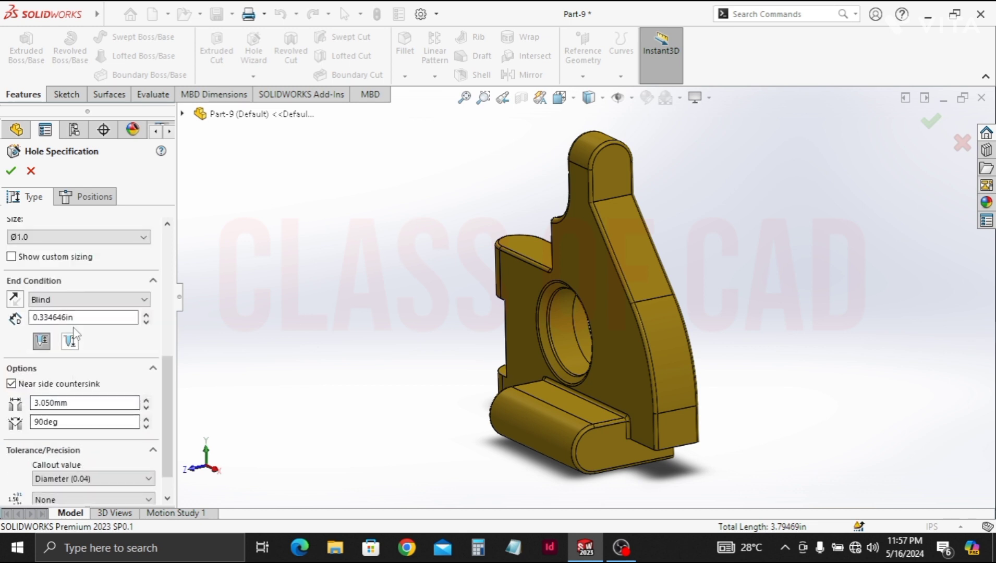
click(68, 299)
click(69, 322)
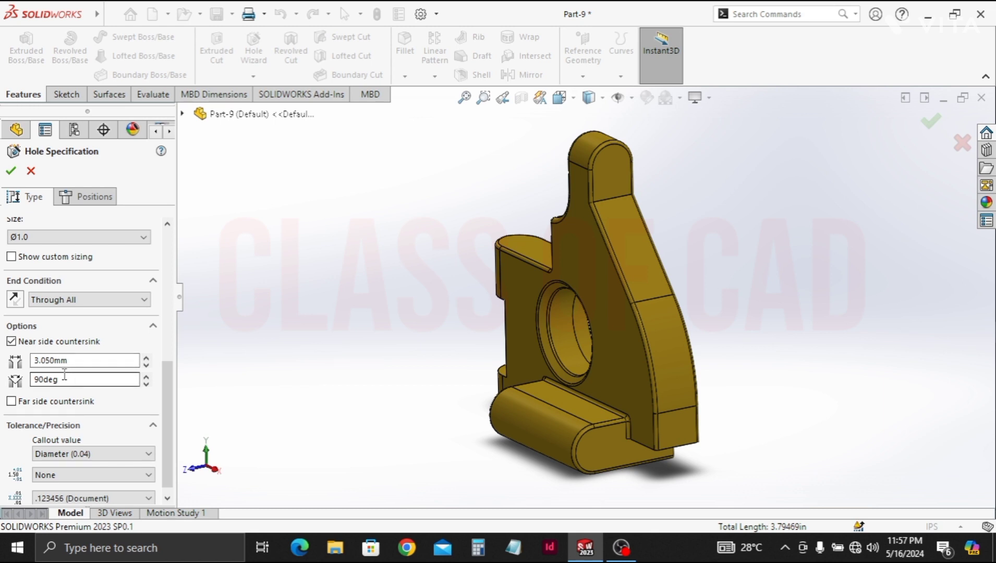
Check the Hex Bolt fastener type, then cancel the hole without creating it
drag(164, 405, 163, 317)
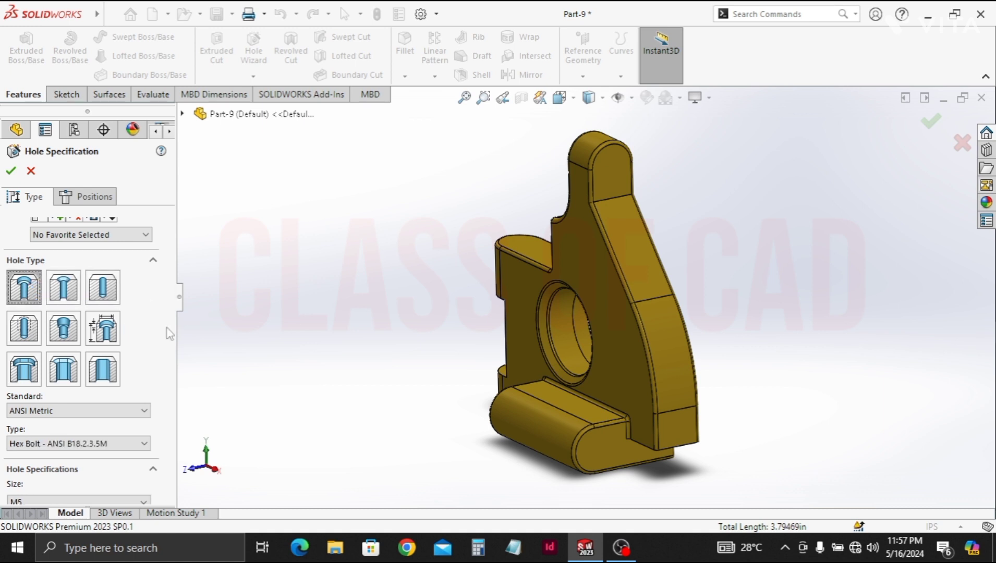
drag(165, 329, 157, 378)
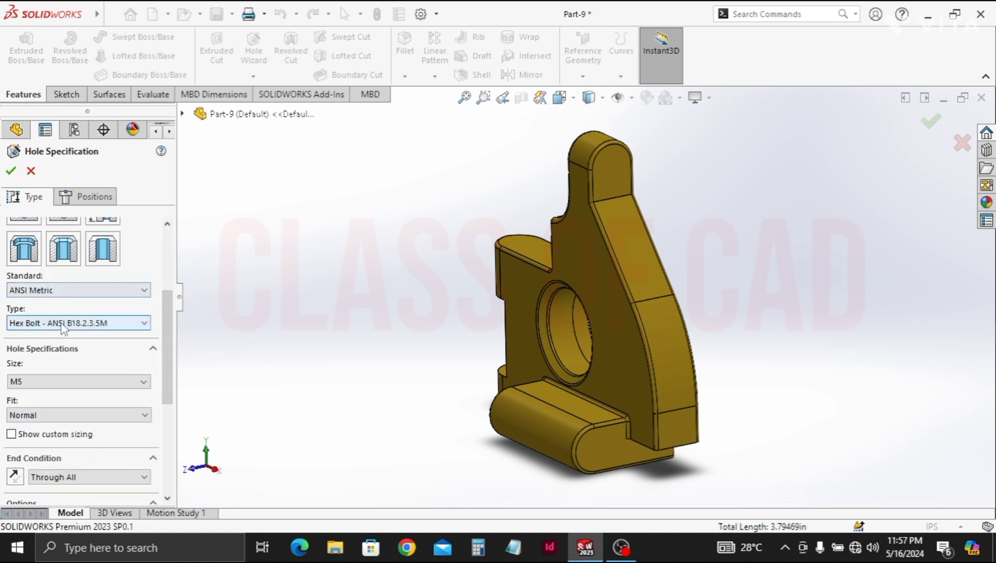
click(63, 324)
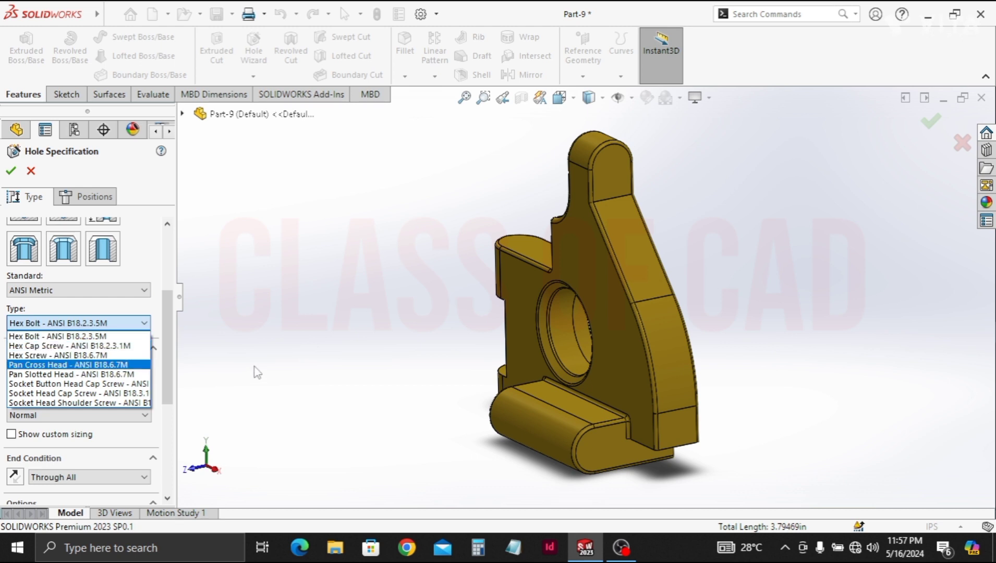
click(269, 354)
key(Escape)
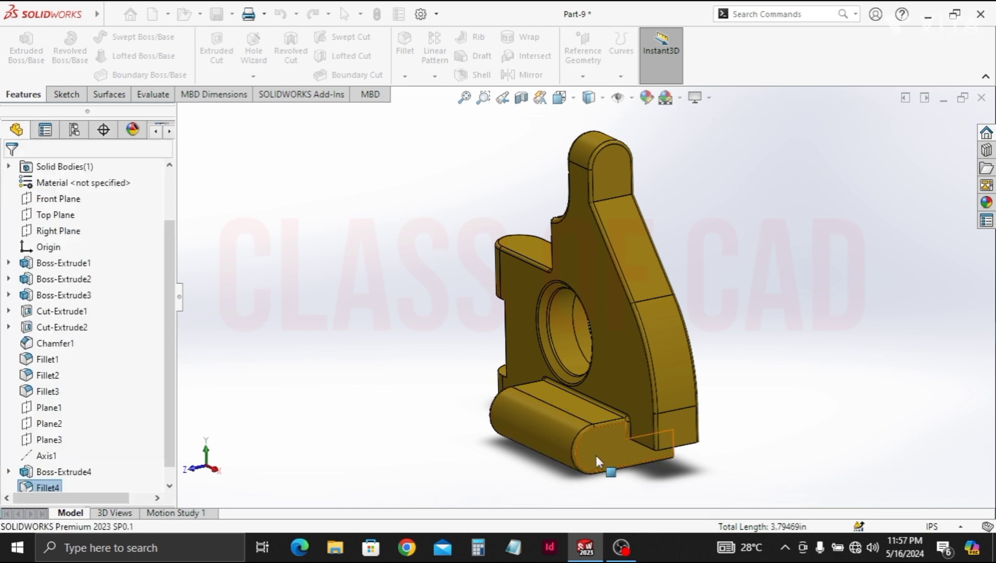
Sketch a circle on the lower boss end face, centred on its arc centre
click(724, 434)
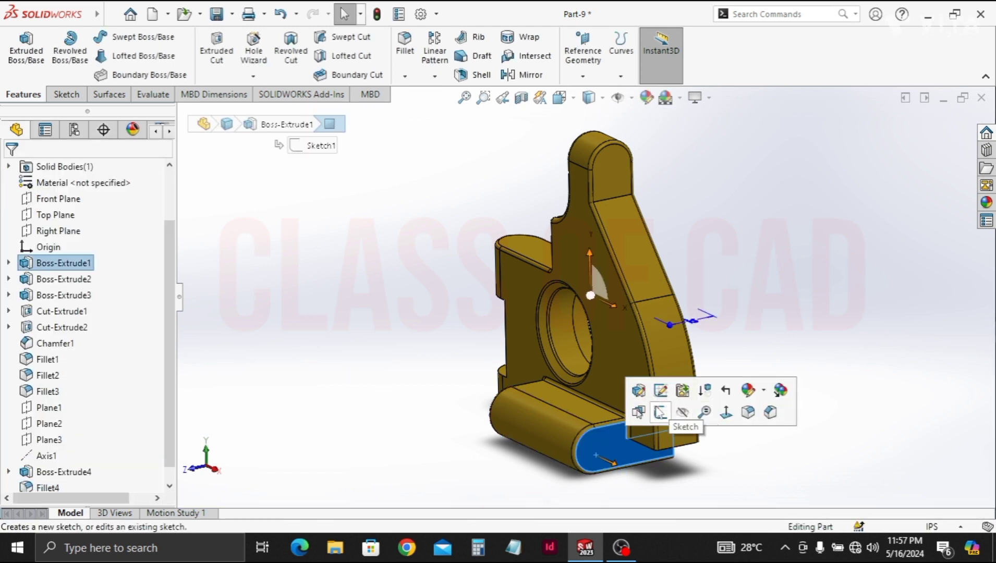
click(659, 413)
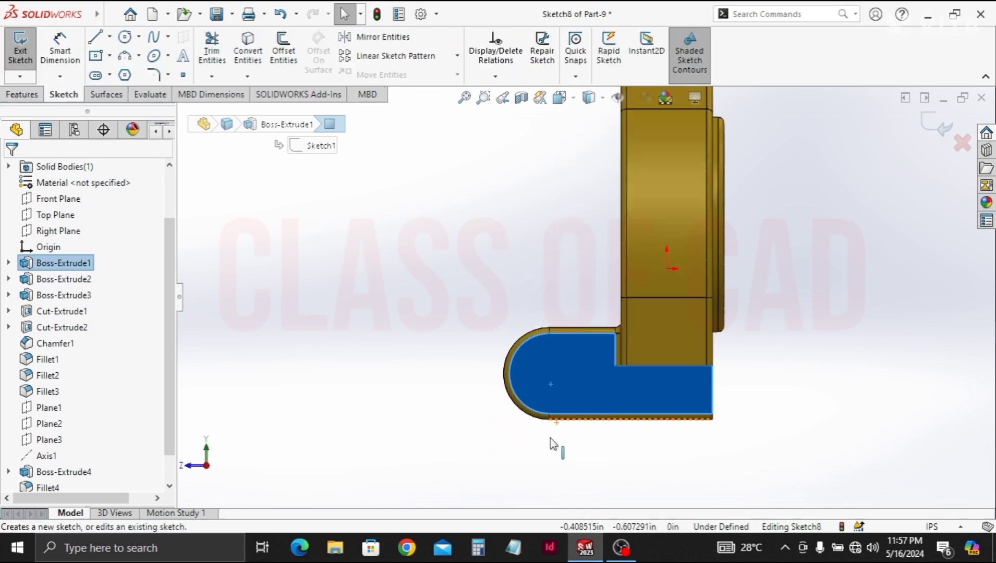
click(228, 154)
click(124, 38)
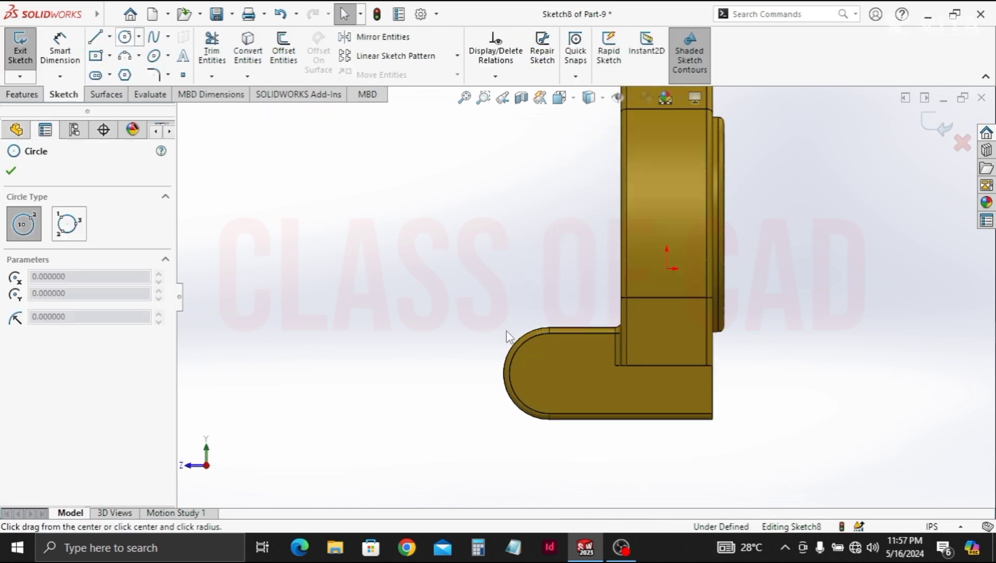
click(548, 373)
click(539, 362)
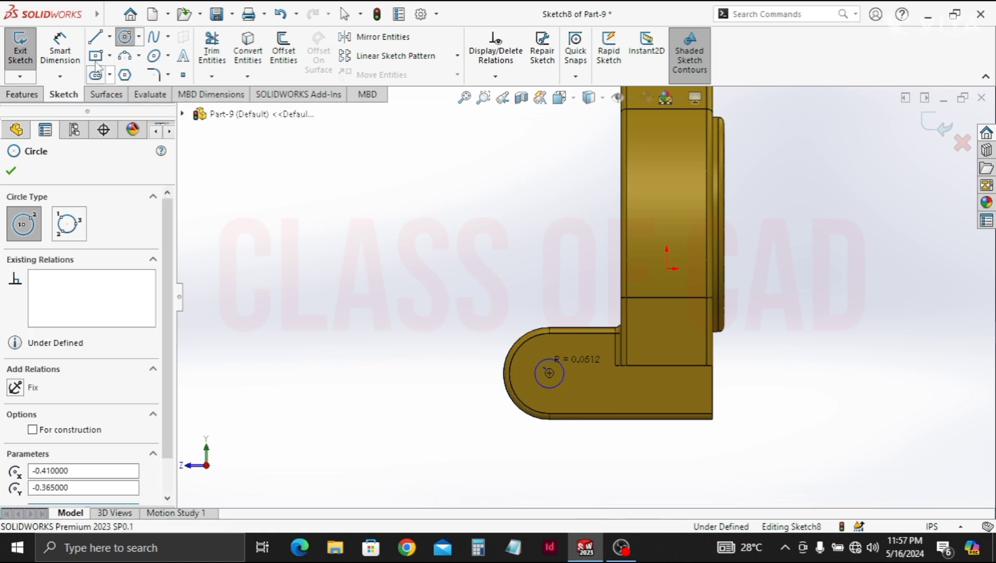
key(Escape)
Dimension the circle's diameter to 0.13 in
click(539, 360)
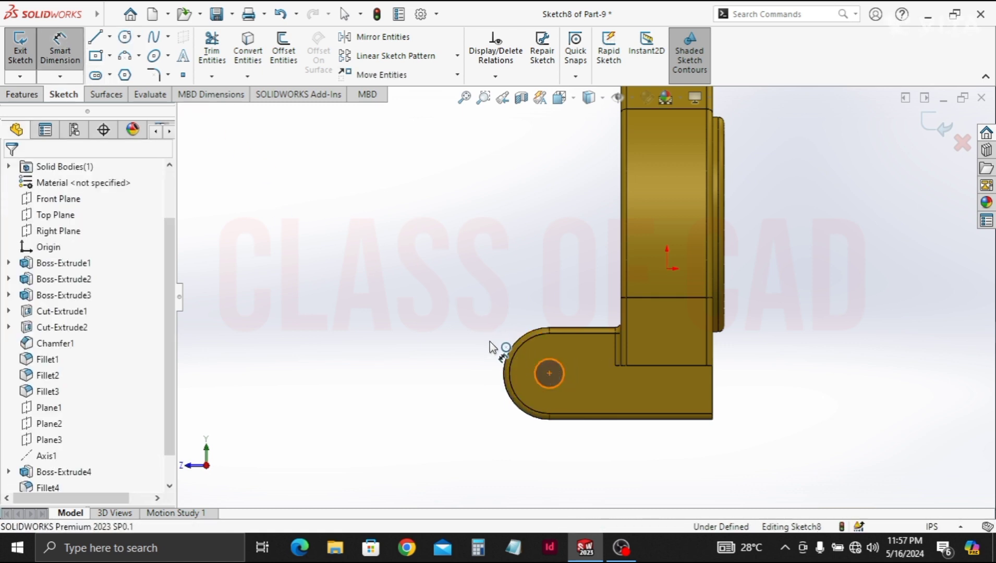
click(479, 318)
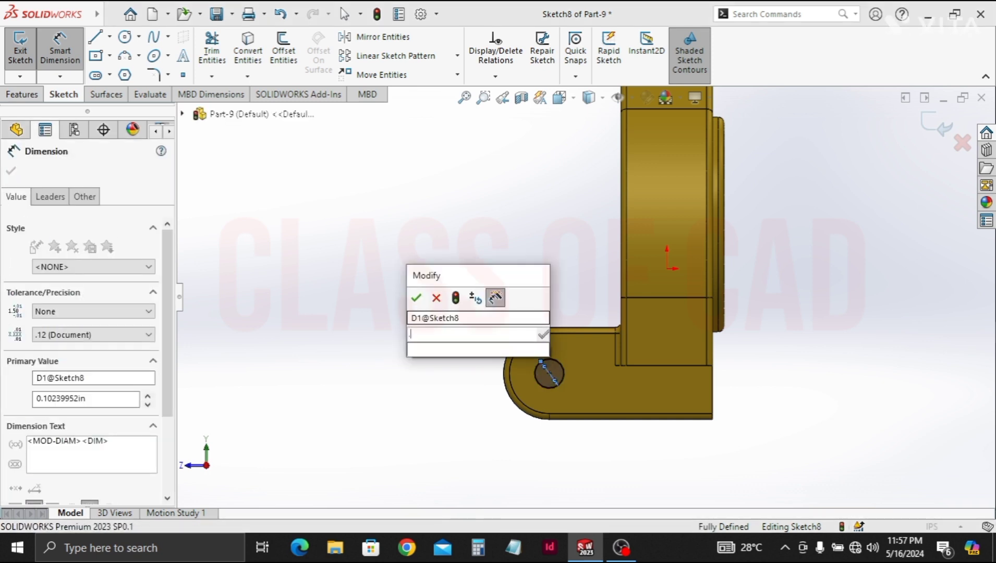
text(.125)
key(Escape)
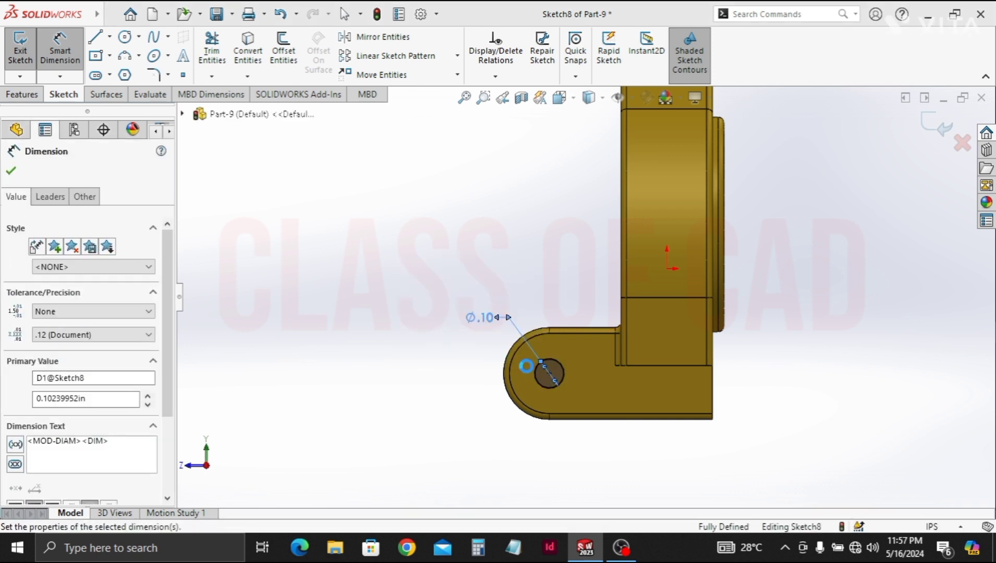
key(Escape)
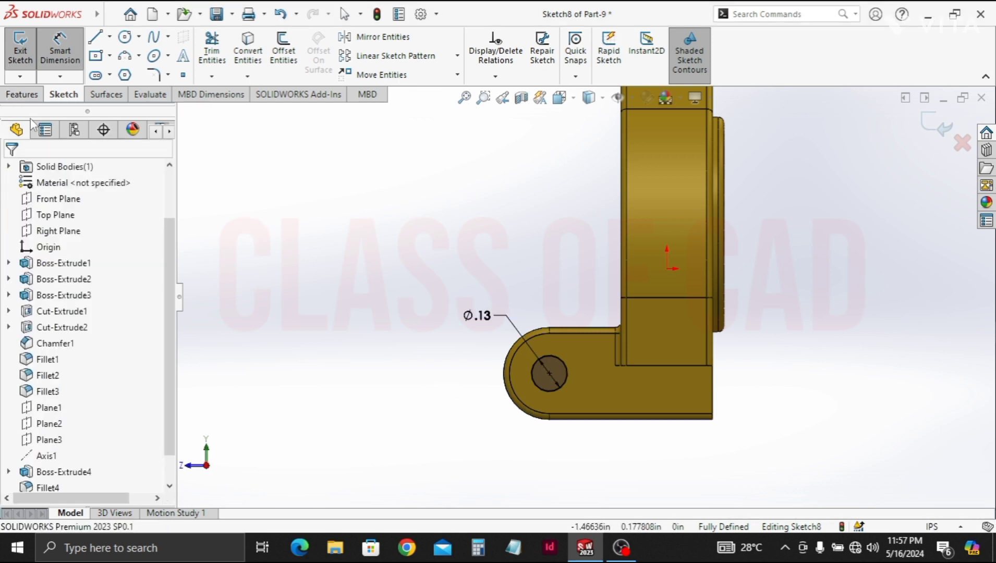
key(Escape)
Extrude-cut the circle Through All to form the pin hole
click(23, 95)
click(216, 52)
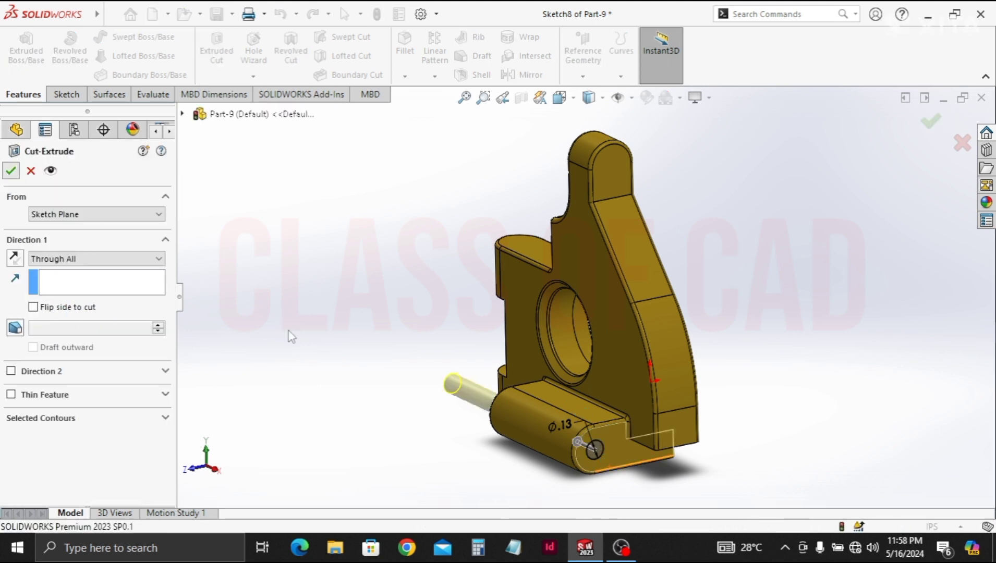
key(Return)
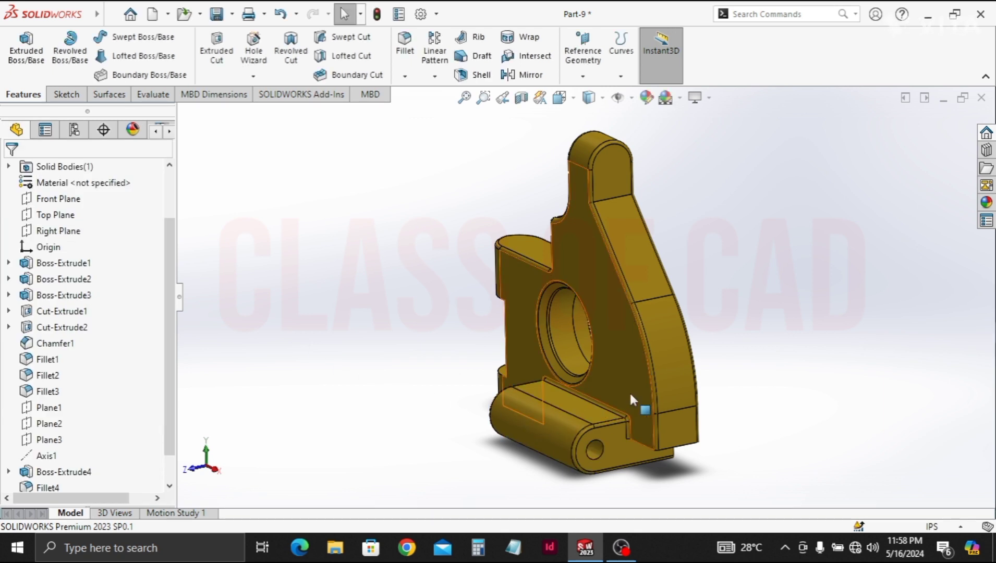
Create Plane4 offset 0.5 in inward from the boss side face and sketch on it
click(583, 76)
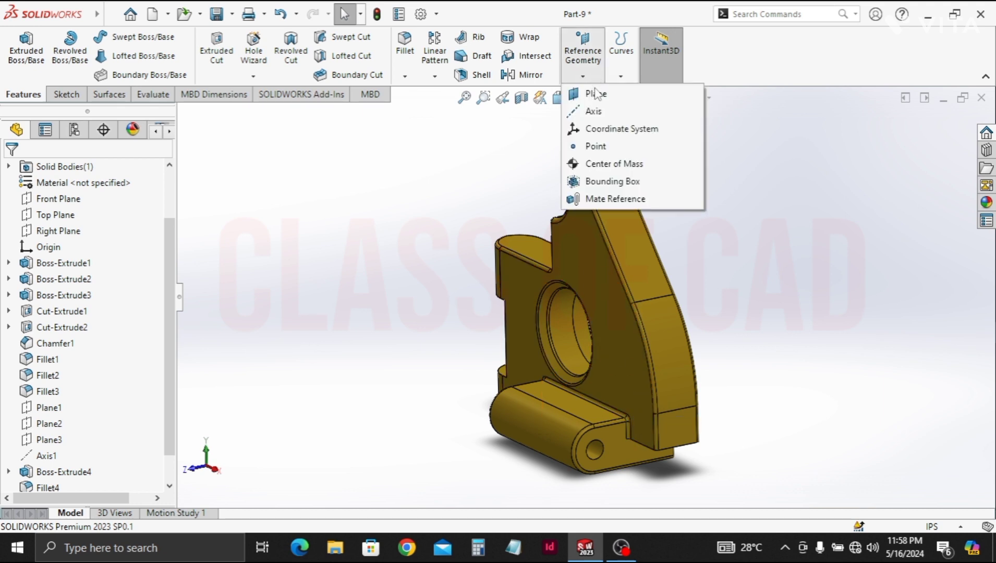
click(592, 96)
click(675, 442)
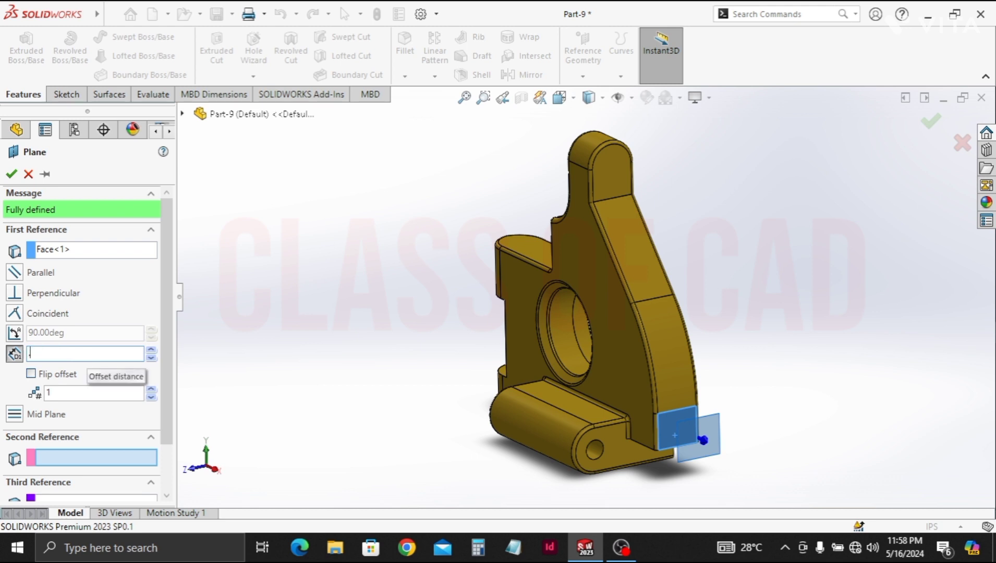
click(32, 374)
click(12, 176)
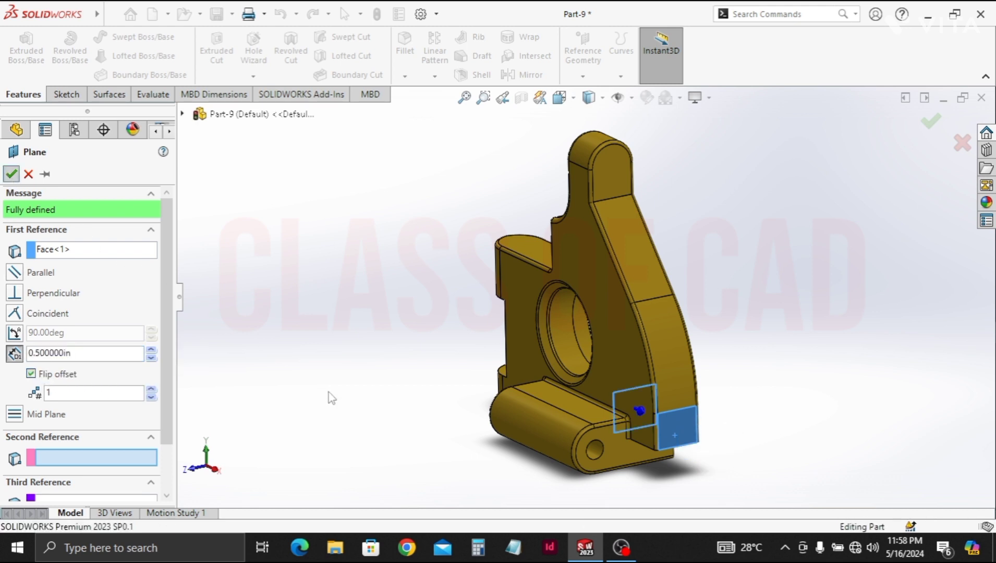
right_click(632, 433)
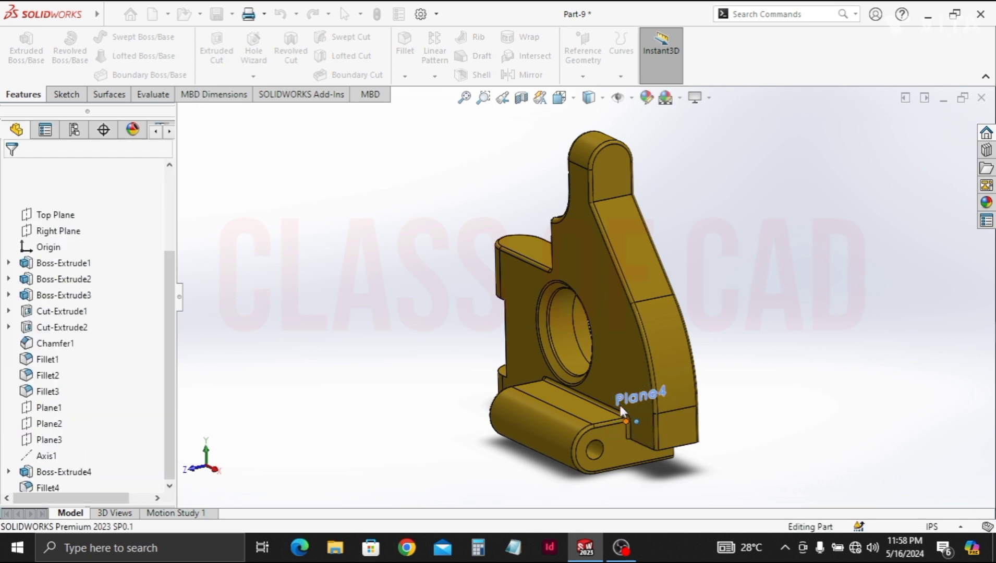
click(618, 403)
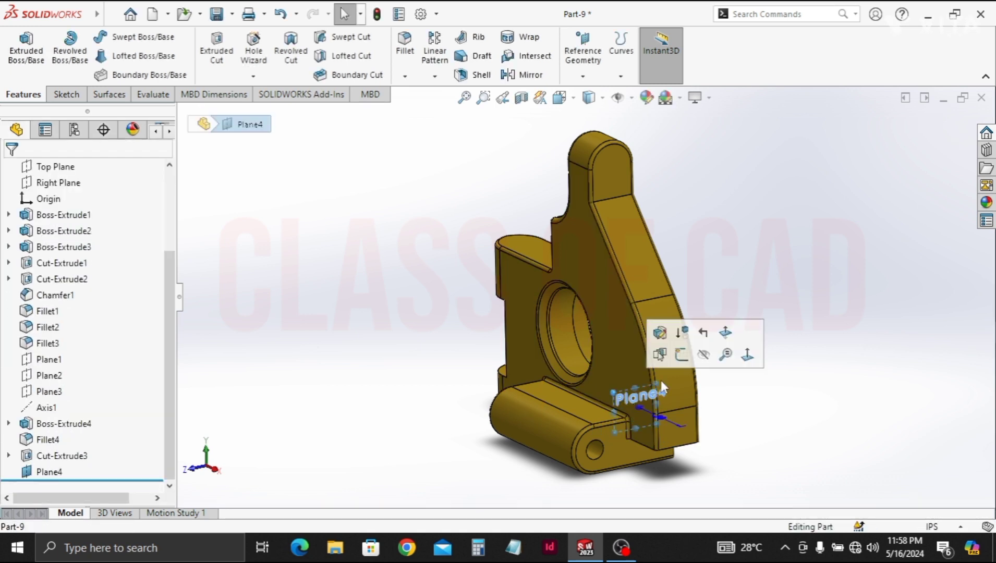
click(686, 362)
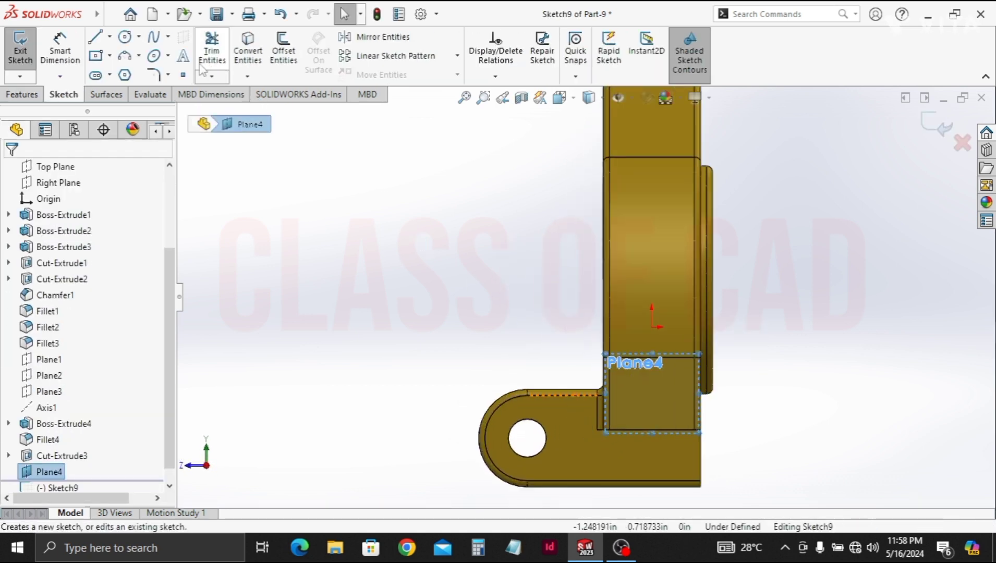
Draw a diagonal line from the boss top to the upright wall and make a 0.1 in Rib1
click(92, 42)
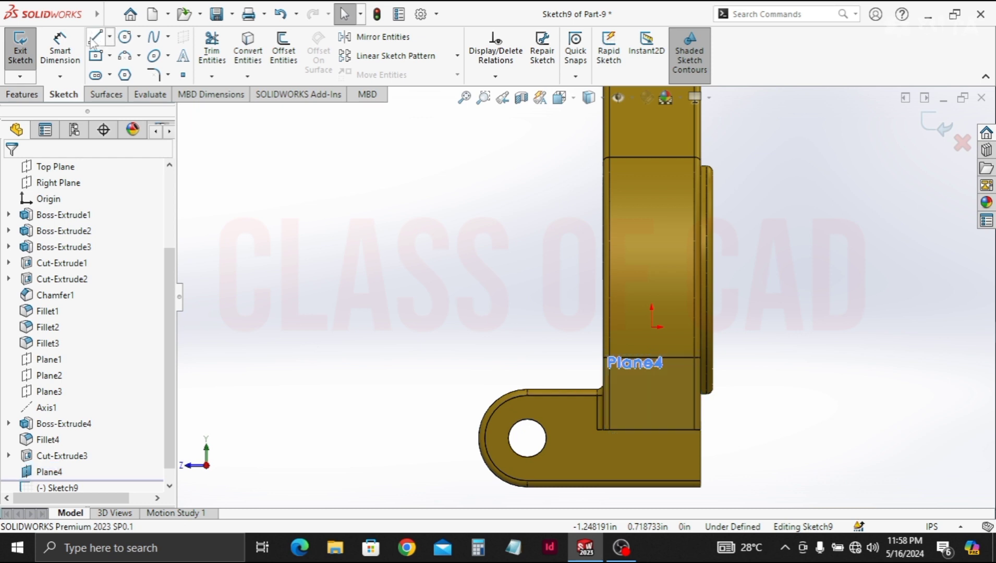
click(531, 390)
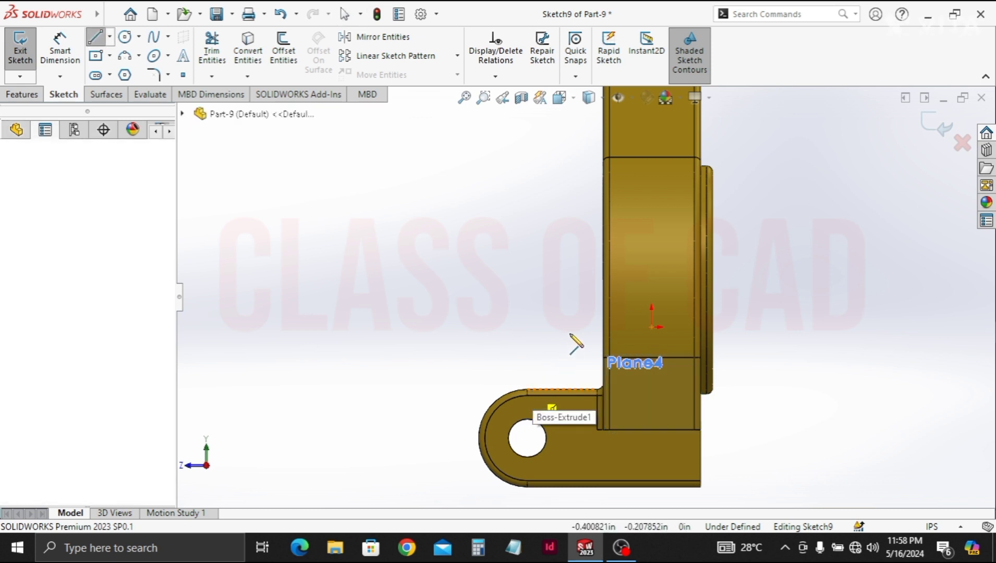
click(602, 306)
key(Escape)
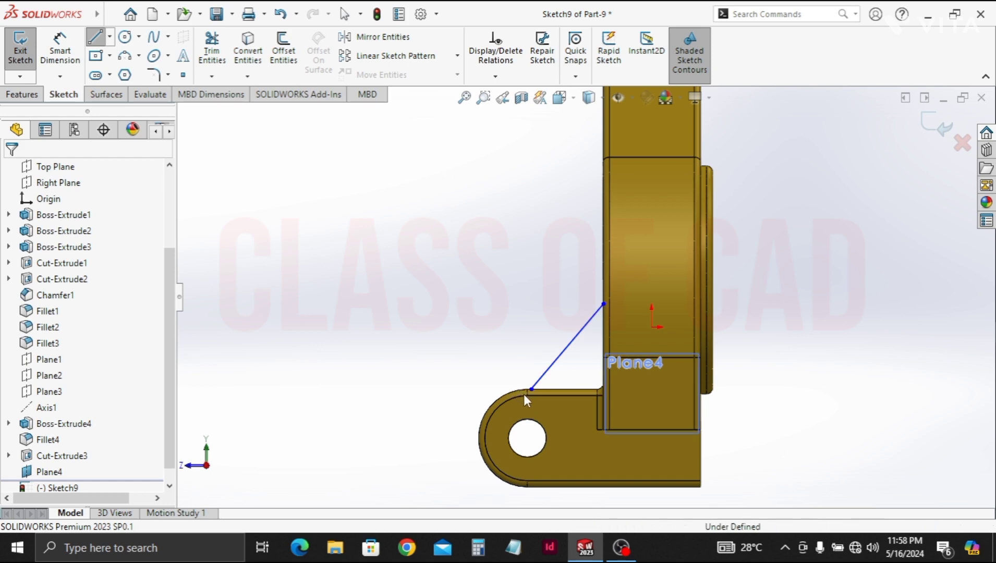
middle_drag(523, 394, 553, 434)
click(22, 95)
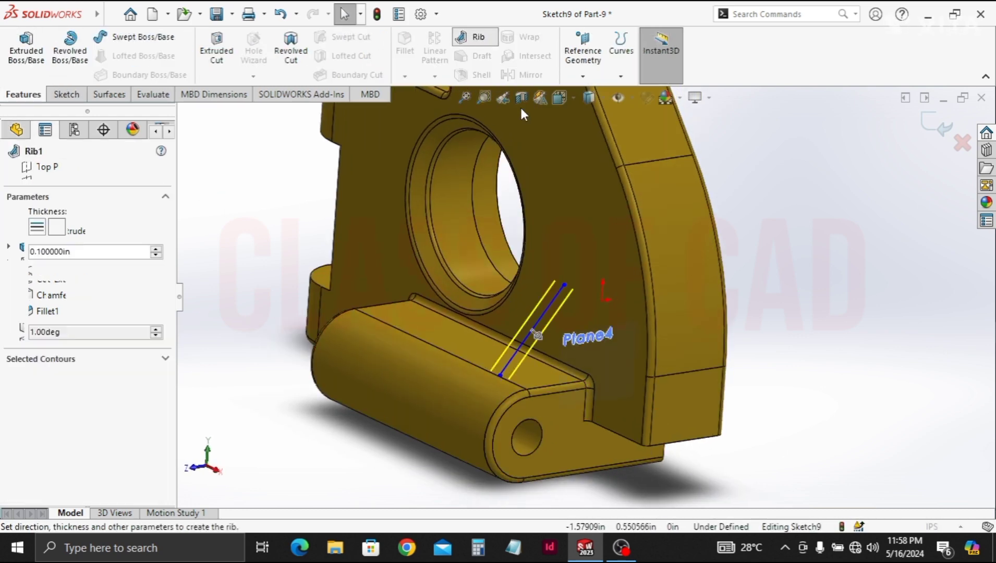
click(10, 170)
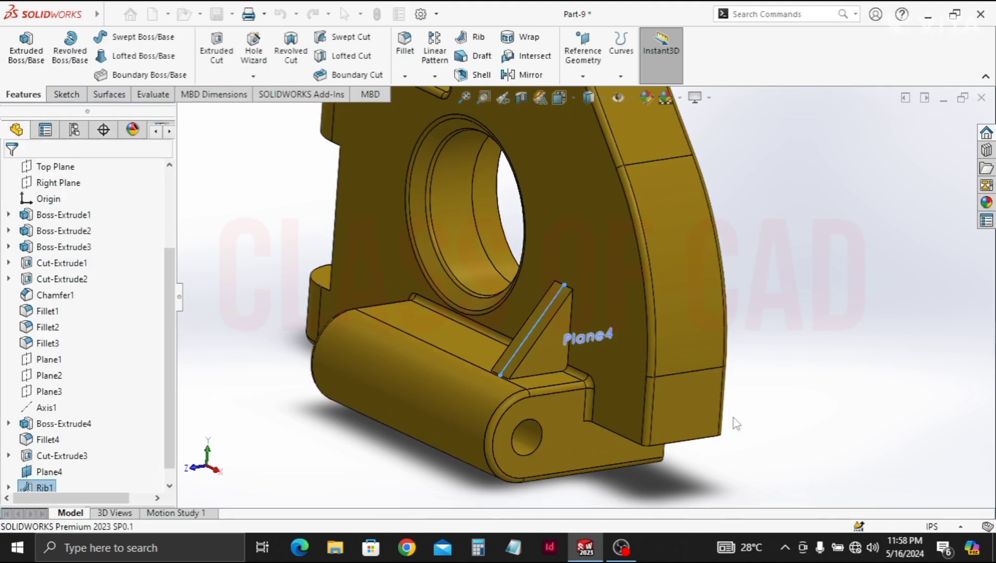
middle_drag(617, 410, 595, 402)
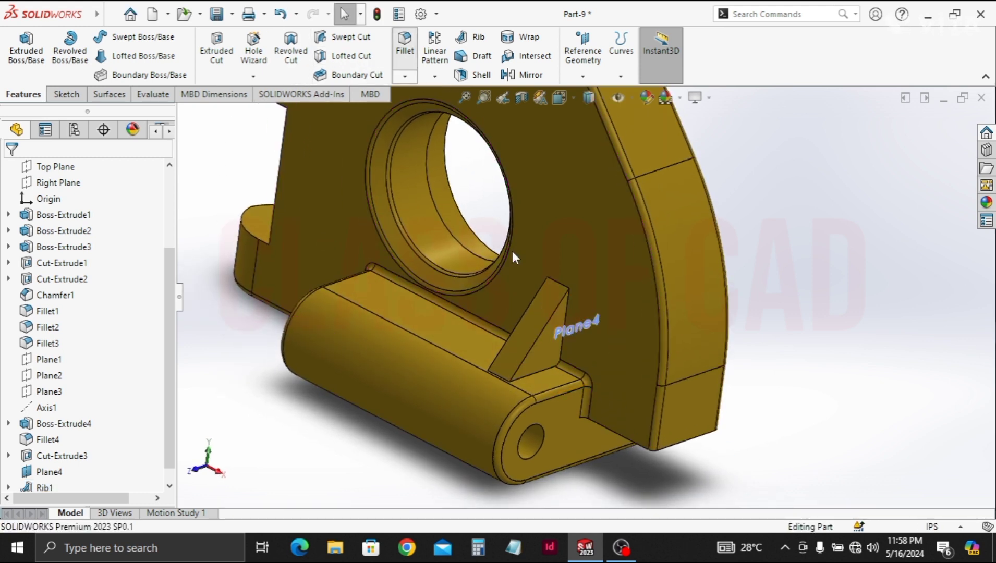
Round the three Rib1 edges with 0.02 in fillets
click(534, 344)
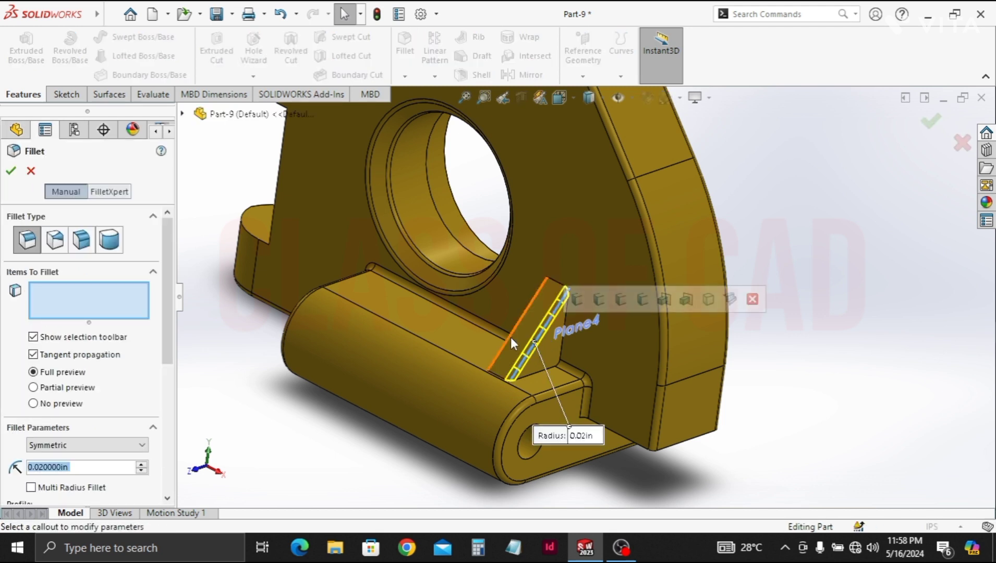
click(508, 342)
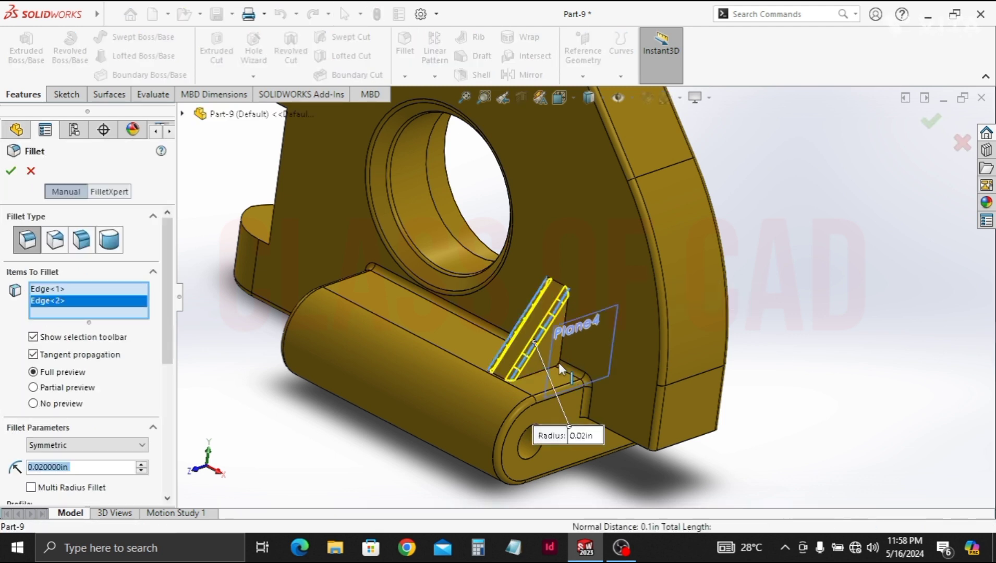
click(511, 391)
scroll(516, 397, down, 2)
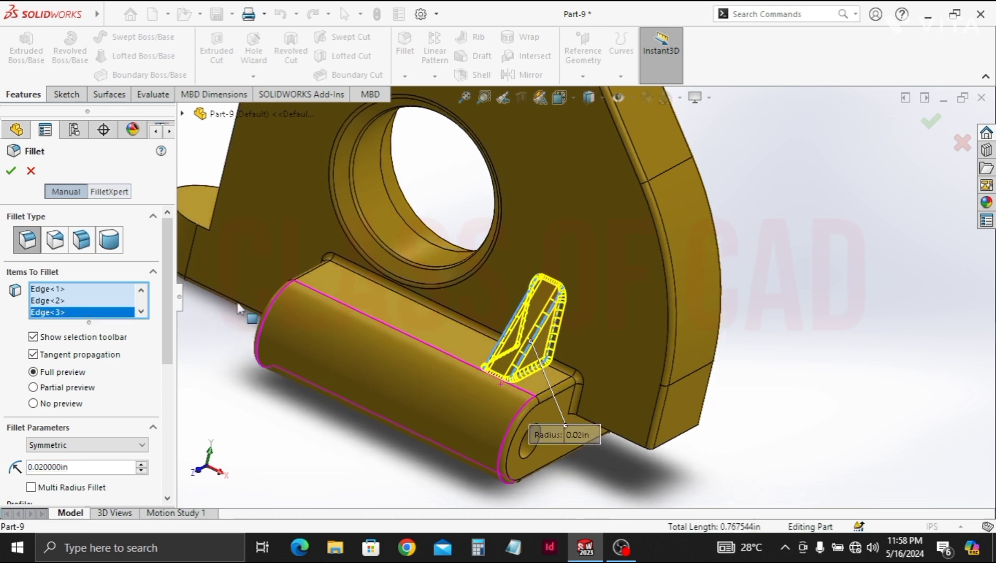
click(9, 177)
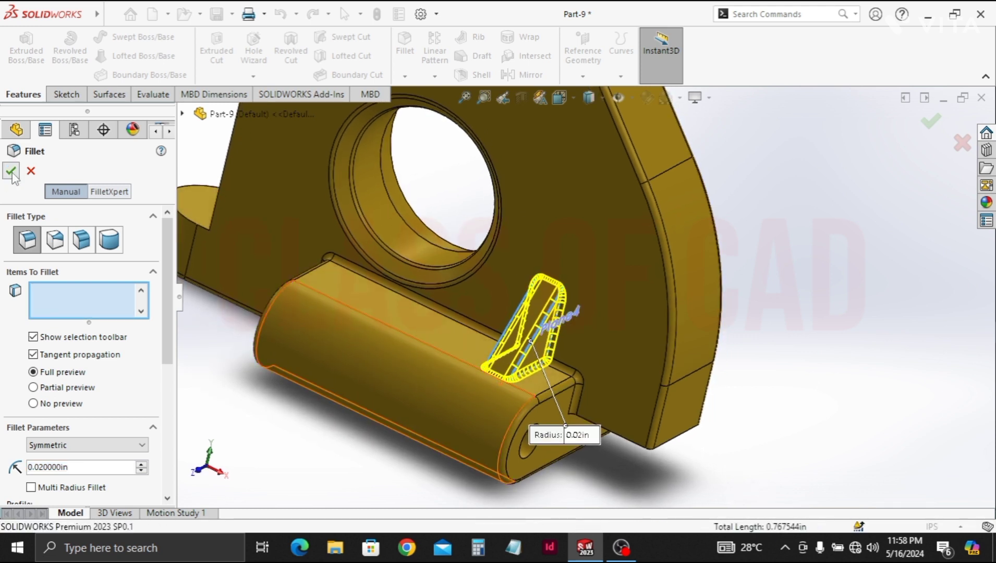
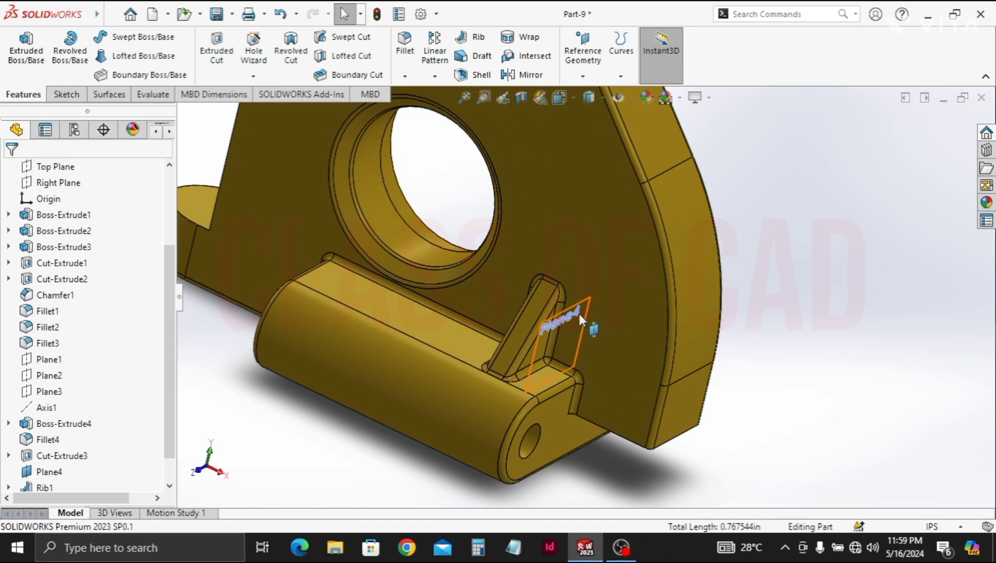
Create Plane5 offset 1 in from the bracket's bottom face, flipped upward, and select it
mouse_move(589, 327)
middle_down()
mouse_move(564, 269)
mouse_move(433, 436)
middle_up()
click(425, 454)
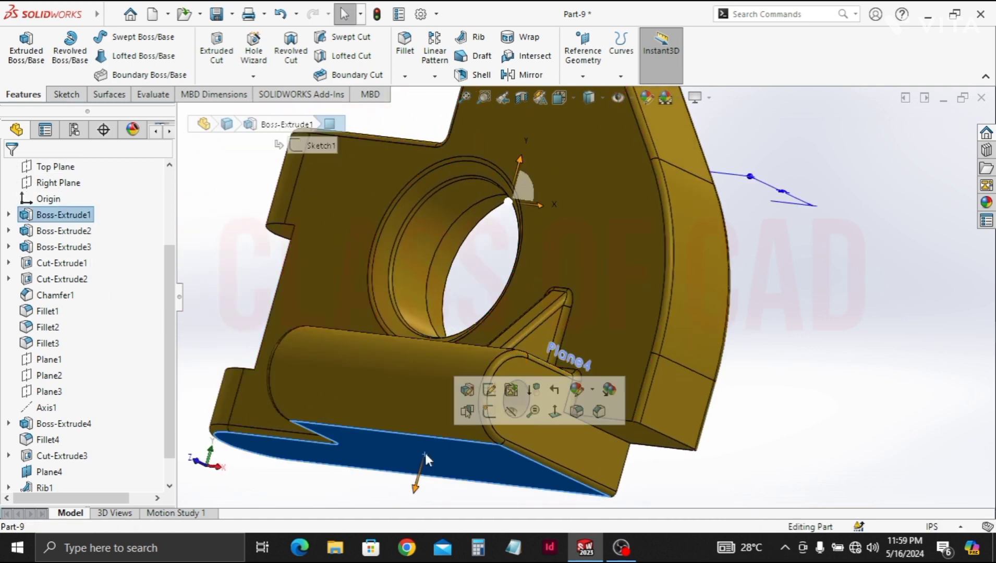
click(582, 63)
click(597, 93)
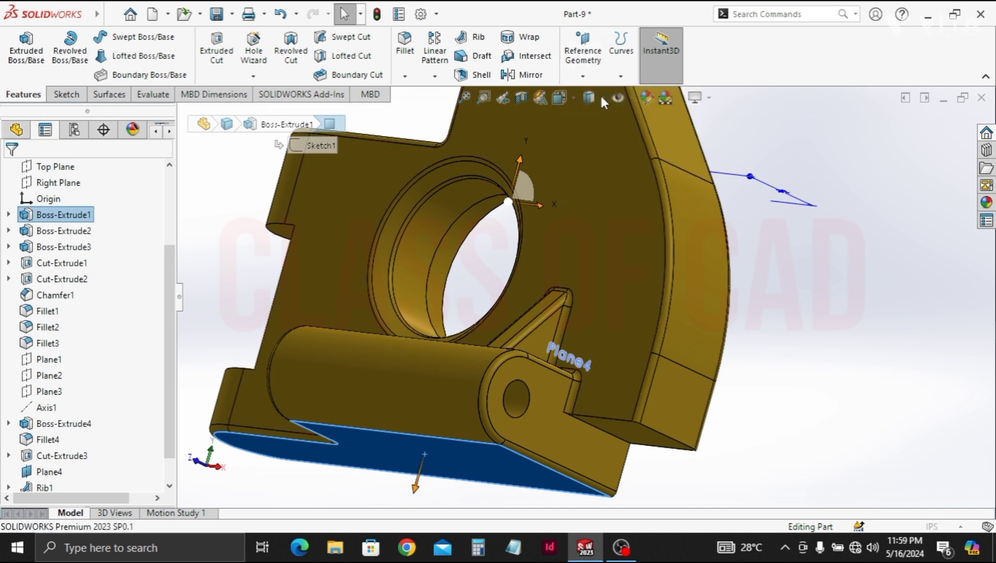
text(1)
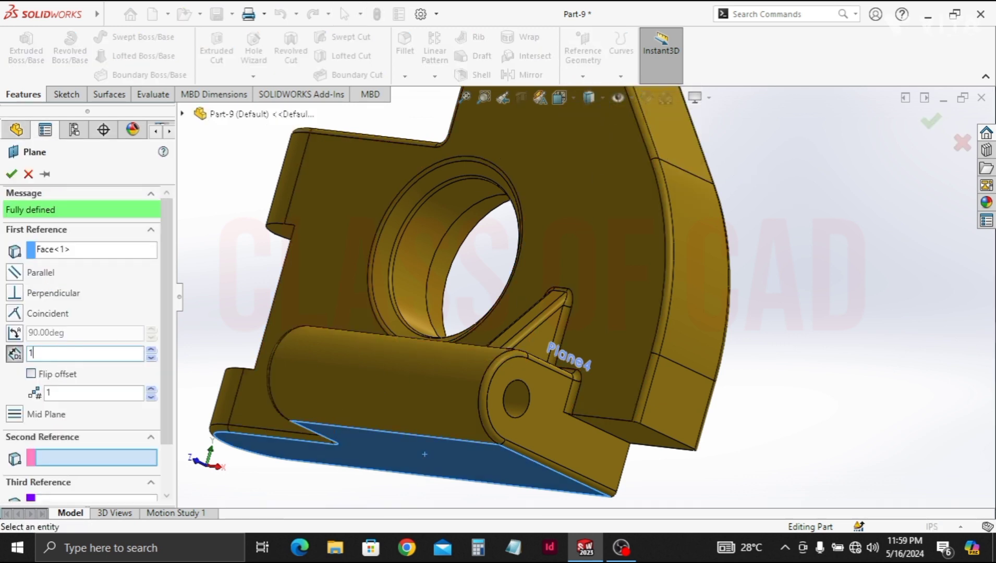
key(Return)
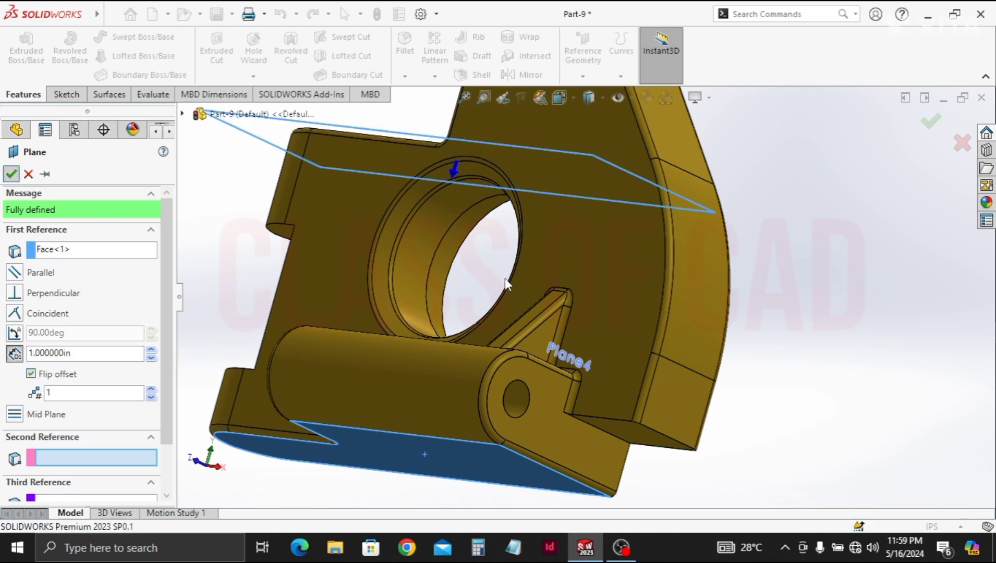
key(Return)
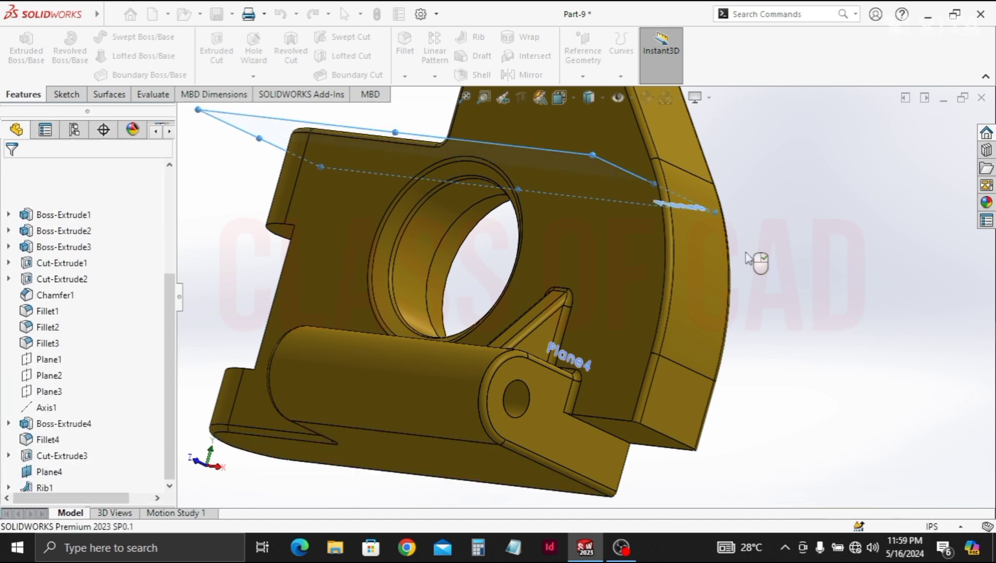
middle_drag(740, 244, 763, 296)
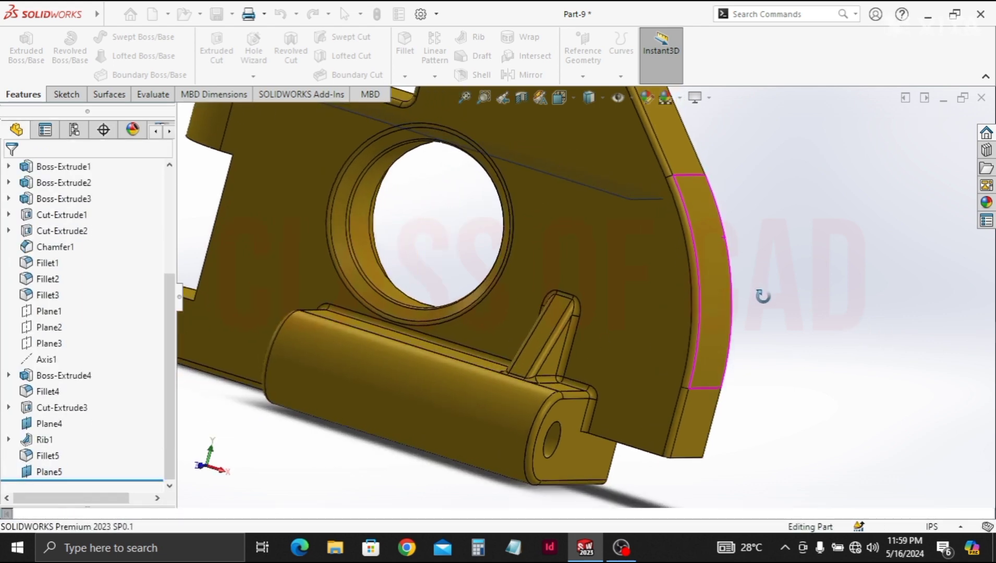
click(637, 199)
Start a sketch on Plane5 and view it straight-on with the top ear centred
click(701, 158)
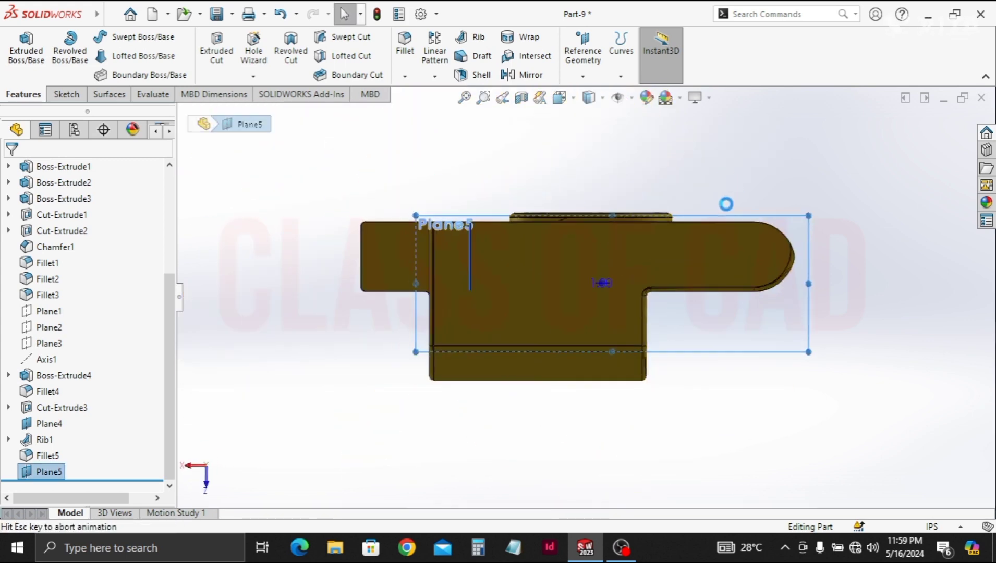
key(ctrl+7)
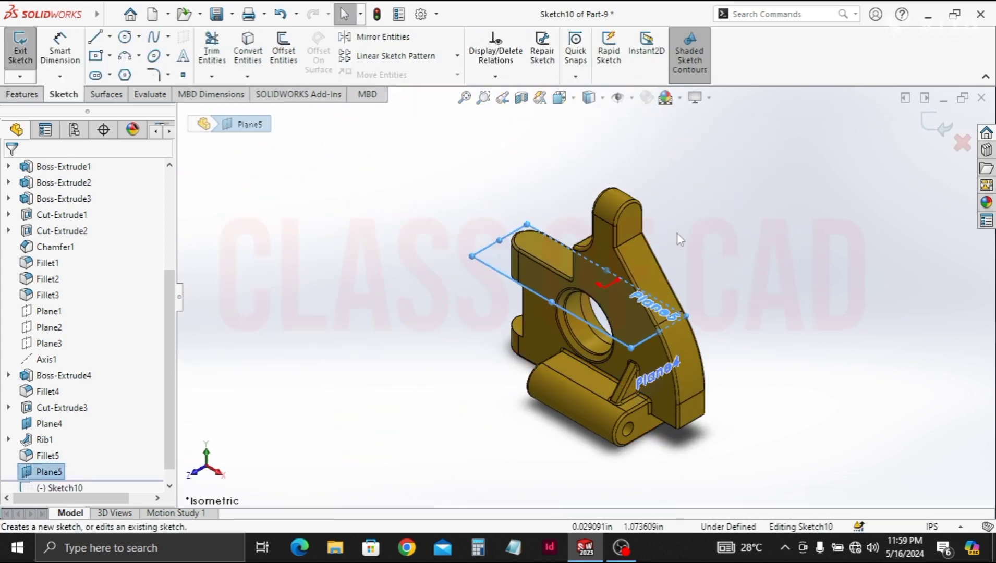
key(ctrl+8)
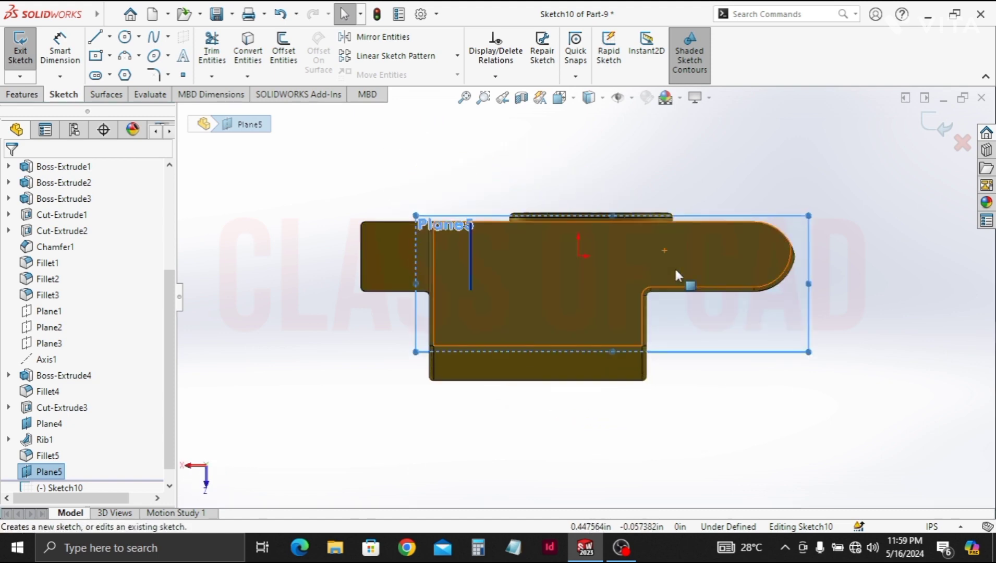
key(ctrl+8)
scroll(724, 269, down, 2)
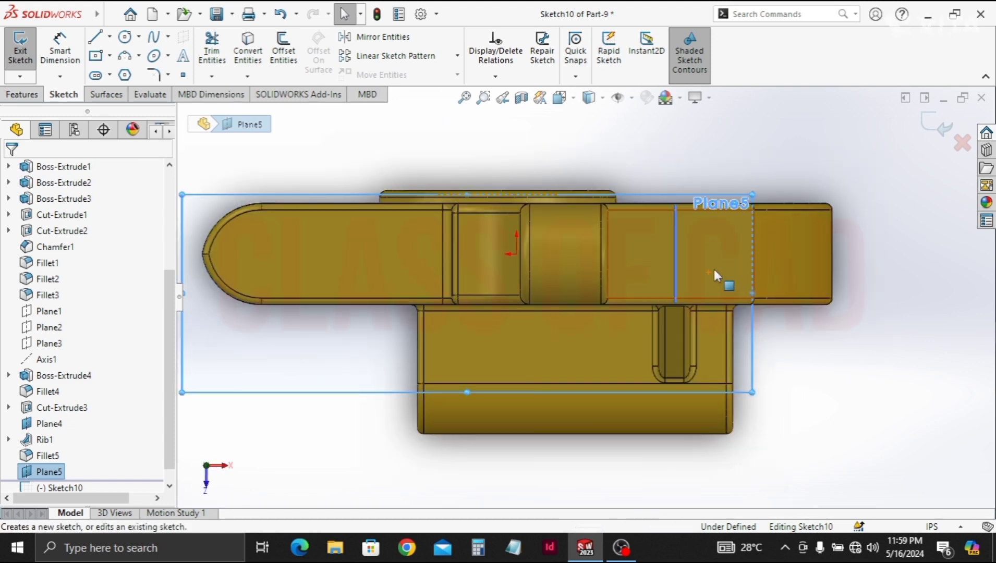
scroll(693, 270, up, 1)
middle_drag(628, 277, 654, 282)
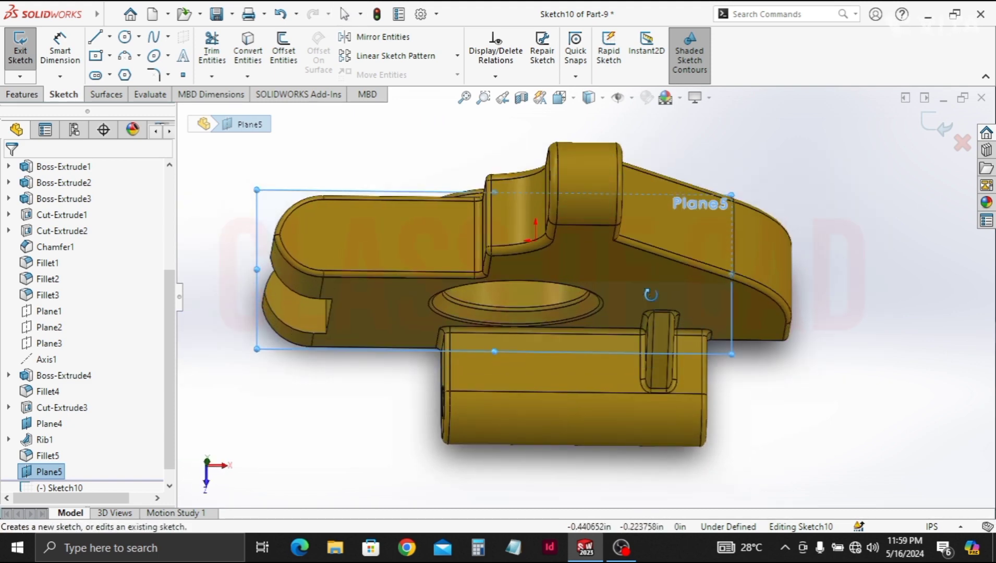
key(ctrl+8)
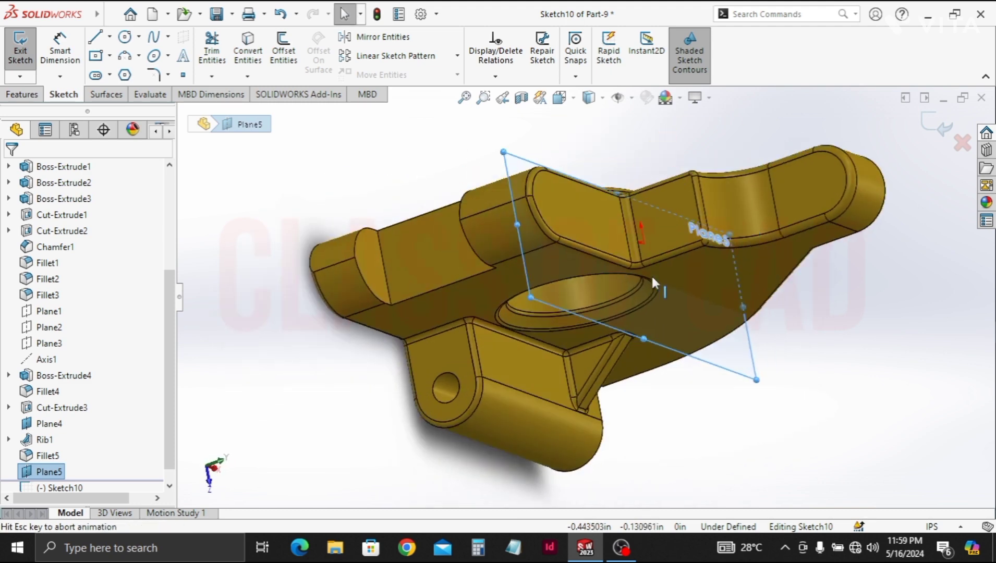
key(ctrl+8)
scroll(741, 266, down, 2)
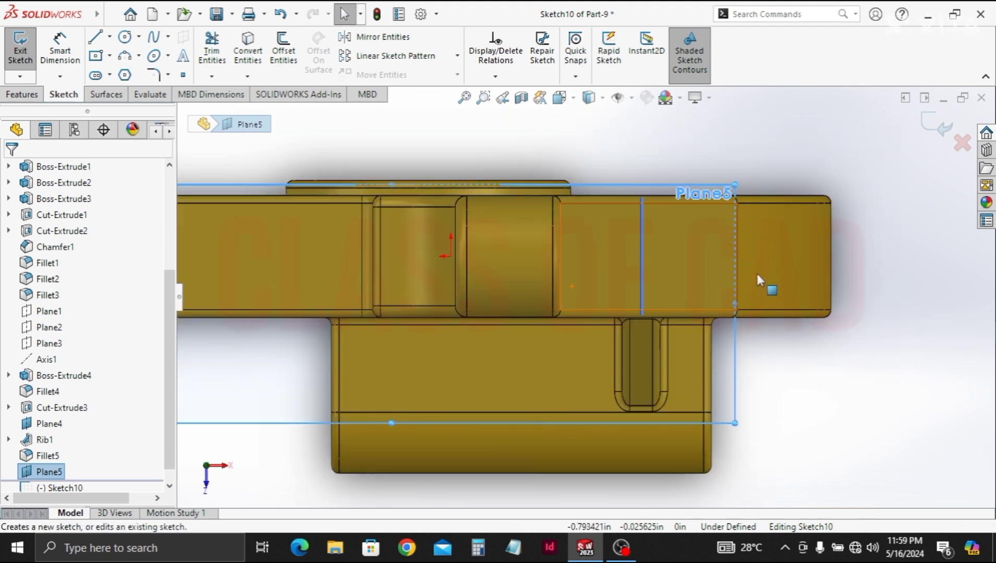
ctrl+middle_drag(756, 271, 681, 309)
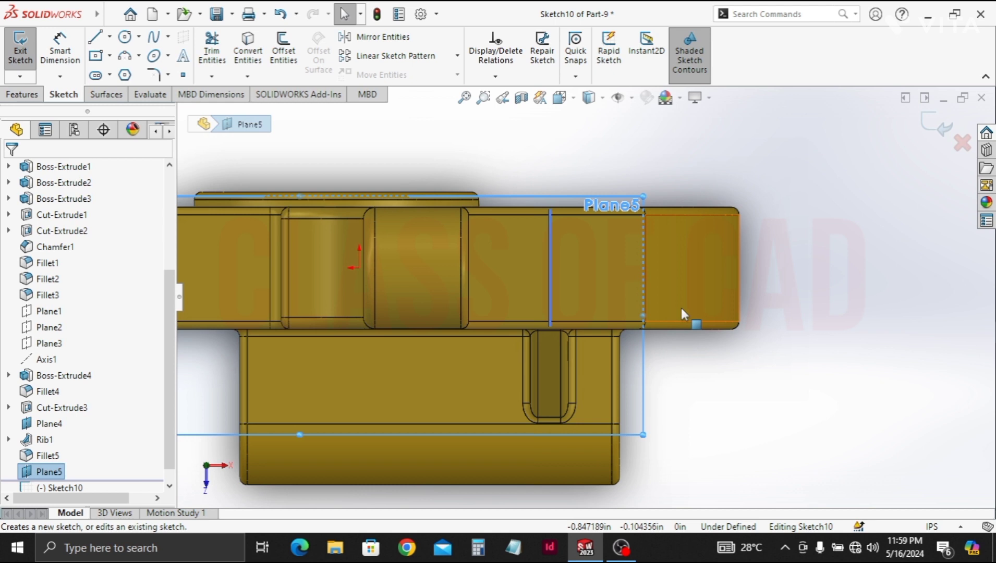
Draw a circle on the top ear
click(128, 39)
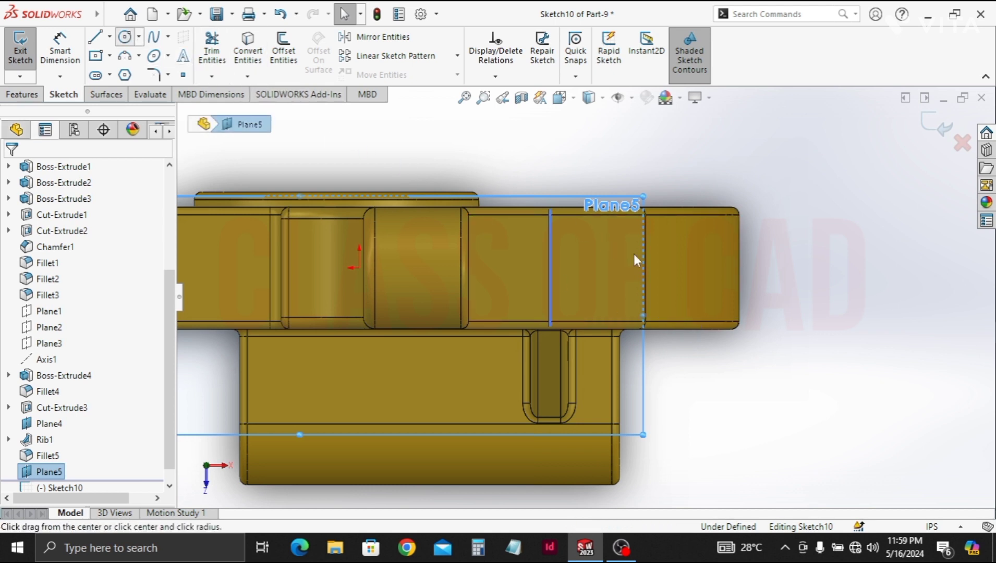
click(662, 267)
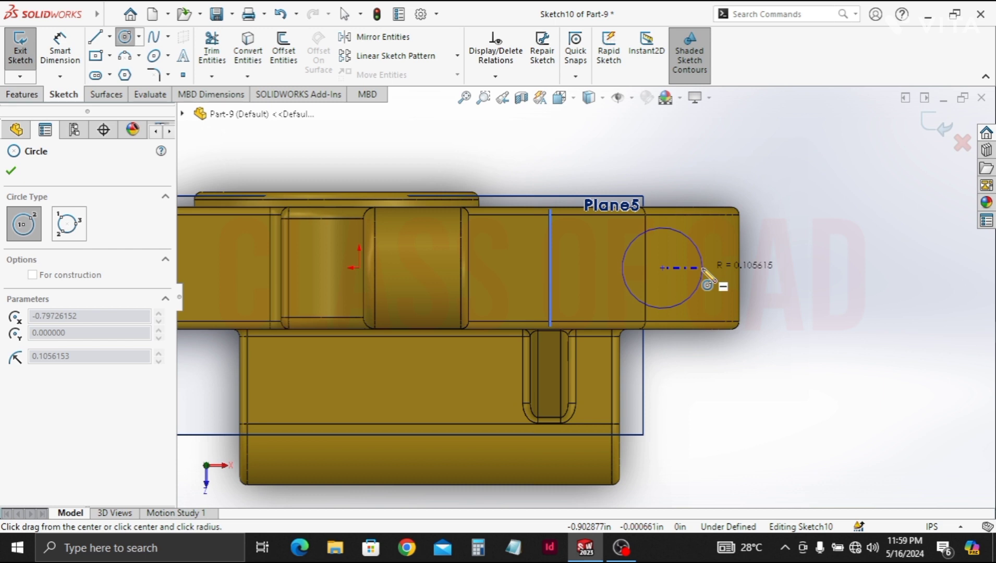
click(703, 270)
key(Escape)
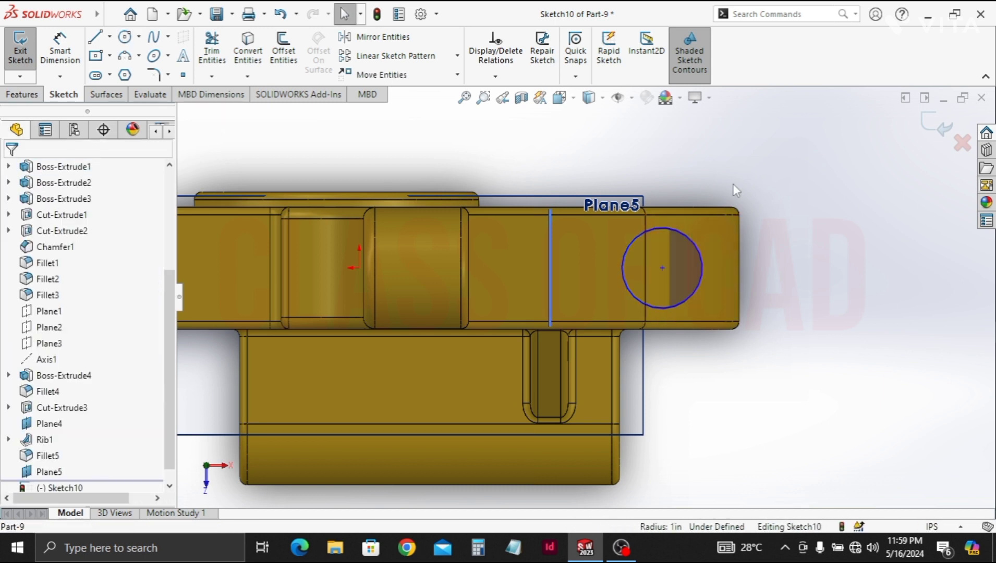
click(682, 236)
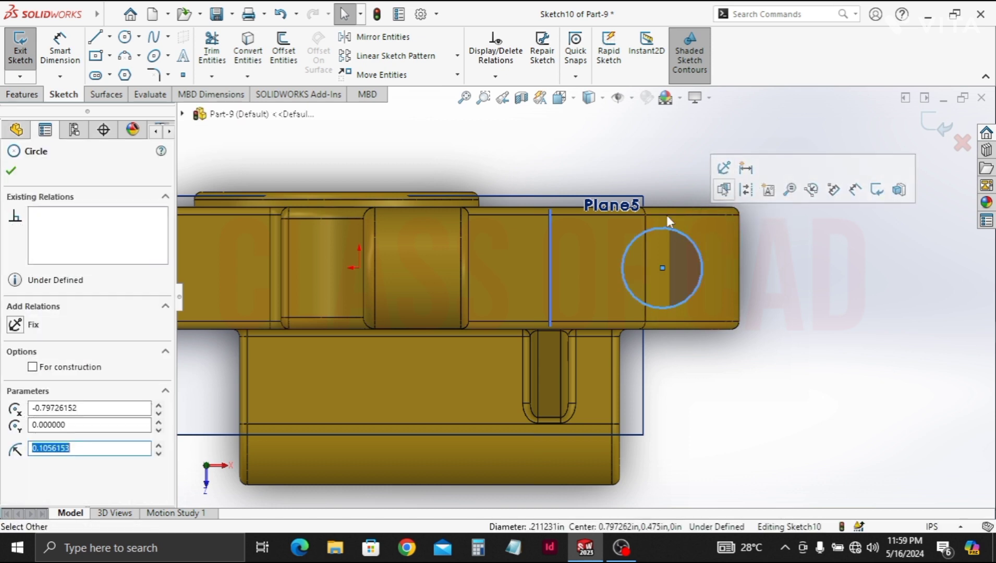
key(Escape)
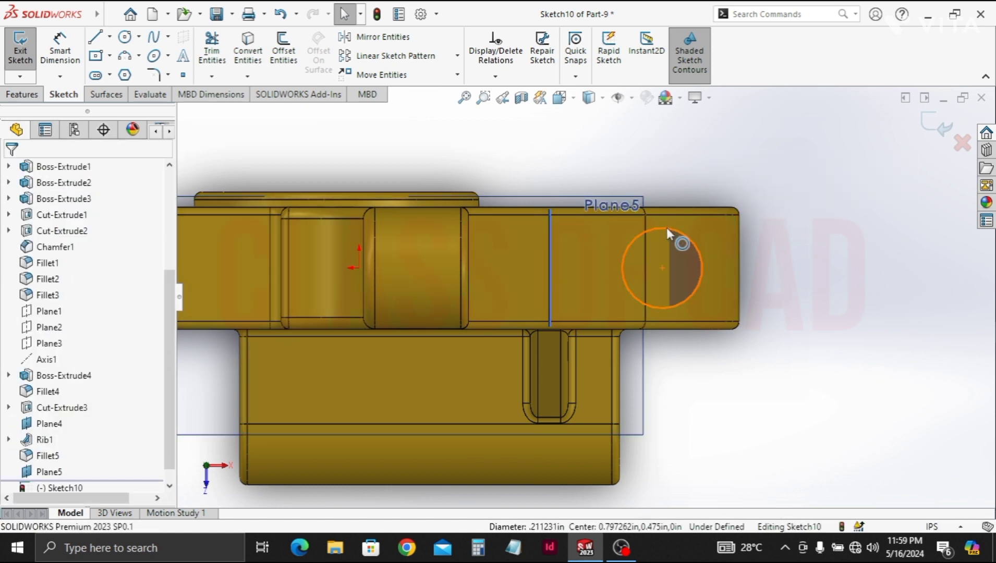
click(667, 229)
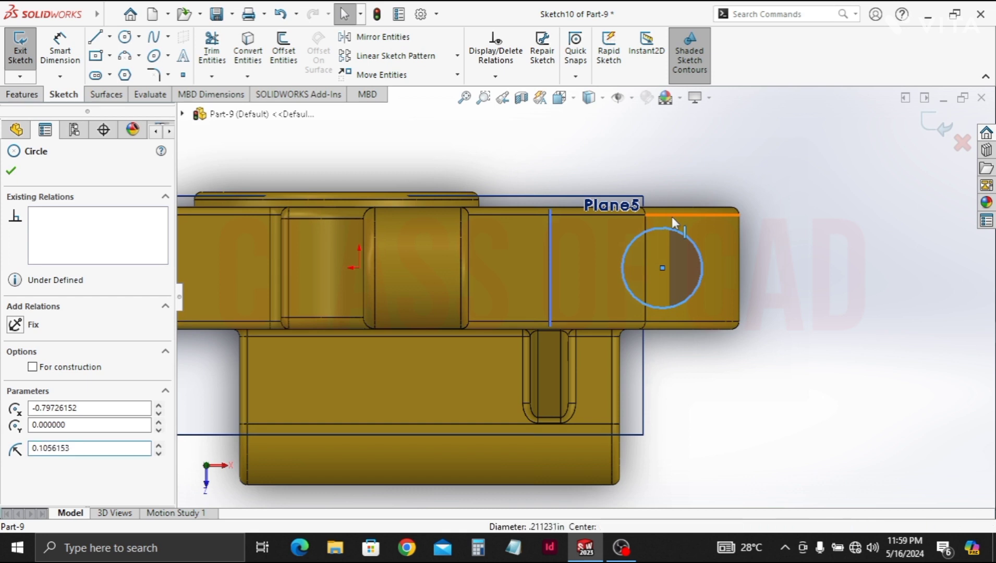
key(Escape)
Make the circle tangent to the ear's top, right and bottom edges
ctrl+click(666, 237)
click(714, 152)
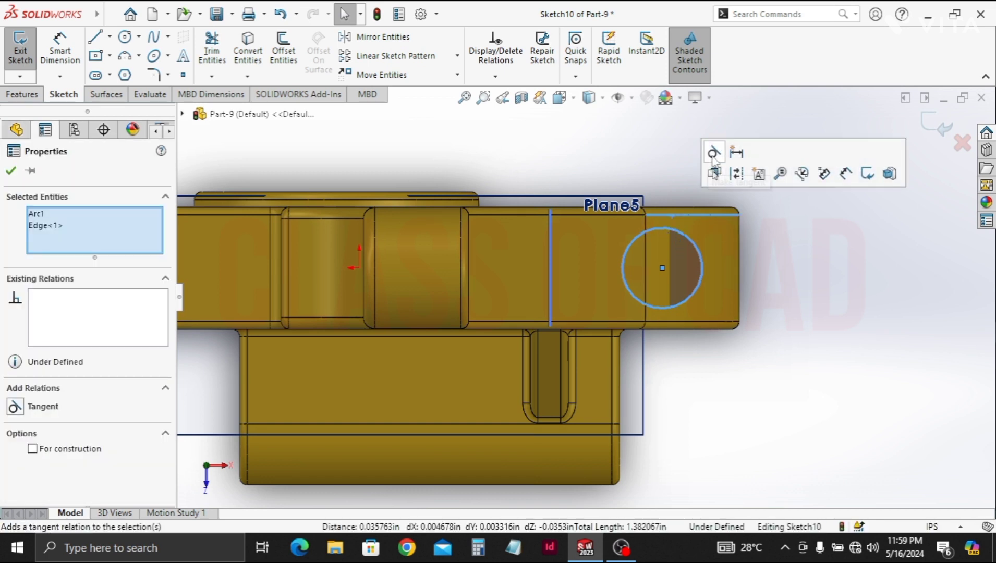
key(Escape)
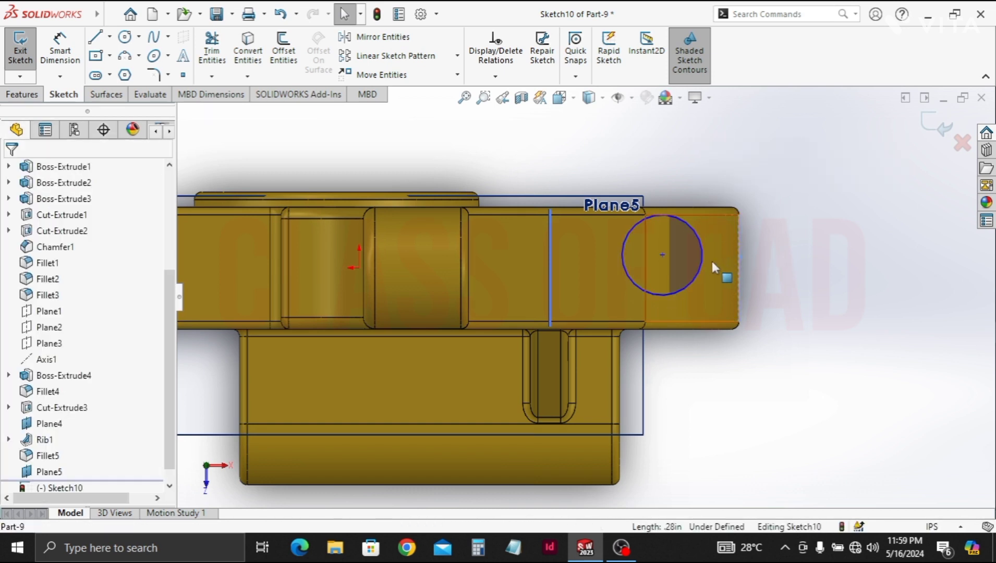
click(701, 268)
ctrl+click(738, 229)
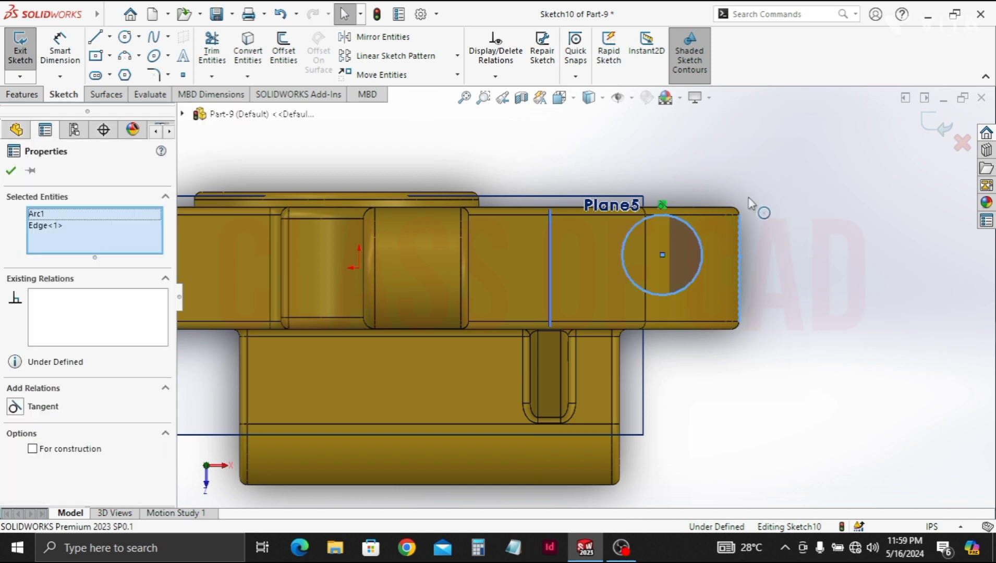
click(745, 201)
click(808, 311)
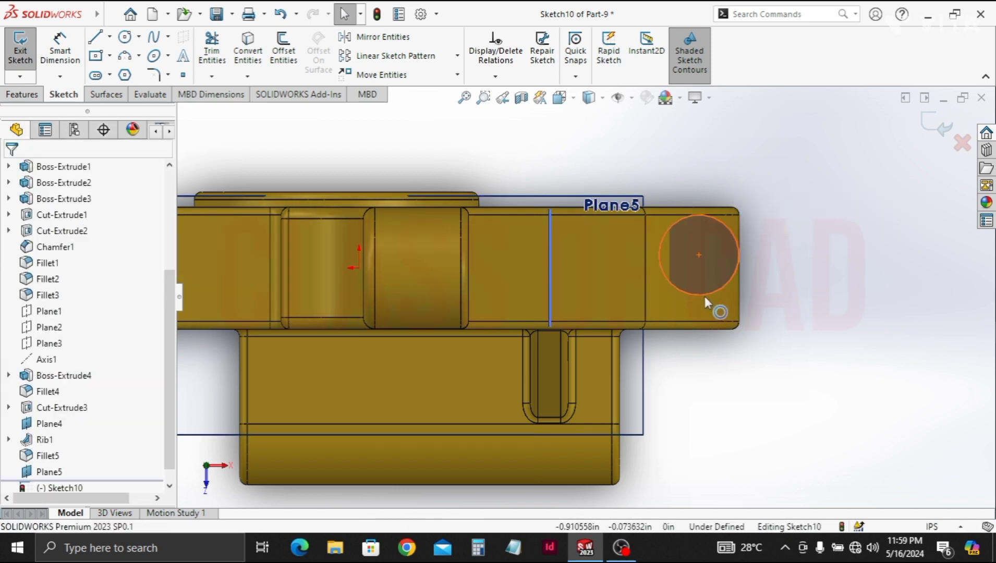
click(700, 295)
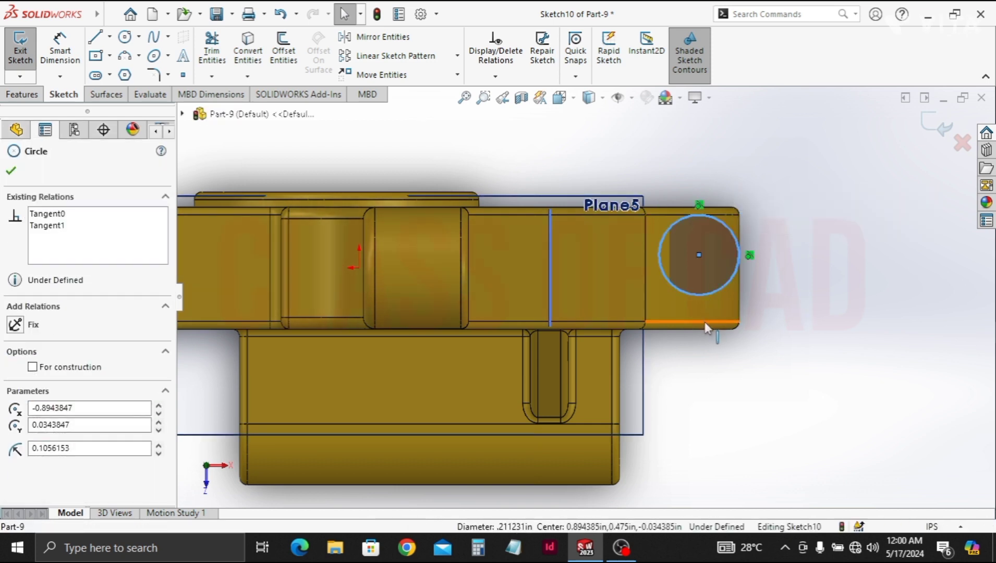
ctrl+click(704, 321)
click(714, 272)
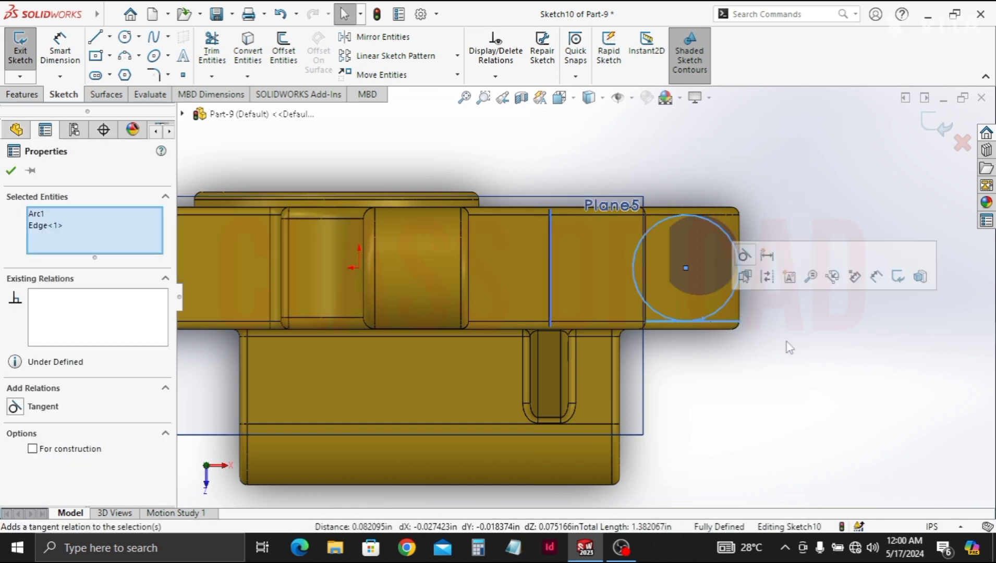
click(738, 338)
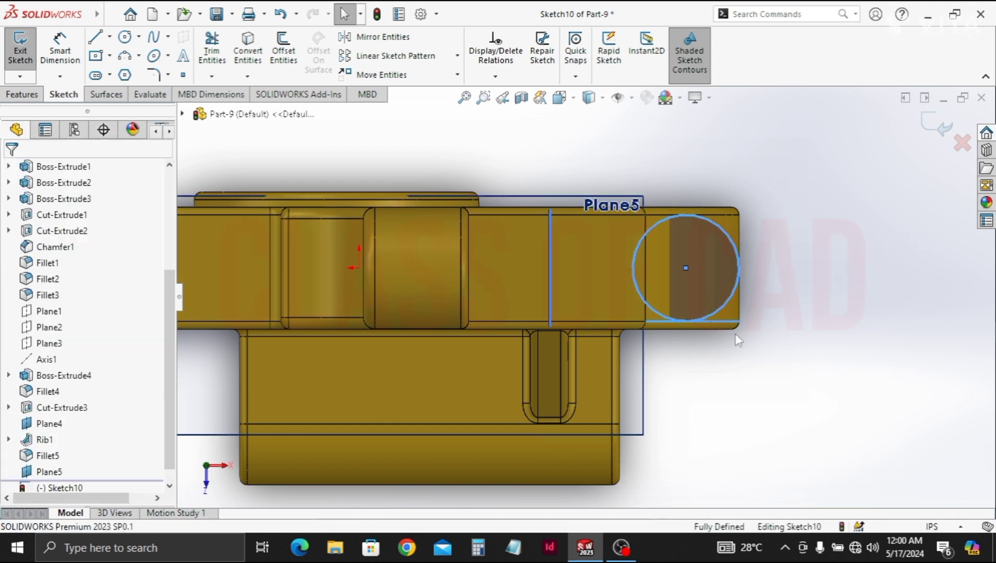
click(27, 98)
click(26, 49)
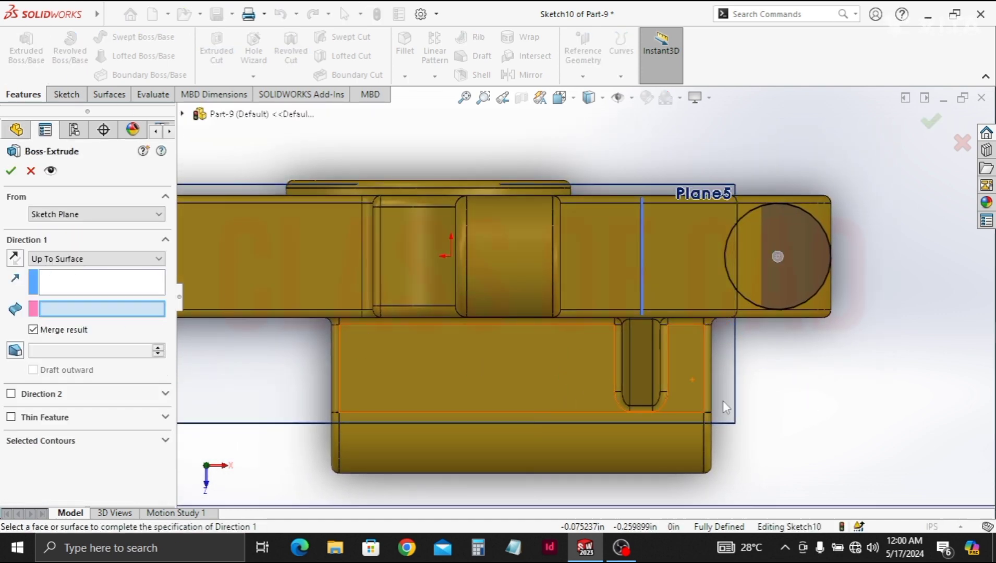
middle_drag(720, 359, 826, 302)
click(829, 310)
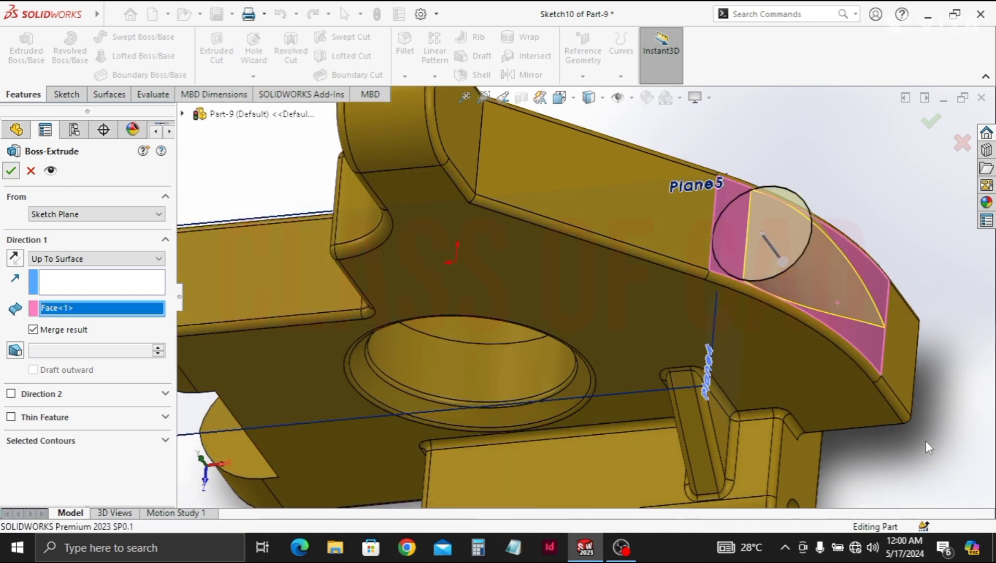
key(Return)
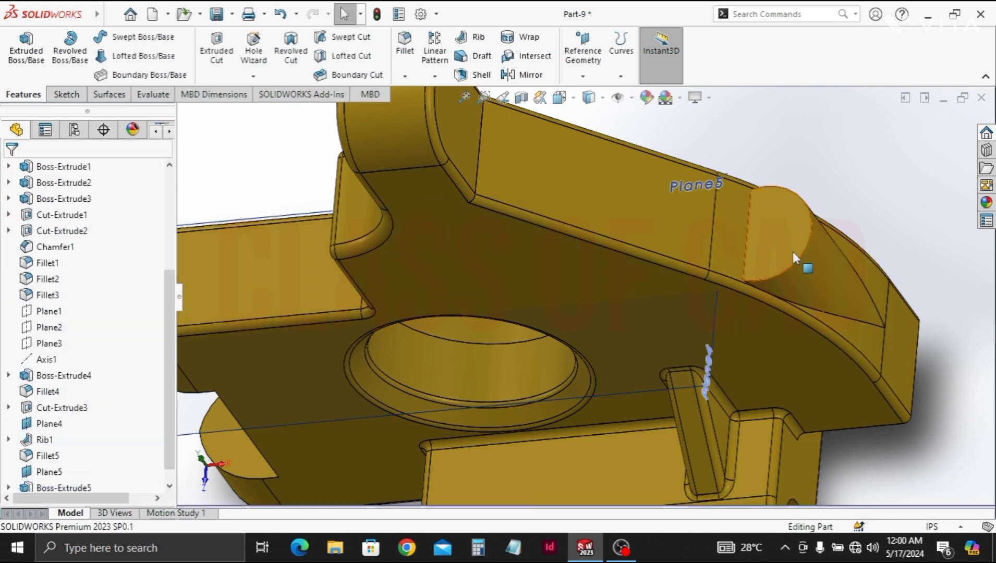
Sketch an R0.14 circle on the new boss's half-round face
click(794, 253)
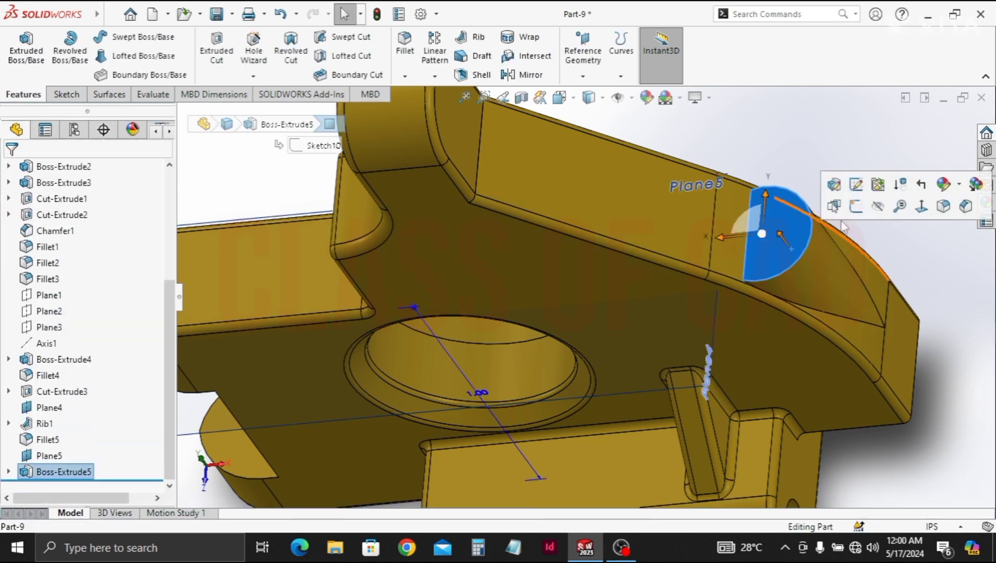
click(856, 206)
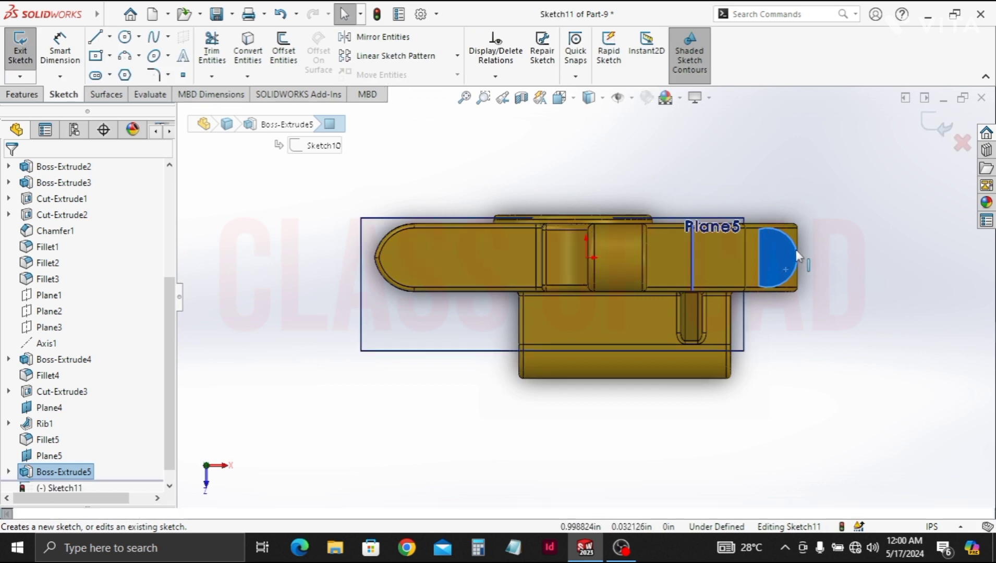
scroll(797, 256, down, 3)
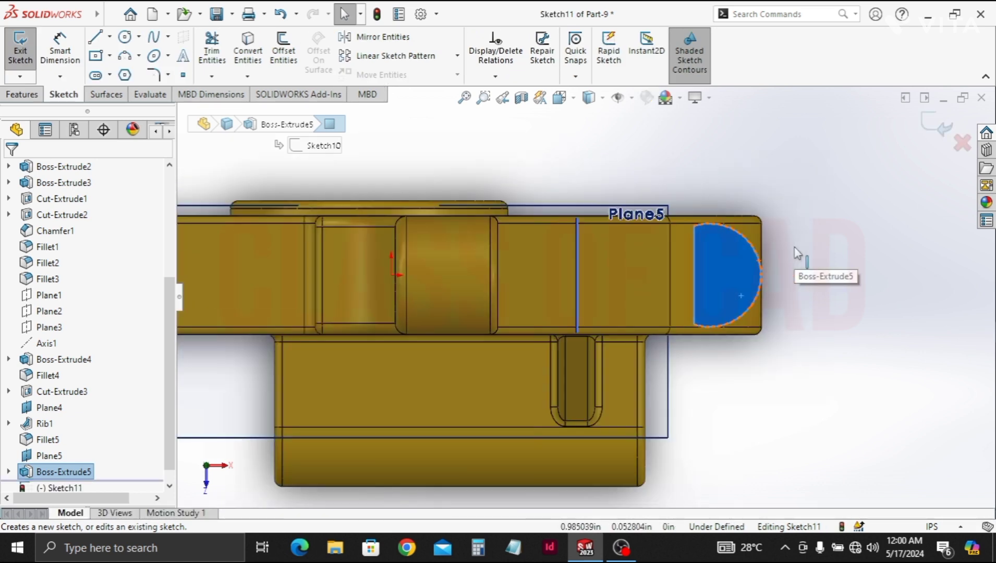
key(Escape)
click(129, 38)
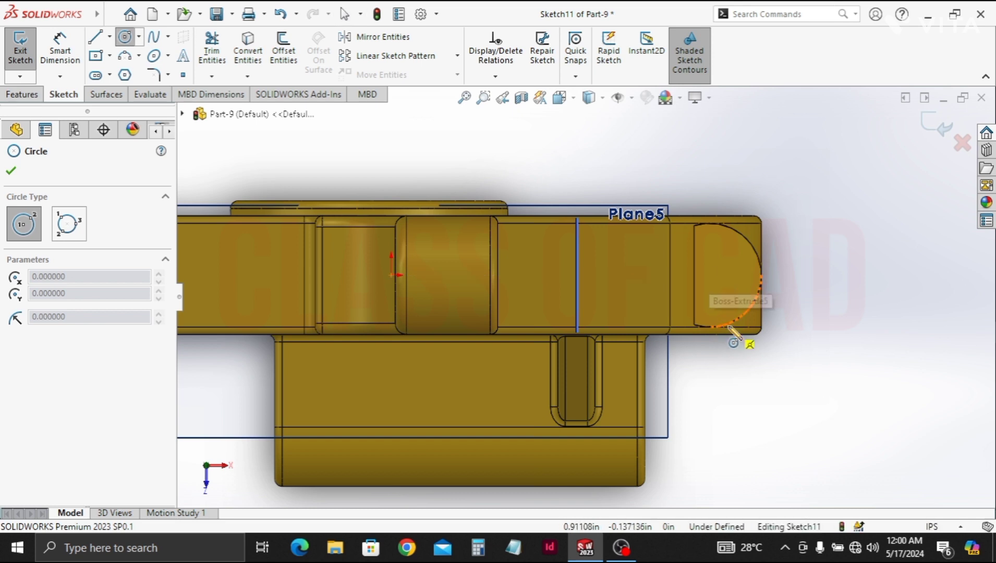
click(709, 275)
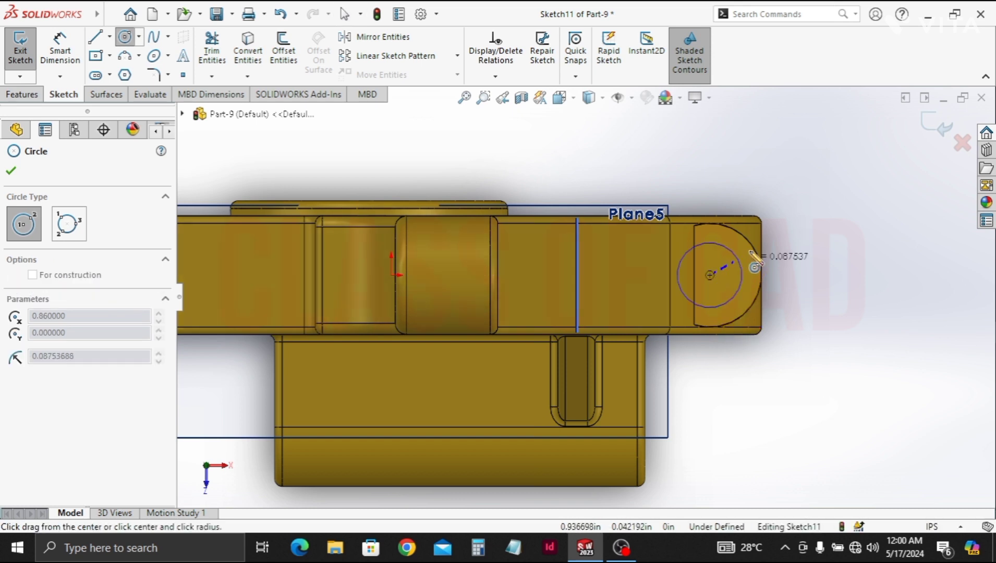
click(760, 262)
key(Escape)
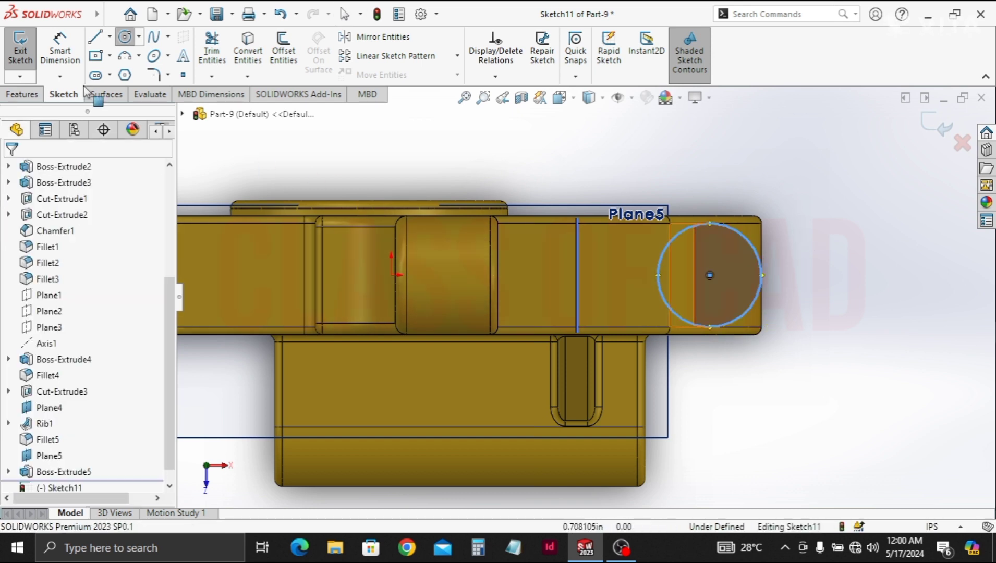
click(22, 95)
click(217, 50)
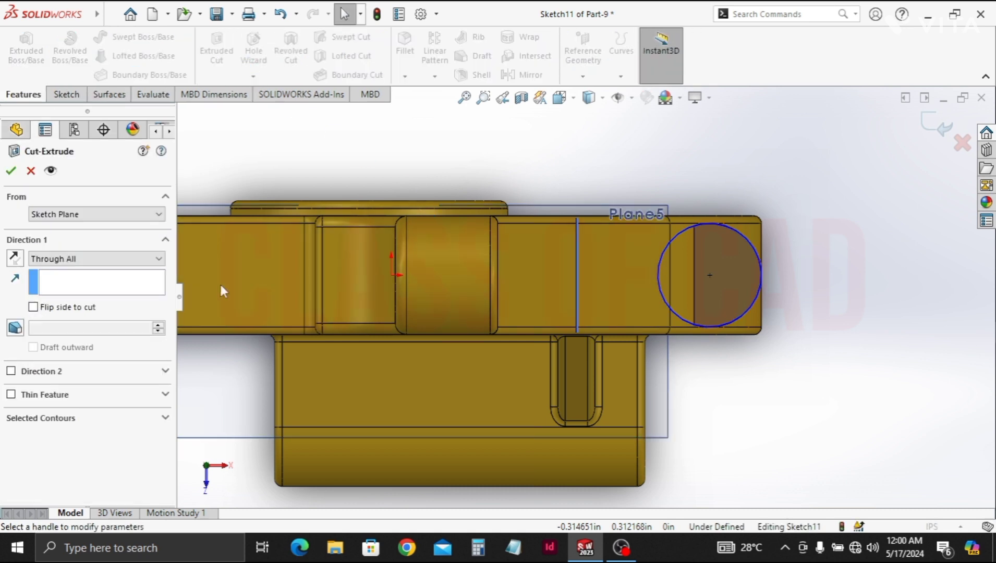
Cut the circle 0.130 in deep (Blind, reversed direction) as Cut-Extrude4
middle_drag(689, 233, 262, 288)
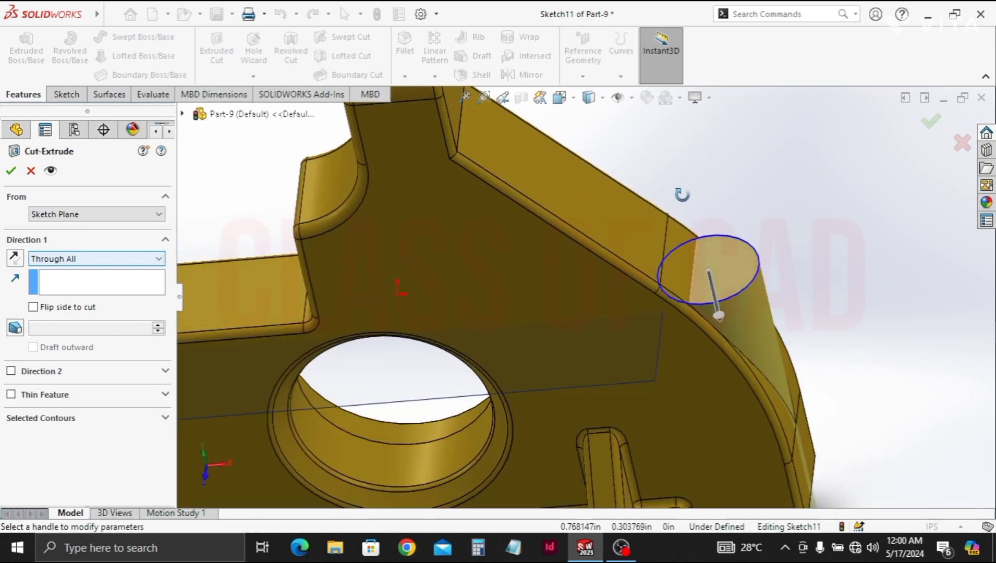
click(68, 259)
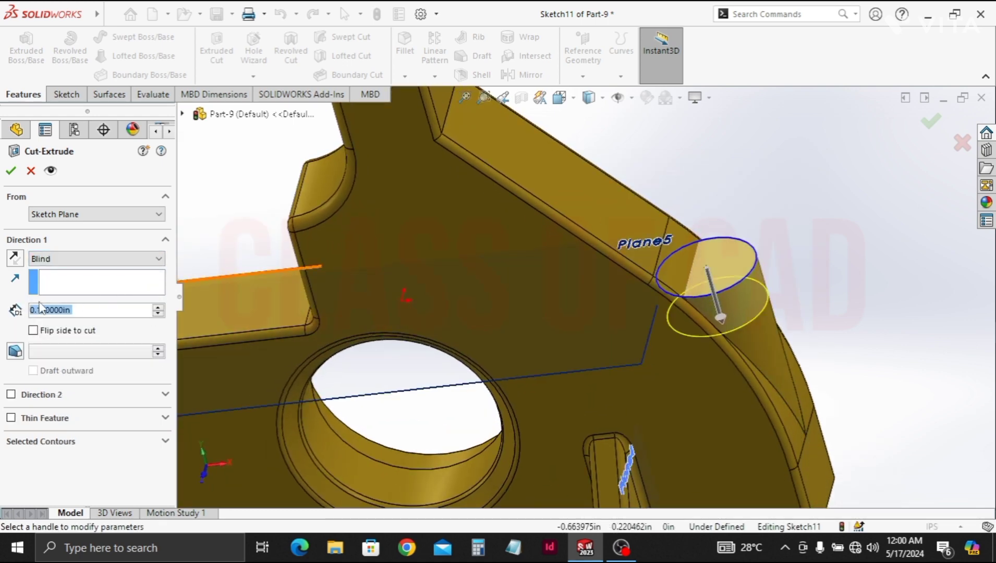
click(20, 258)
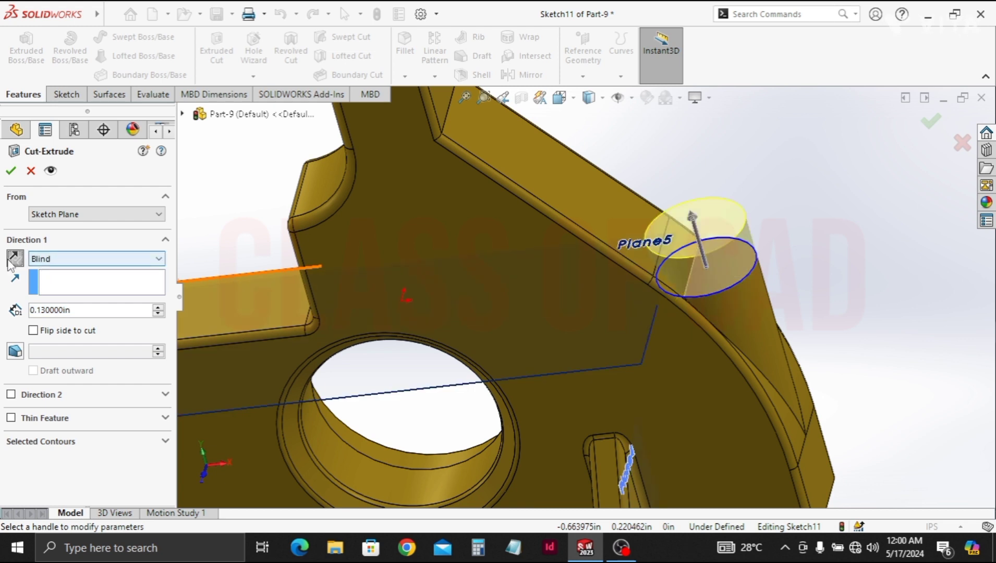
click(12, 170)
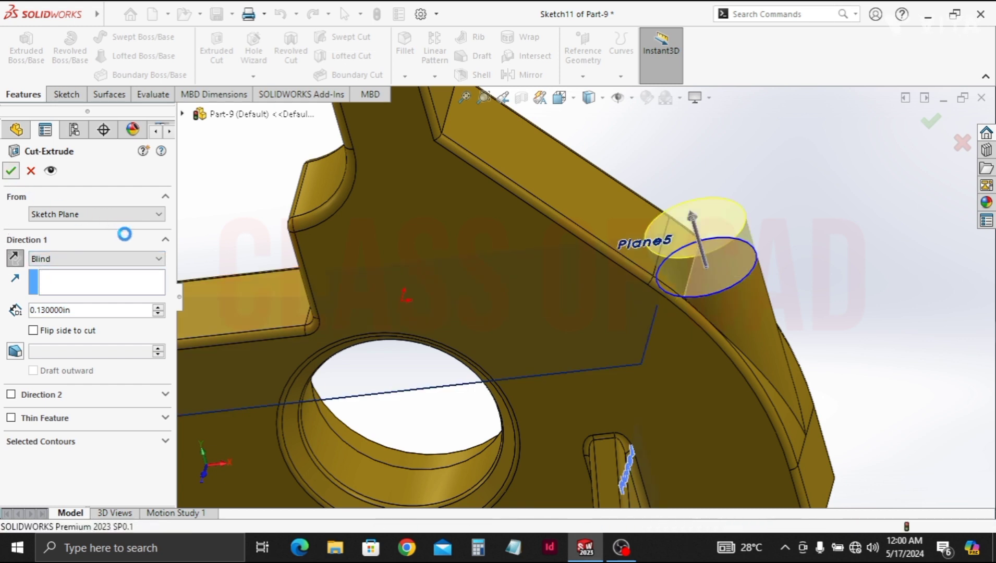
key(Return)
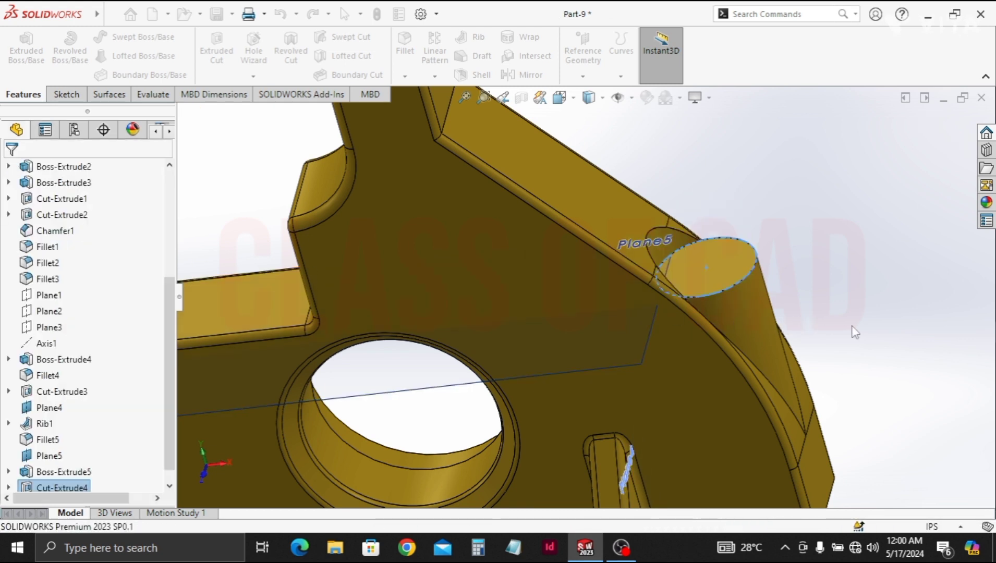
Hide Plane5, then abandon a failed two-edge fillet attempt on the boss
click(485, 355)
click(508, 350)
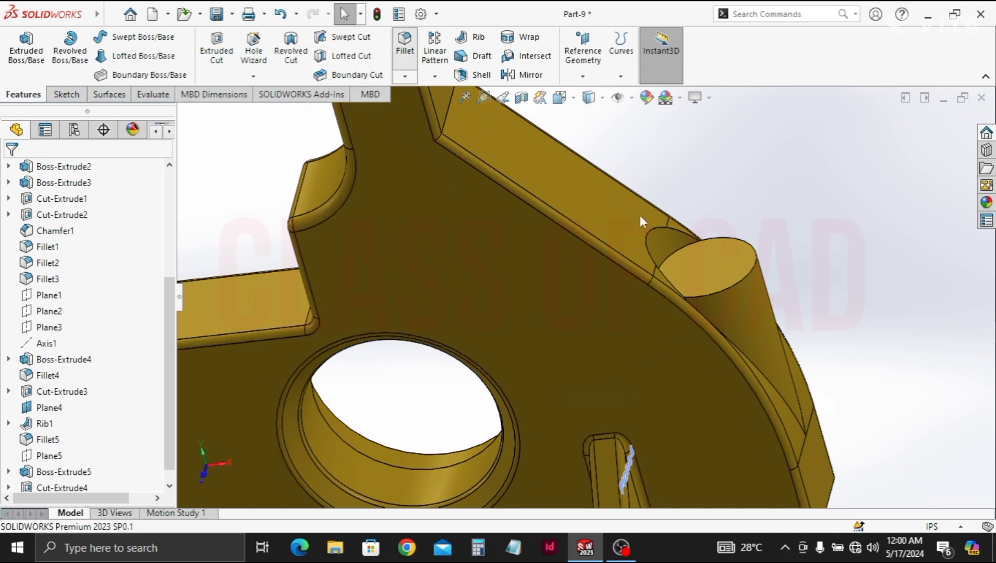
click(734, 284)
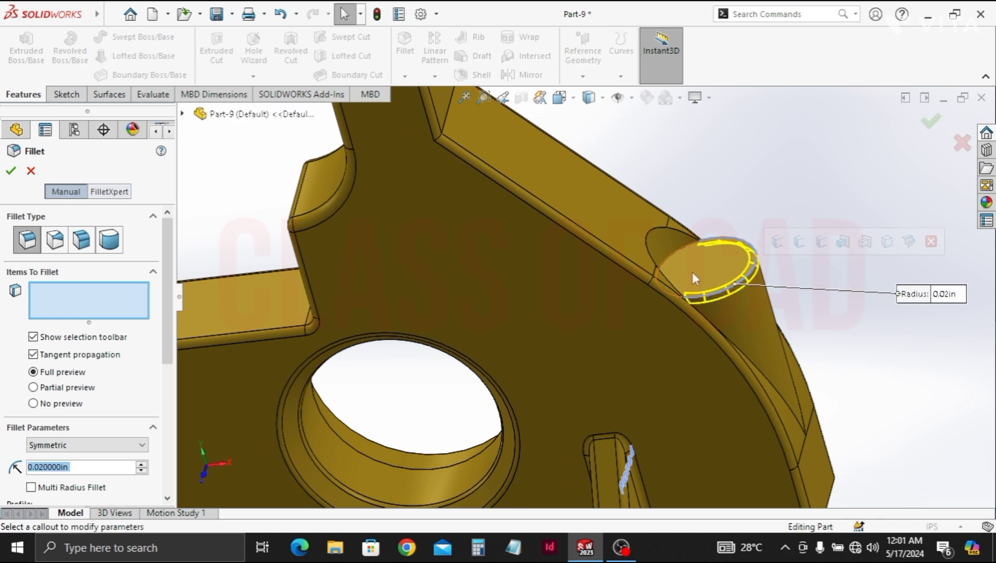
click(646, 248)
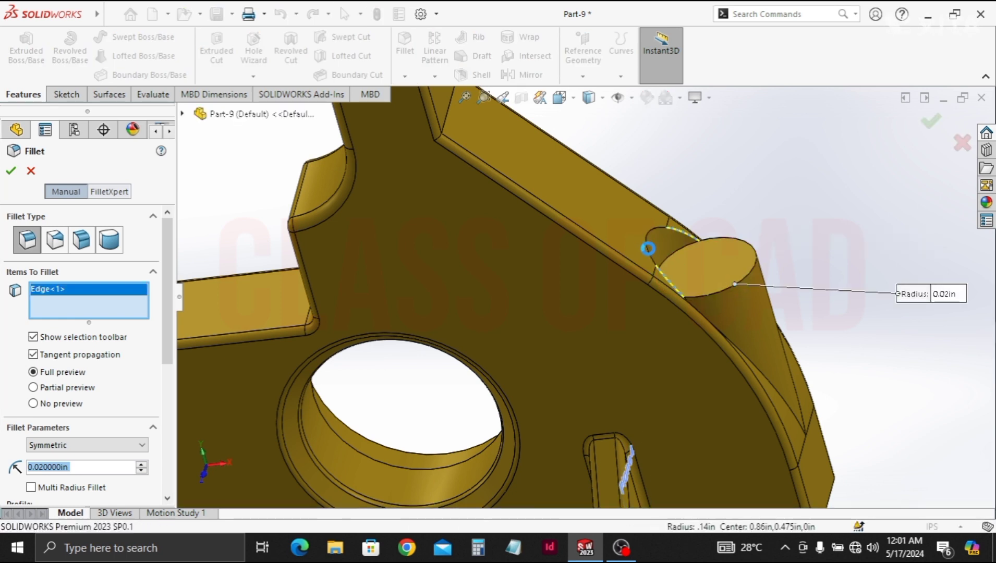
click(669, 257)
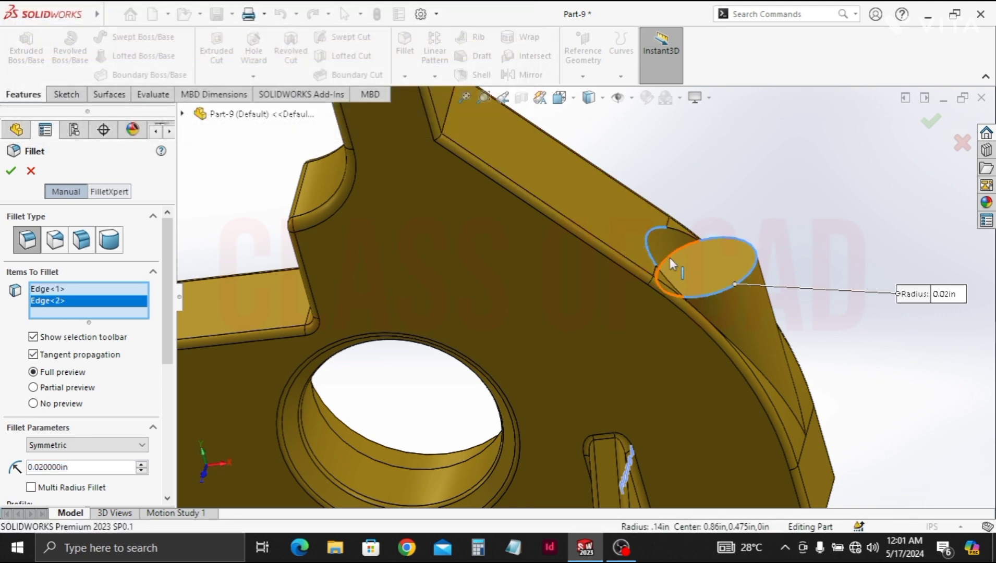
key(Escape)
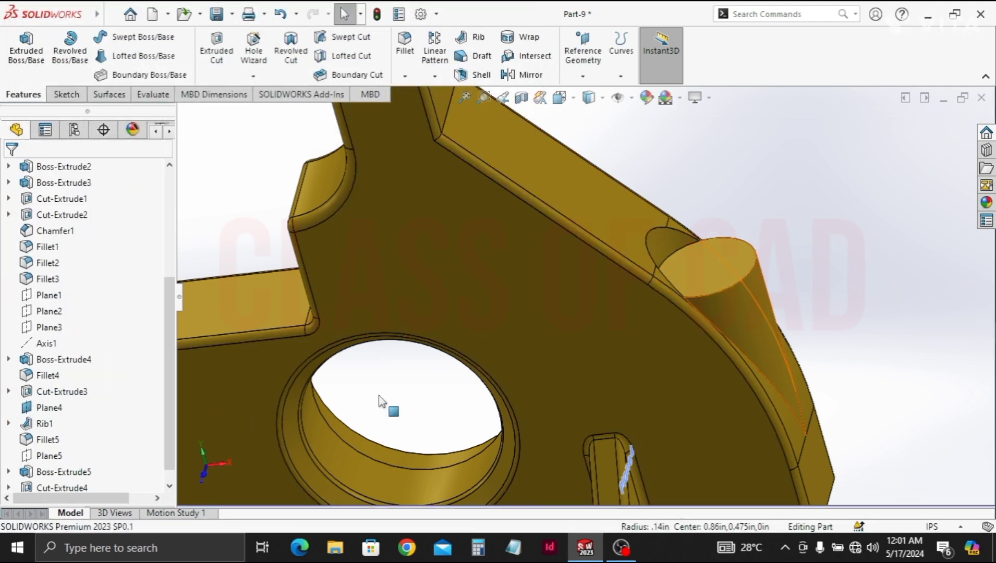
scroll(16, 383, down, 1)
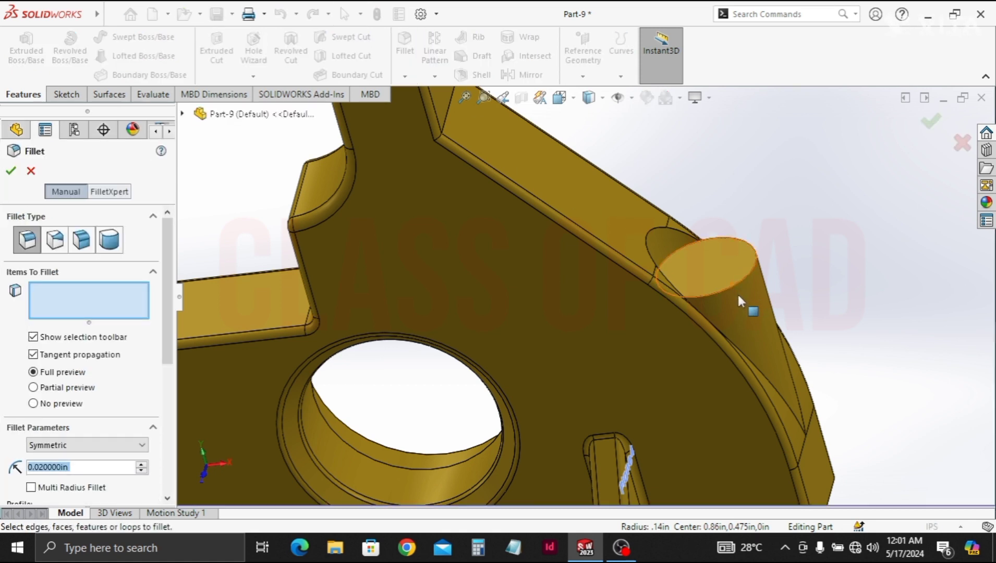
Round the cylinder's top edge with a 0.02 in fillet, Fillet7
click(717, 298)
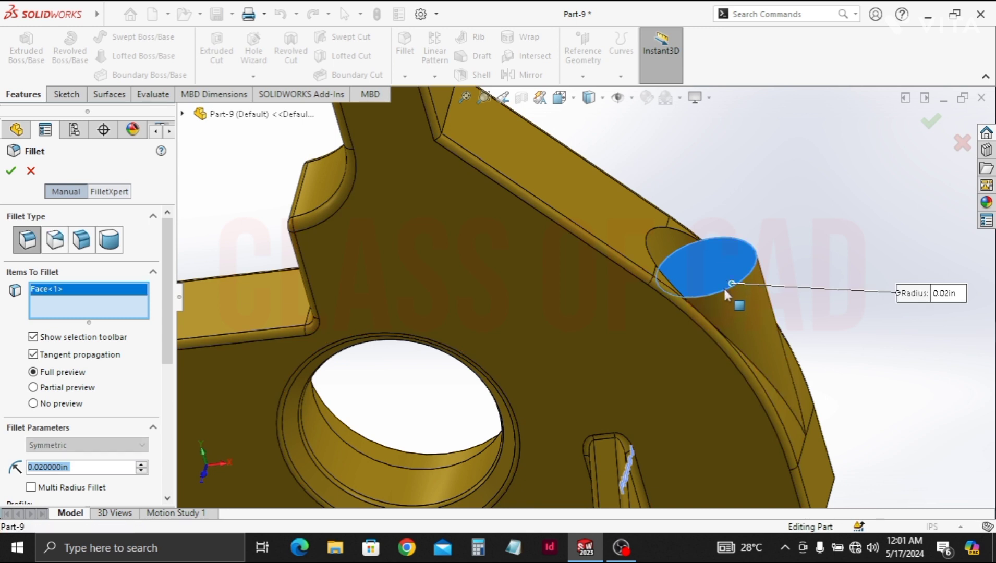
click(724, 286)
click(723, 294)
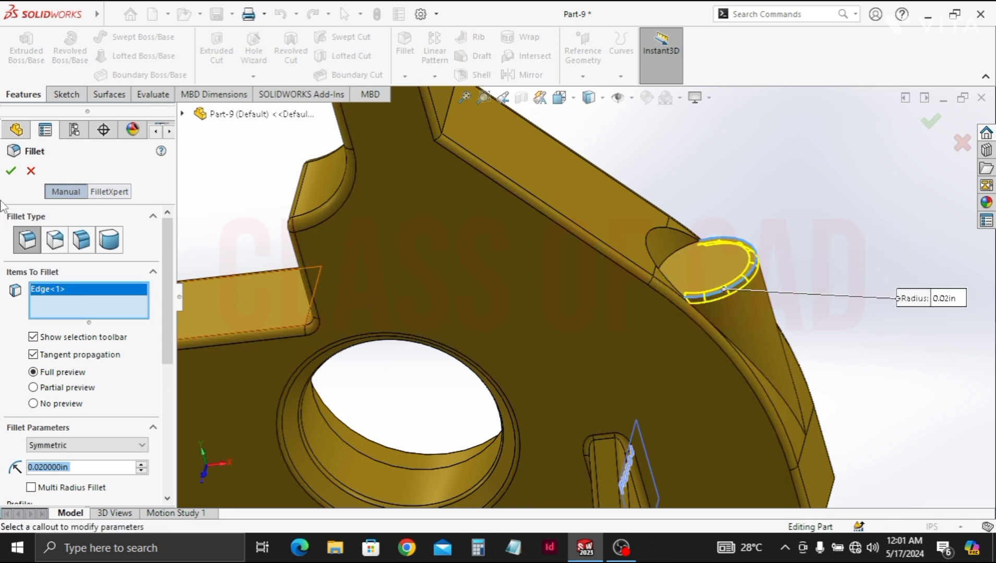
click(11, 176)
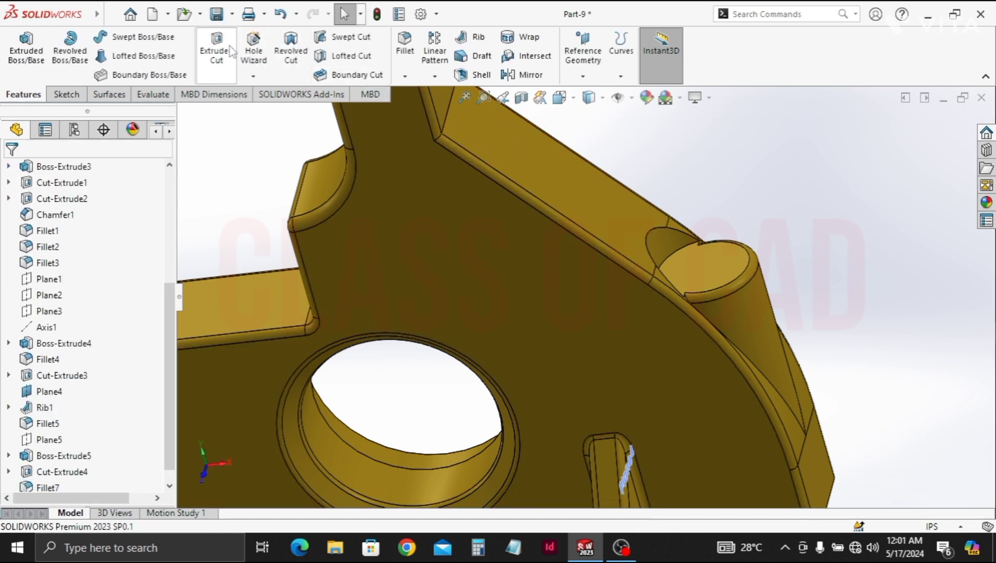
Sketch a circle centred on the cylinder's top face
click(710, 274)
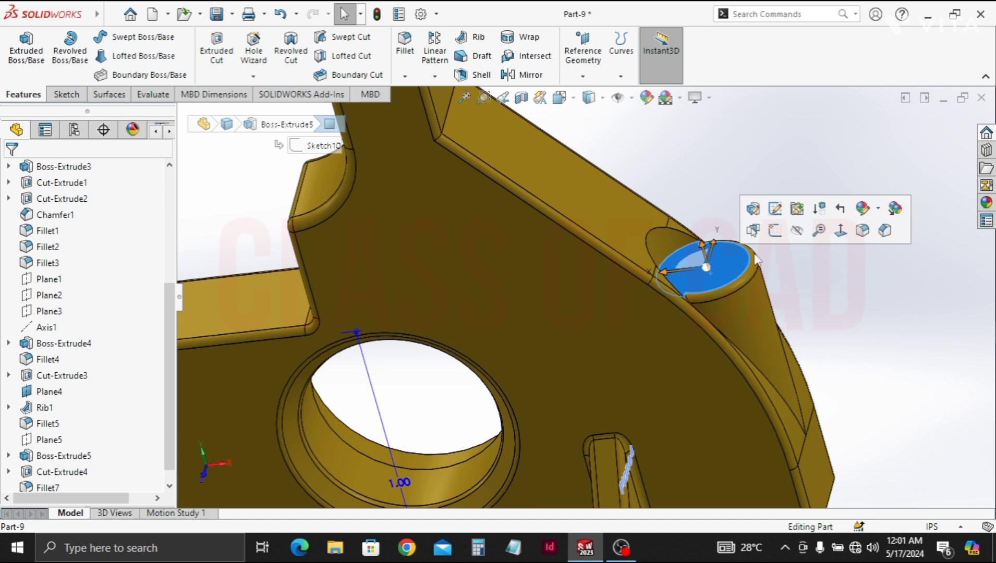
click(776, 231)
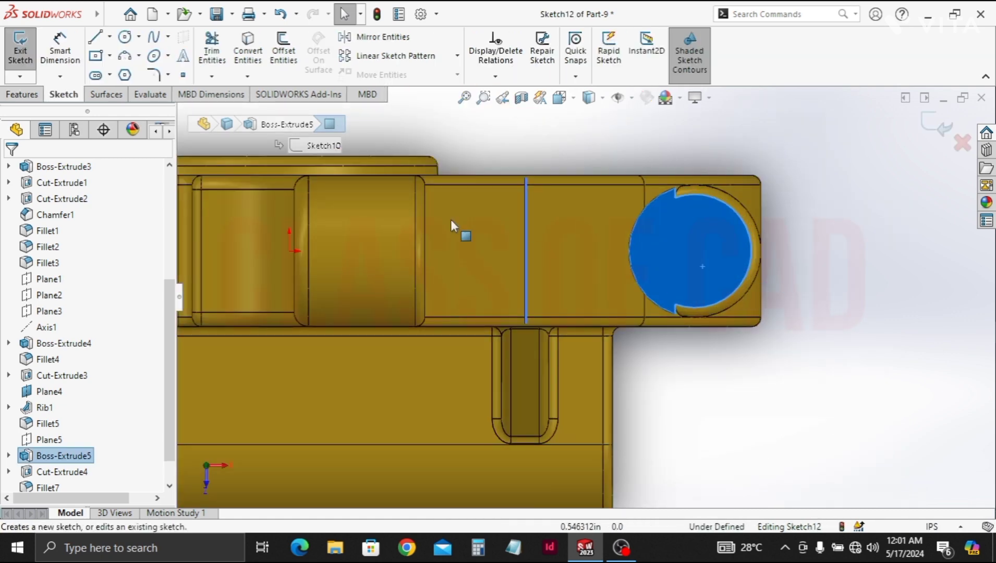
click(125, 37)
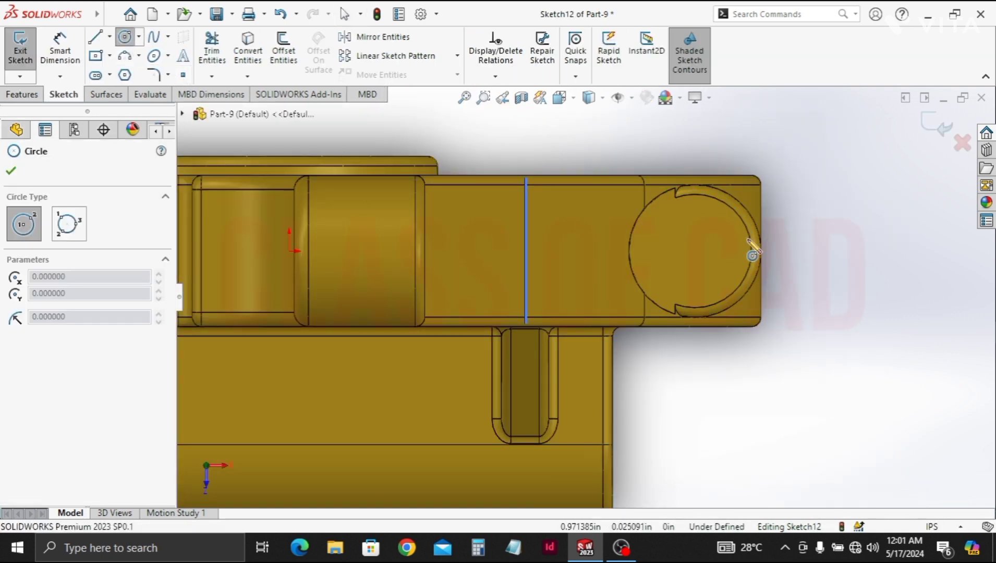
click(694, 251)
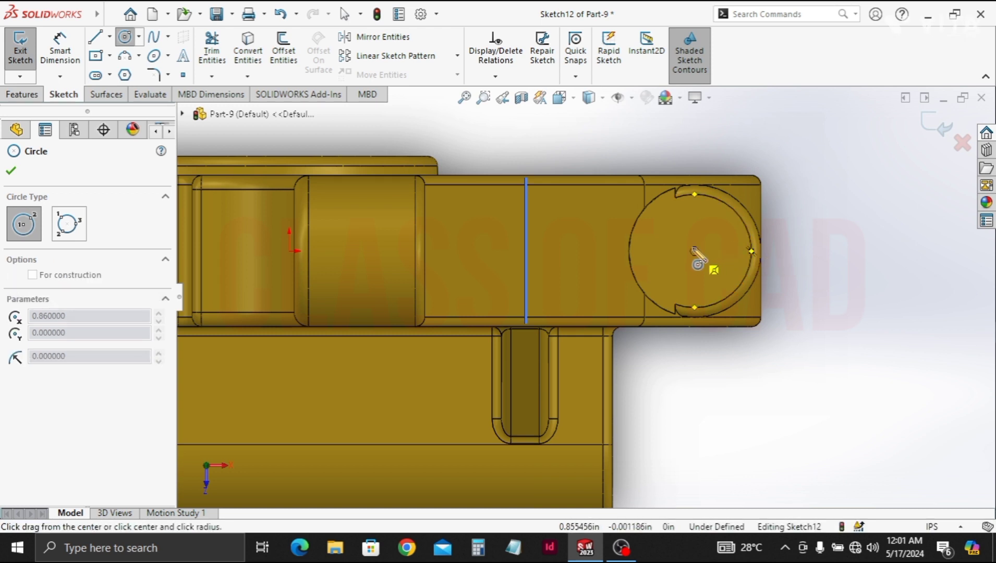
click(718, 250)
key(Escape)
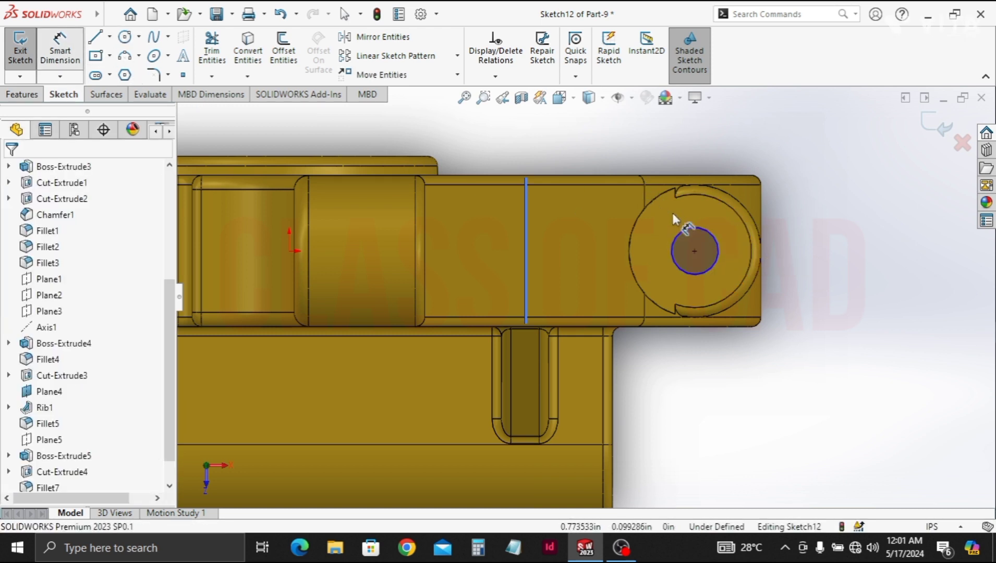
Dimension the circle's diameter to Ø.11 (.1112 entered)
click(775, 208)
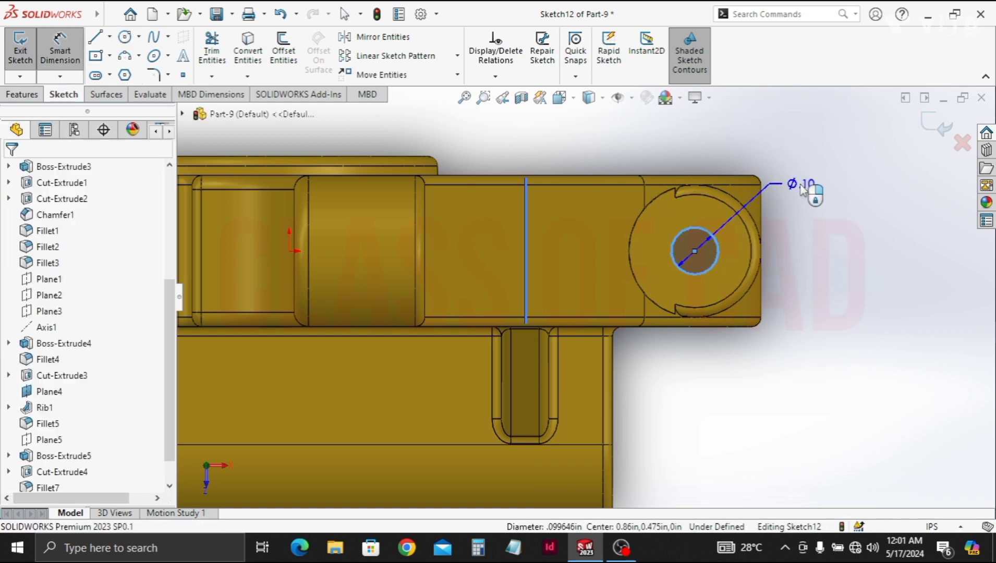
click(803, 188)
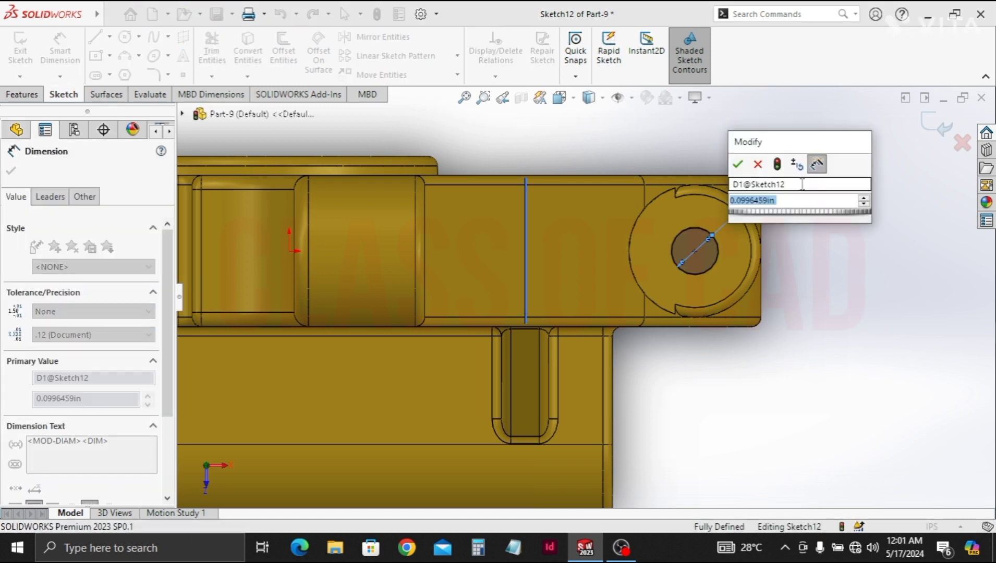
text(.111)
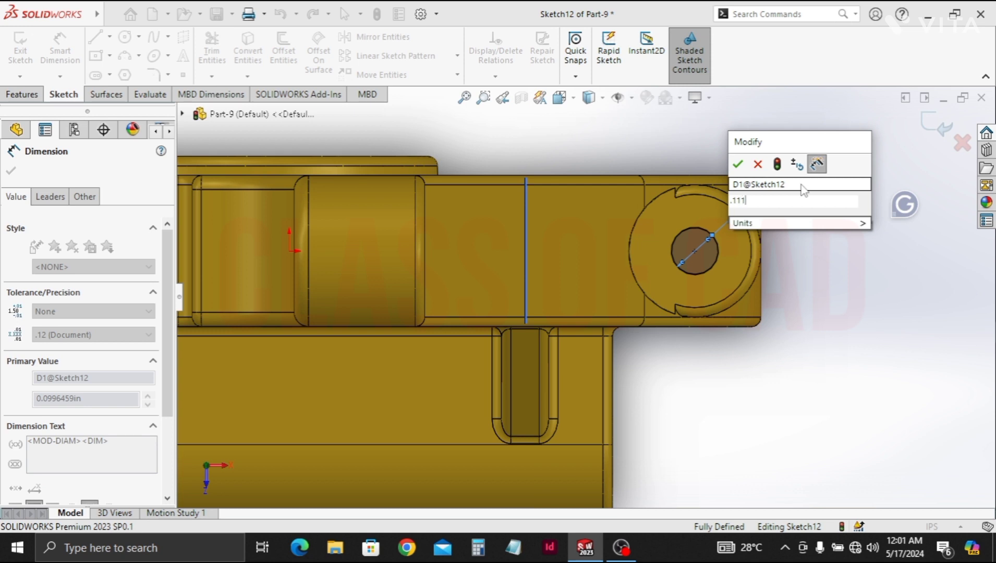
text(2)
key(Escape)
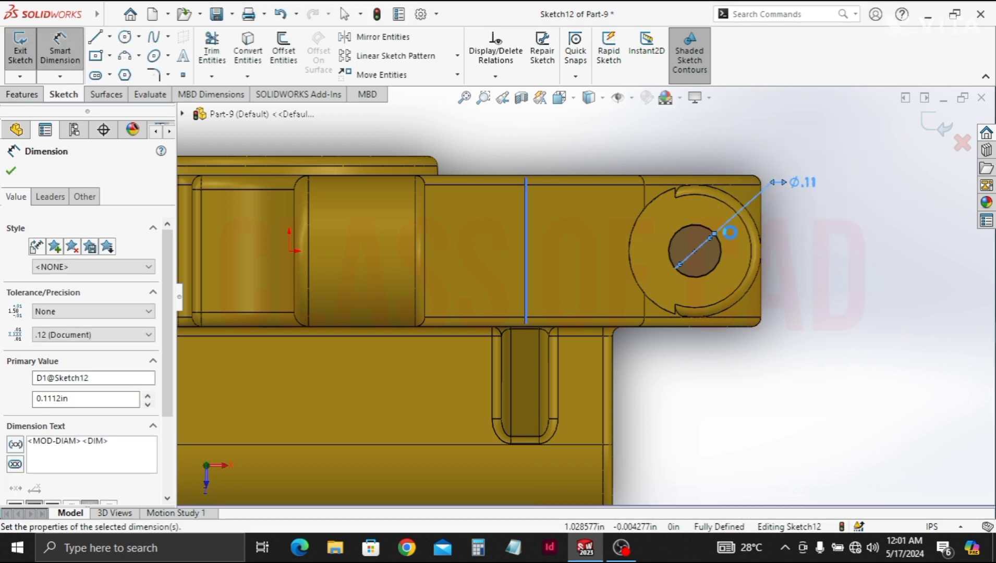
key(Escape)
key(Escape)
click(21, 96)
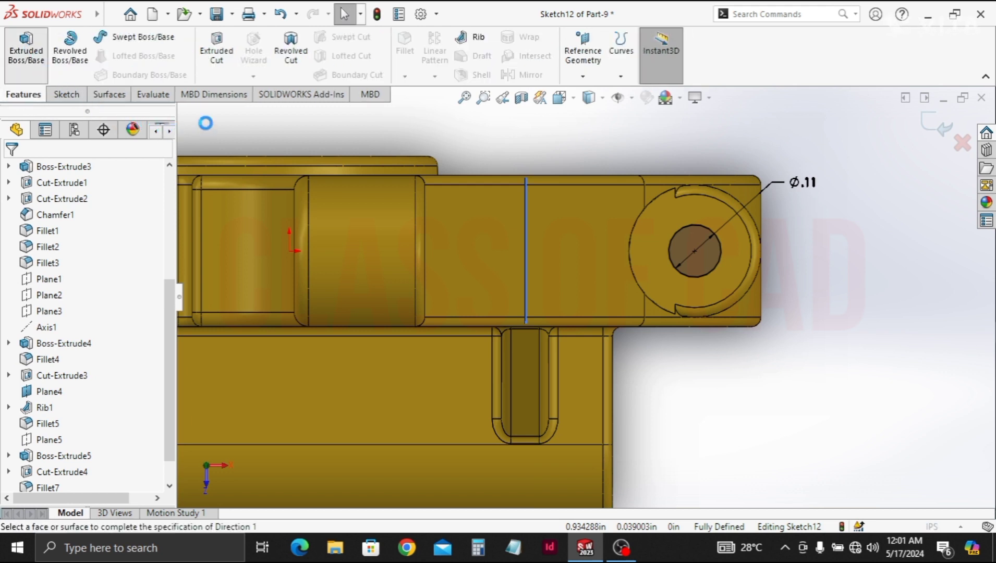
Cut the Ø.11 circle 0.32 in deep (Blind) to bore the boss hole
click(218, 54)
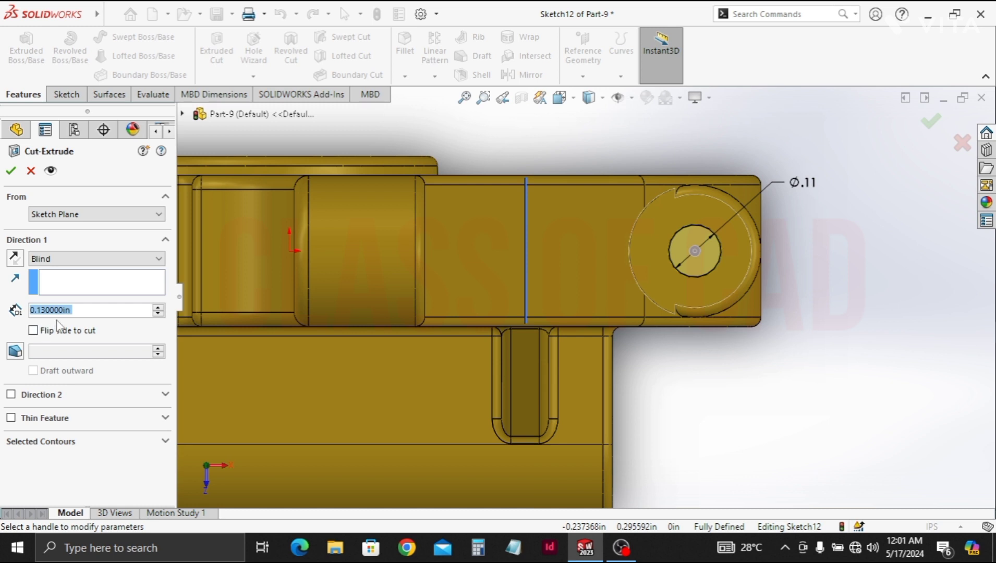
text(32)
key(Return)
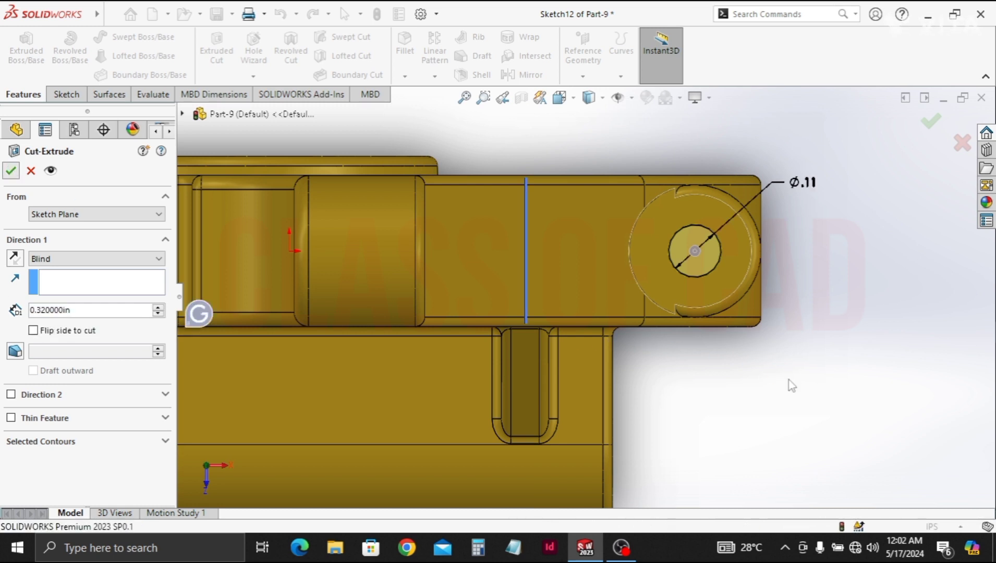
key(Return)
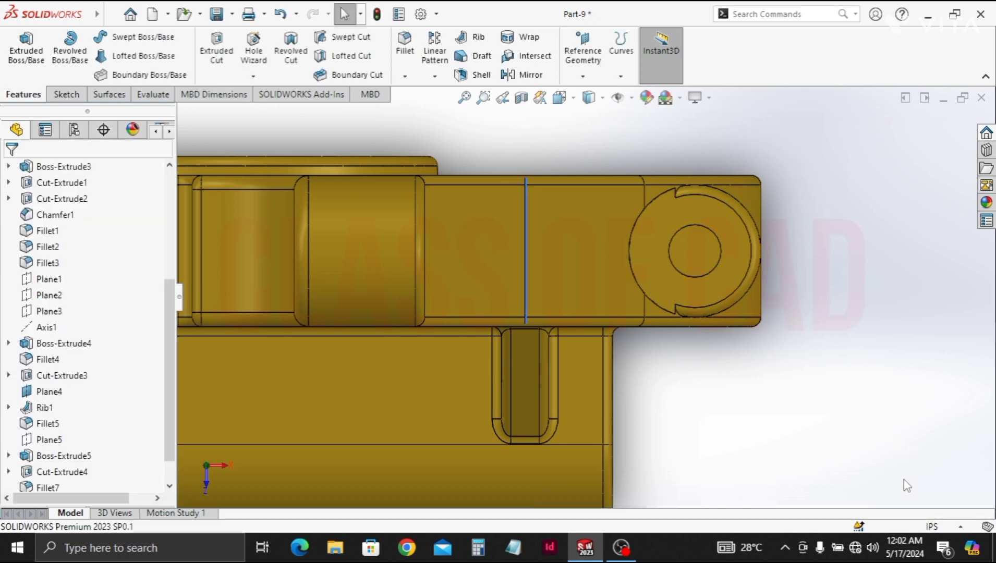
Sketch two circles along the bracket's left arm face
mouse_move(517, 353)
middle_down()
mouse_move(556, 329)
mouse_move(573, 342)
mouse_move(636, 345)
mouse_move(601, 212)
middle_up()
click(605, 214)
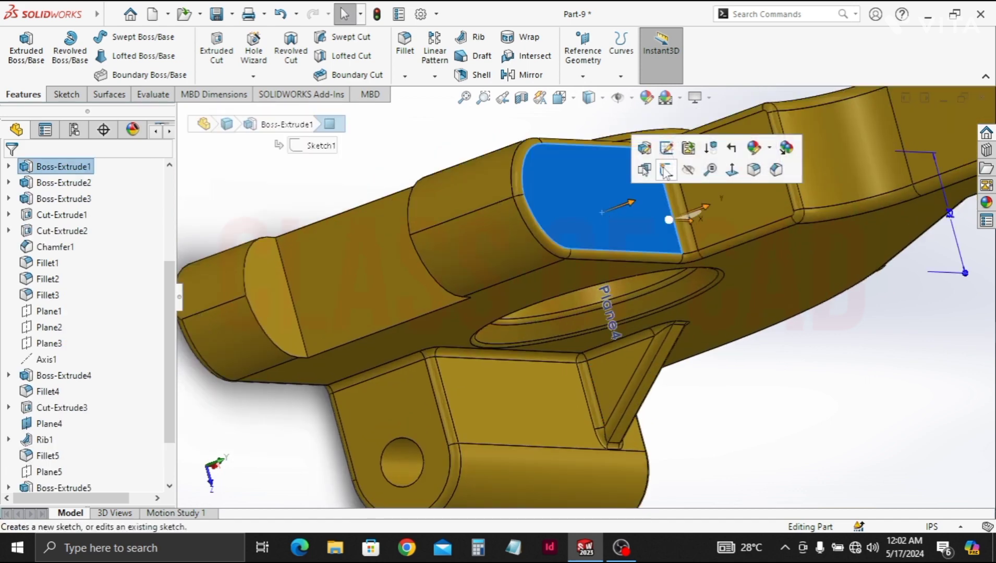
click(650, 177)
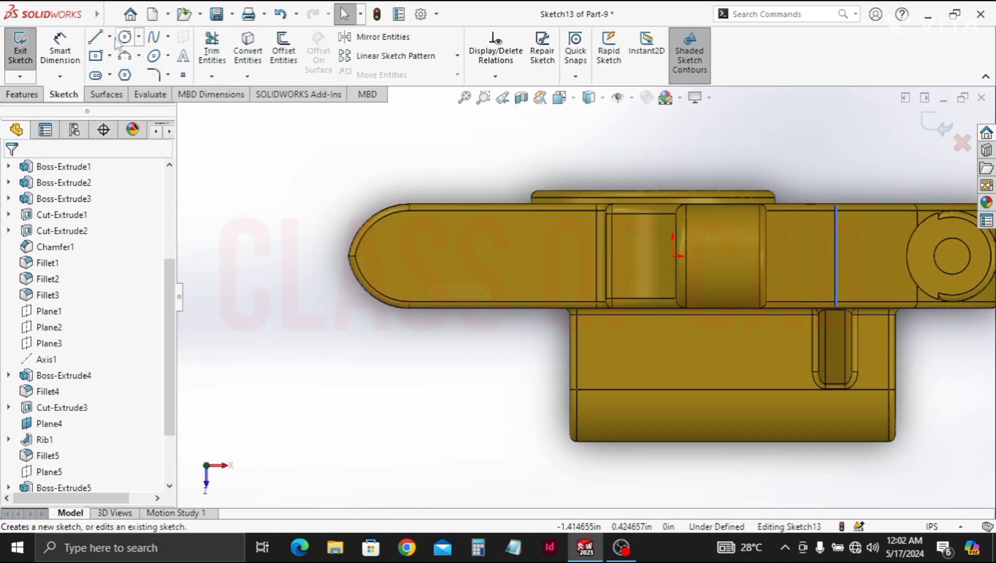
click(124, 38)
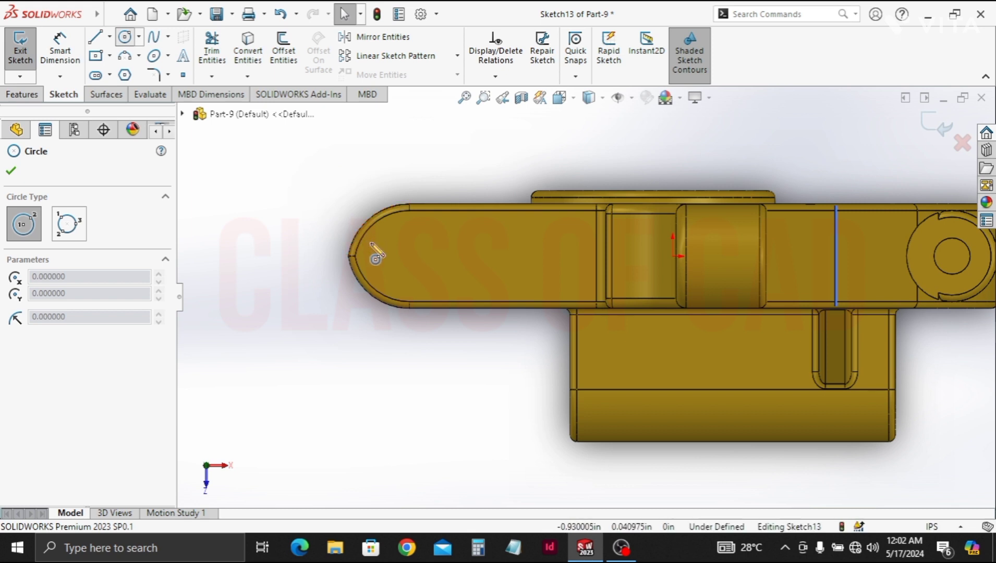
click(410, 255)
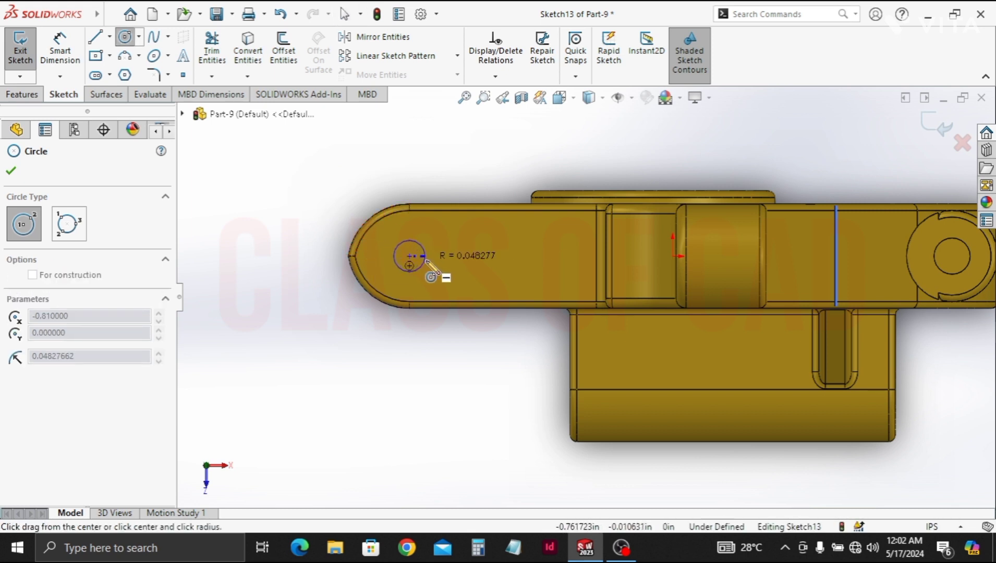
click(426, 256)
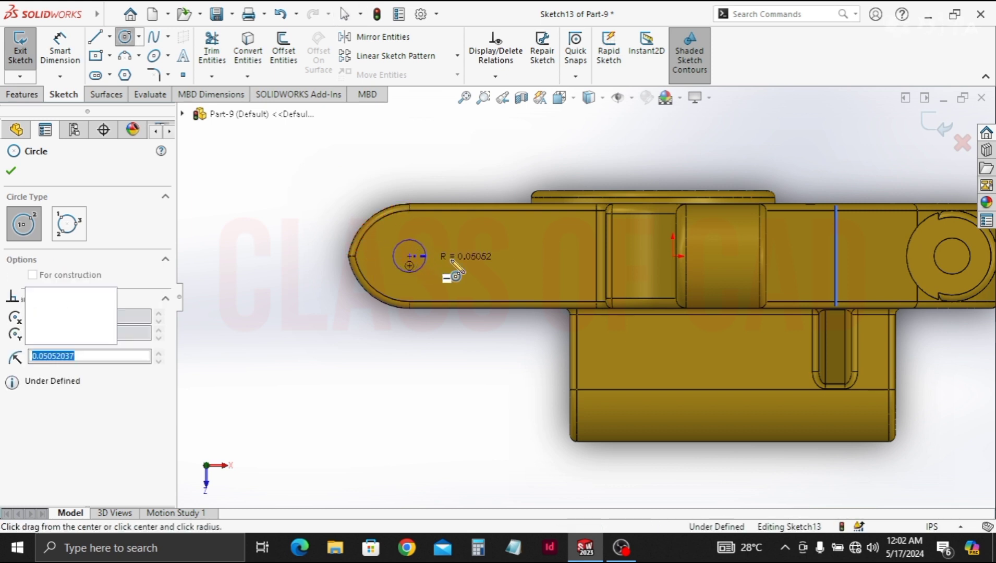
click(541, 257)
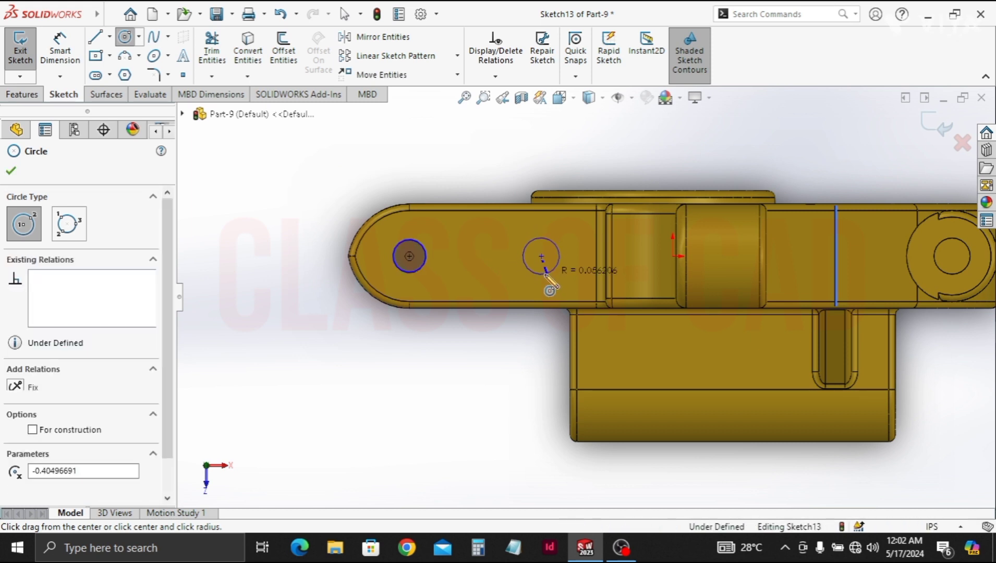
click(546, 271)
key(Escape)
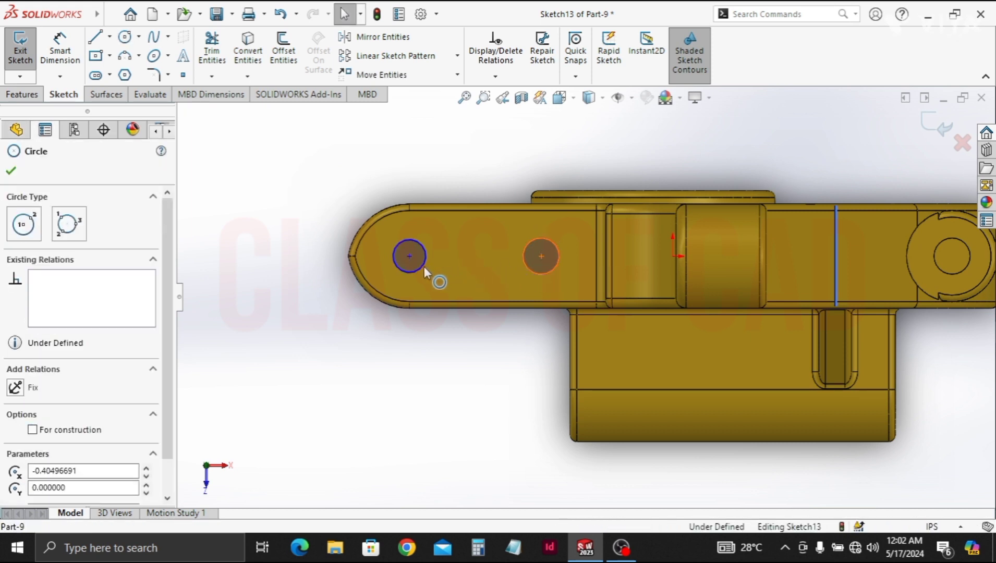
Make the two arm circles equal in size
click(424, 266)
ctrl+click(526, 246)
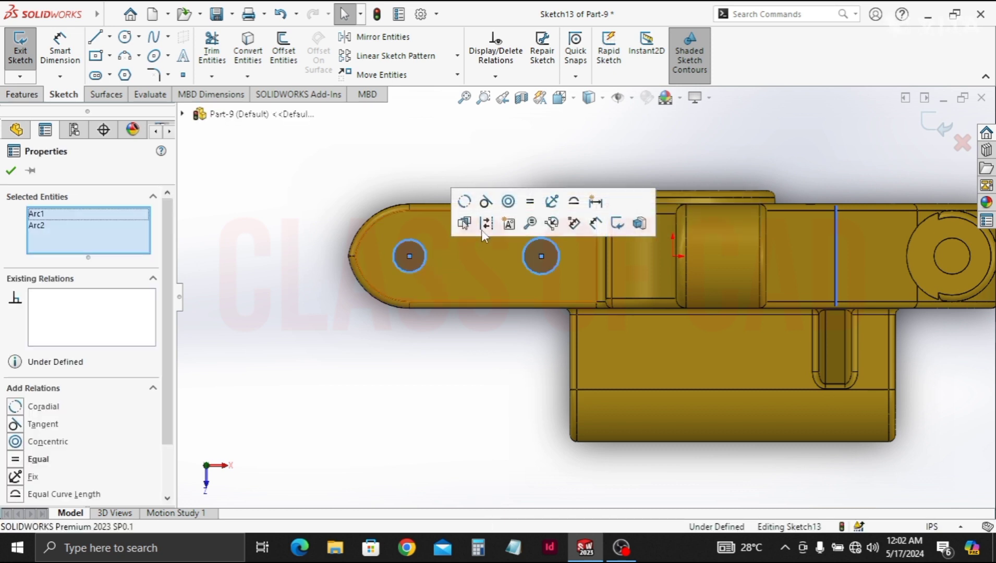
click(530, 202)
click(444, 147)
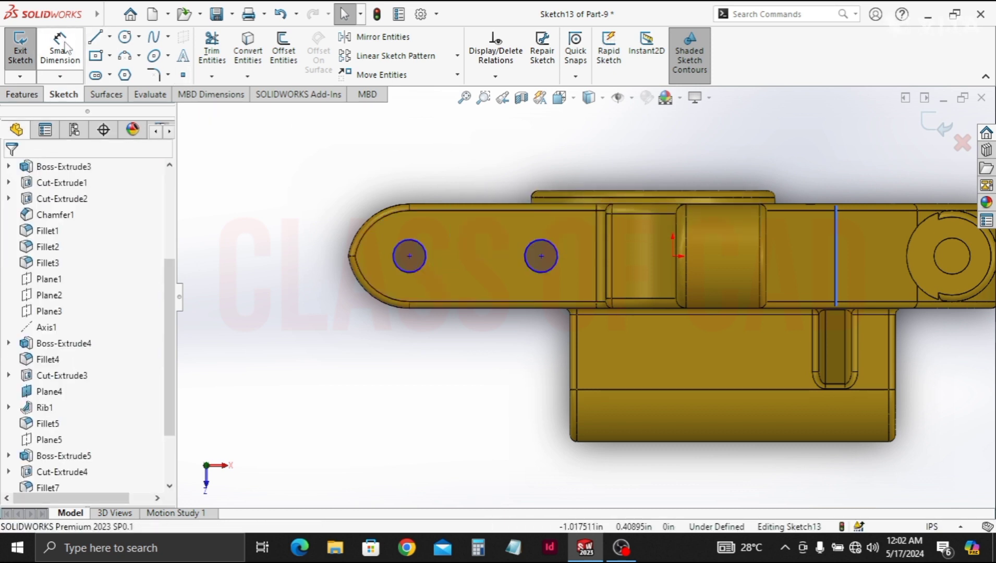
Dimension the circles 0.44 in apart centre-to-centre with Ø.11 diameter
click(66, 48)
click(398, 270)
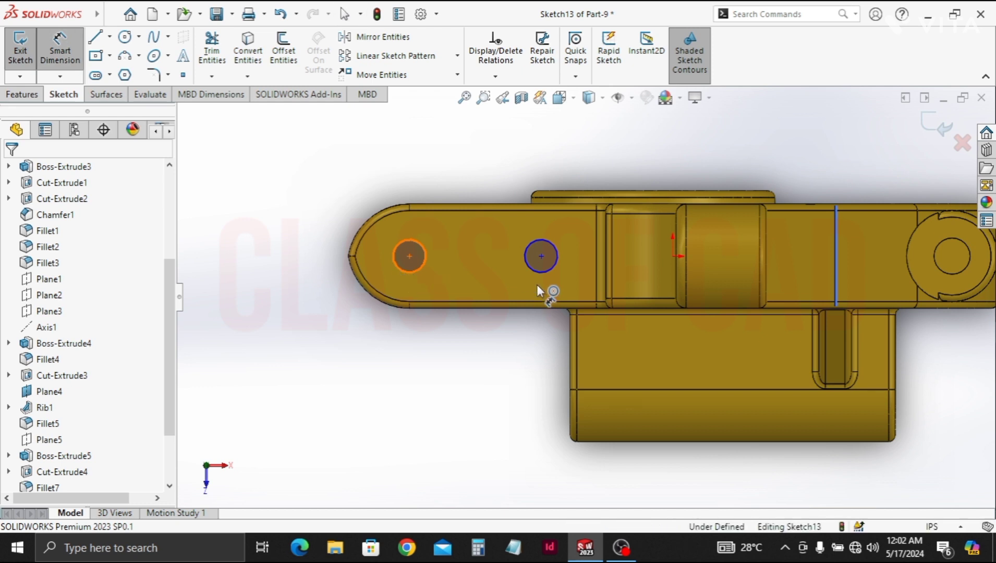
click(537, 275)
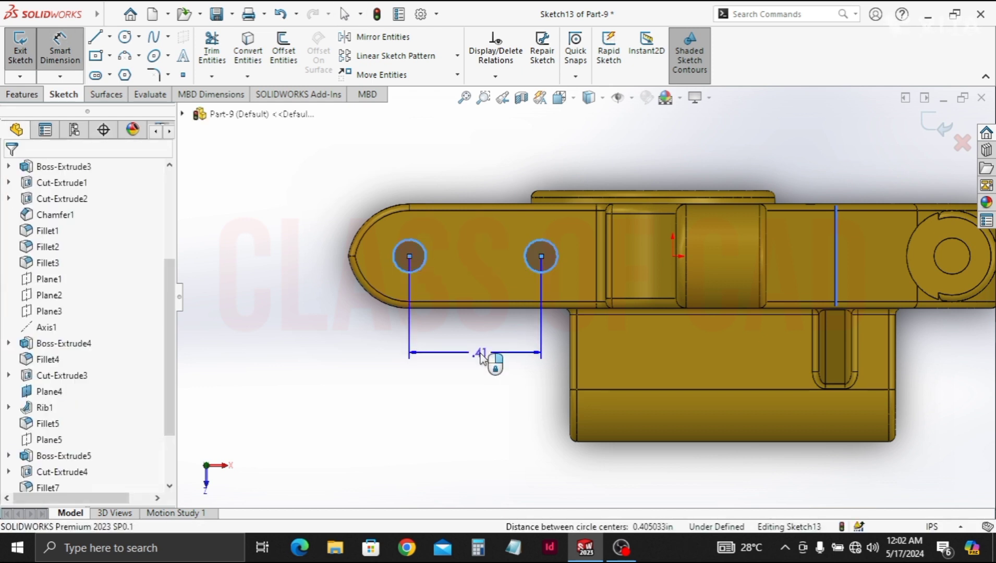
click(481, 357)
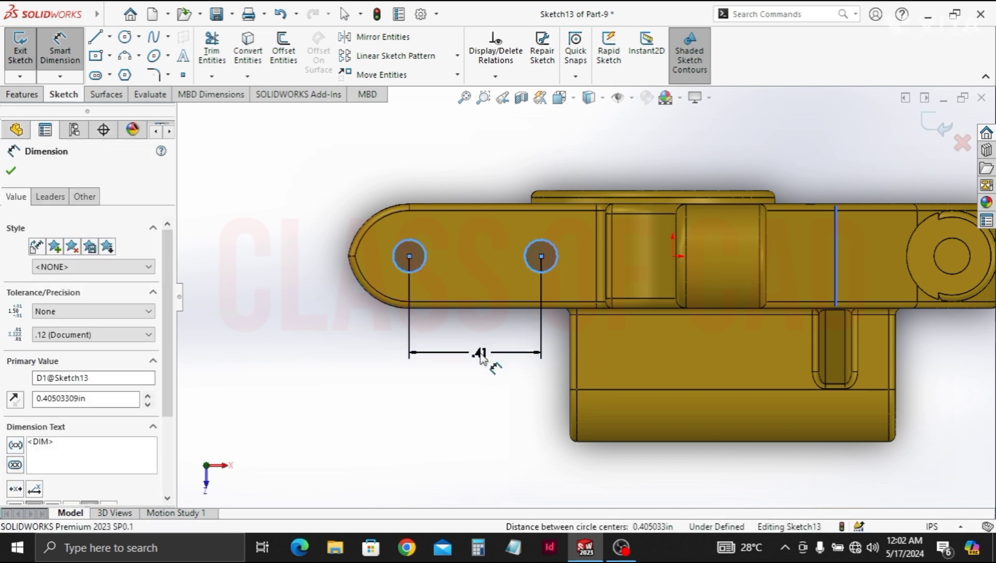
text(.44)
key(Escape)
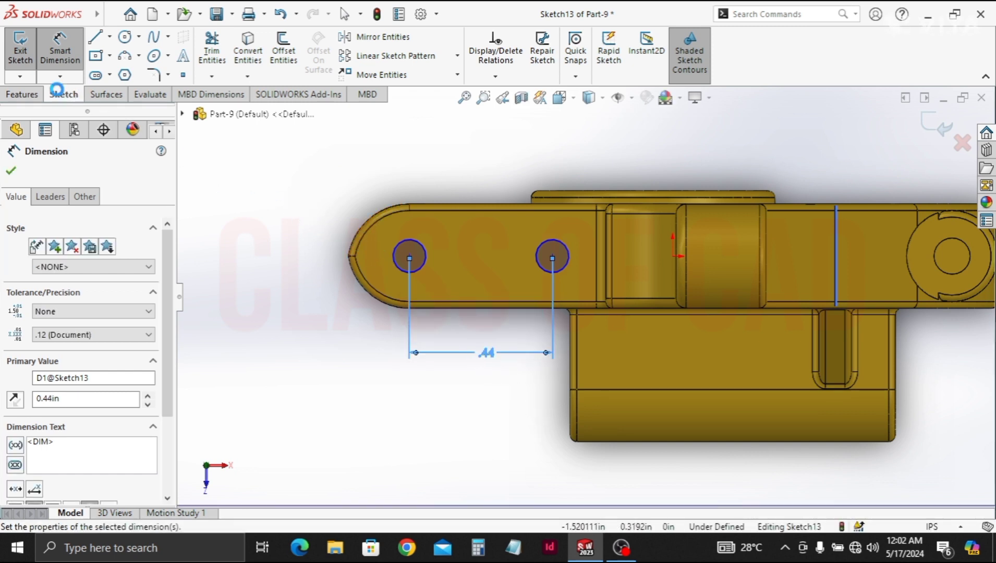
click(422, 248)
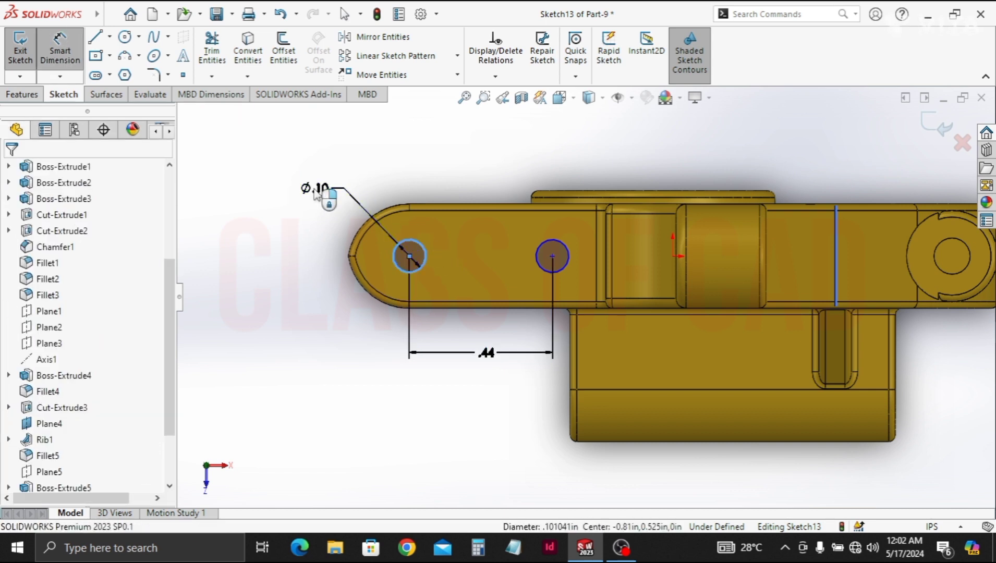
click(315, 192)
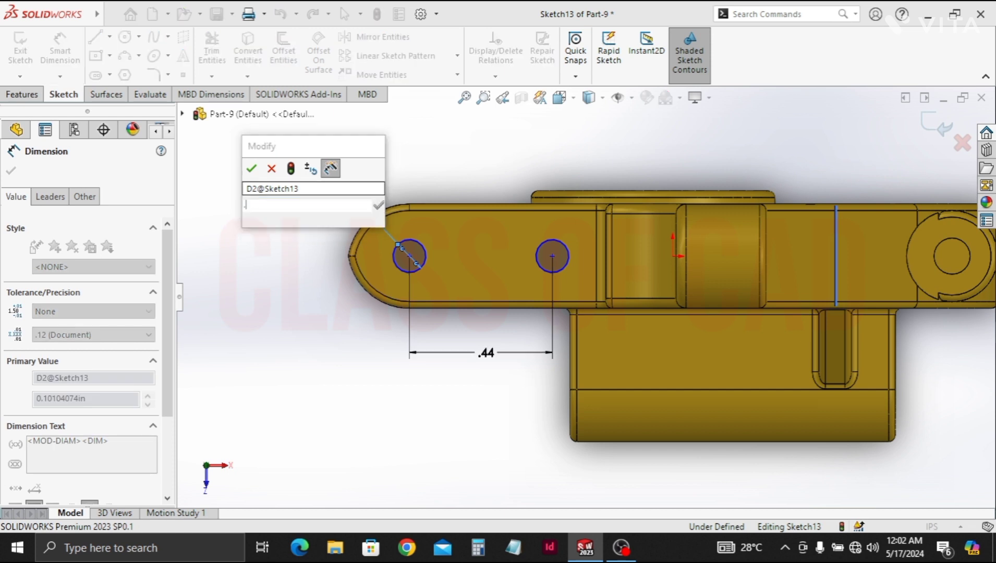
text(.112)
key(Escape)
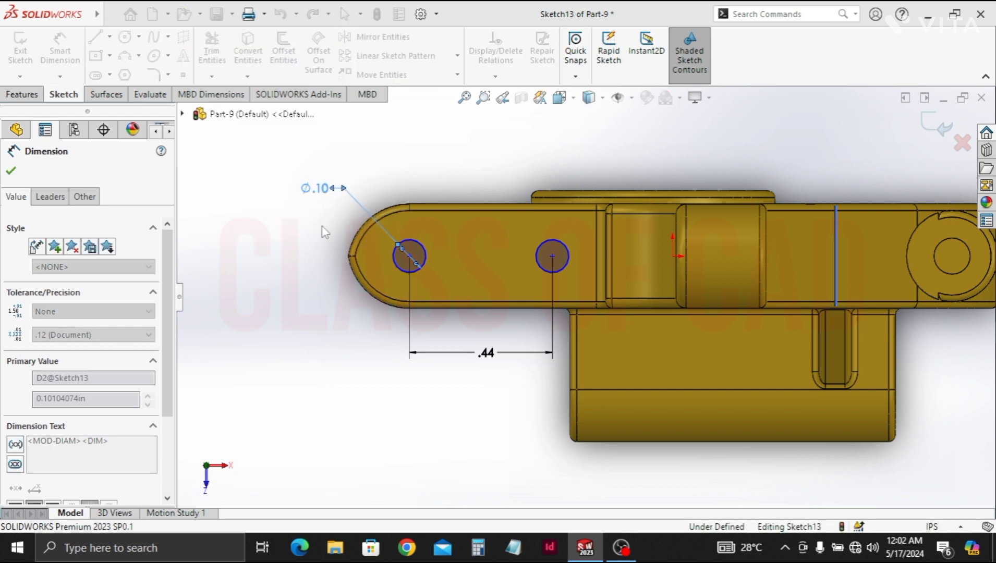
key(Escape)
click(35, 93)
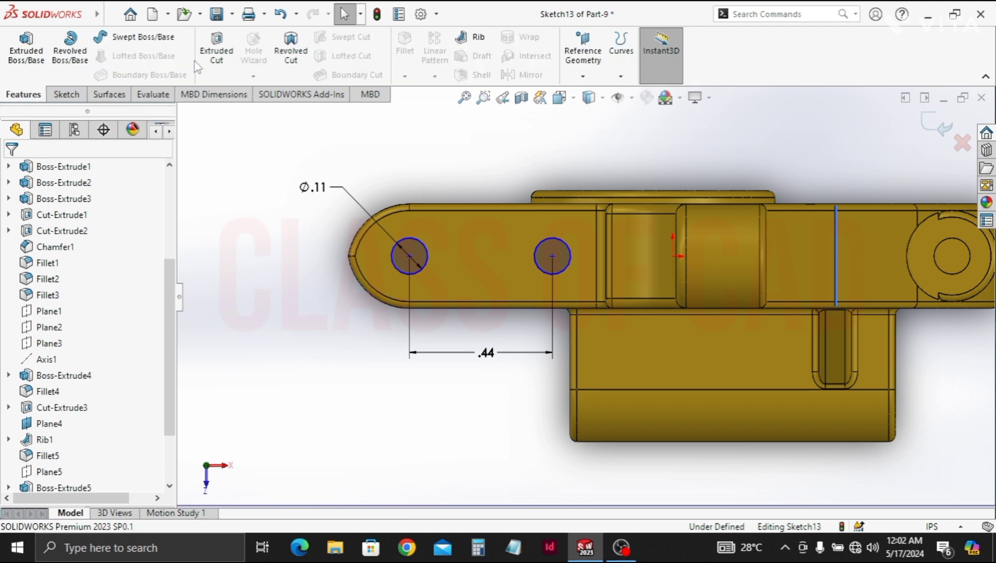
Cut both arm circles 0.32 in deep (Blind) to form two holes
click(206, 59)
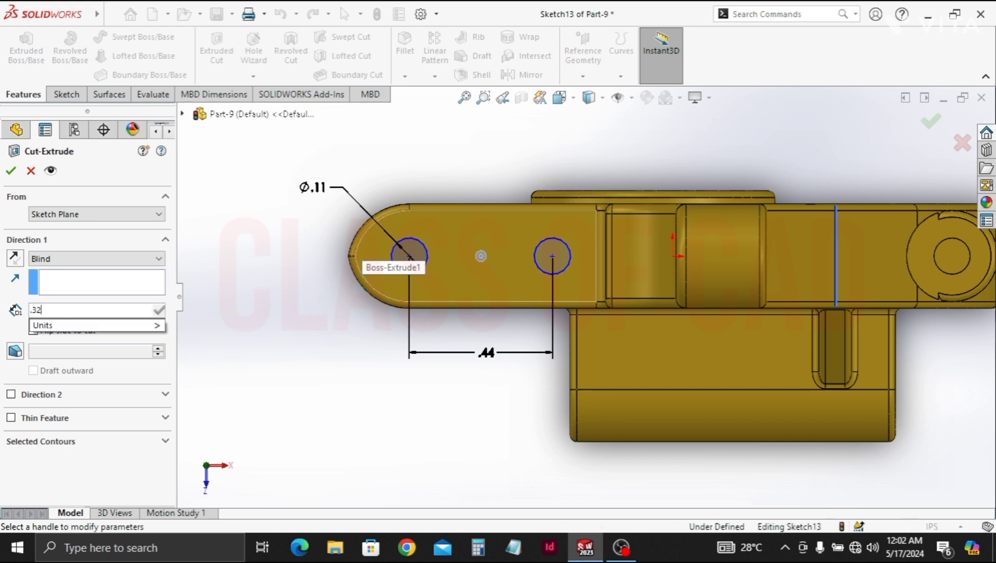
click(10, 171)
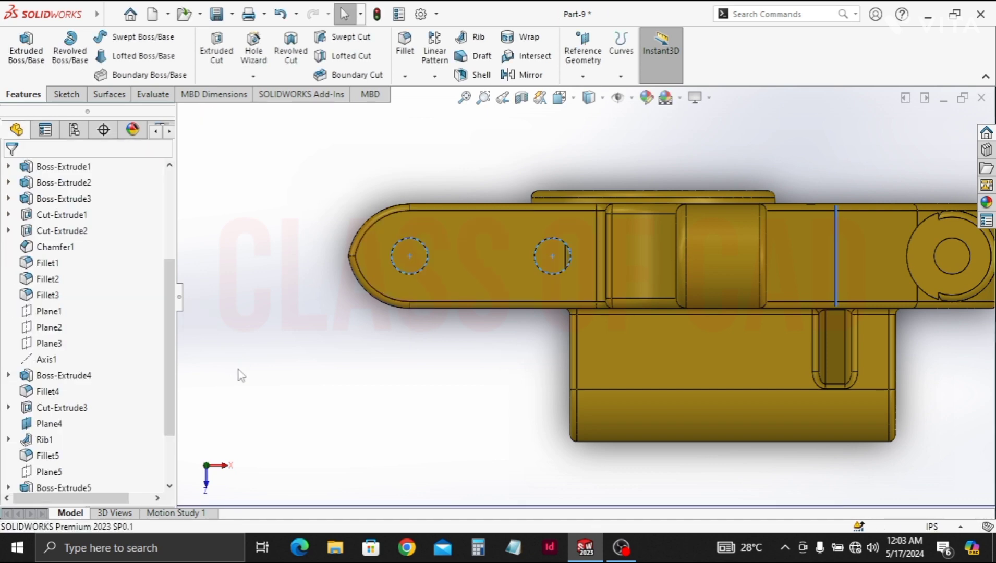
Fillet the side notch's two inner edges with a 0.19 in radius
mouse_move(431, 460)
middle_down()
mouse_move(493, 349)
mouse_move(511, 267)
middle_up()
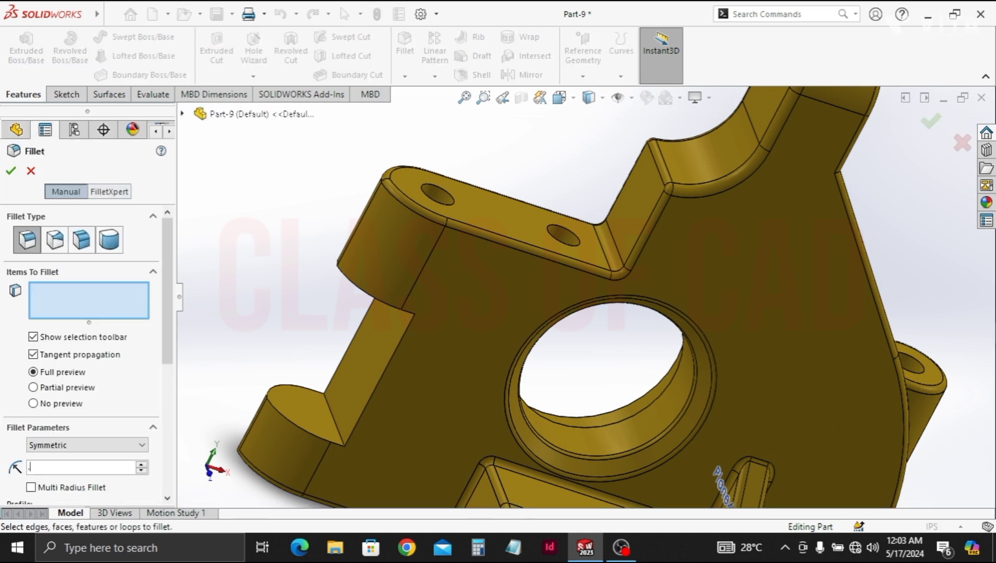
text(.19)
key(Return)
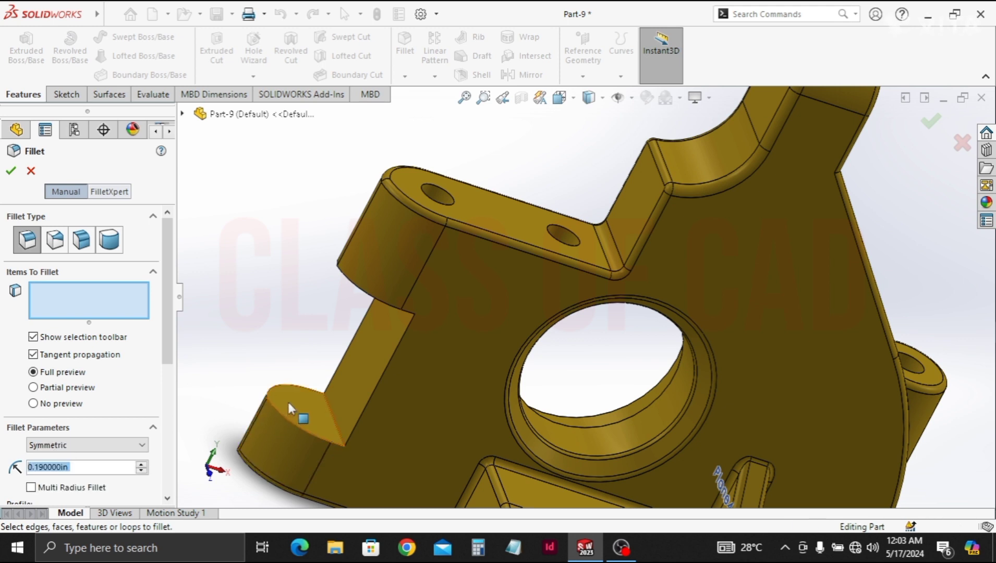
click(335, 420)
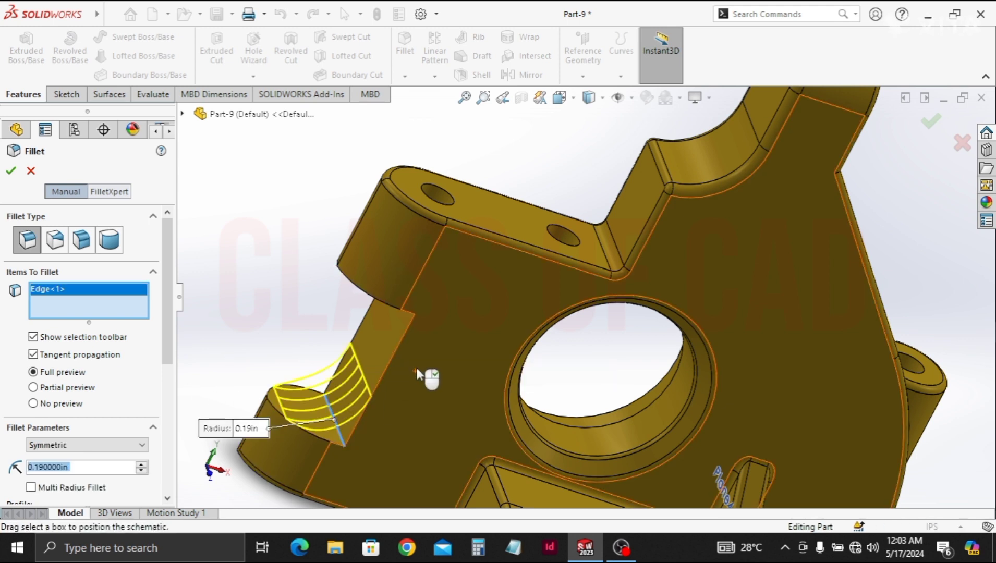
middle_drag(445, 313, 387, 289)
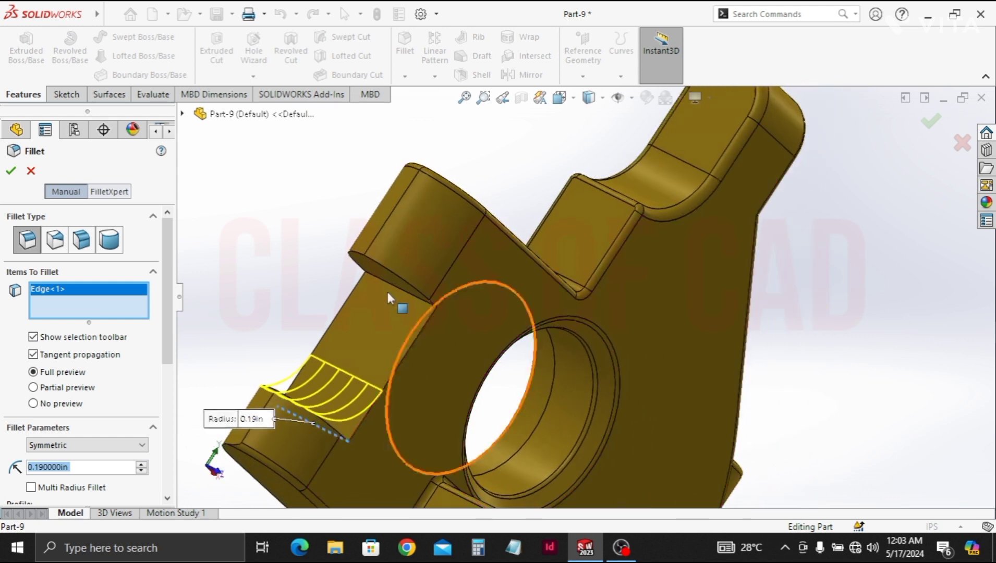
click(396, 290)
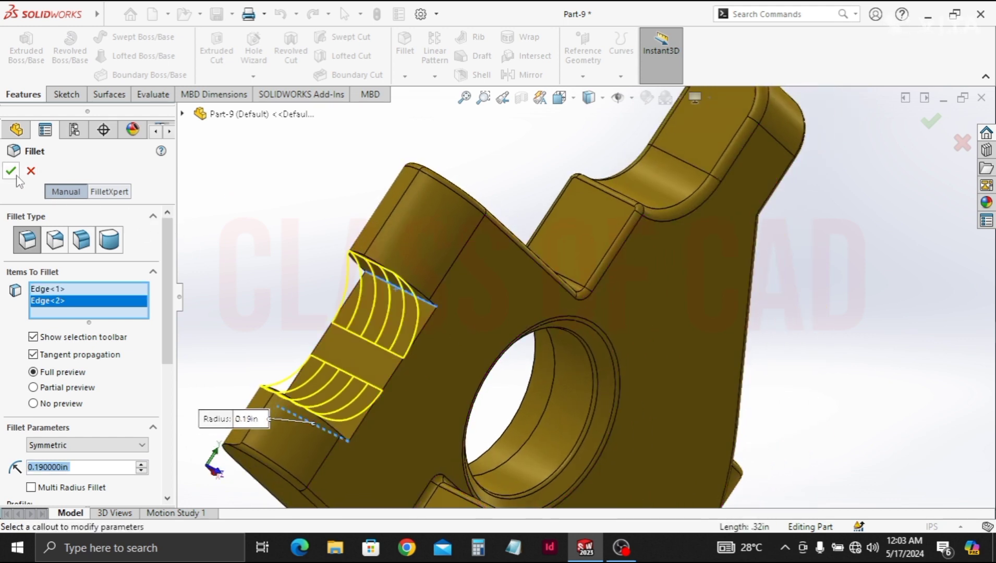
key(Return)
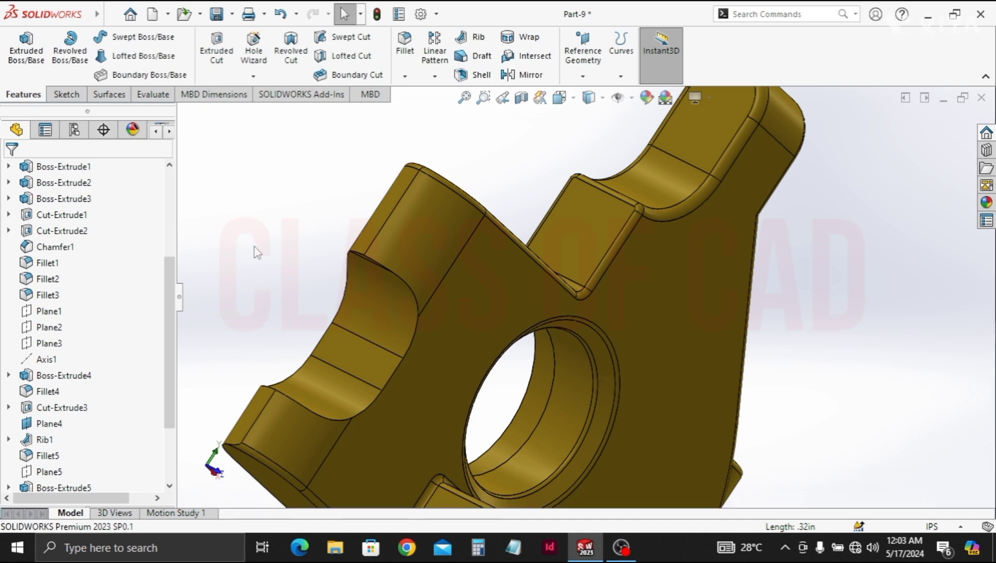
Sketch a circle on the top ear's face, centred on its rounded end
mouse_move(614, 289)
middle_down()
mouse_move(638, 294)
mouse_move(525, 272)
mouse_move(498, 251)
mouse_move(540, 256)
mouse_move(709, 175)
middle_up()
click(687, 190)
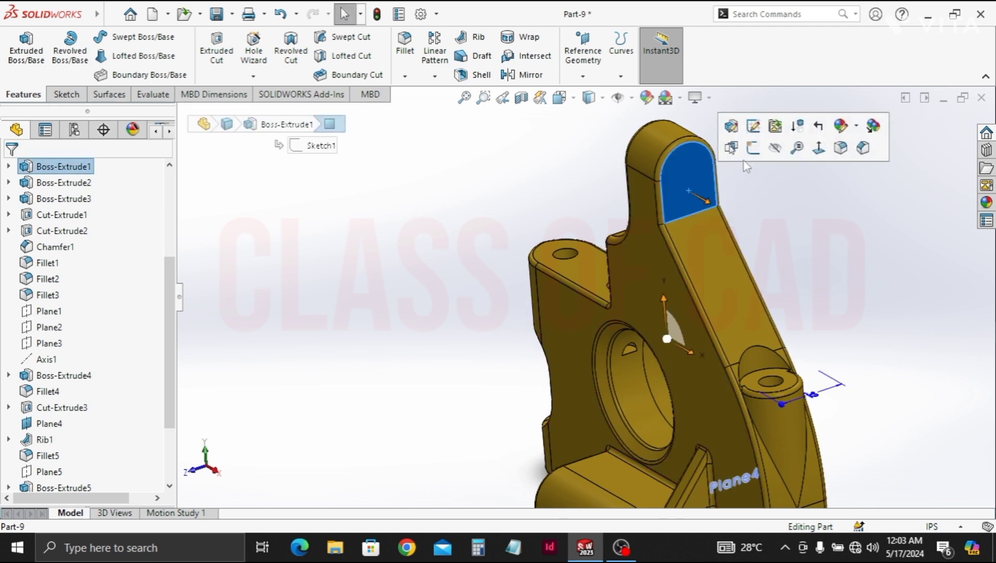
click(756, 152)
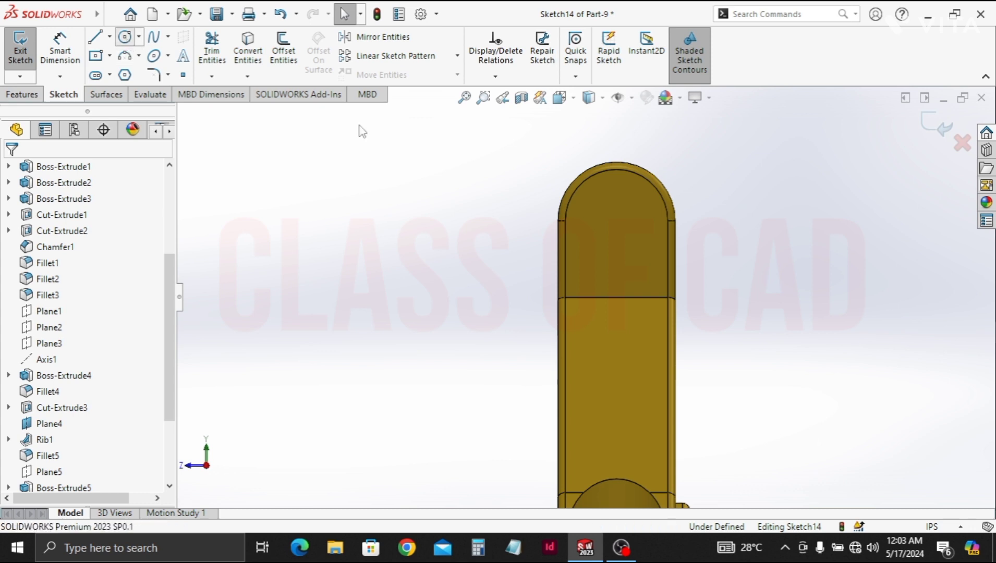
click(125, 37)
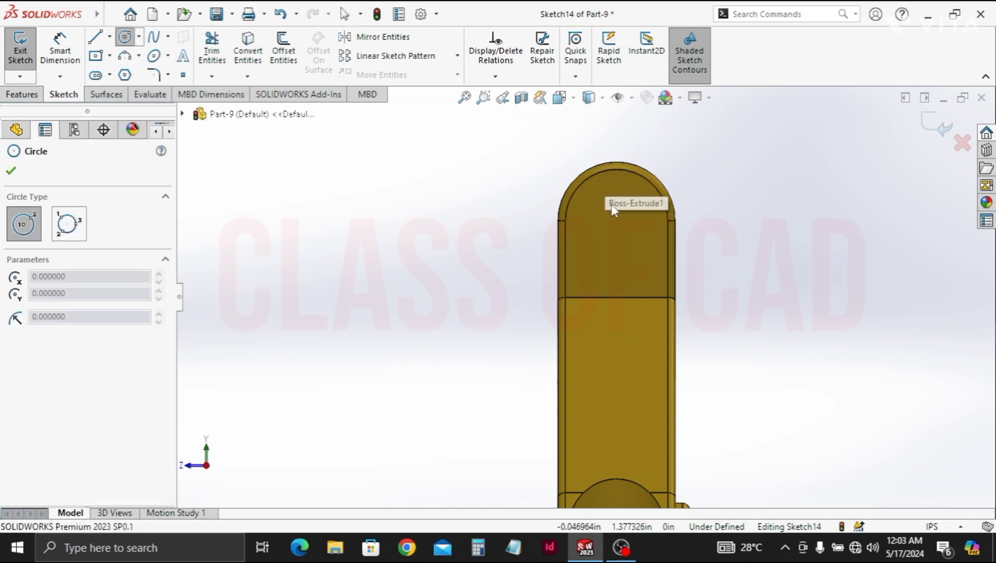
click(616, 221)
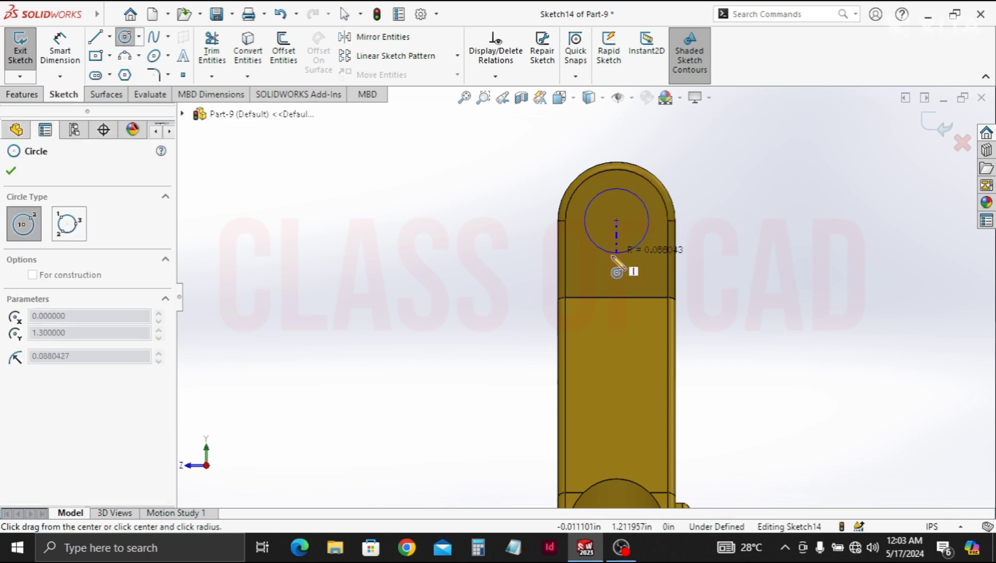
click(620, 256)
Dimension the ear circle's diameter to 0.22 in
click(60, 50)
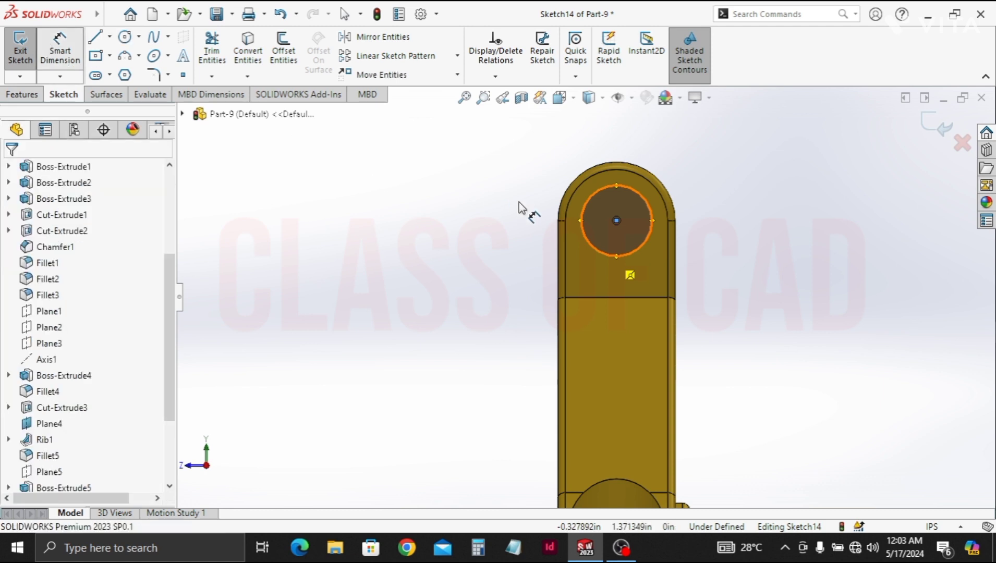
click(581, 232)
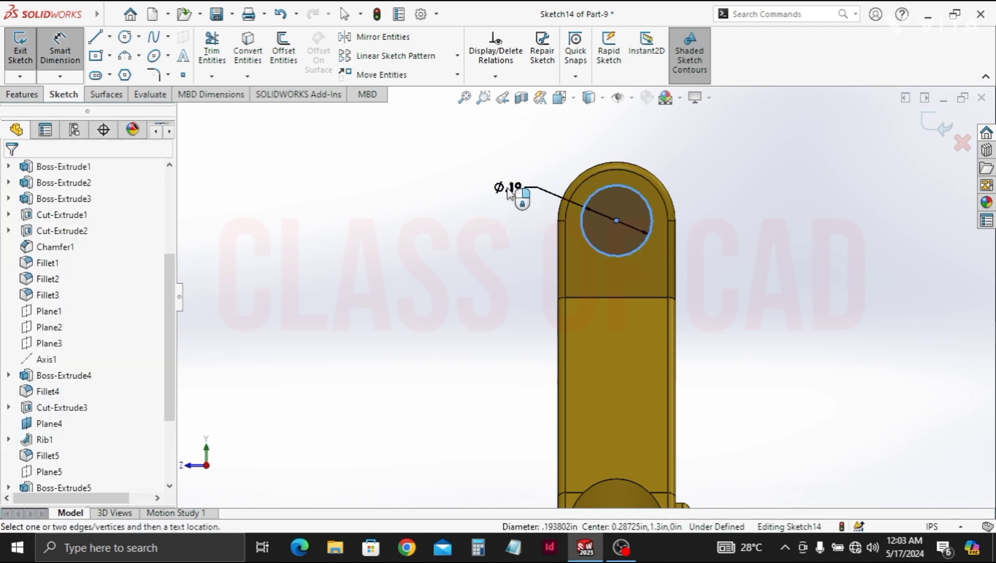
click(510, 192)
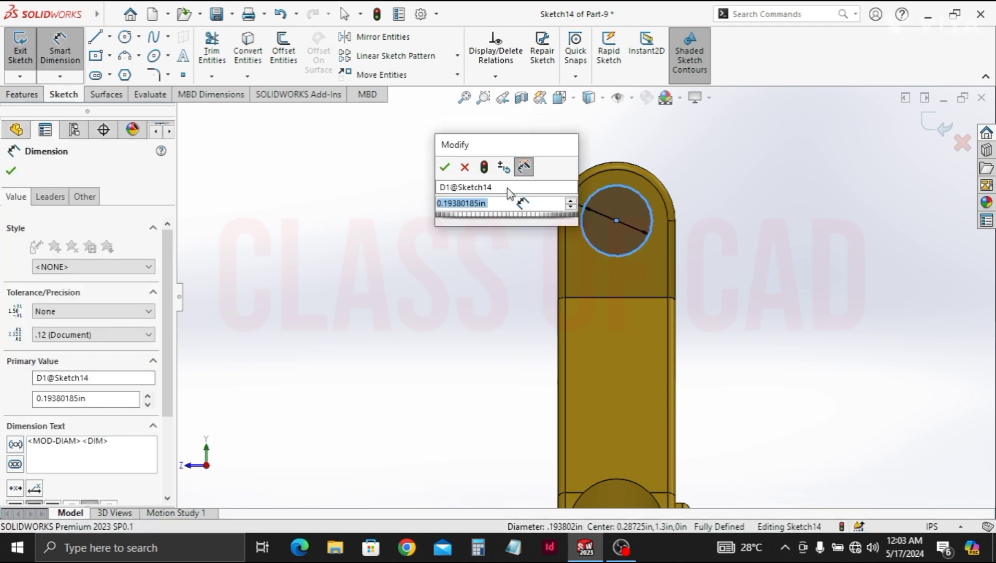
text(.22)
key(Escape)
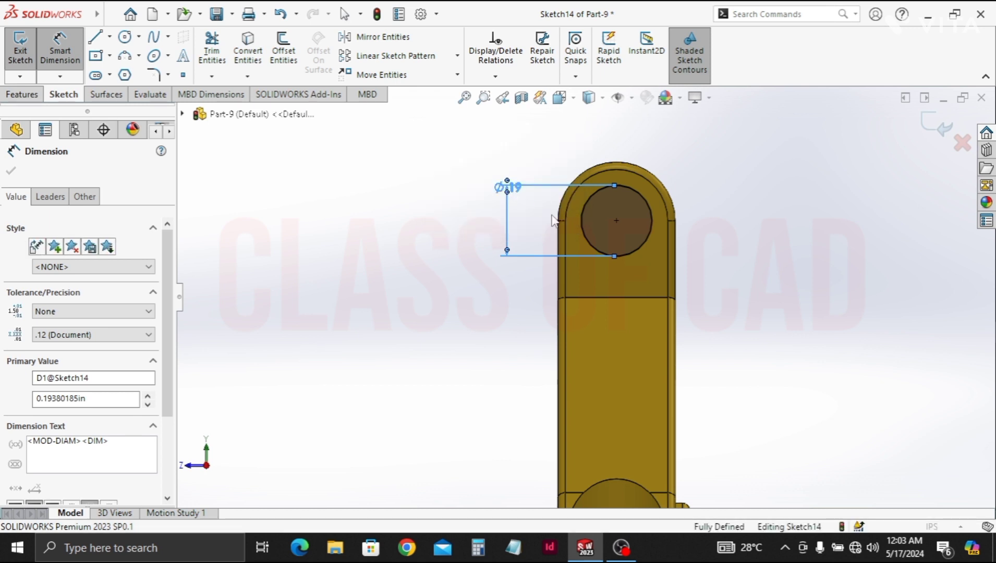
click(39, 94)
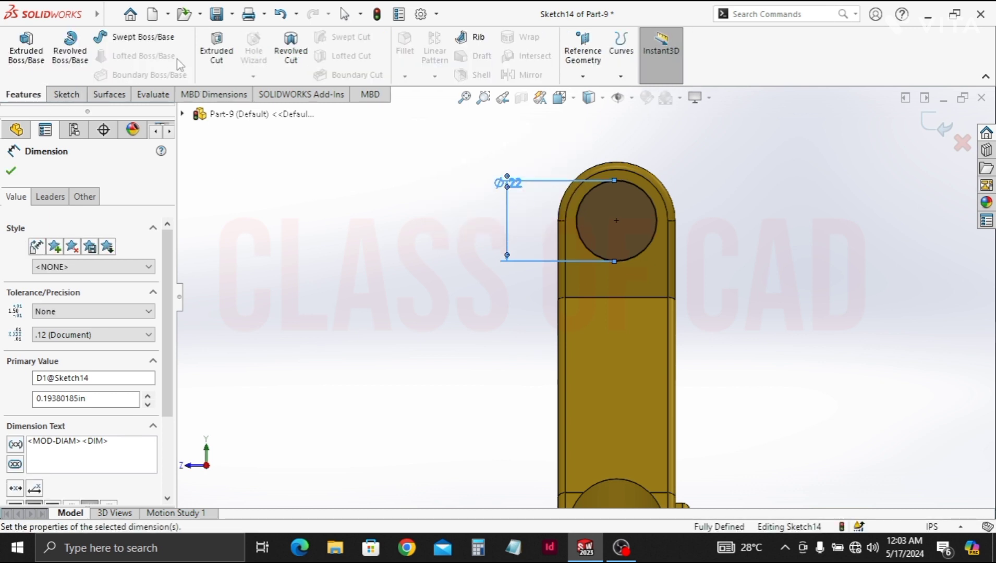
click(203, 59)
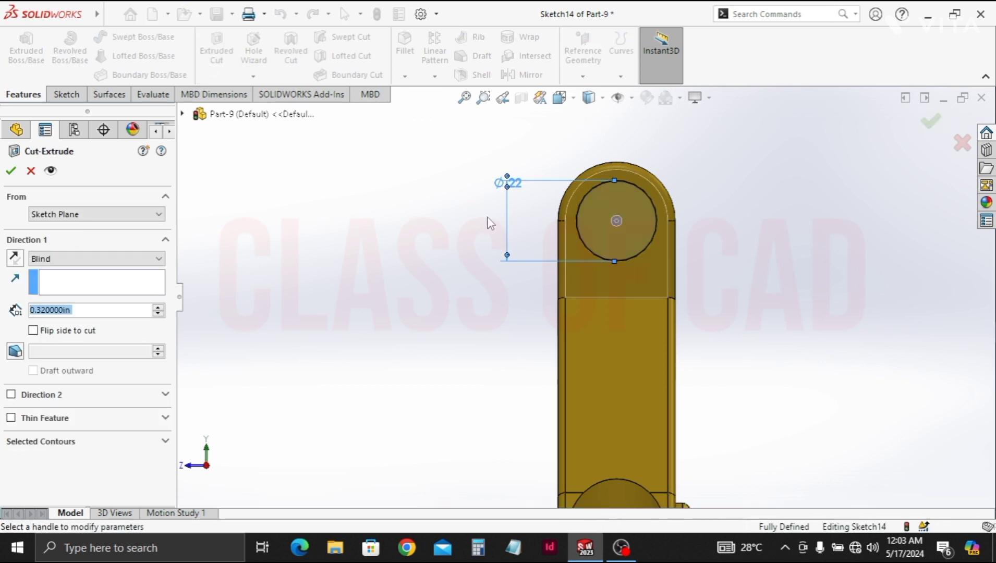
Cut the Ø0.22 circle 0.15 in deep (Blind) into the top ear as Cut-Extrude7
middle_drag(489, 222, 573, 296)
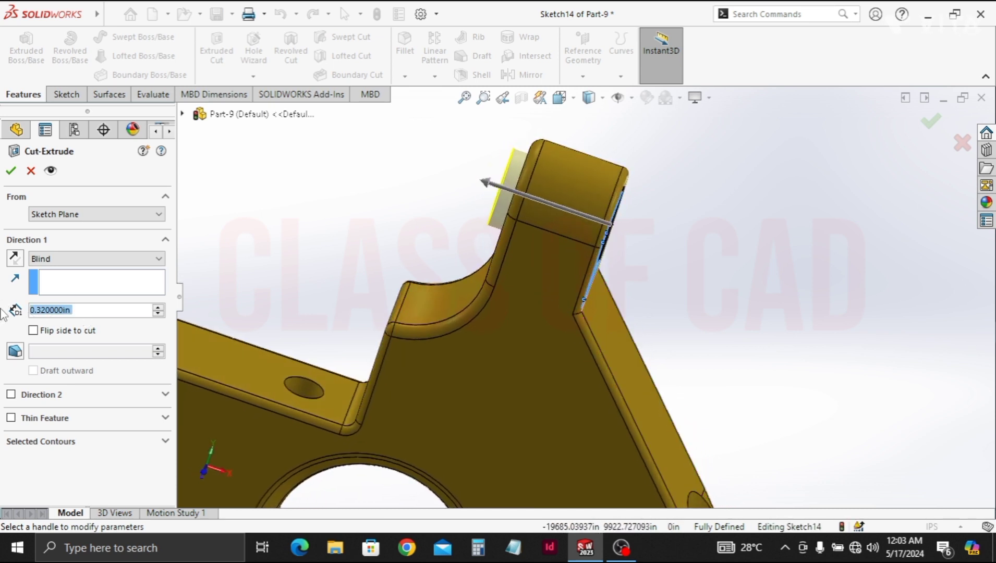
text(.15)
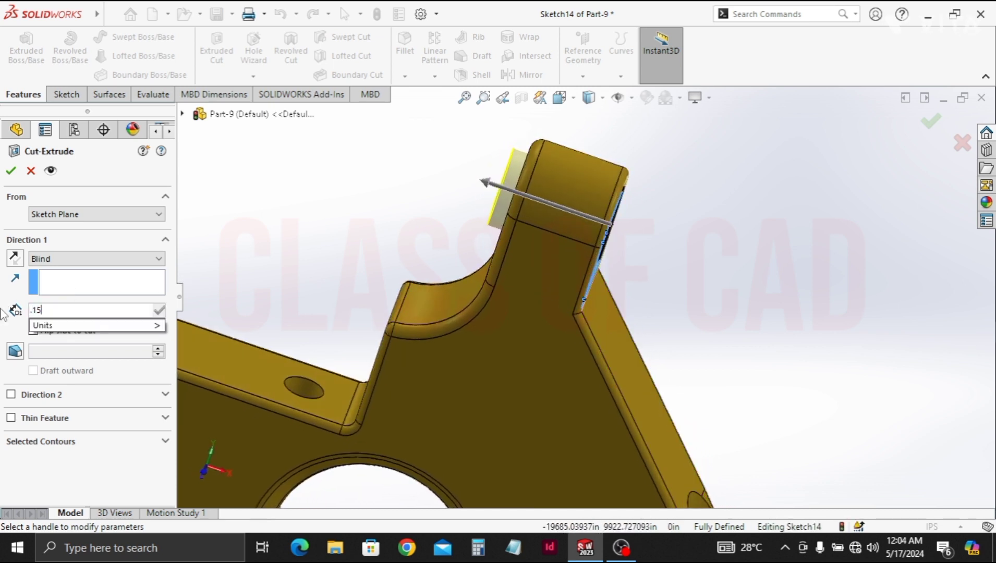
key(Return)
click(11, 172)
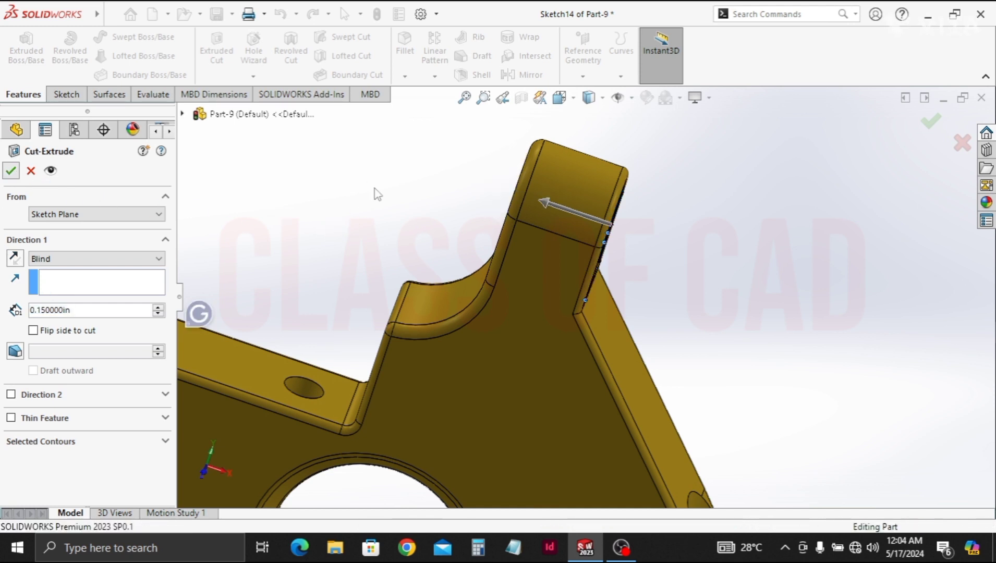
middle_drag(597, 274, 542, 198)
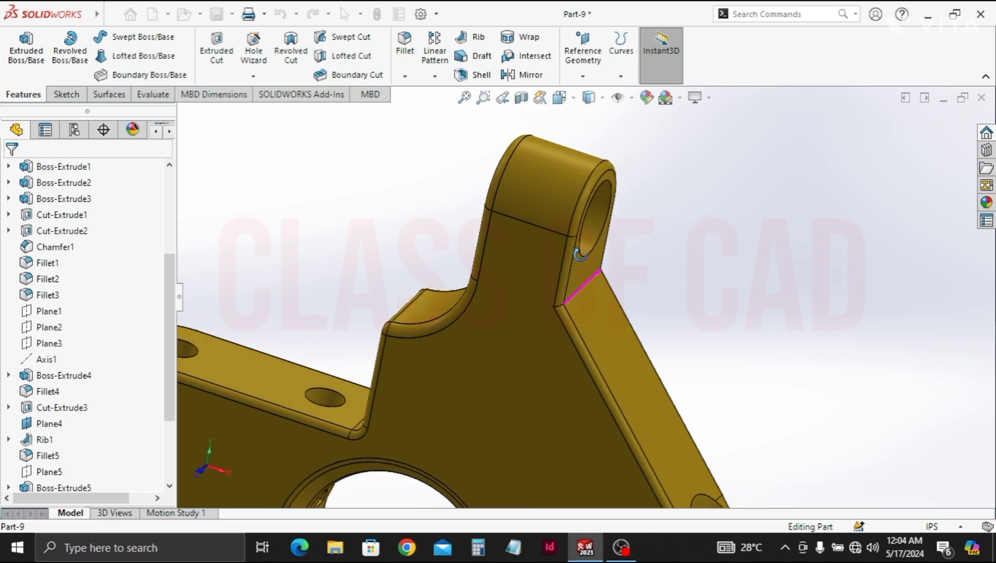
Sketch a small circle centred on the recess floor
click(587, 187)
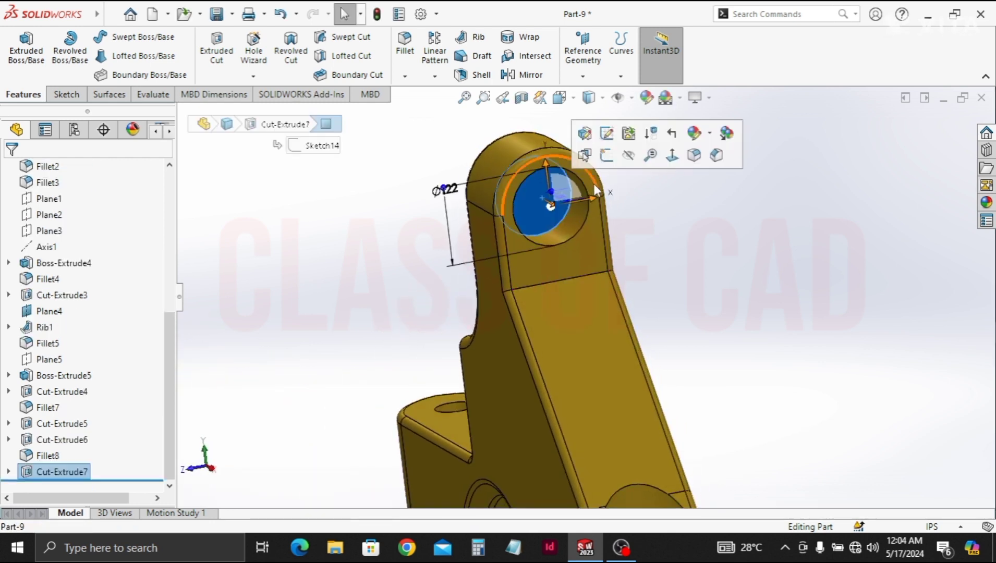
click(704, 155)
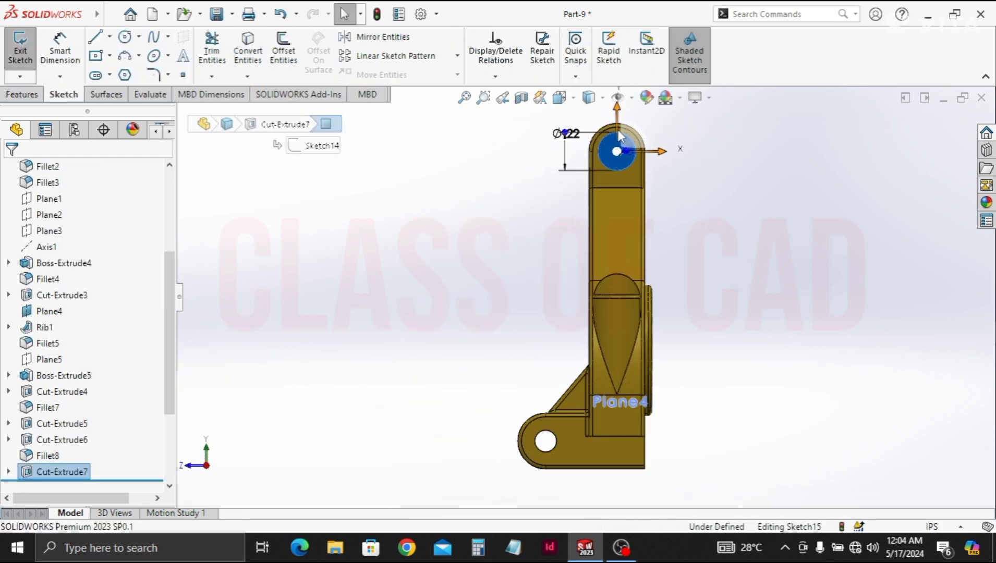
scroll(618, 142, down, 5)
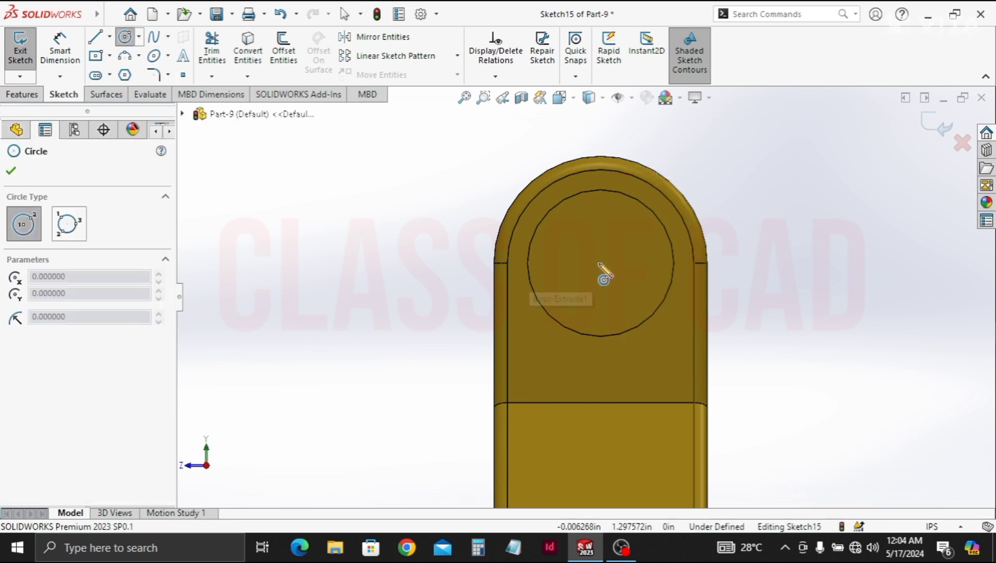
click(600, 262)
click(602, 244)
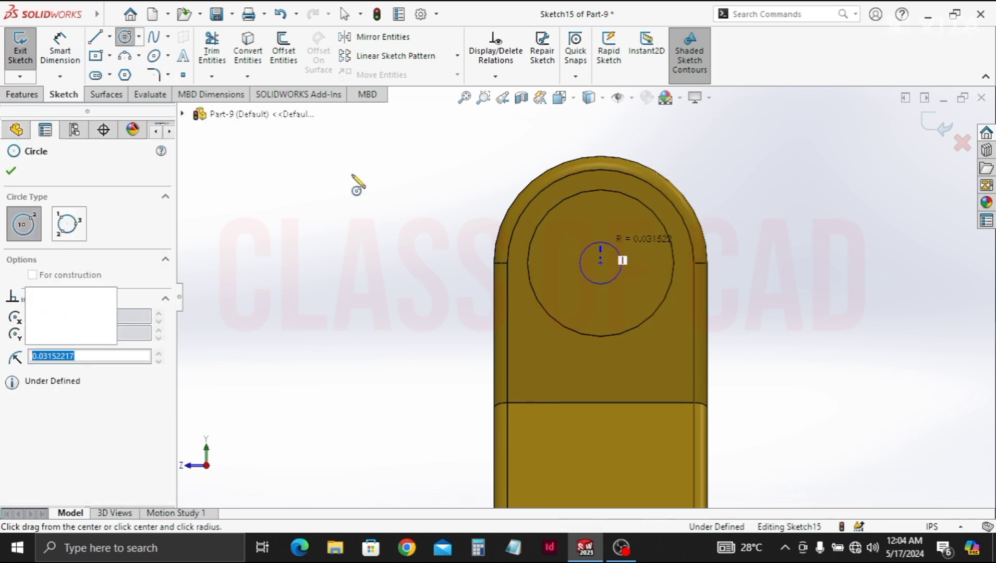
Dimension the small circle's diameter to 0.112 in
click(60, 50)
click(589, 281)
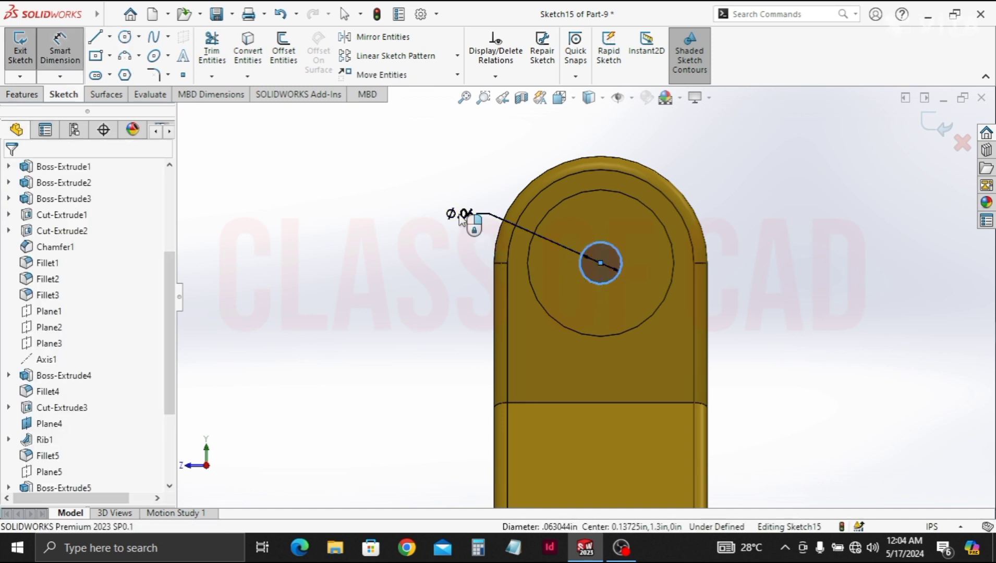
click(460, 215)
text(.112)
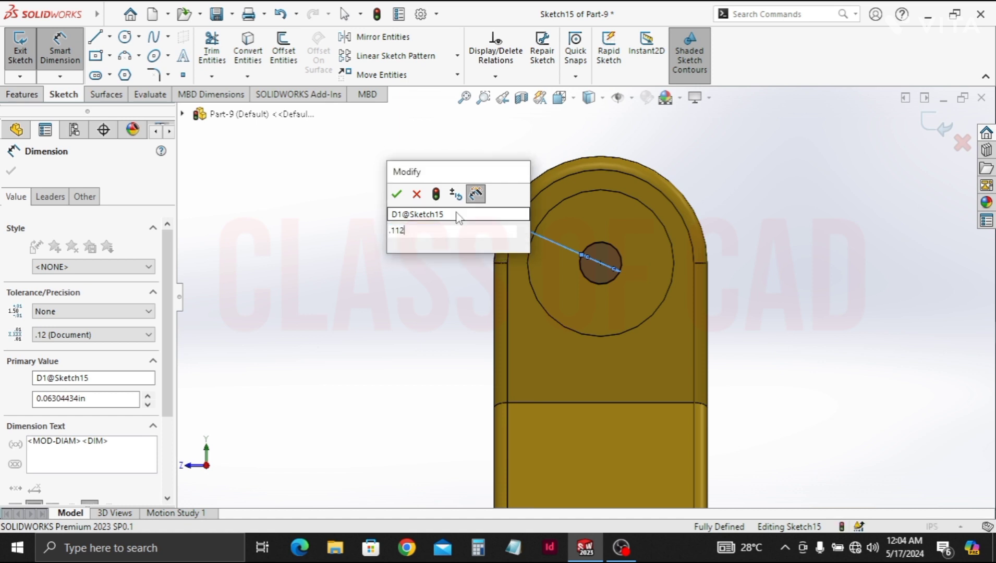
key(Escape)
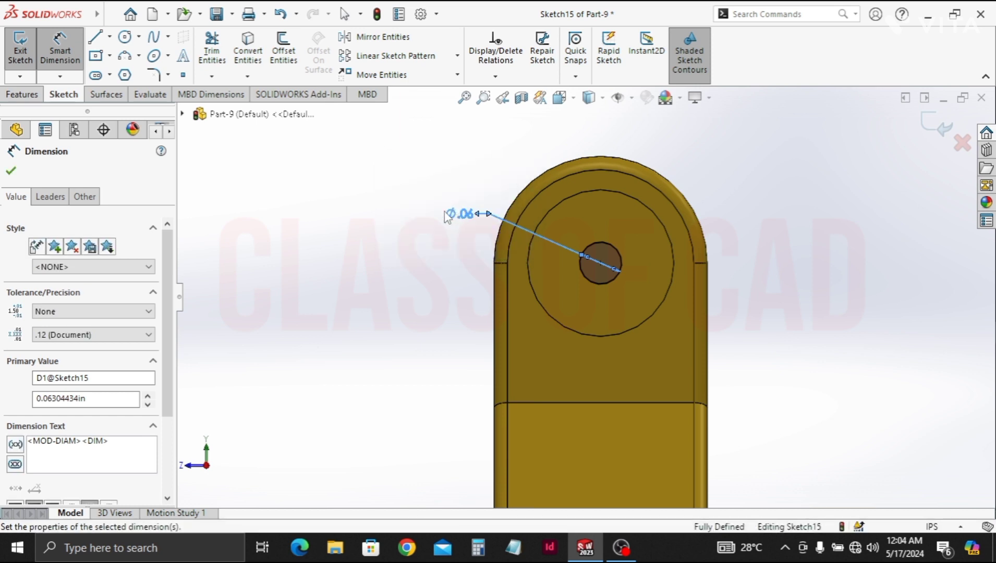
click(40, 94)
text(0.112)
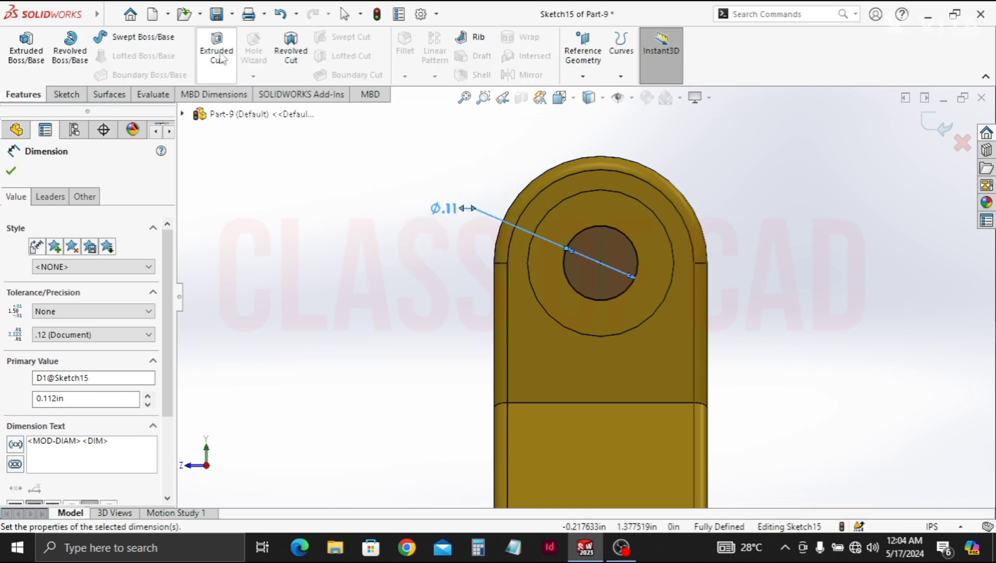
click(222, 59)
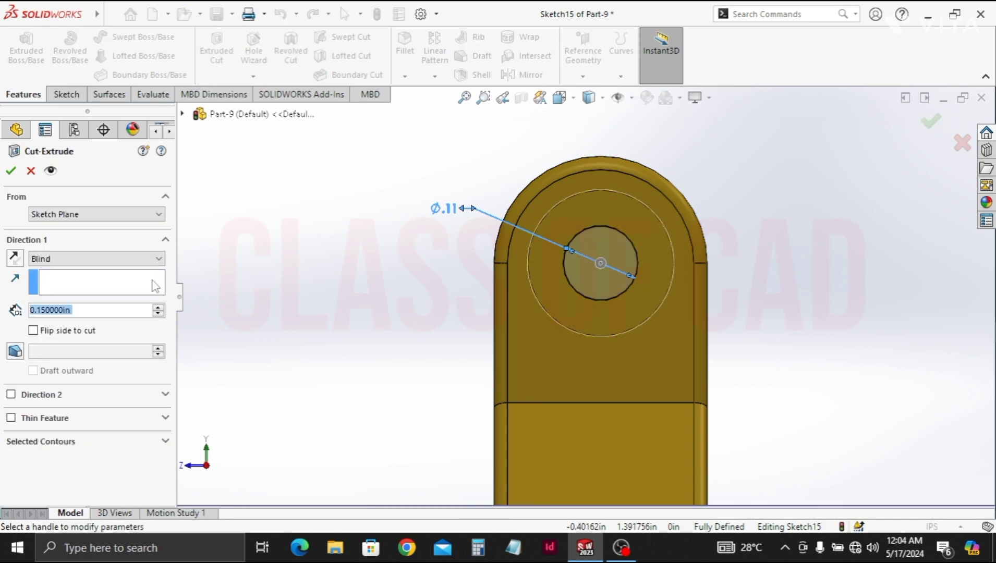
Complete the small-hole cut through the recess floor, view isometric, and hide Plane4
click(9, 171)
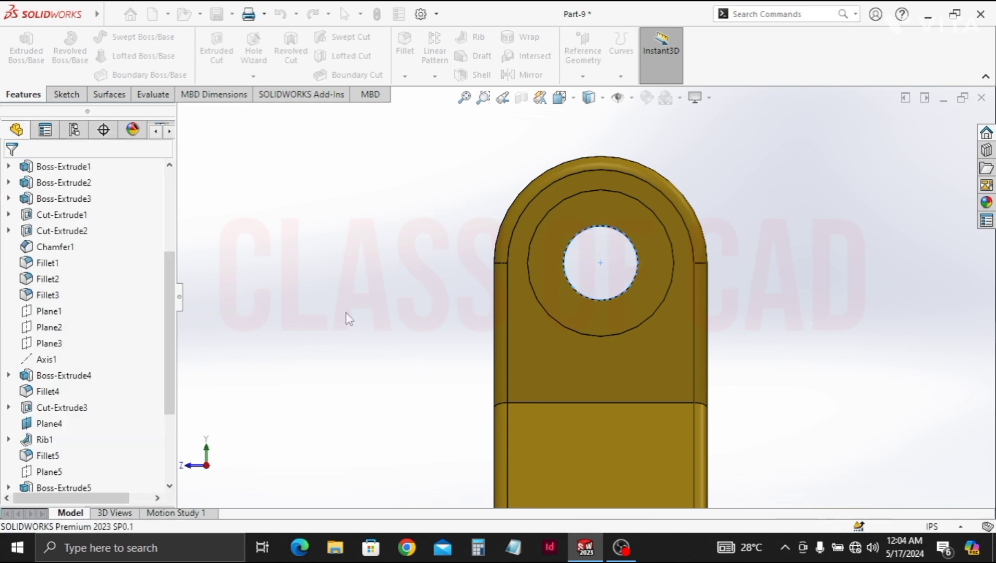
key(ctrl+7)
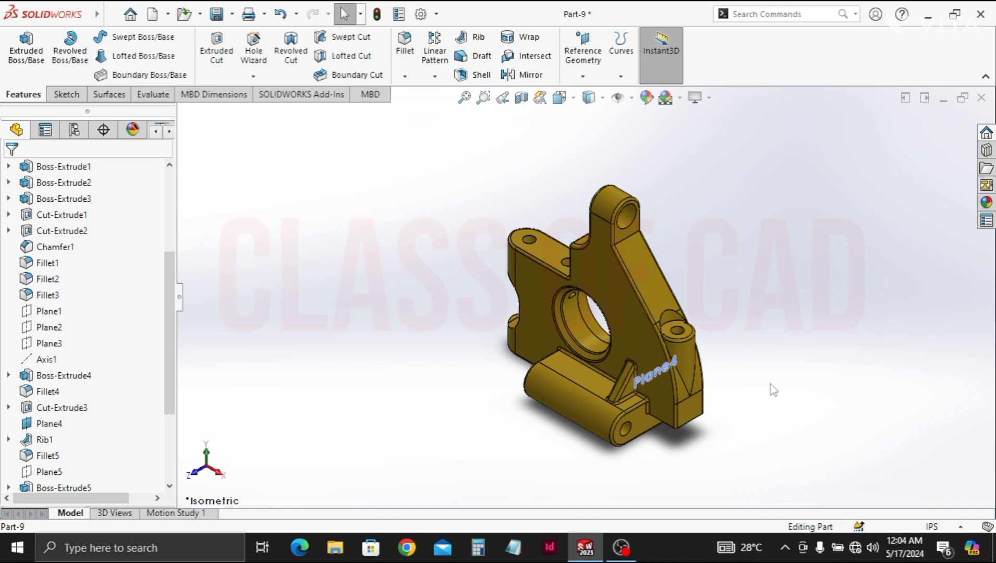
click(645, 380)
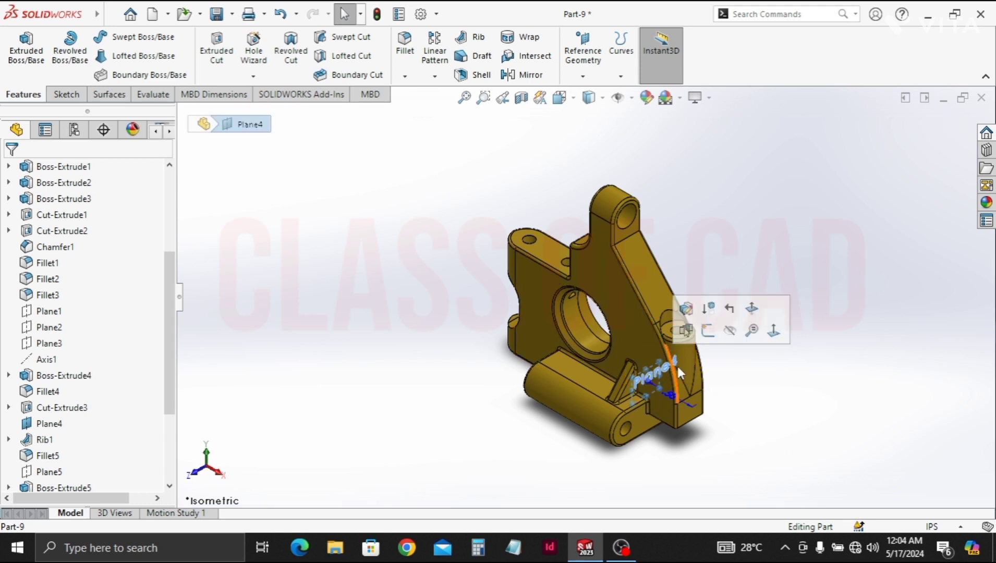
click(729, 329)
ctrl+middle_drag(710, 398, 607, 367)
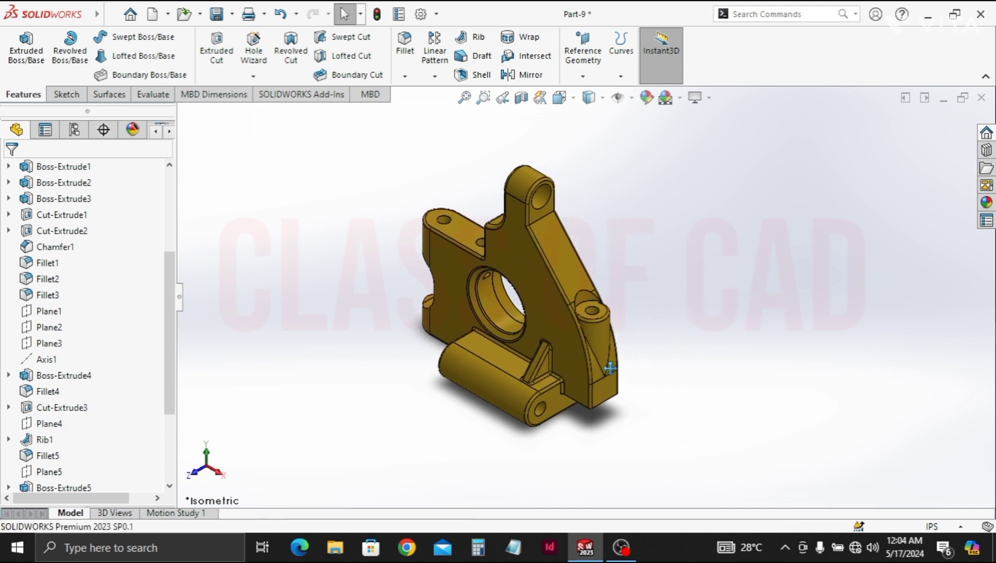